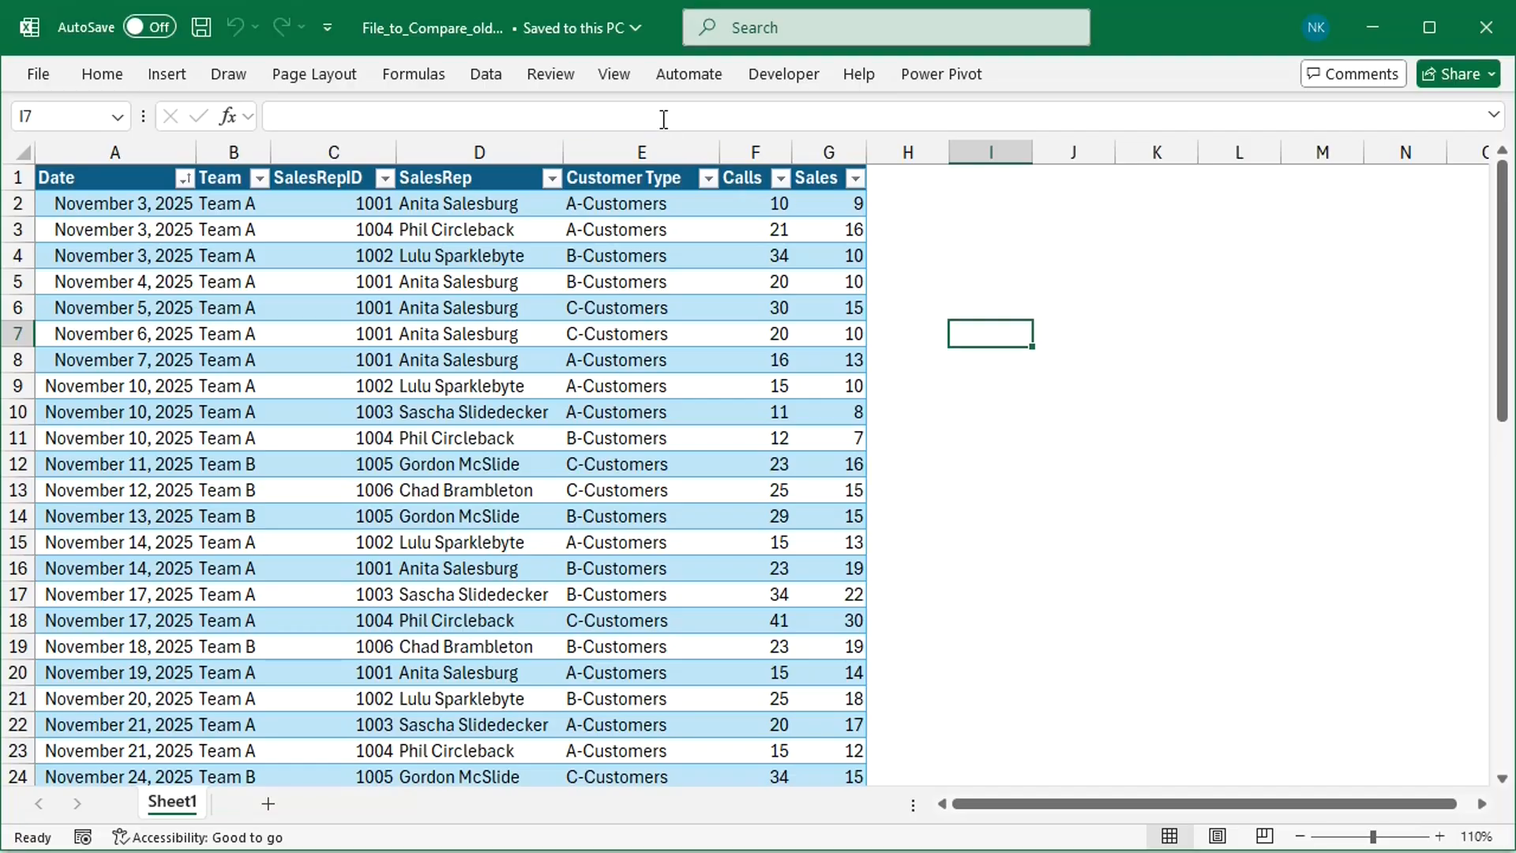
Step: Display File_to_Compare_old and File_to_Compare_new side by side and review the window comparison options, including Synchronous Scrolling
{"action": "left_click", "coordinate": [614, 75]}
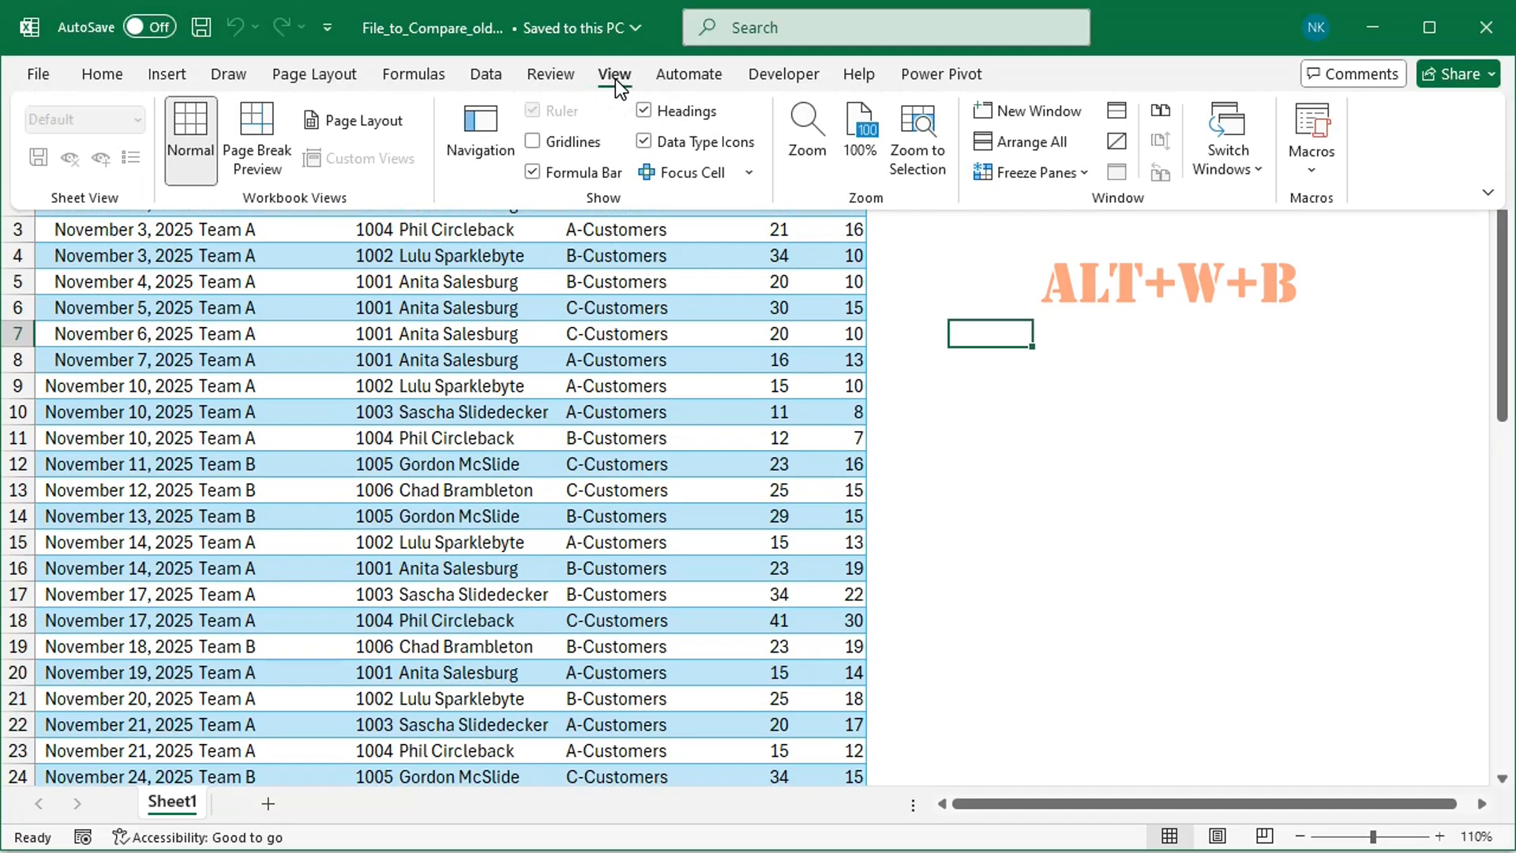
{"action": "left_click", "coordinate": [1162, 112]}
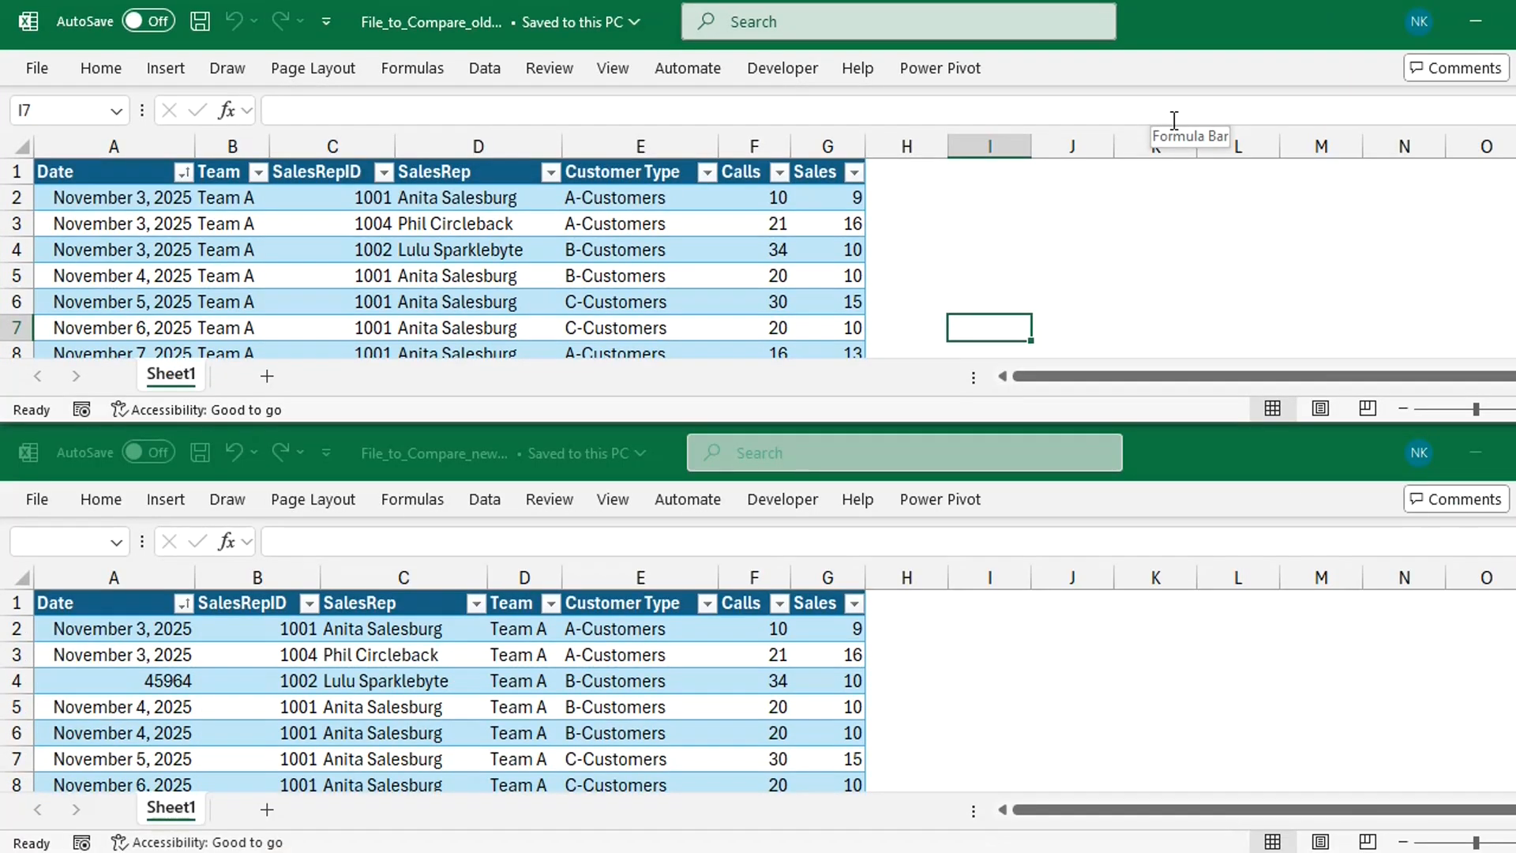
{"action": "left_click", "coordinate": [619, 70]}
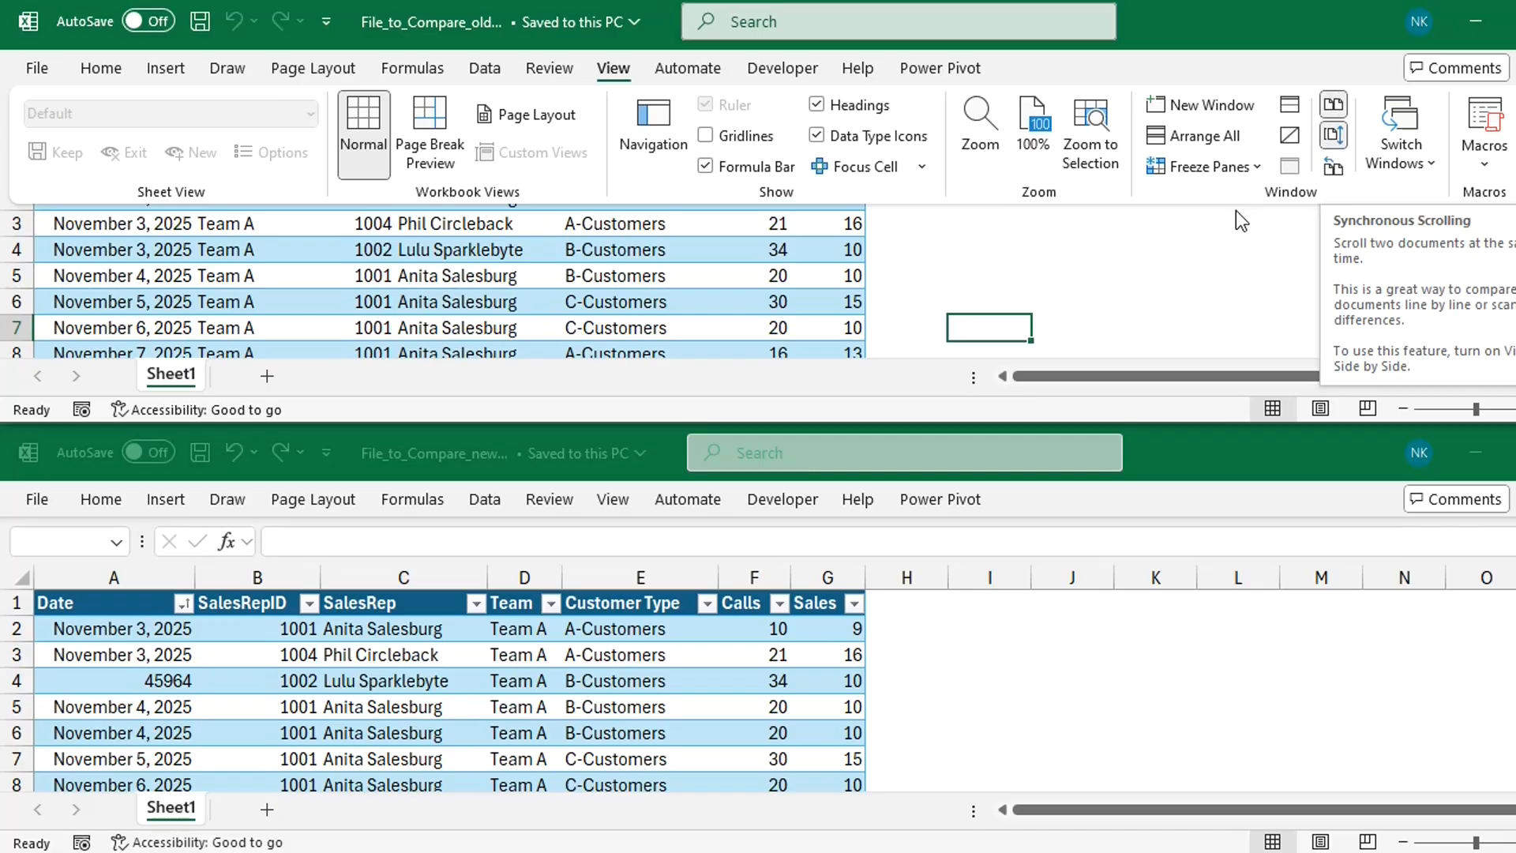
{"action": "left_click", "coordinate": [1134, 234]}
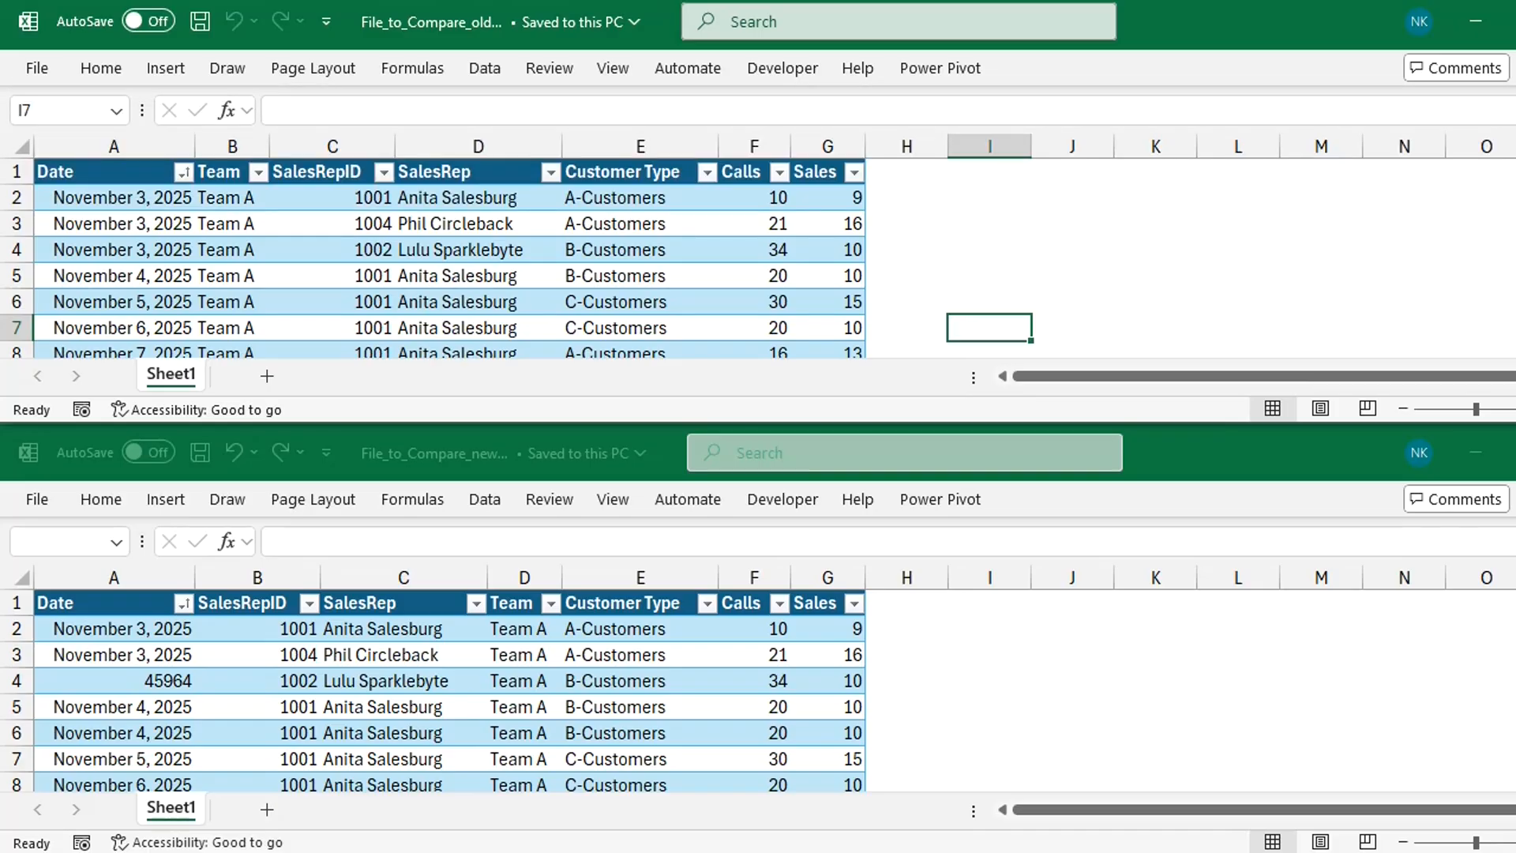
{"action": "left_click_drag", "start_coordinate": [1514, 177], "coordinate": [1515, 177]}
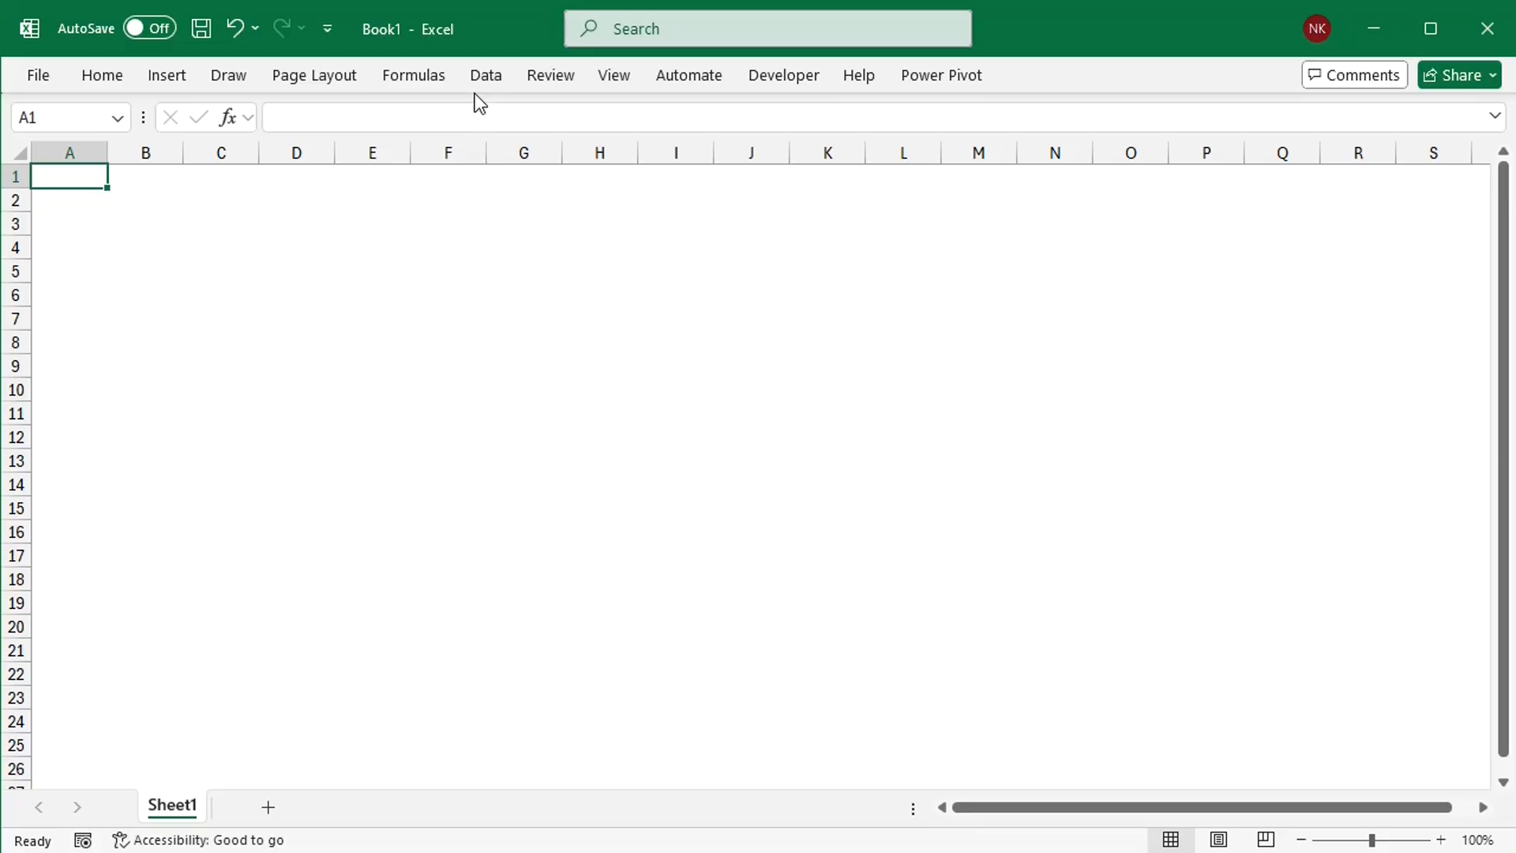
Step: Import File_to_Compare_old.xlsx as an Excel workbook data source into the blank workbook Book1
{"action": "left_click", "coordinate": [480, 84]}
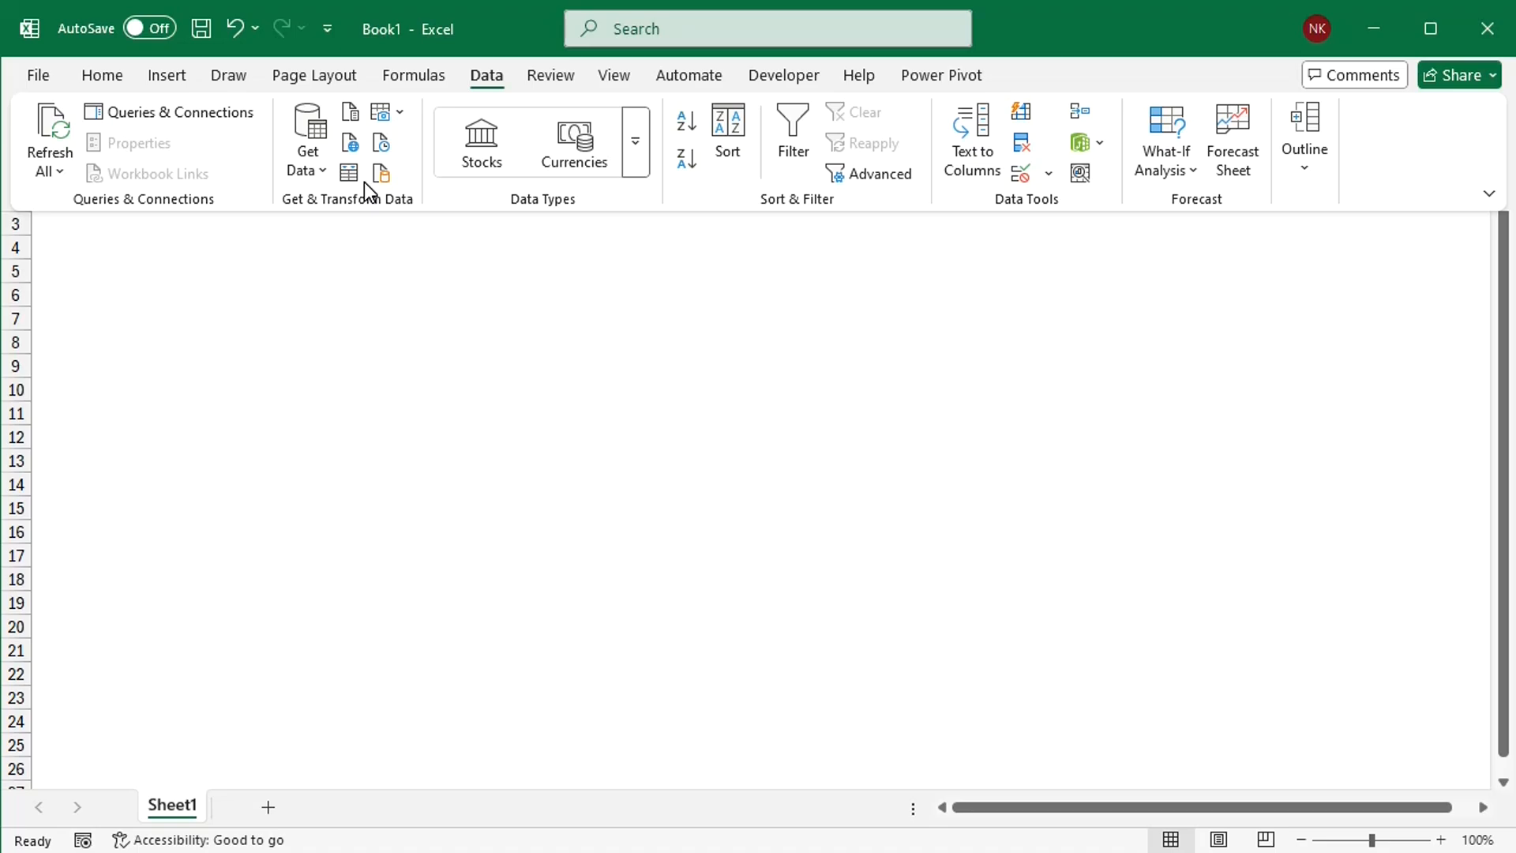
{"action": "left_click", "coordinate": [320, 163]}
{"action": "mouse_move", "coordinate": [463, 212]}
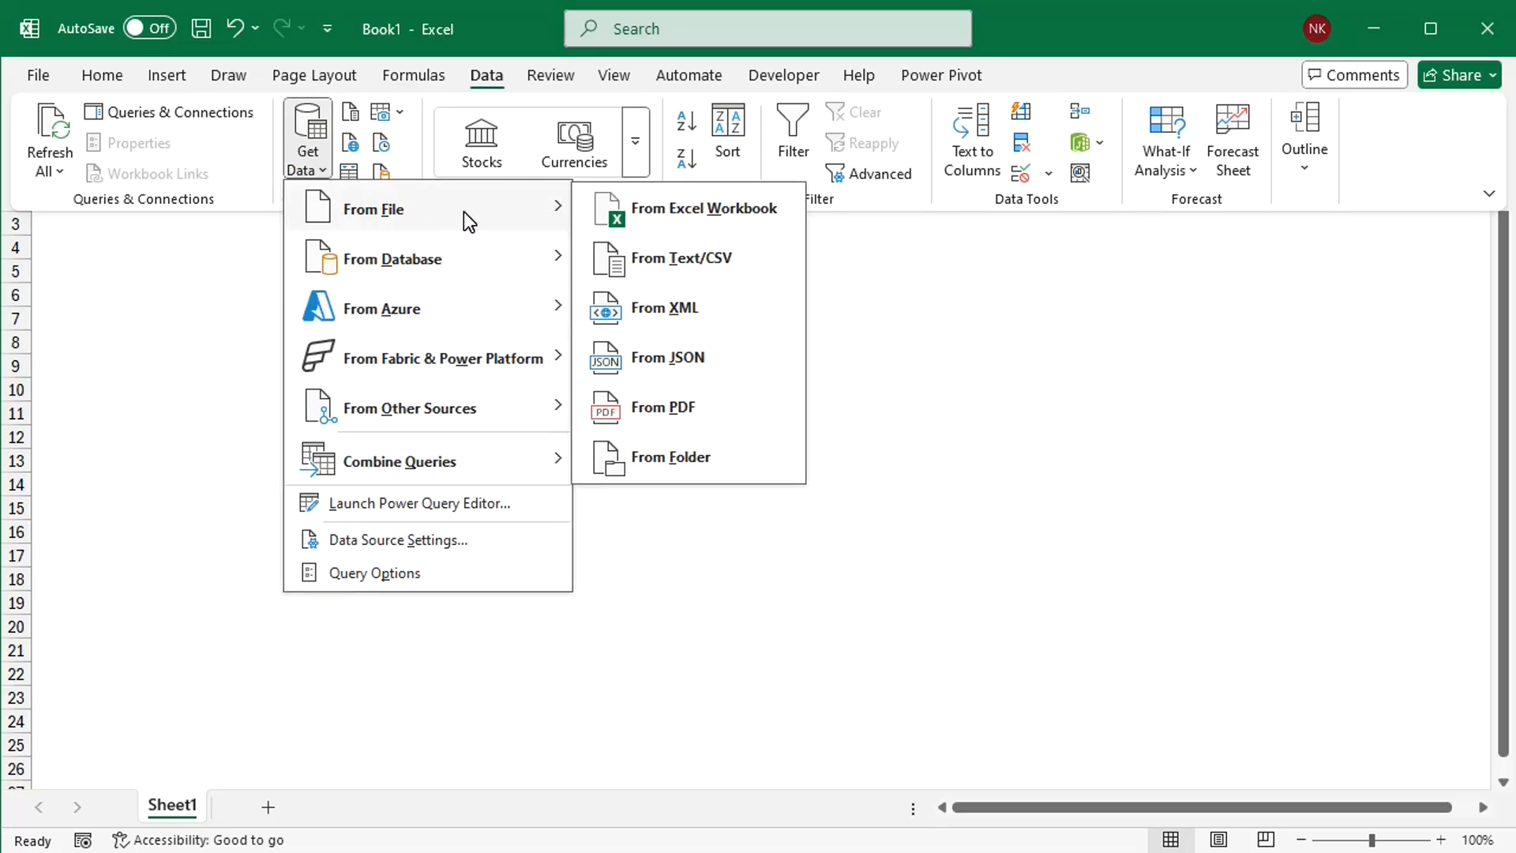
{"action": "left_click", "coordinate": [648, 210]}
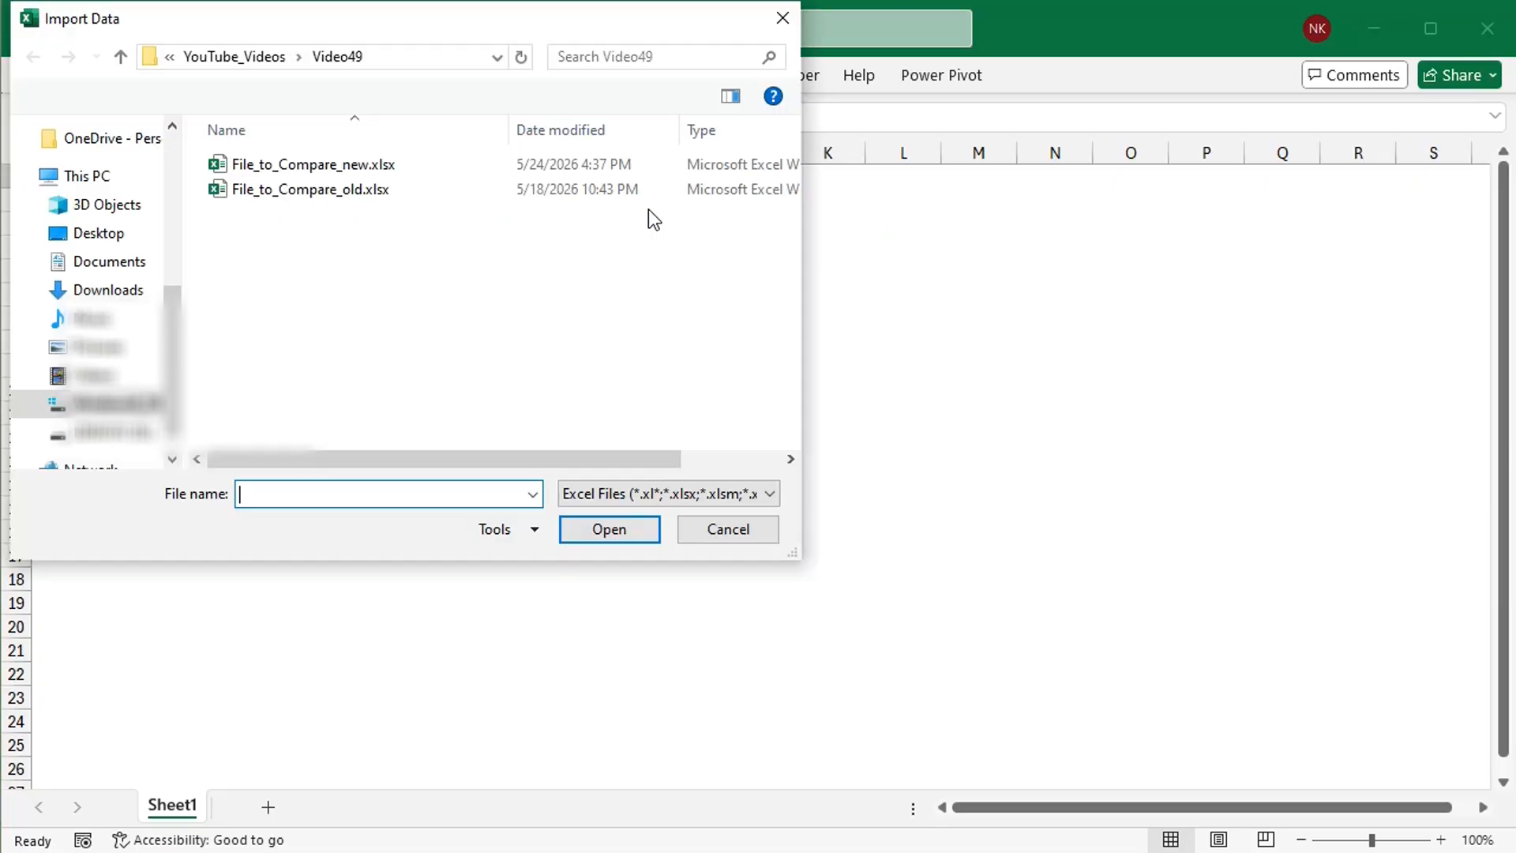
{"action": "left_click", "coordinate": [368, 190]}
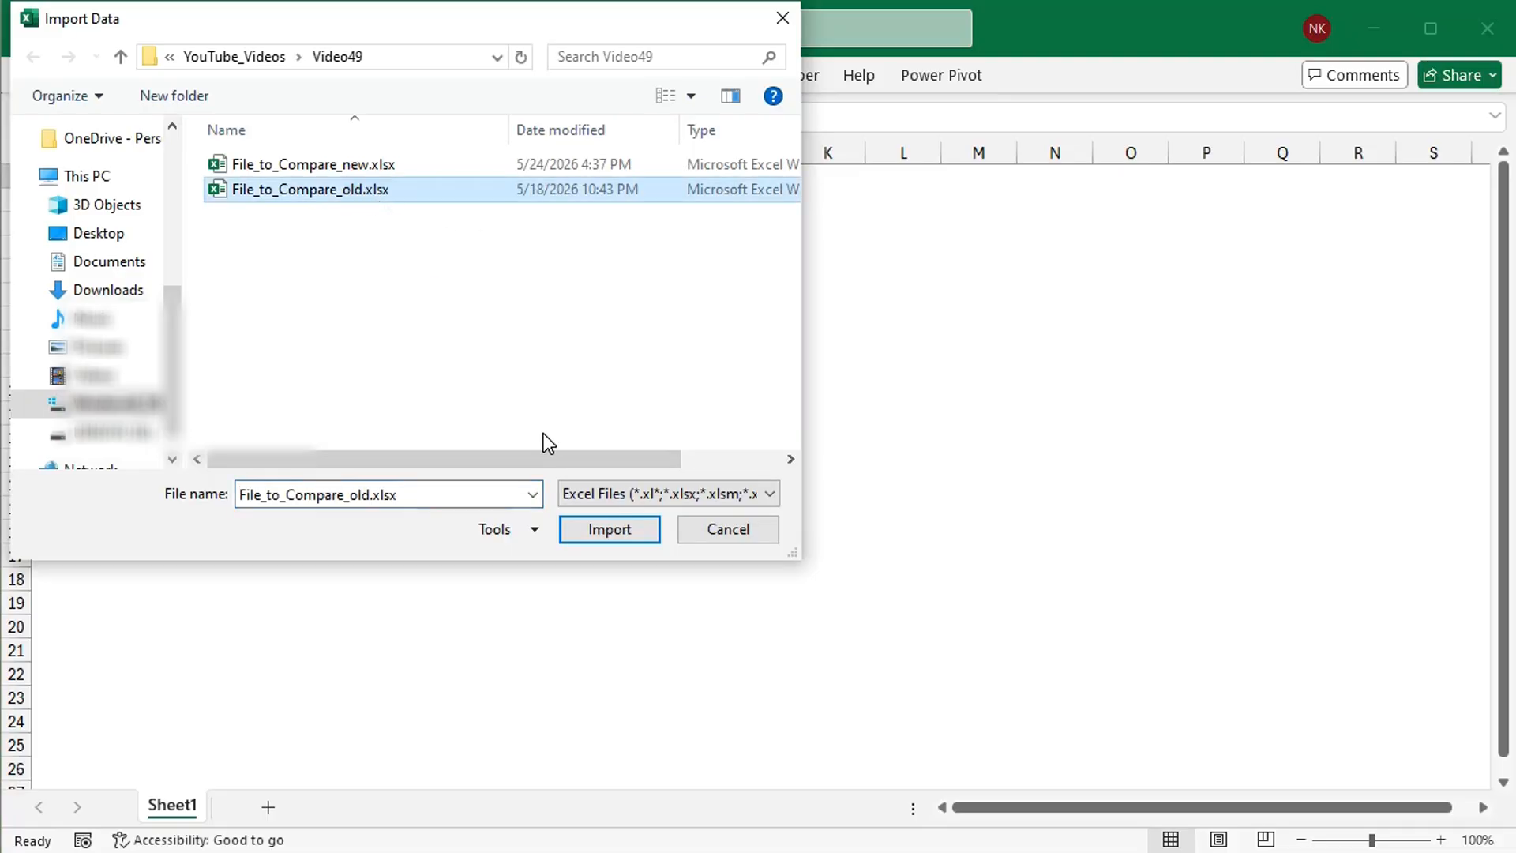
{"action": "left_click", "coordinate": [610, 531]}
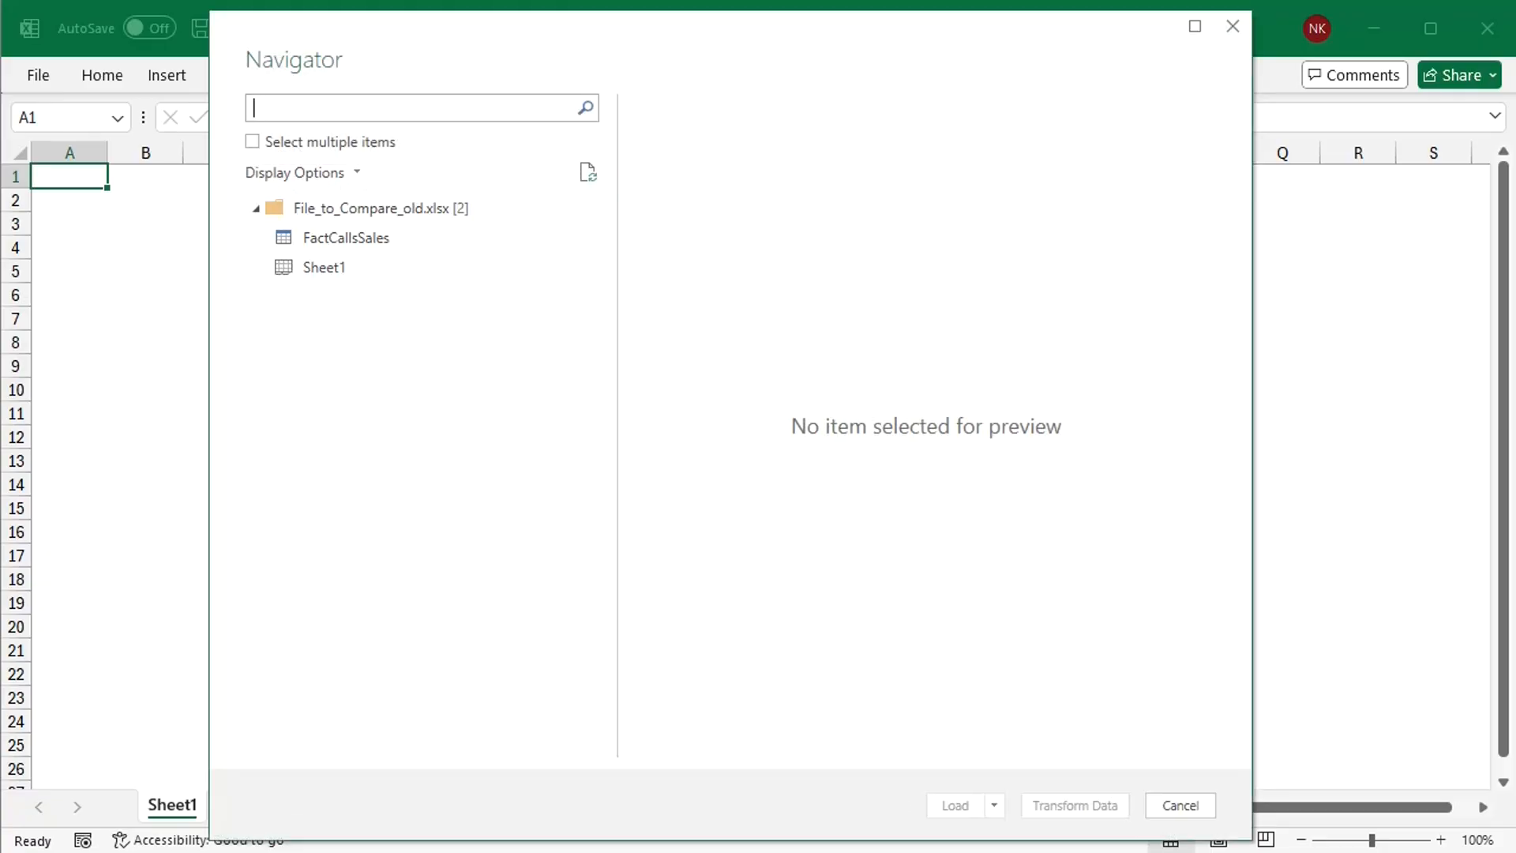
Step: Load the FactCallsSales table from the old file as a connection only, without adding it to the Data Model
{"action": "left_click", "coordinate": [372, 238]}
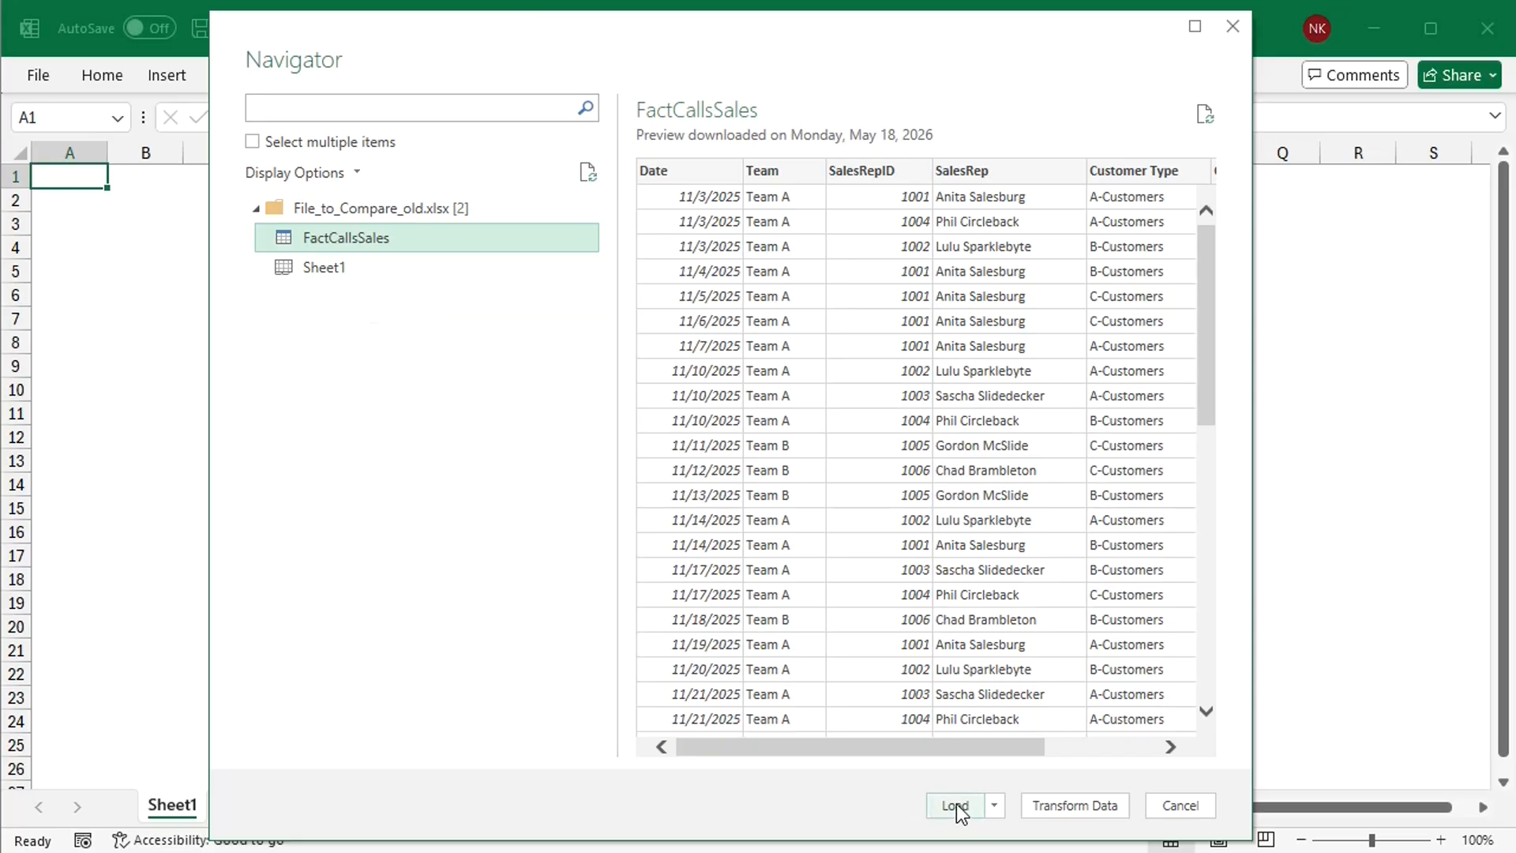
{"action": "left_click", "coordinate": [996, 804]}
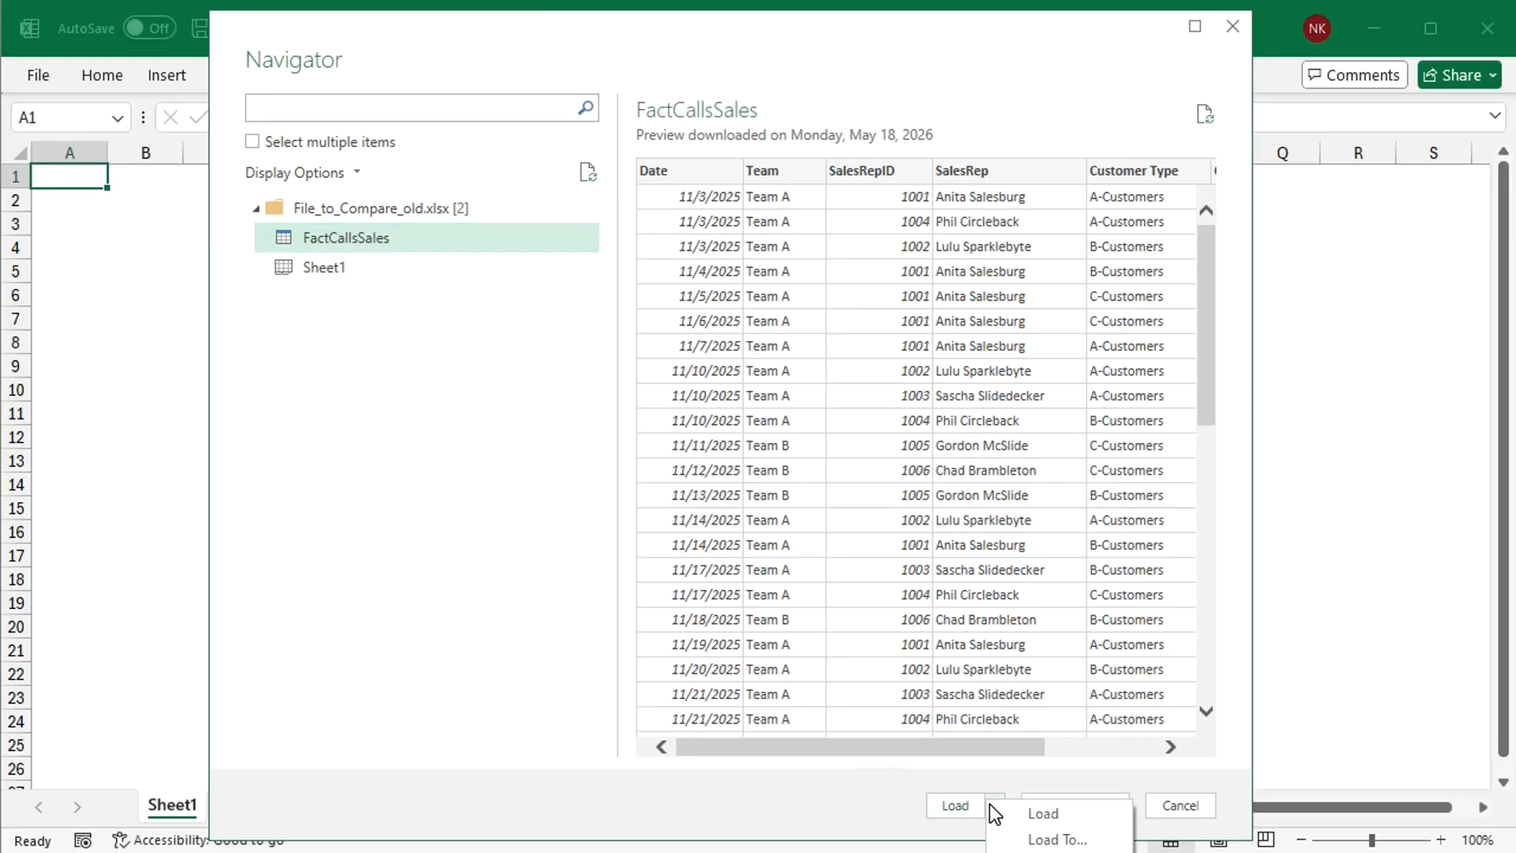
{"action": "left_click", "coordinate": [1043, 840]}
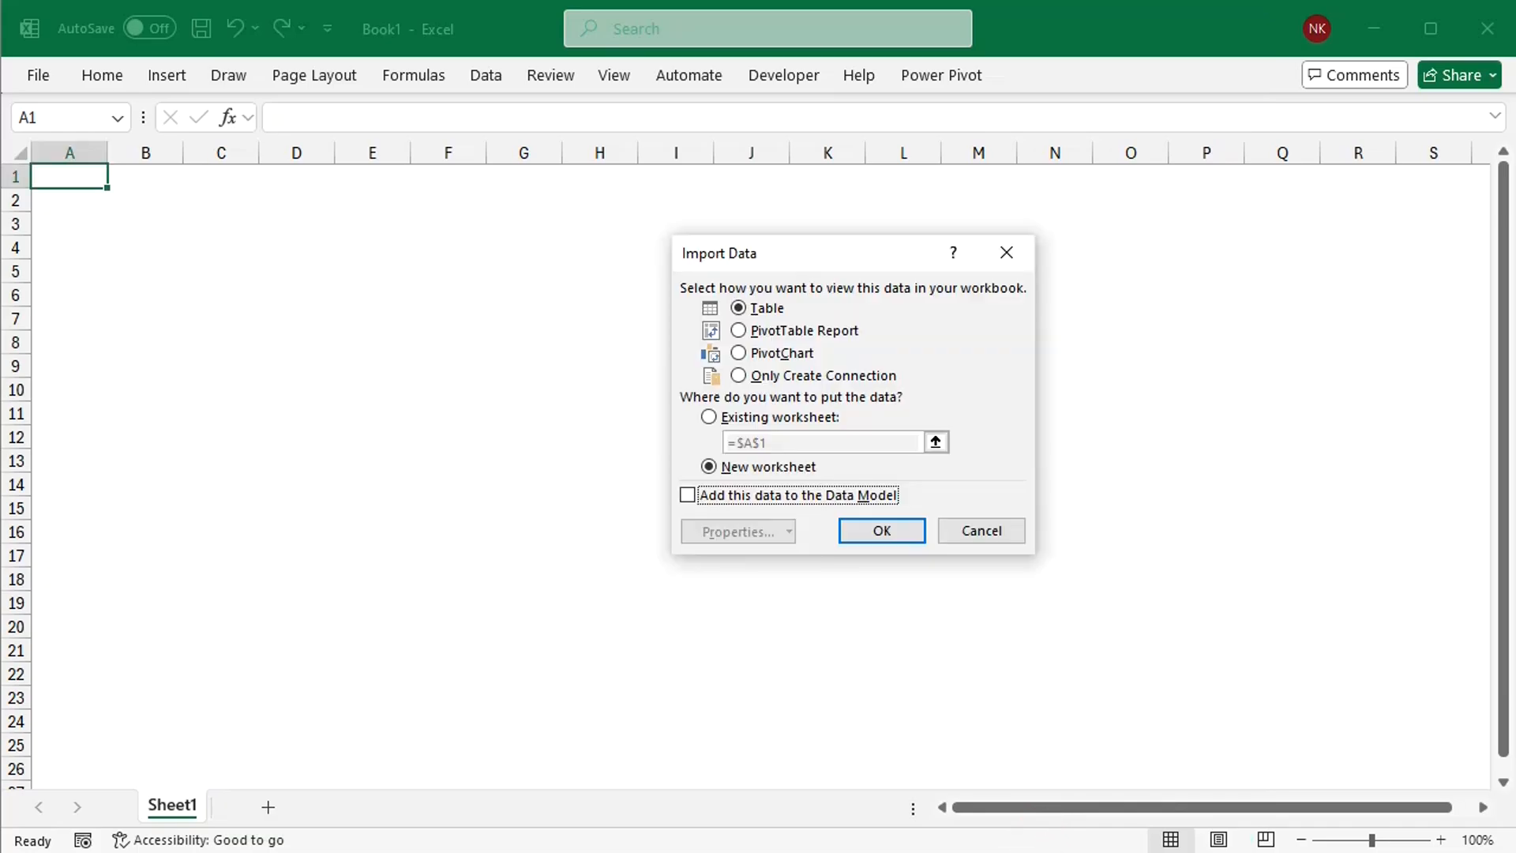
{"action": "left_click", "coordinate": [739, 376]}
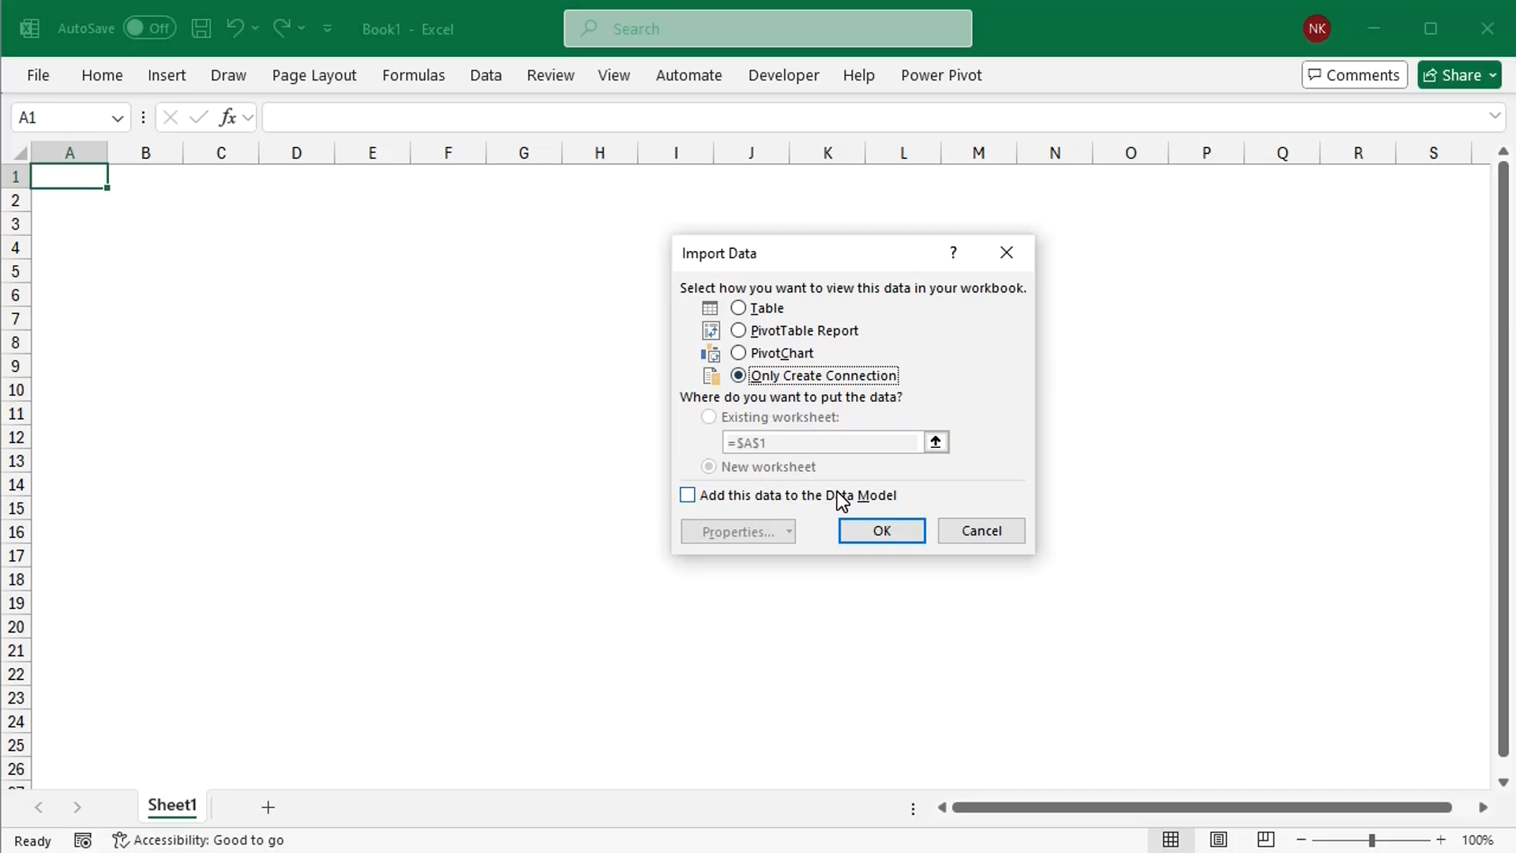
{"action": "left_click", "coordinate": [873, 531]}
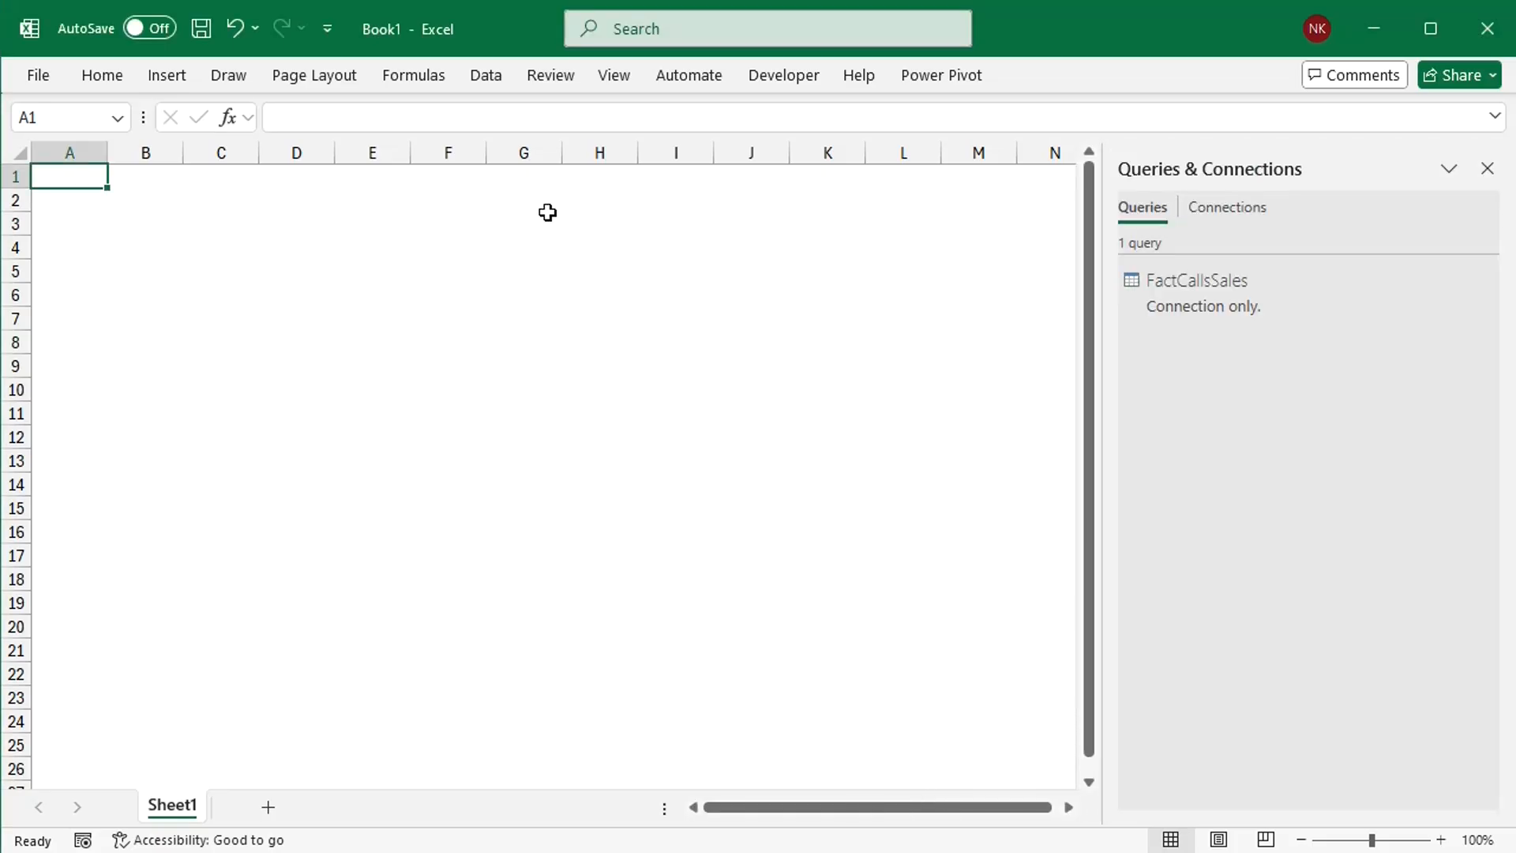
Step: Import File_to_Compare_new.xlsx as a second Excel workbook data source
{"action": "left_click", "coordinate": [490, 75]}
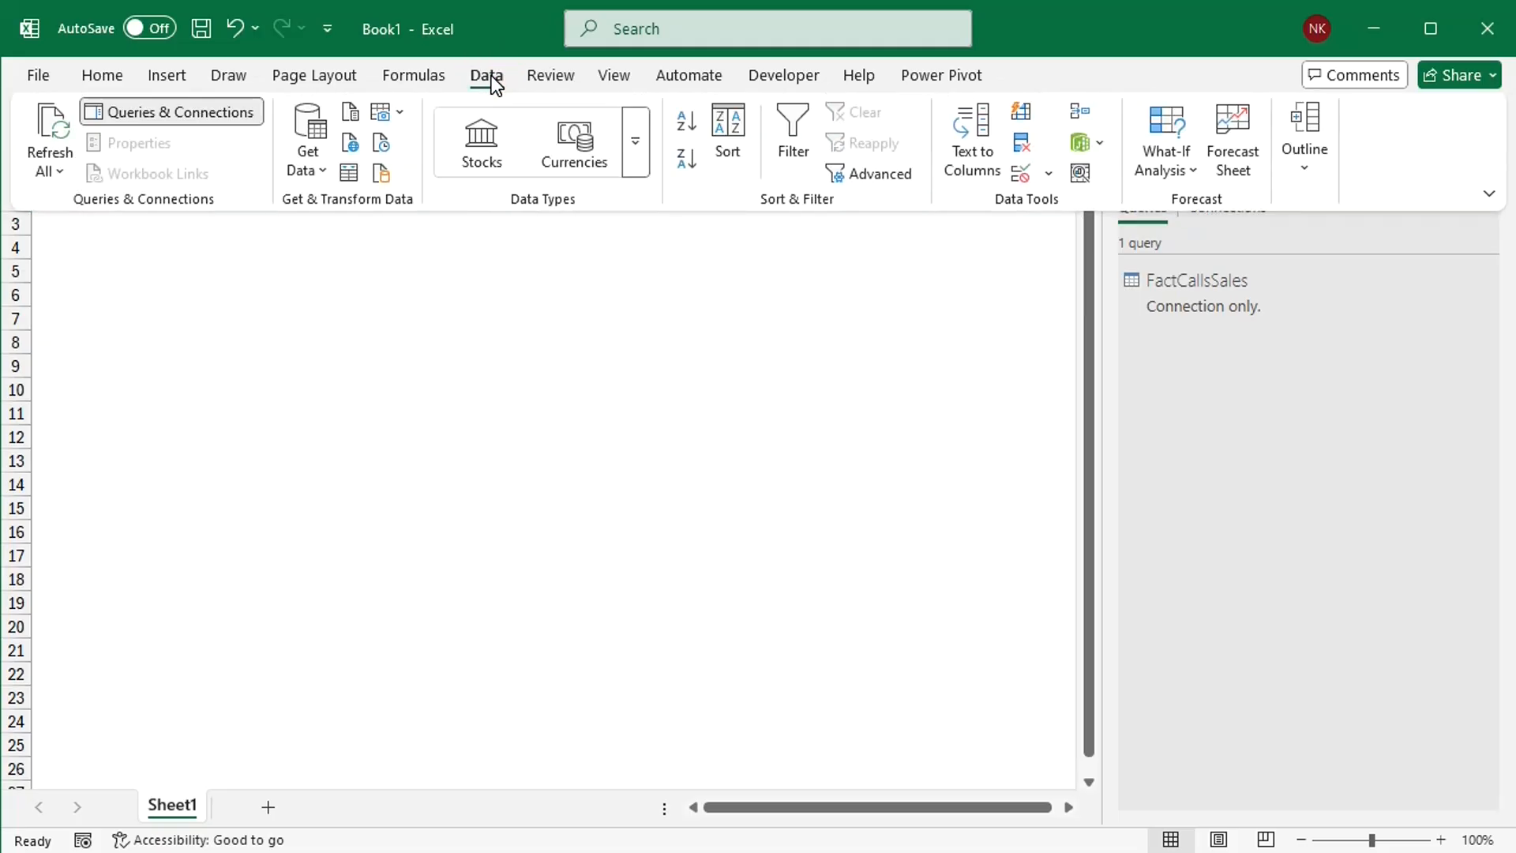
{"action": "left_click", "coordinate": [320, 158]}
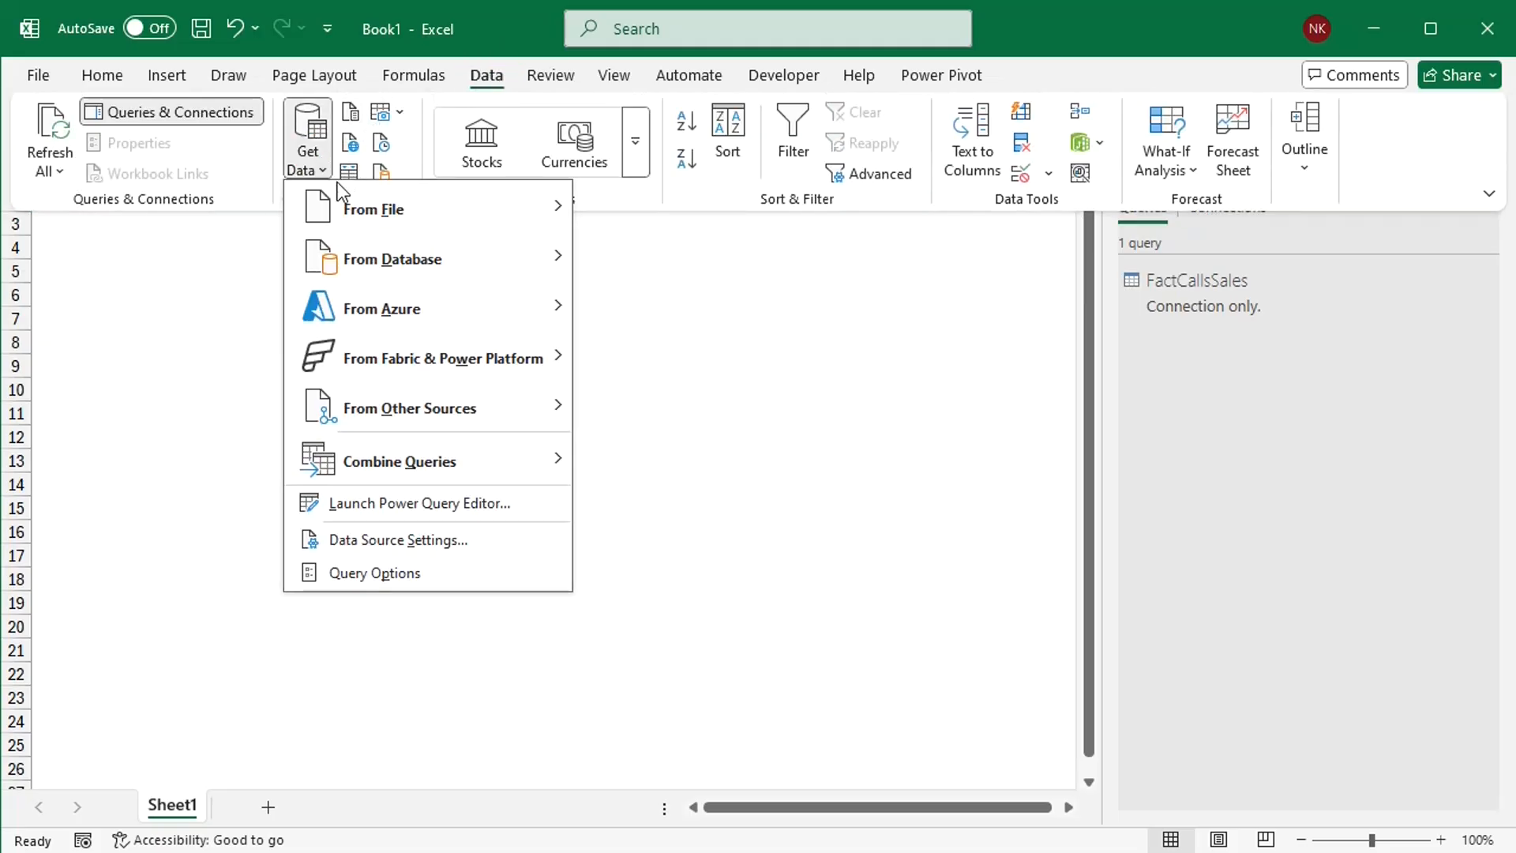
{"action": "mouse_move", "coordinate": [434, 206]}
{"action": "left_click", "coordinate": [647, 215]}
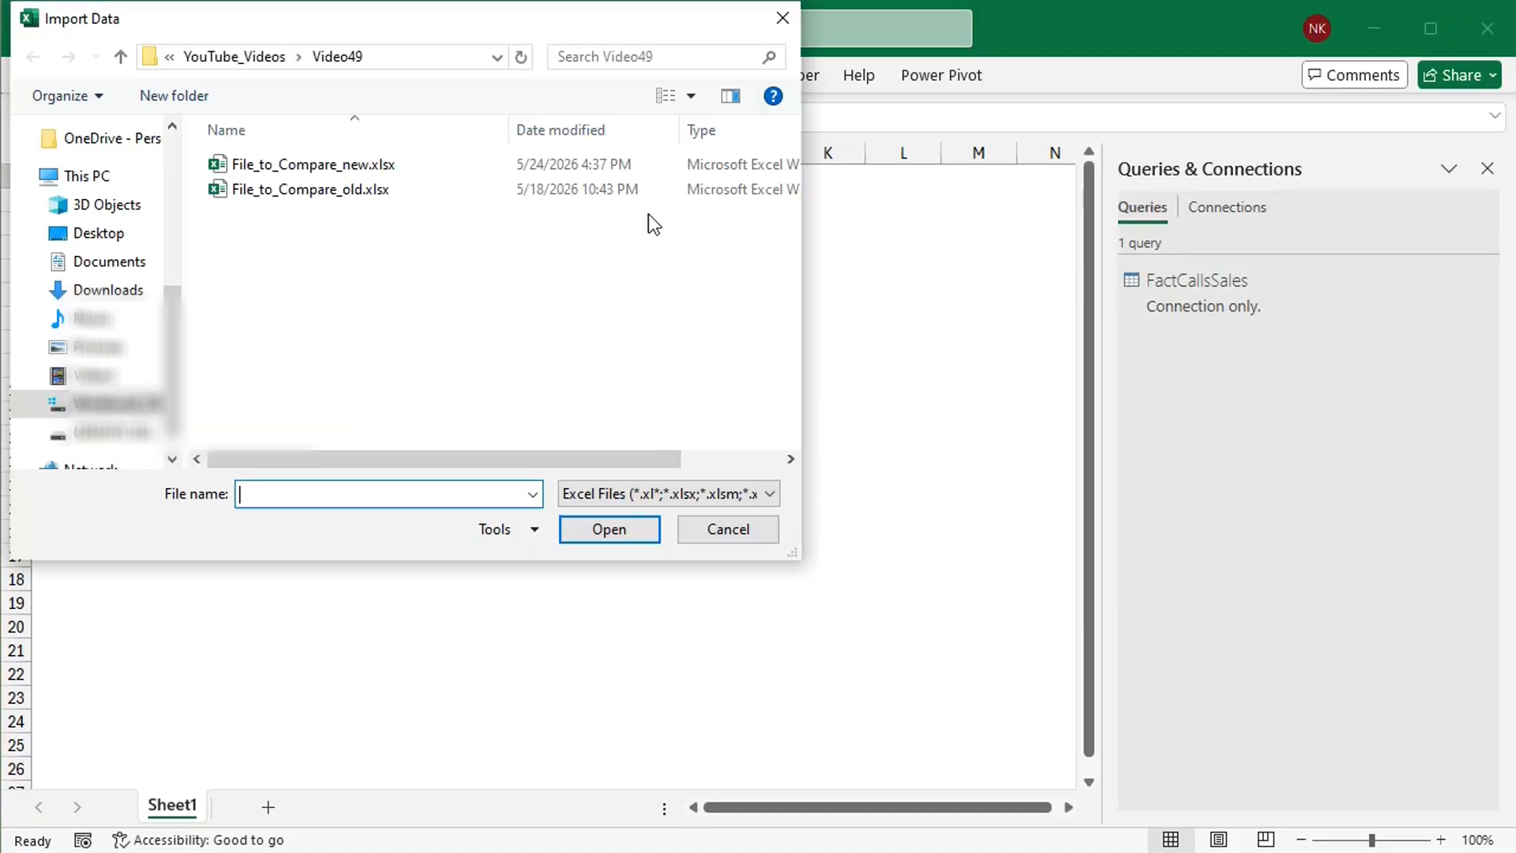
{"action": "left_click", "coordinate": [390, 167]}
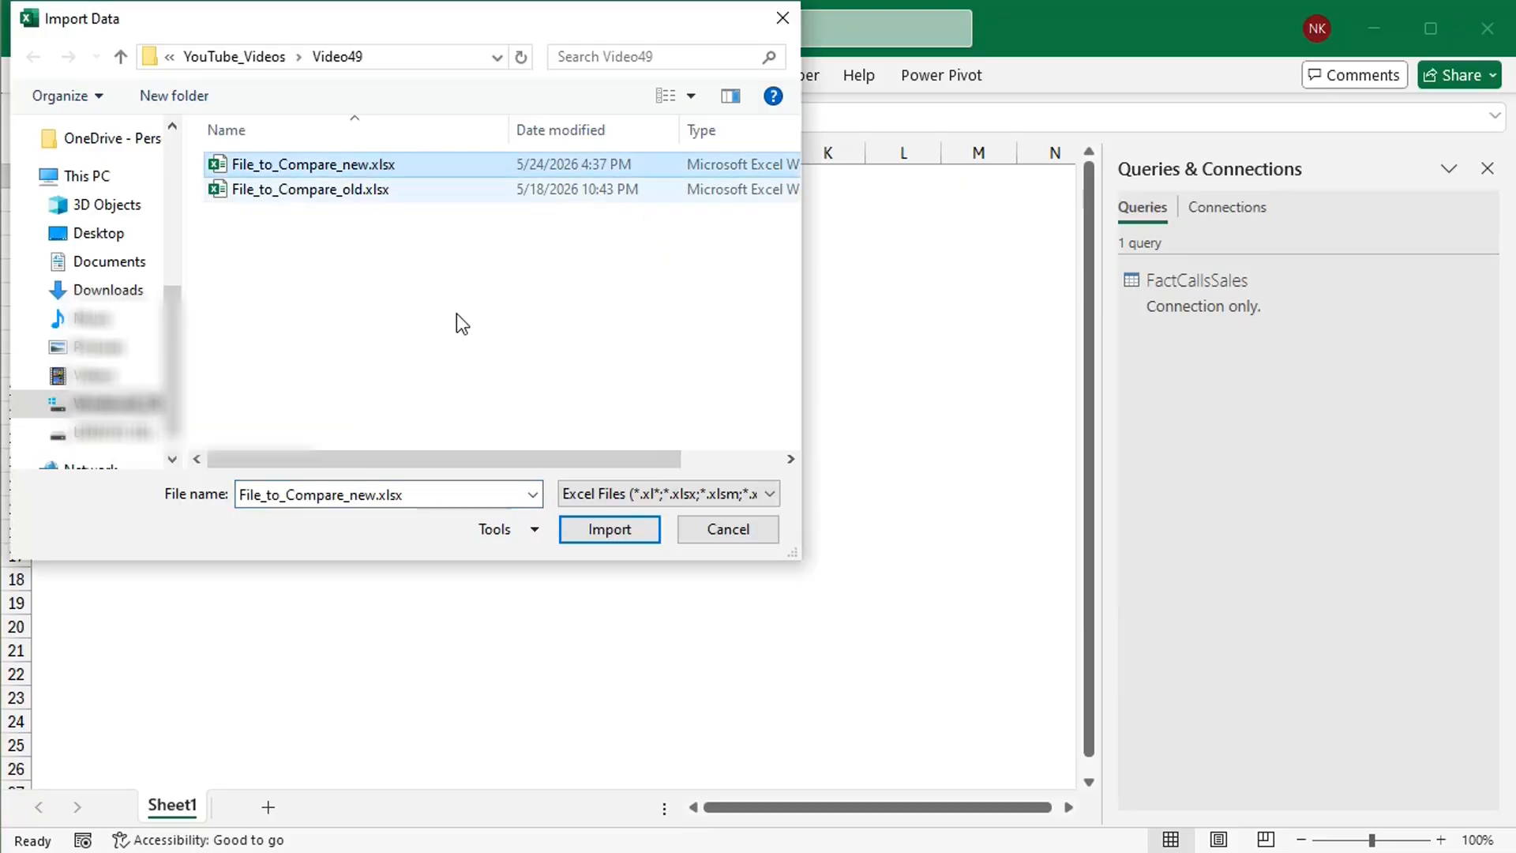
{"action": "left_click", "coordinate": [593, 531]}
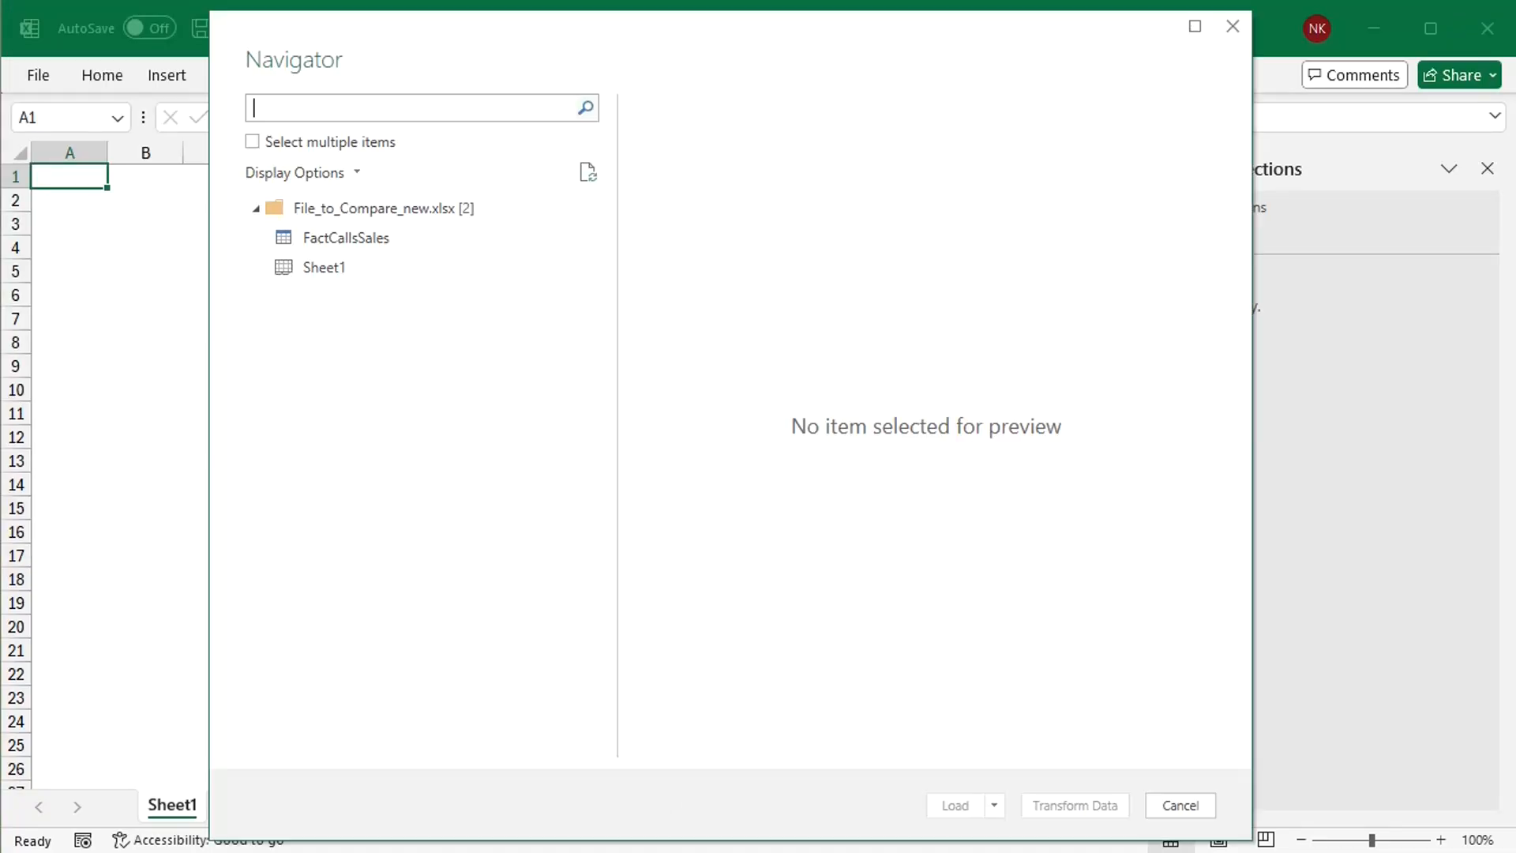
Step: Load the FactCallsSales table from the new file as a connection only
{"action": "left_click", "coordinate": [395, 239]}
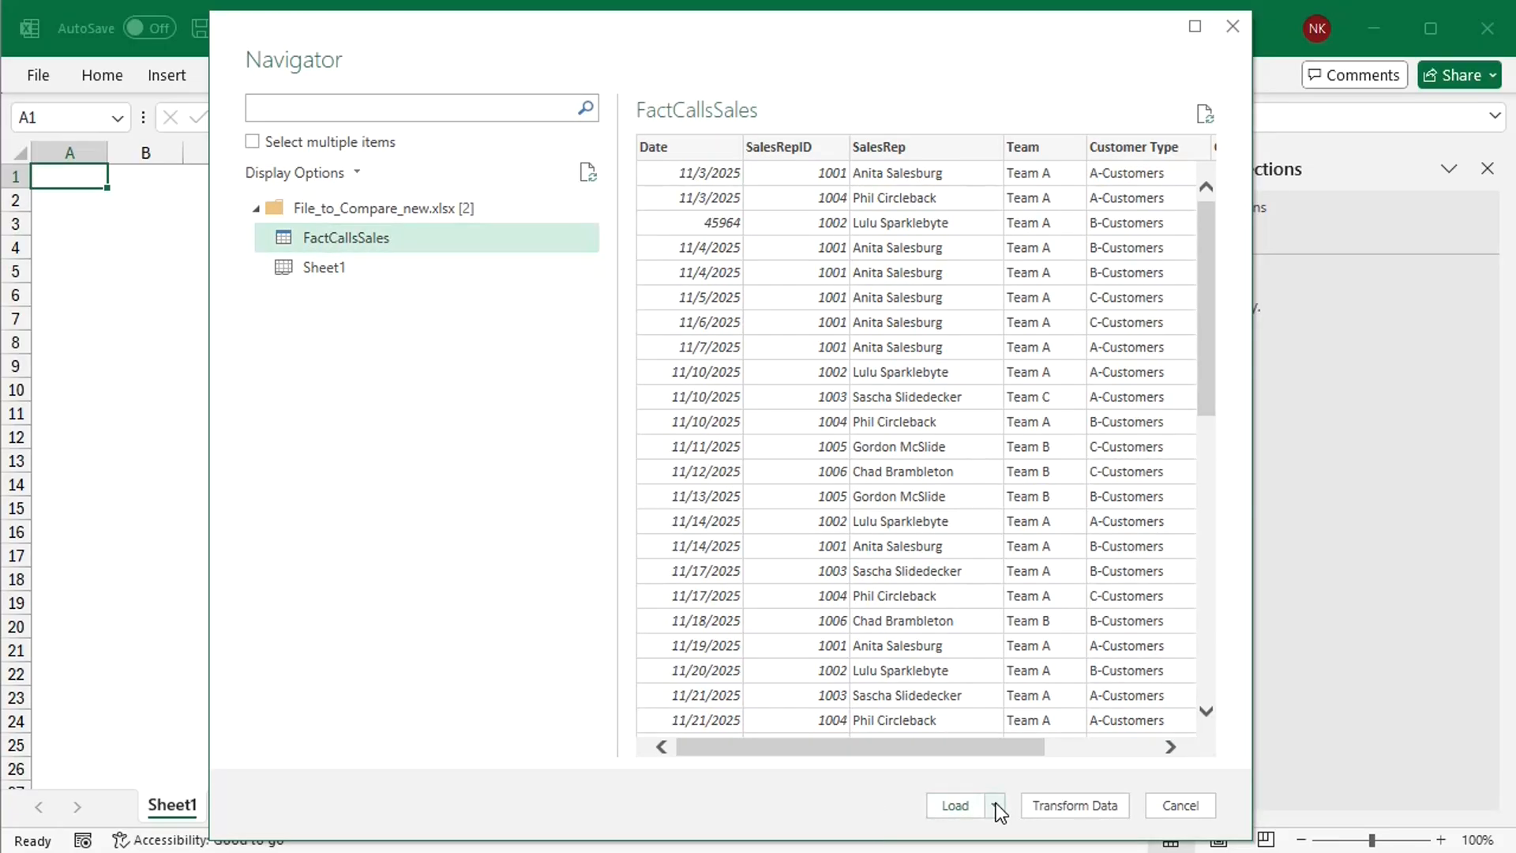
{"action": "left_click", "coordinate": [996, 802]}
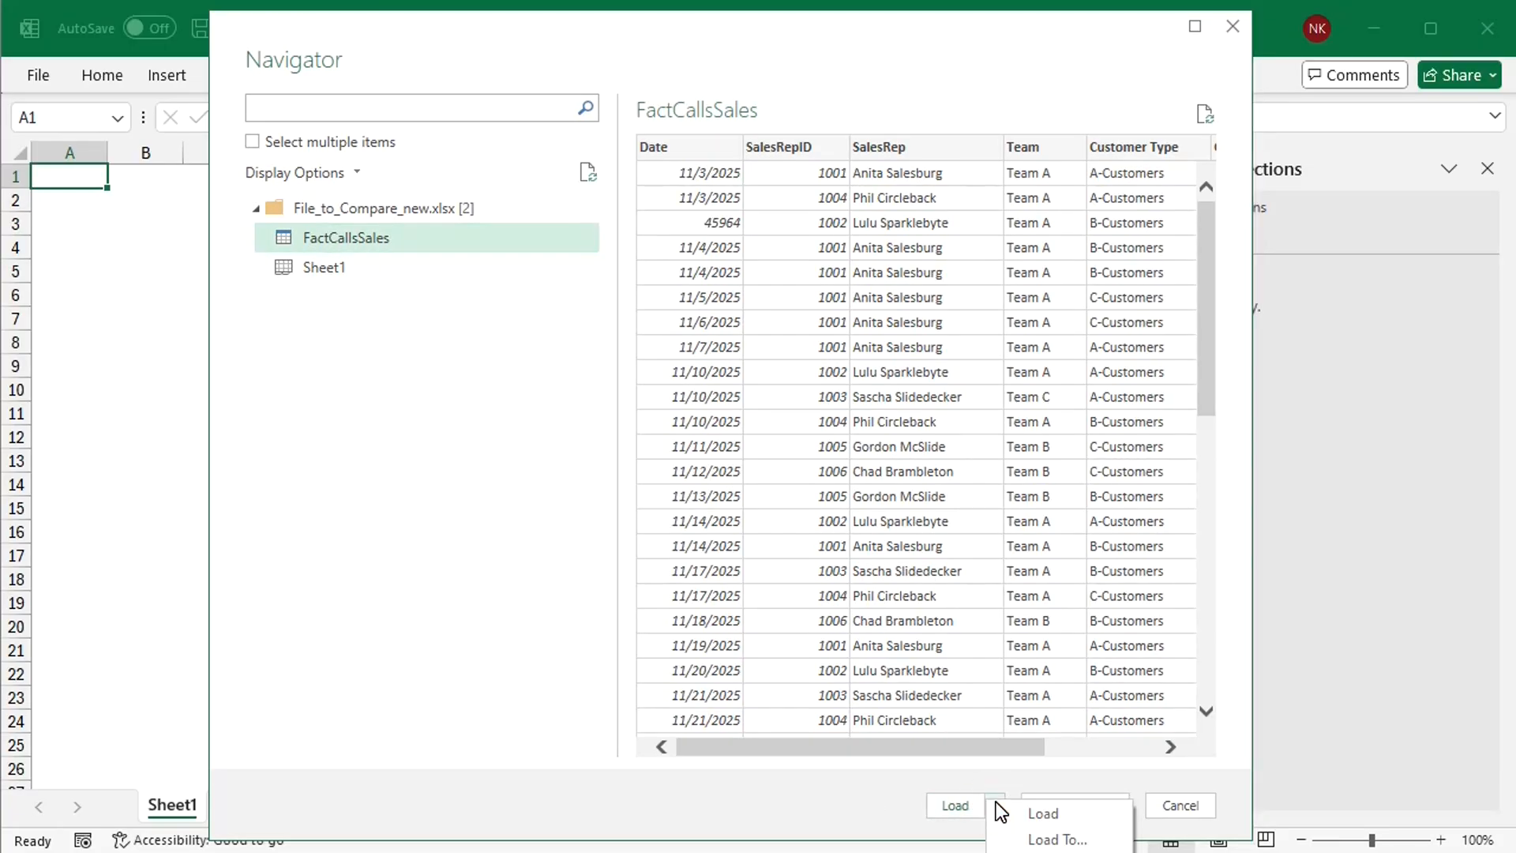
{"action": "left_click", "coordinate": [1052, 837]}
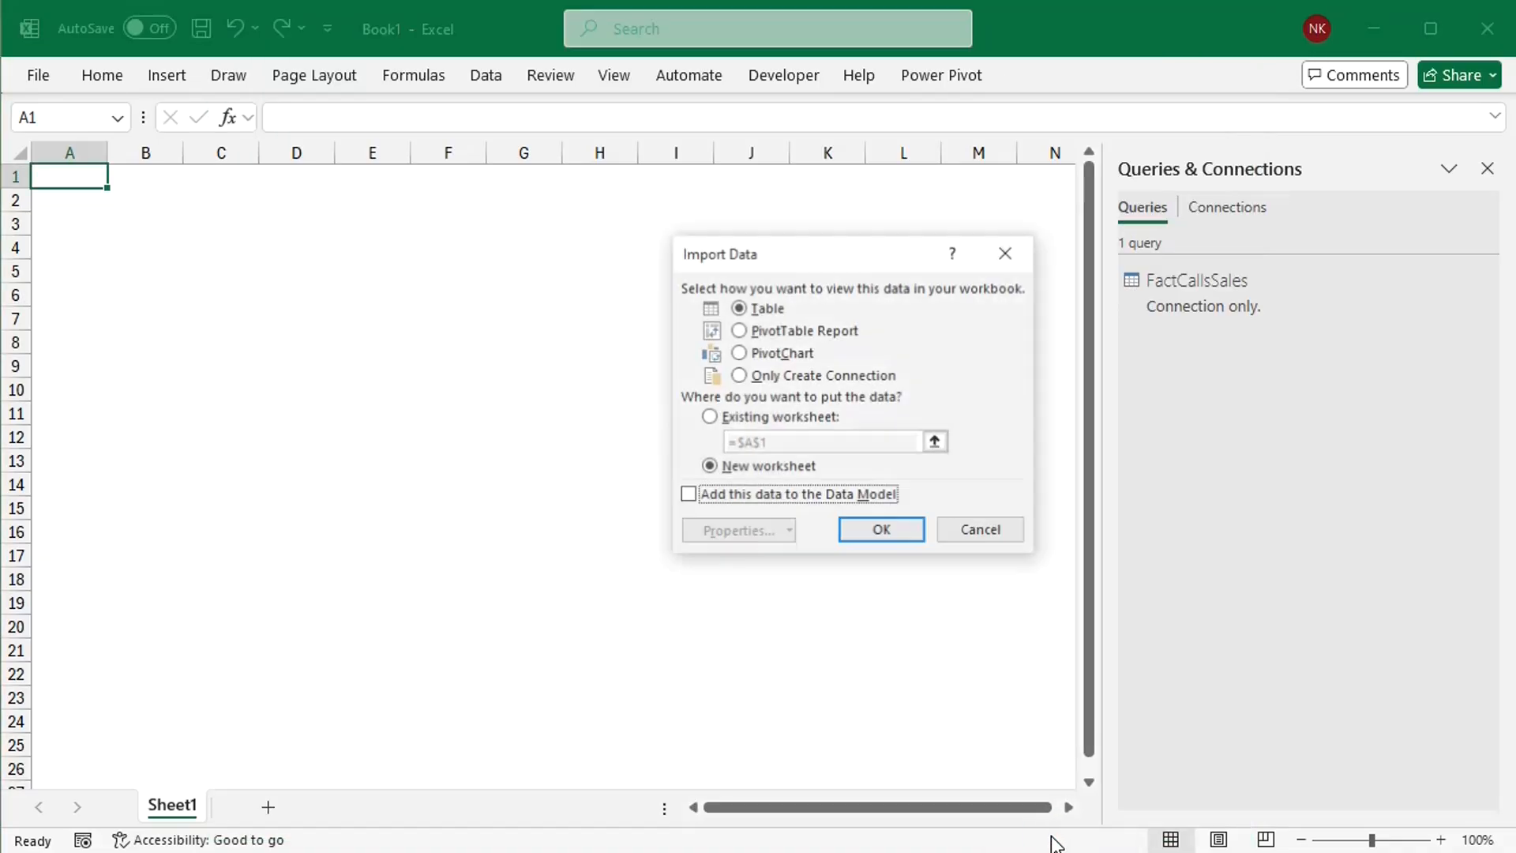
{"action": "left_click", "coordinate": [739, 375]}
{"action": "left_click", "coordinate": [890, 532]}
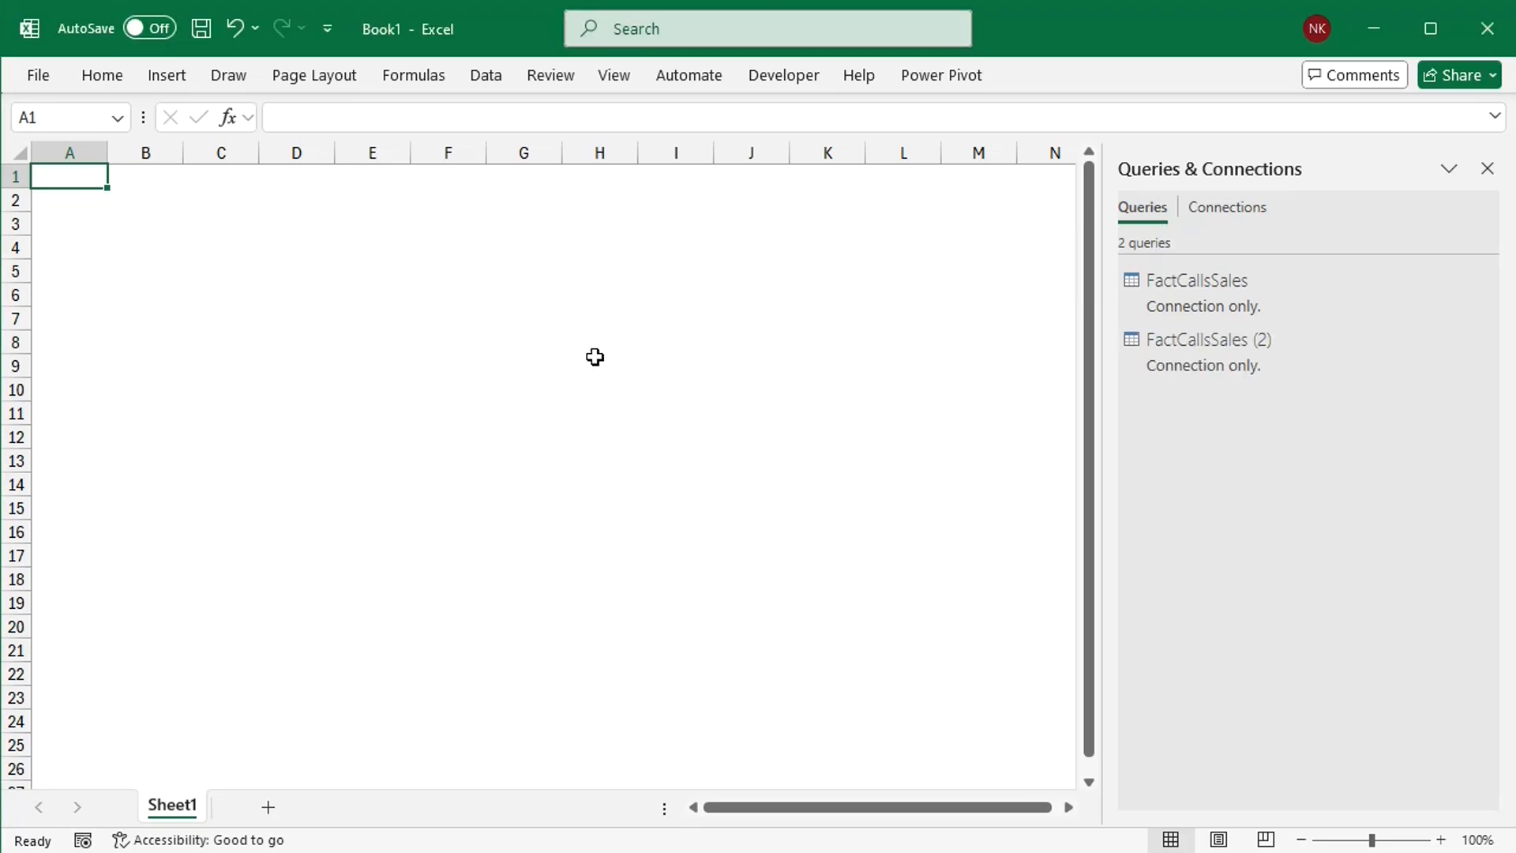
Step: Open the first FactCallsSales query in the Power Query Editor and dismiss the notice about the preview's age
{"action": "left_click", "coordinate": [486, 68]}
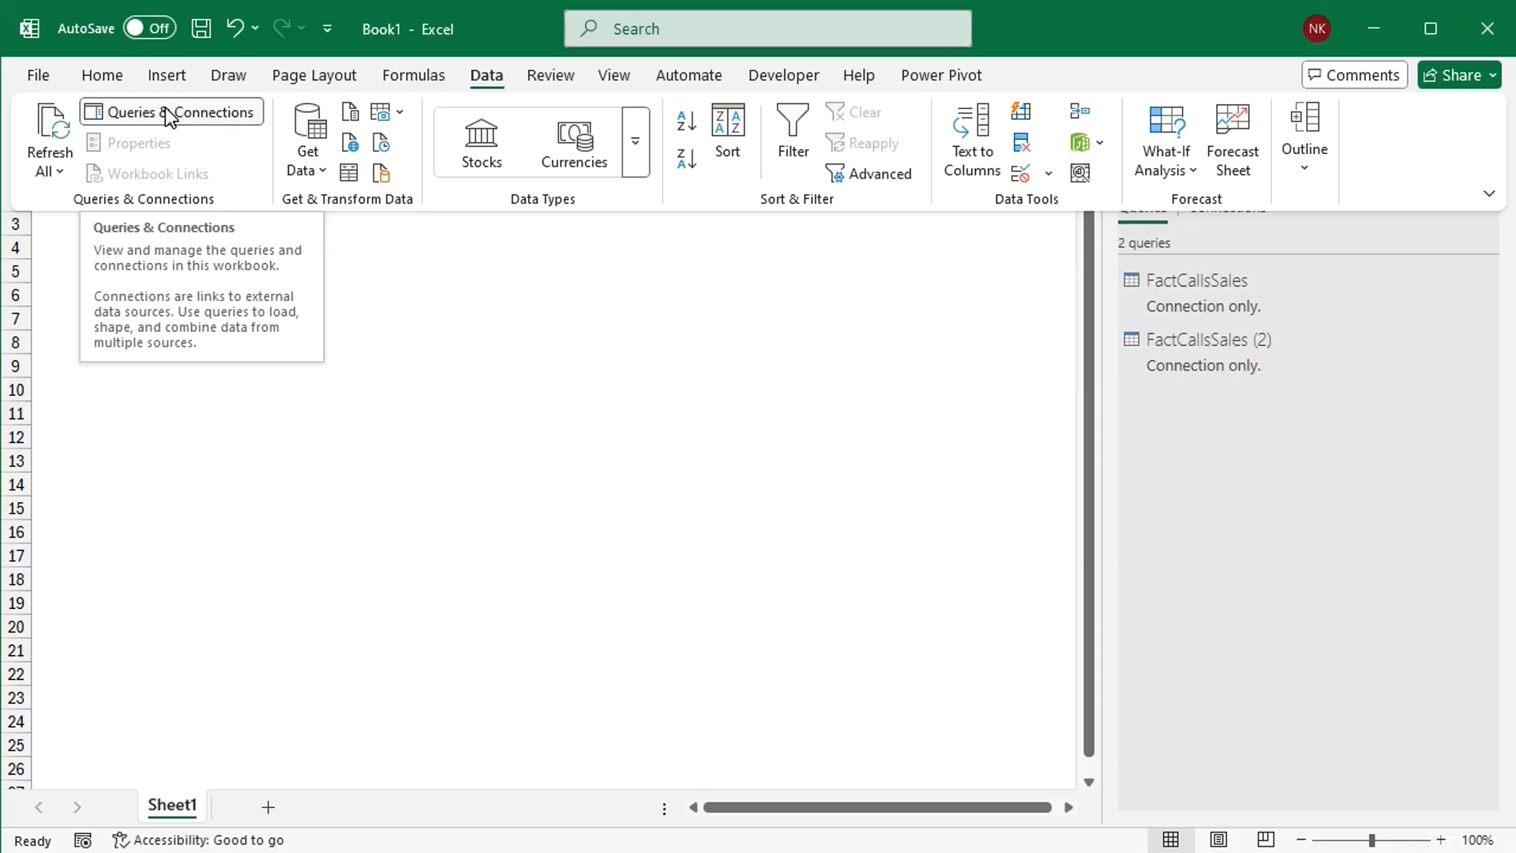
{"action": "left_click", "coordinate": [1323, 264]}
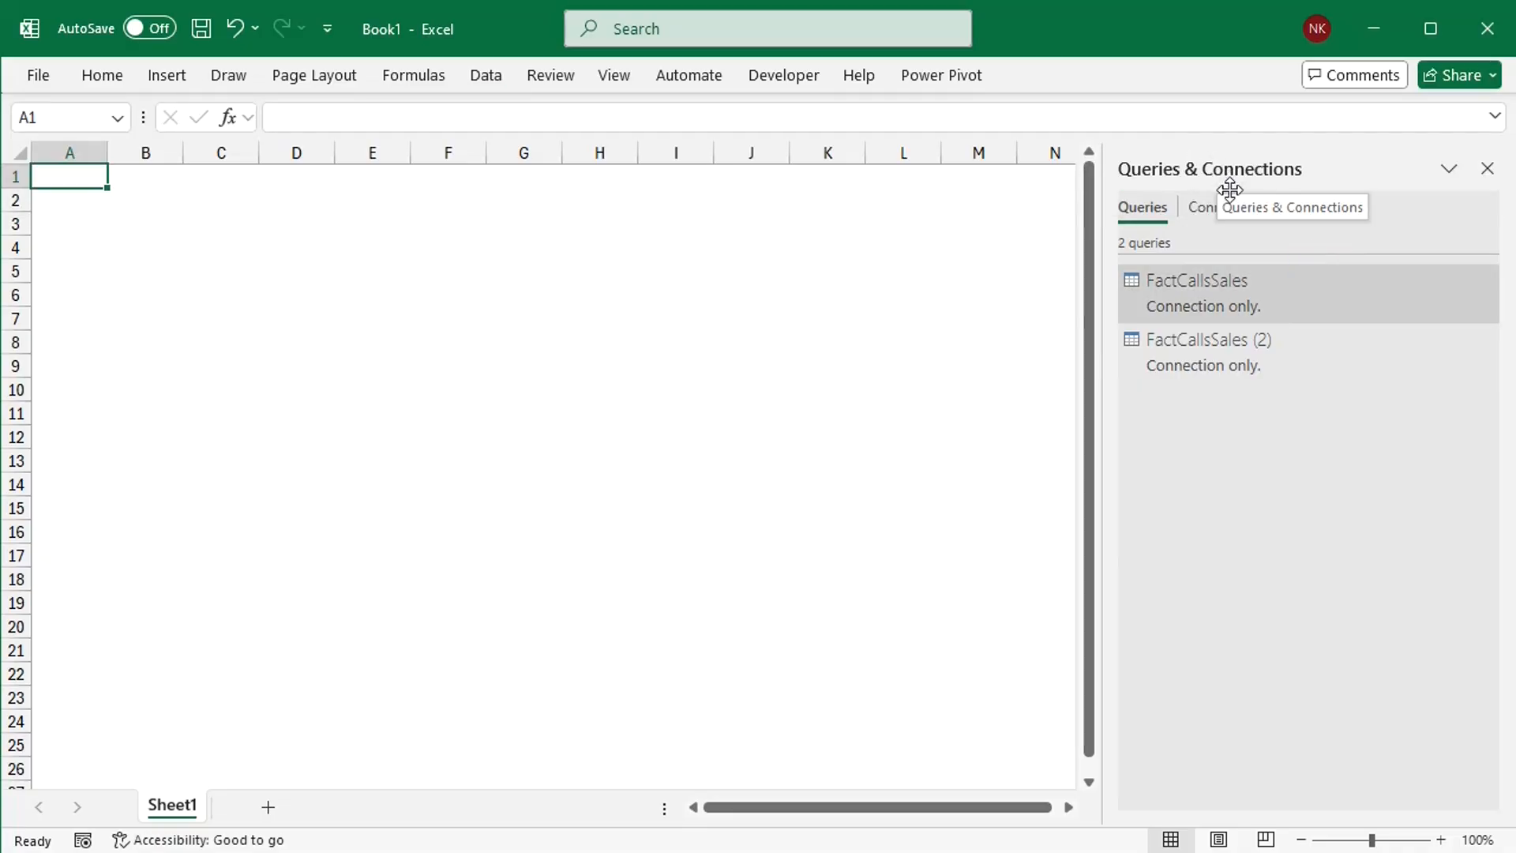
{"action": "double_click", "coordinate": [1211, 289]}
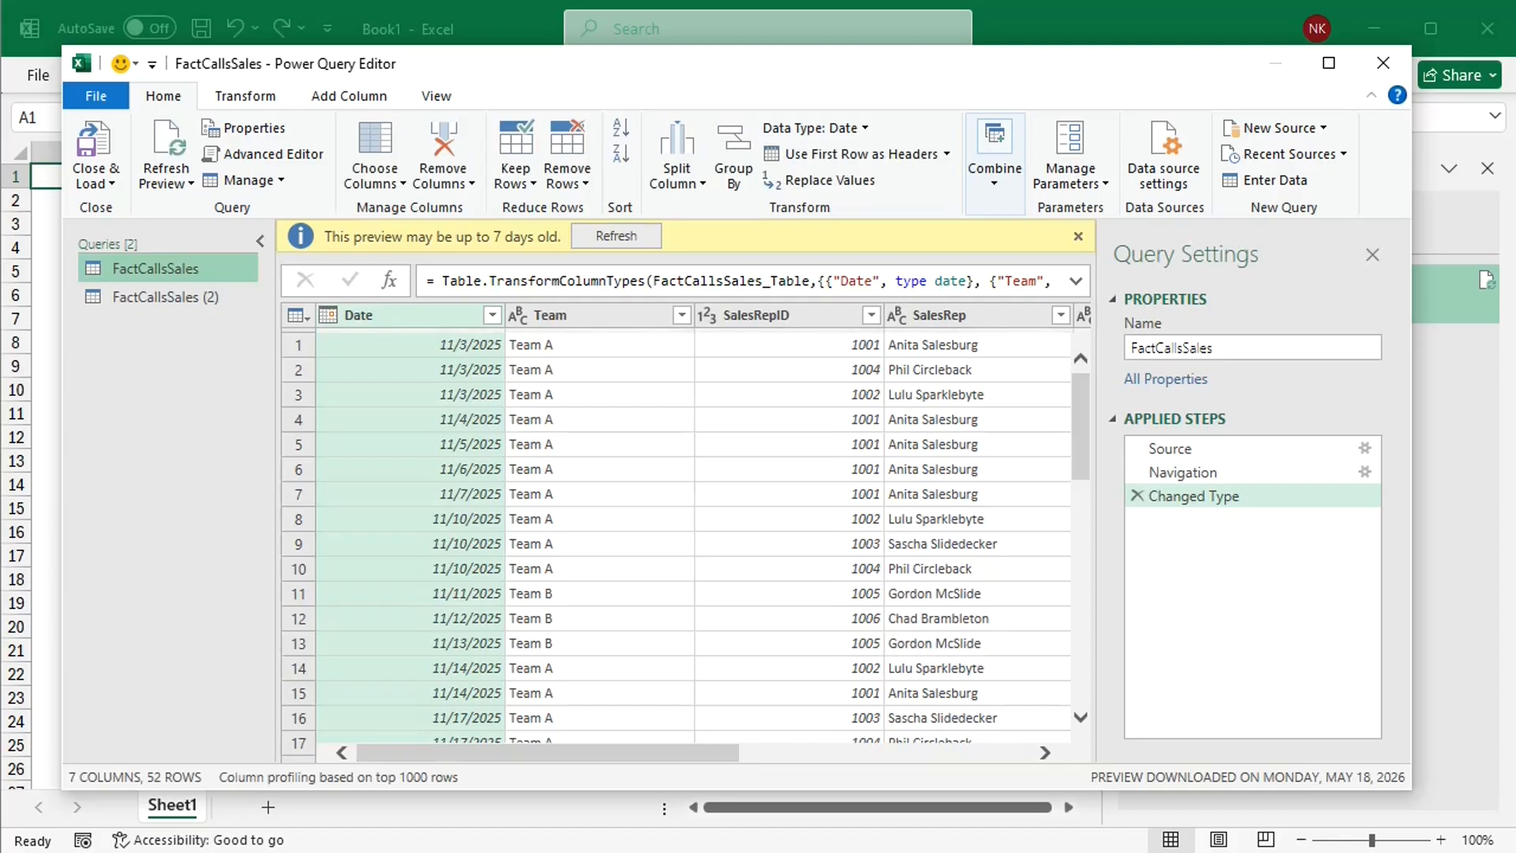
{"action": "left_click", "coordinate": [1078, 235]}
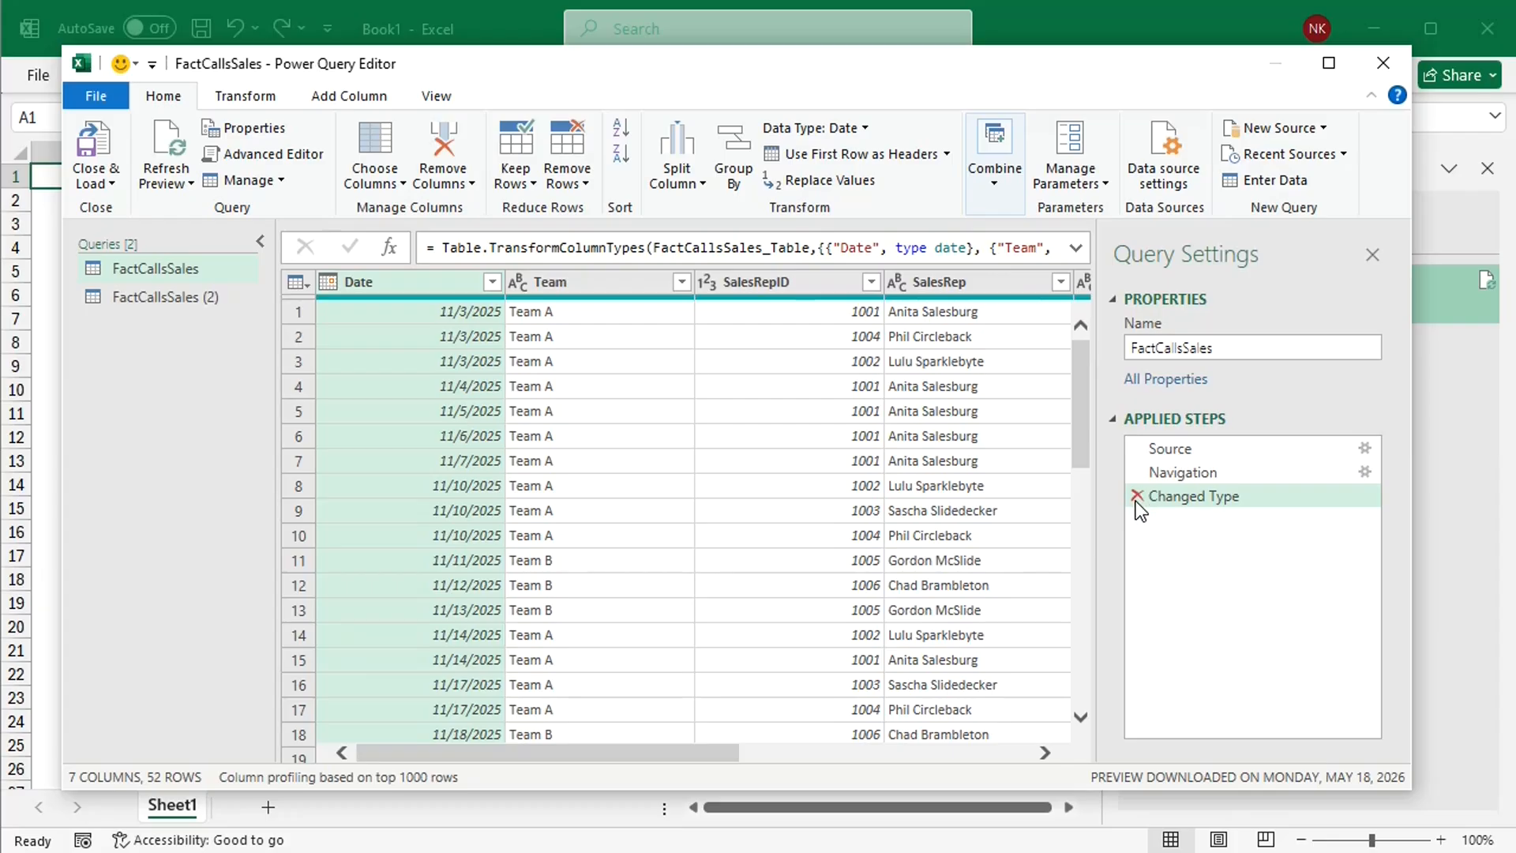
Step: Add an index column starting from 1 to the FactCallsSales query
{"action": "left_click", "coordinate": [362, 98]}
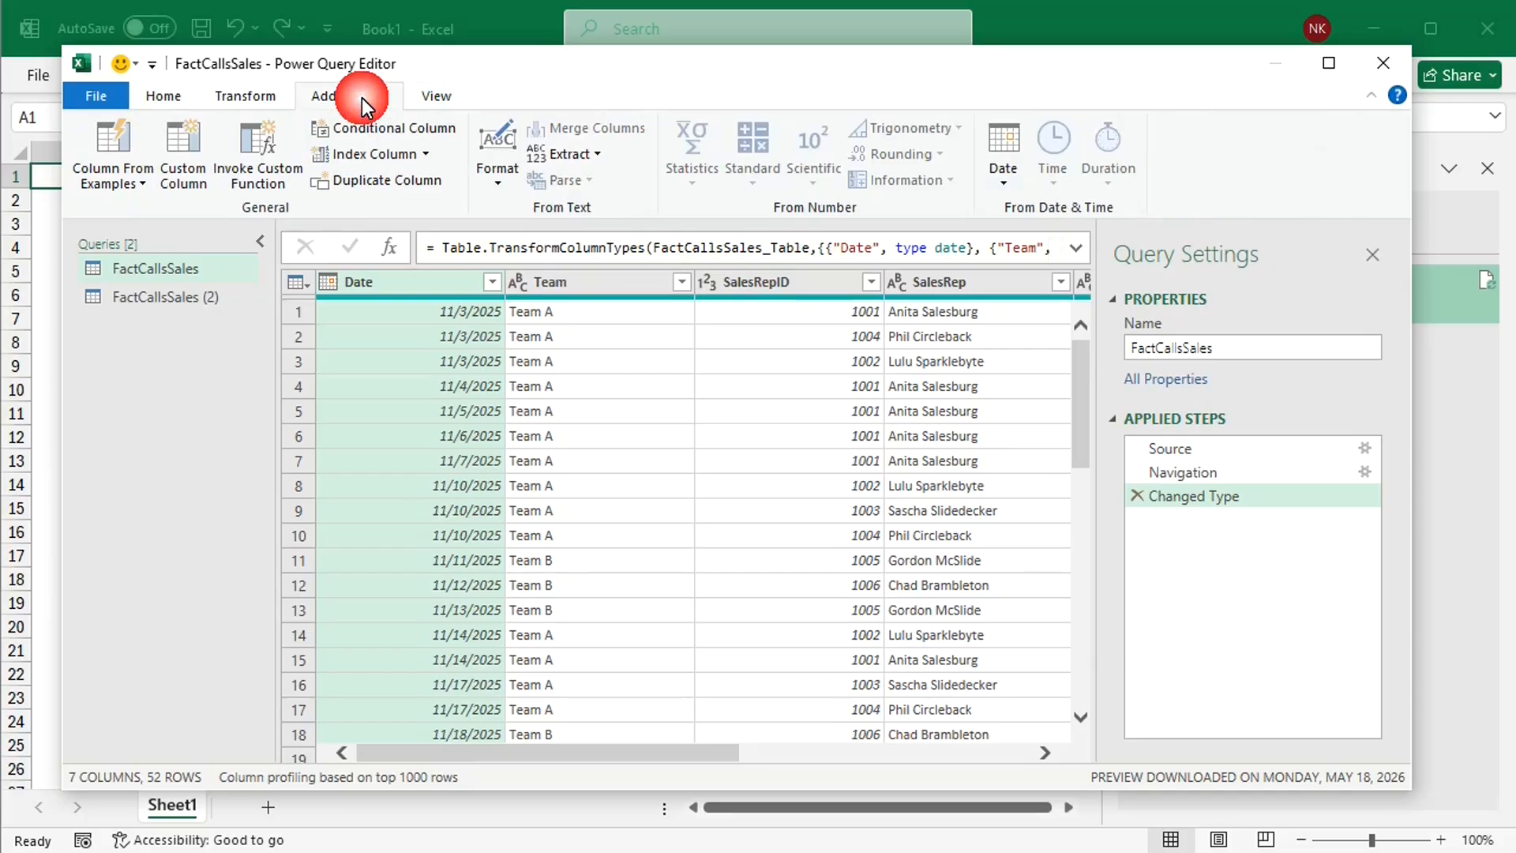
{"action": "left_click", "coordinate": [423, 155]}
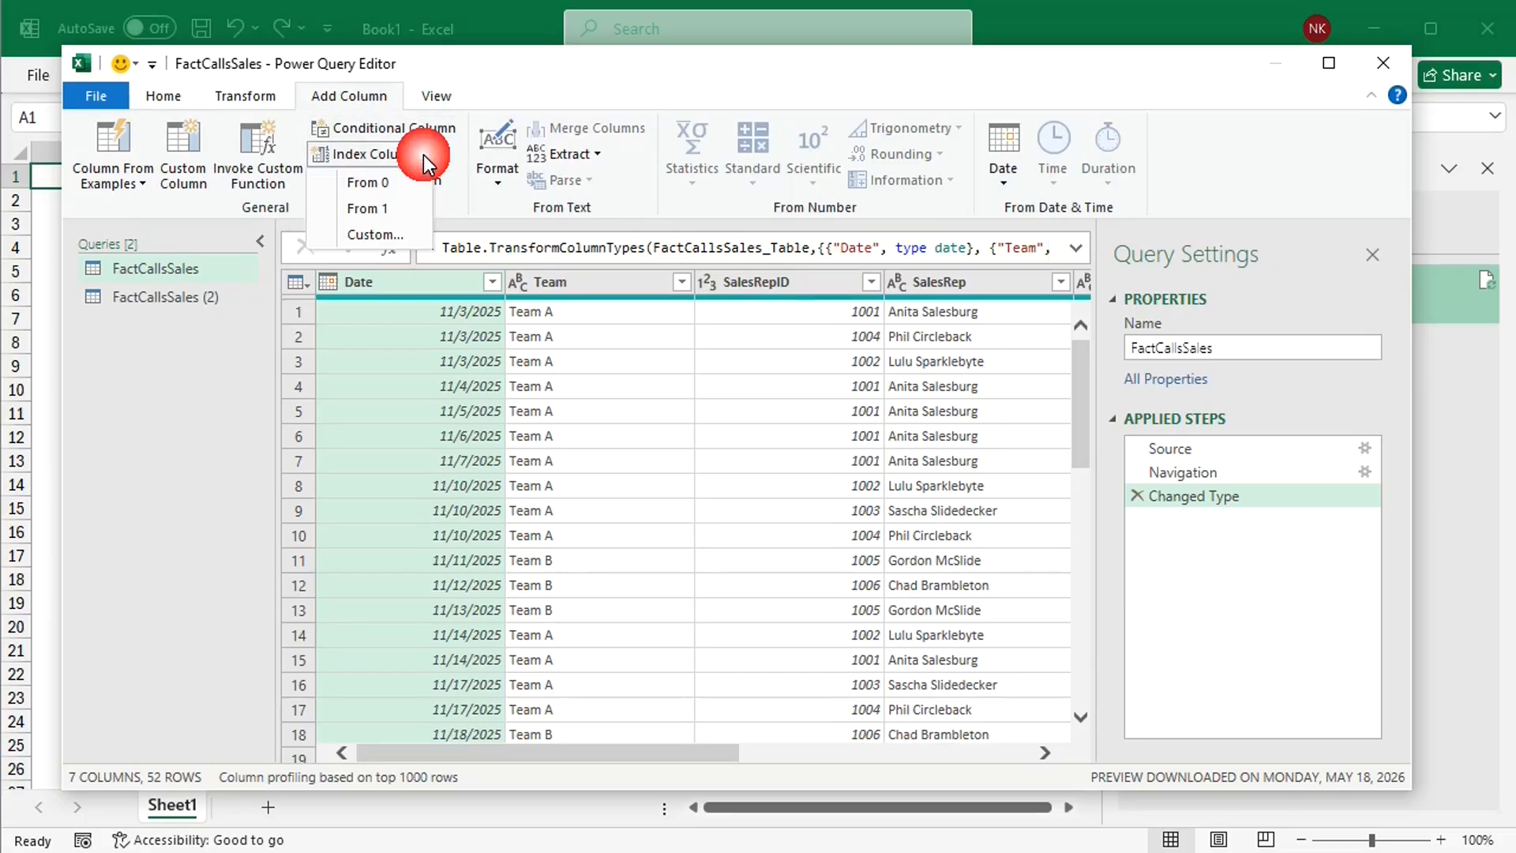
{"action": "left_click", "coordinate": [390, 206]}
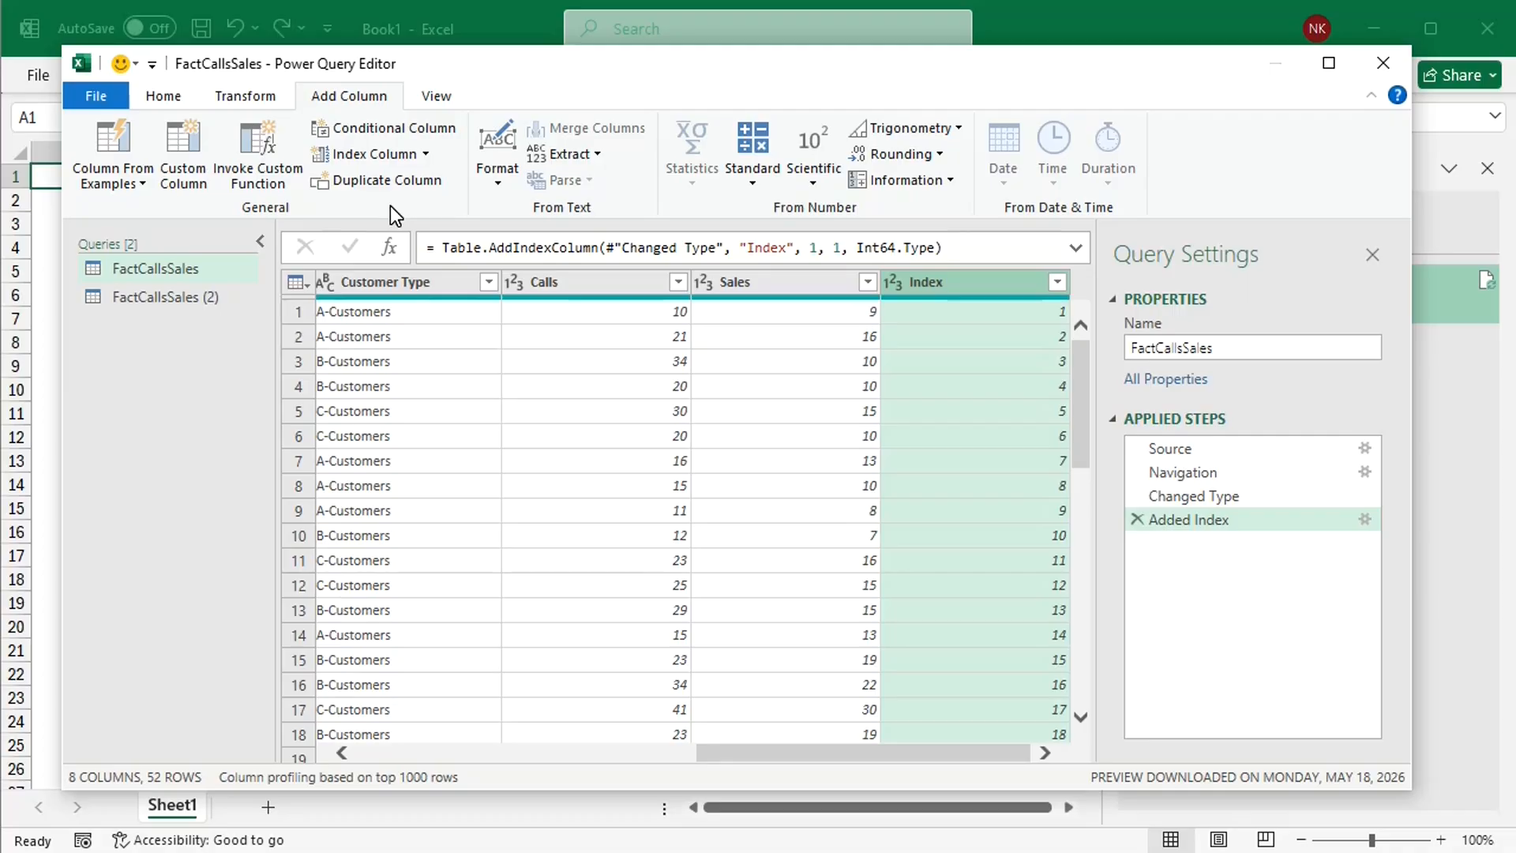
Step: Start an advanced Group By on the FactCallsSales query with Date and Team as the first two grouping columns
{"action": "left_click", "coordinate": [243, 93]}
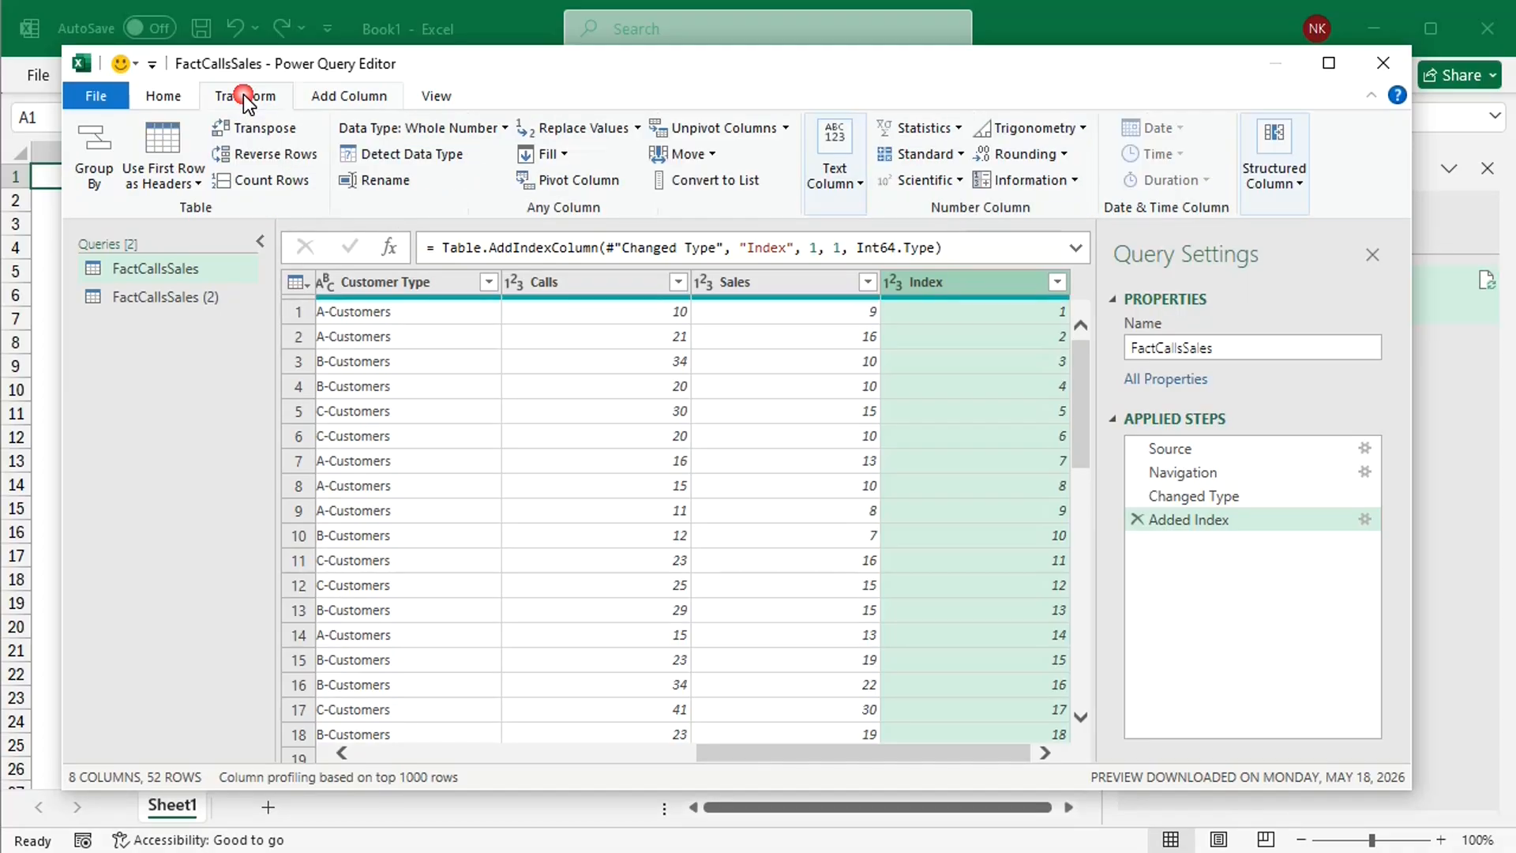
{"action": "left_click", "coordinate": [93, 158]}
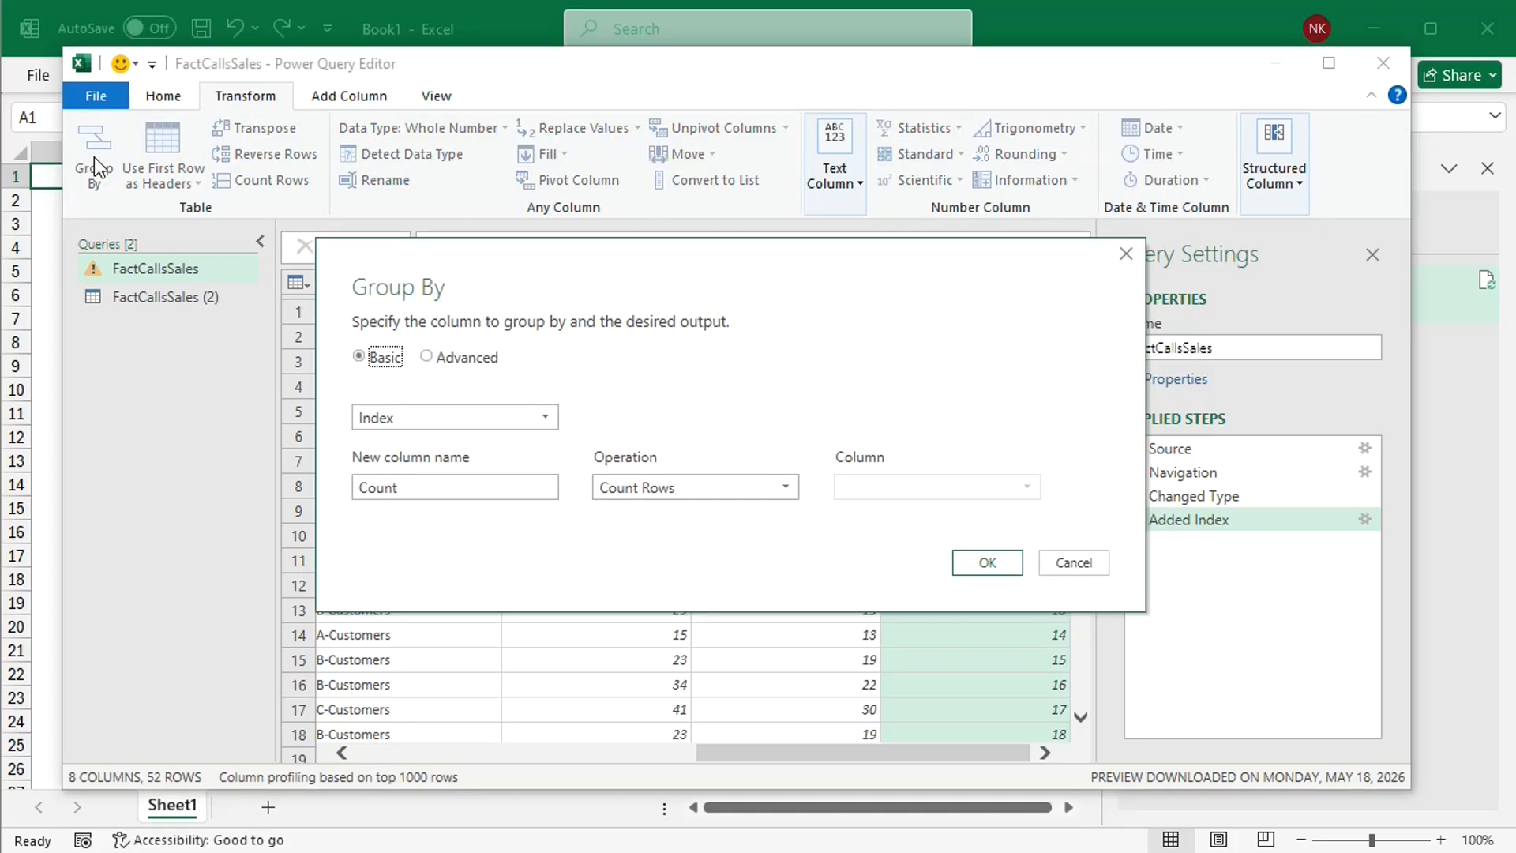
{"action": "left_click_drag", "start_coordinate": [764, 268], "coordinate": [750, 110]}
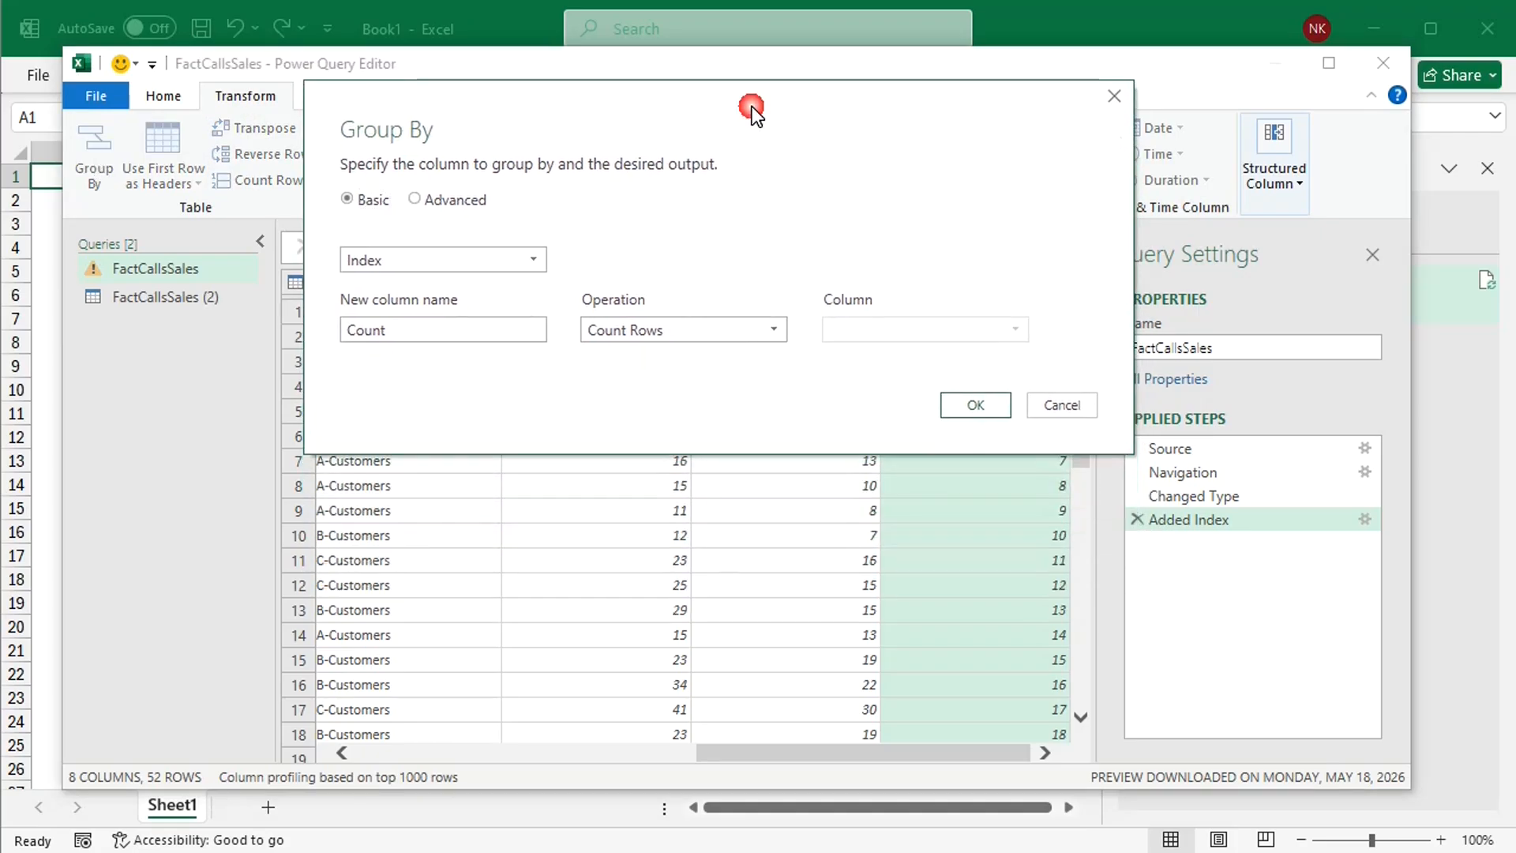
{"action": "left_click", "coordinate": [415, 197]}
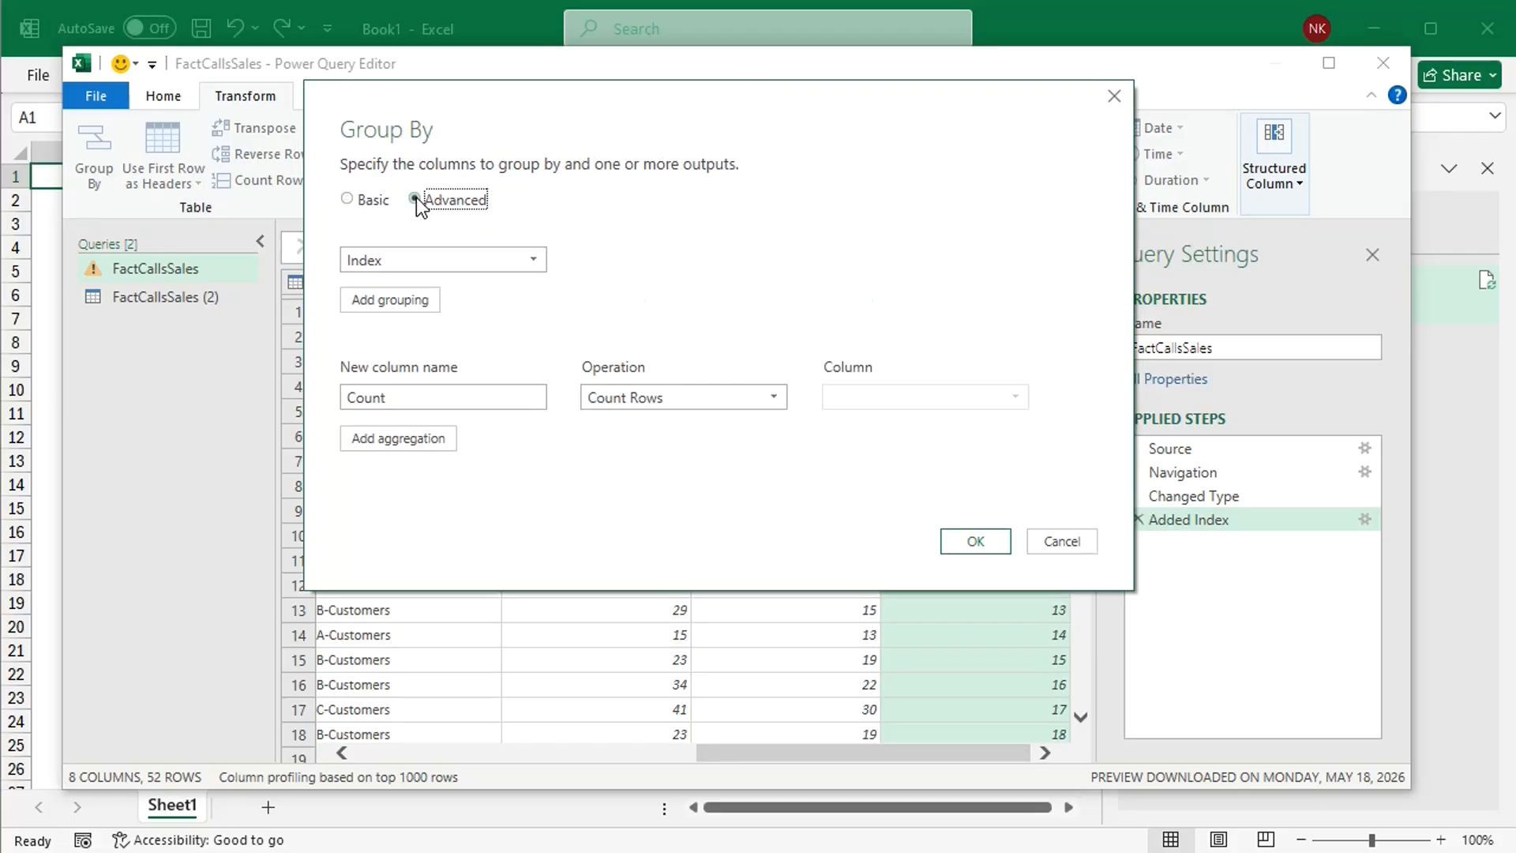
{"action": "left_click", "coordinate": [544, 259]}
{"action": "left_click", "coordinate": [430, 285]}
{"action": "left_click", "coordinate": [415, 300]}
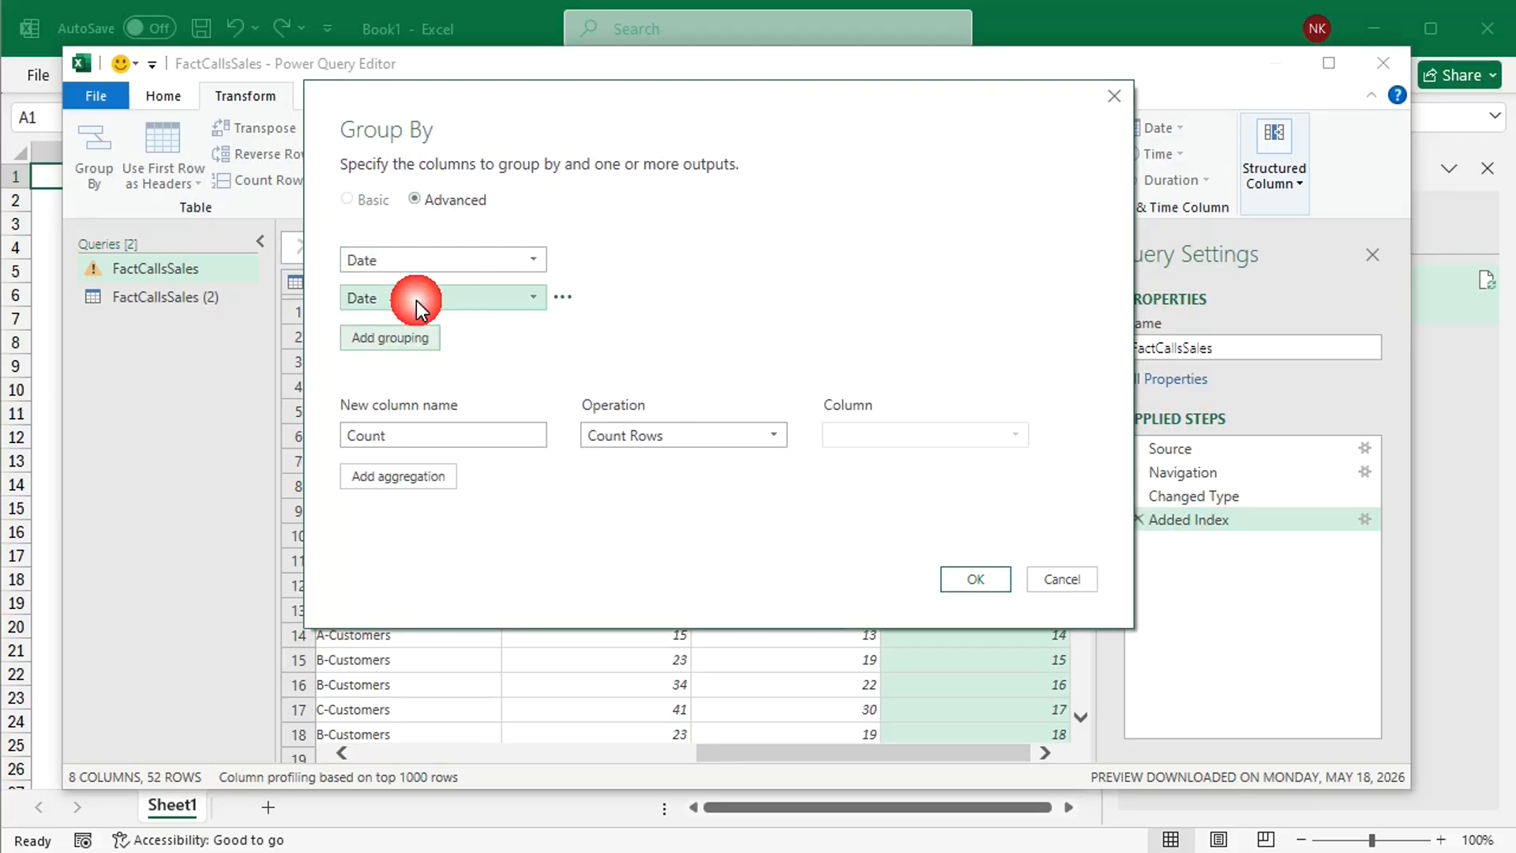
{"action": "left_click", "coordinate": [491, 300]}
{"action": "left_click", "coordinate": [399, 345]}
Step: Add SalesRepID, SalesRep and Customer Type as further grouping columns in the Group By settings
{"action": "left_click", "coordinate": [391, 337]}
{"action": "left_click", "coordinate": [471, 335]}
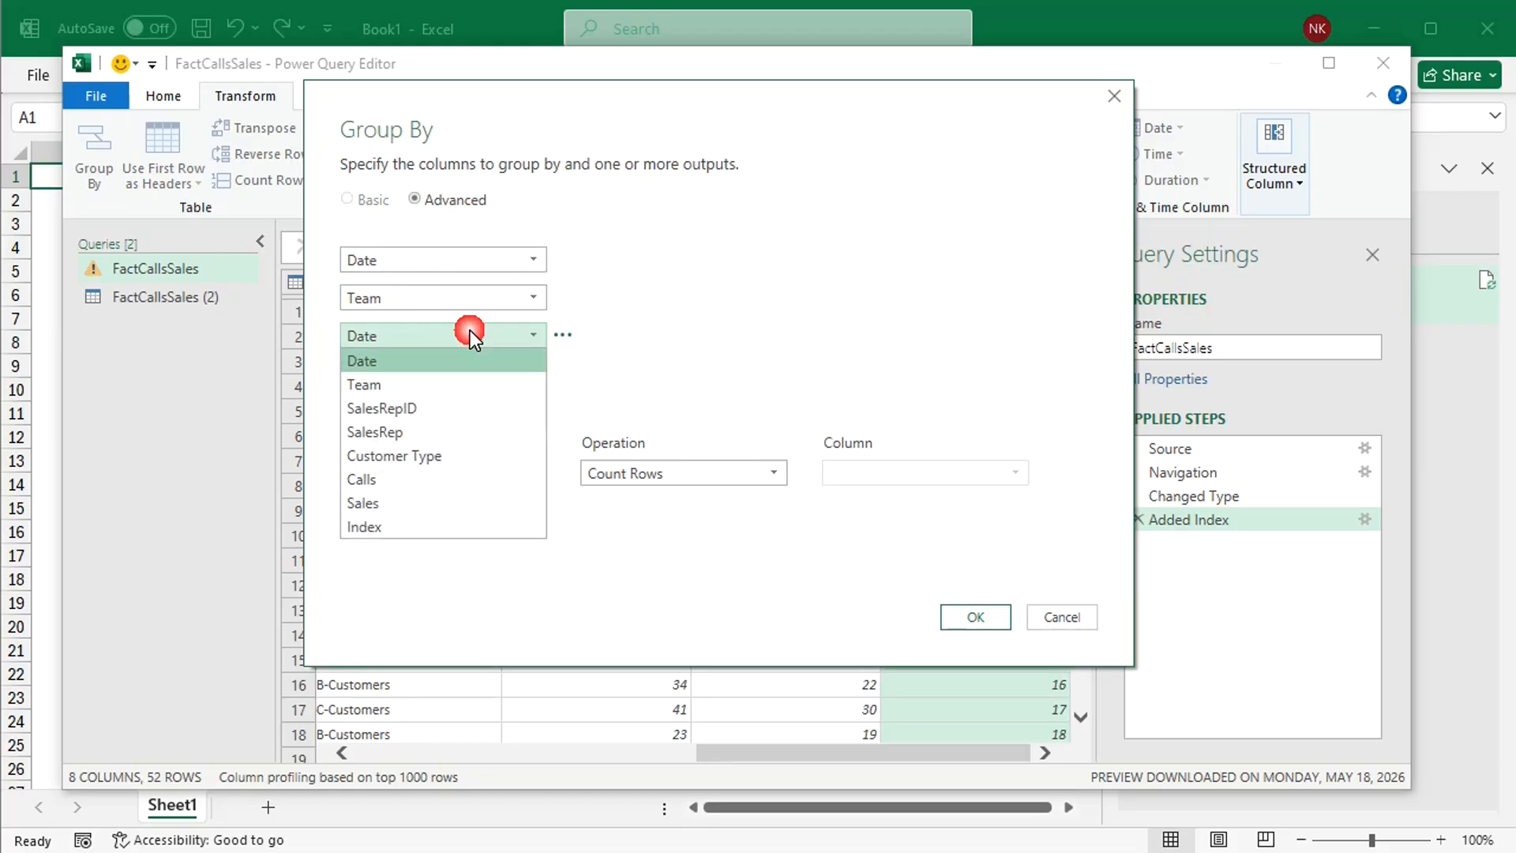
{"action": "left_click", "coordinate": [418, 403]}
{"action": "left_click", "coordinate": [411, 376]}
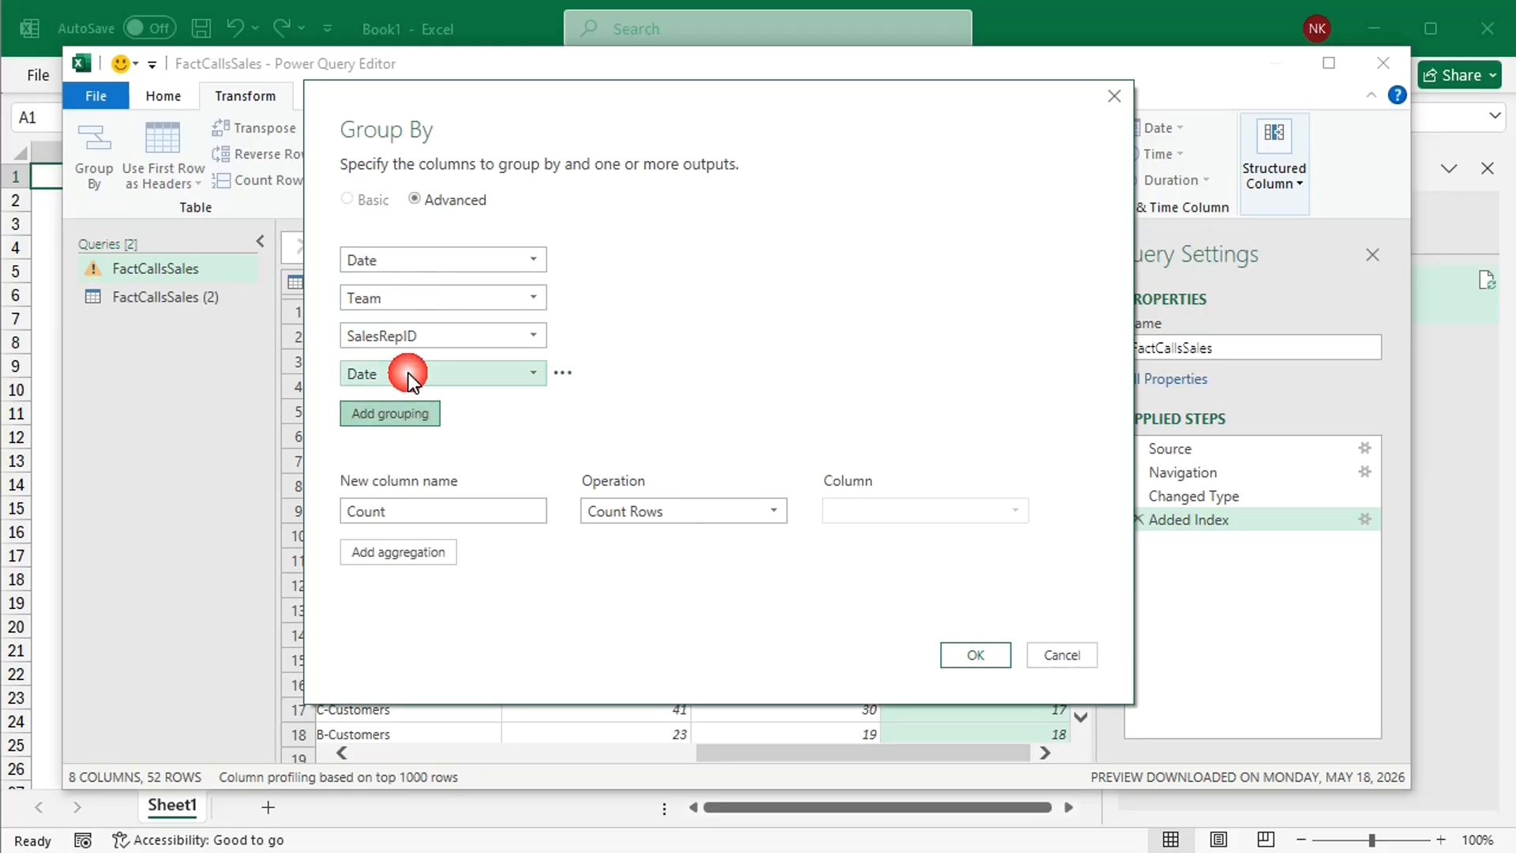
{"action": "left_click", "coordinate": [489, 377]}
{"action": "left_click", "coordinate": [404, 467]}
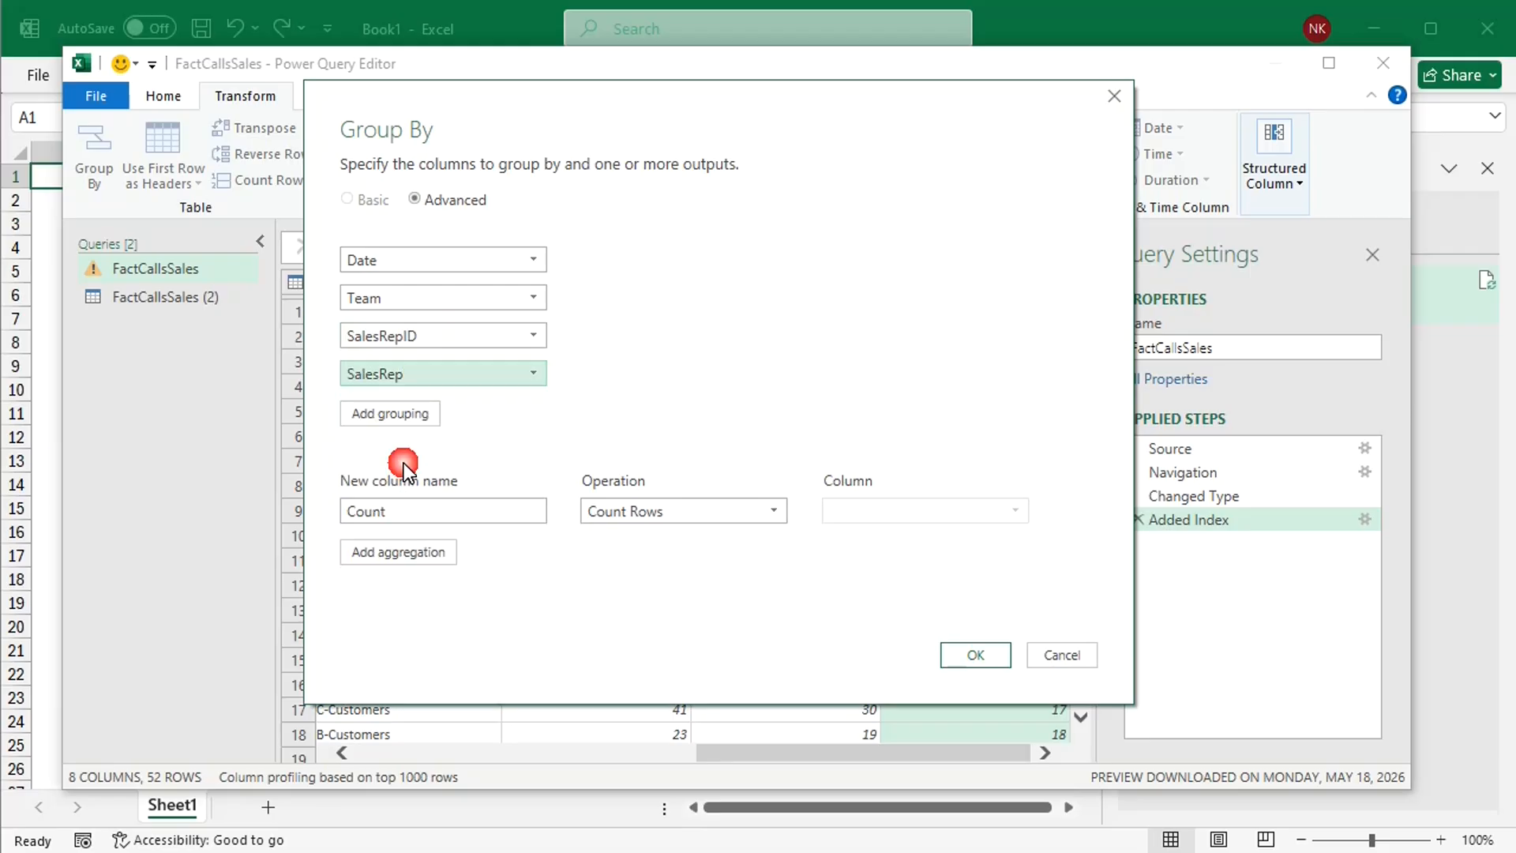
{"action": "left_click", "coordinate": [414, 418]}
{"action": "left_click", "coordinate": [524, 414]}
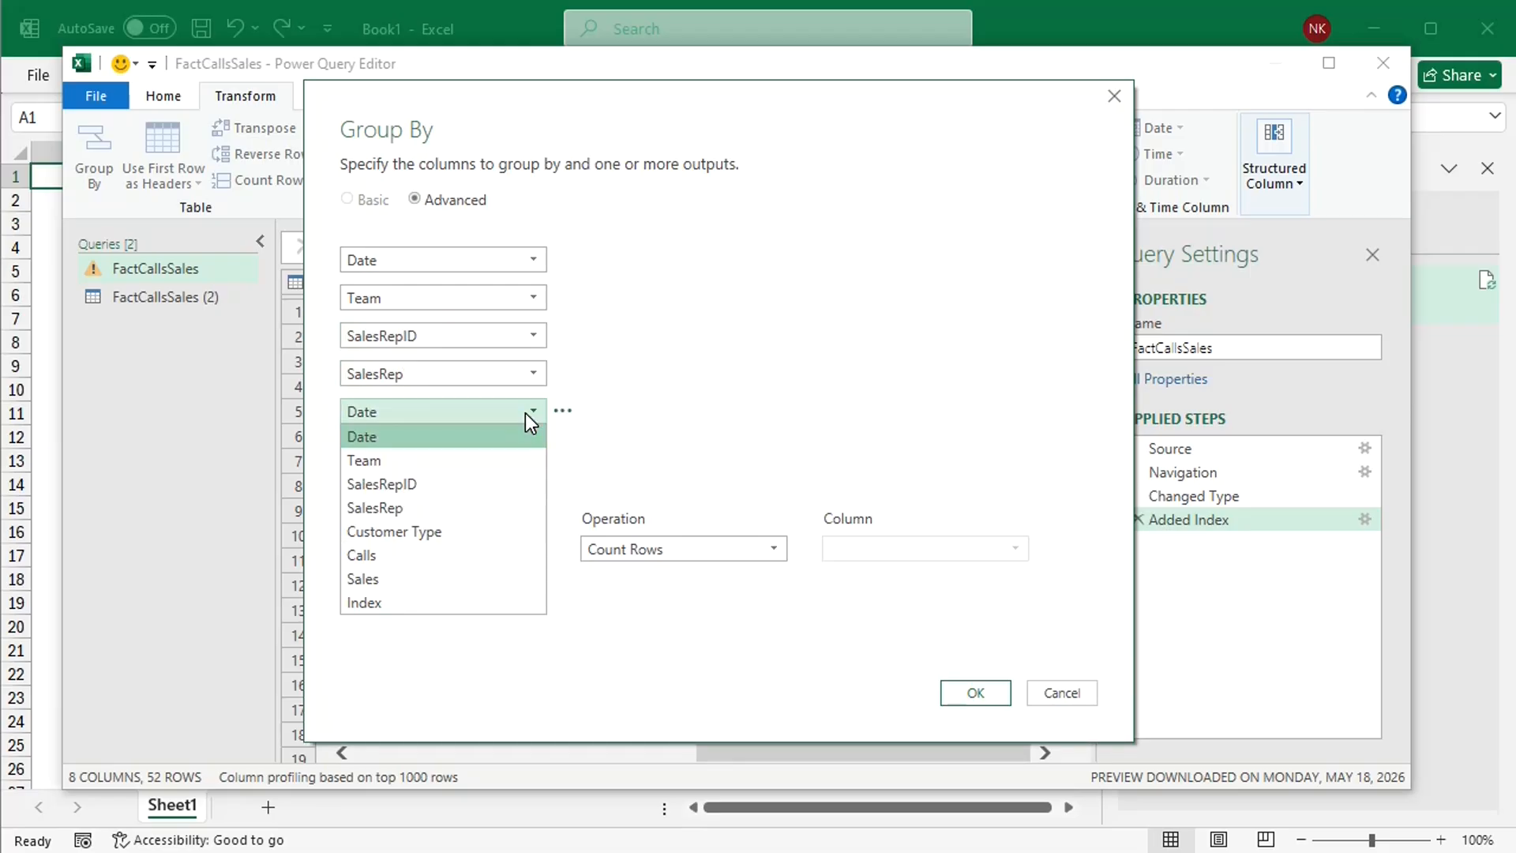
{"action": "left_click", "coordinate": [414, 529]}
Step: Add Calls and Sales as the last two grouping columns
{"action": "left_click", "coordinate": [391, 450]}
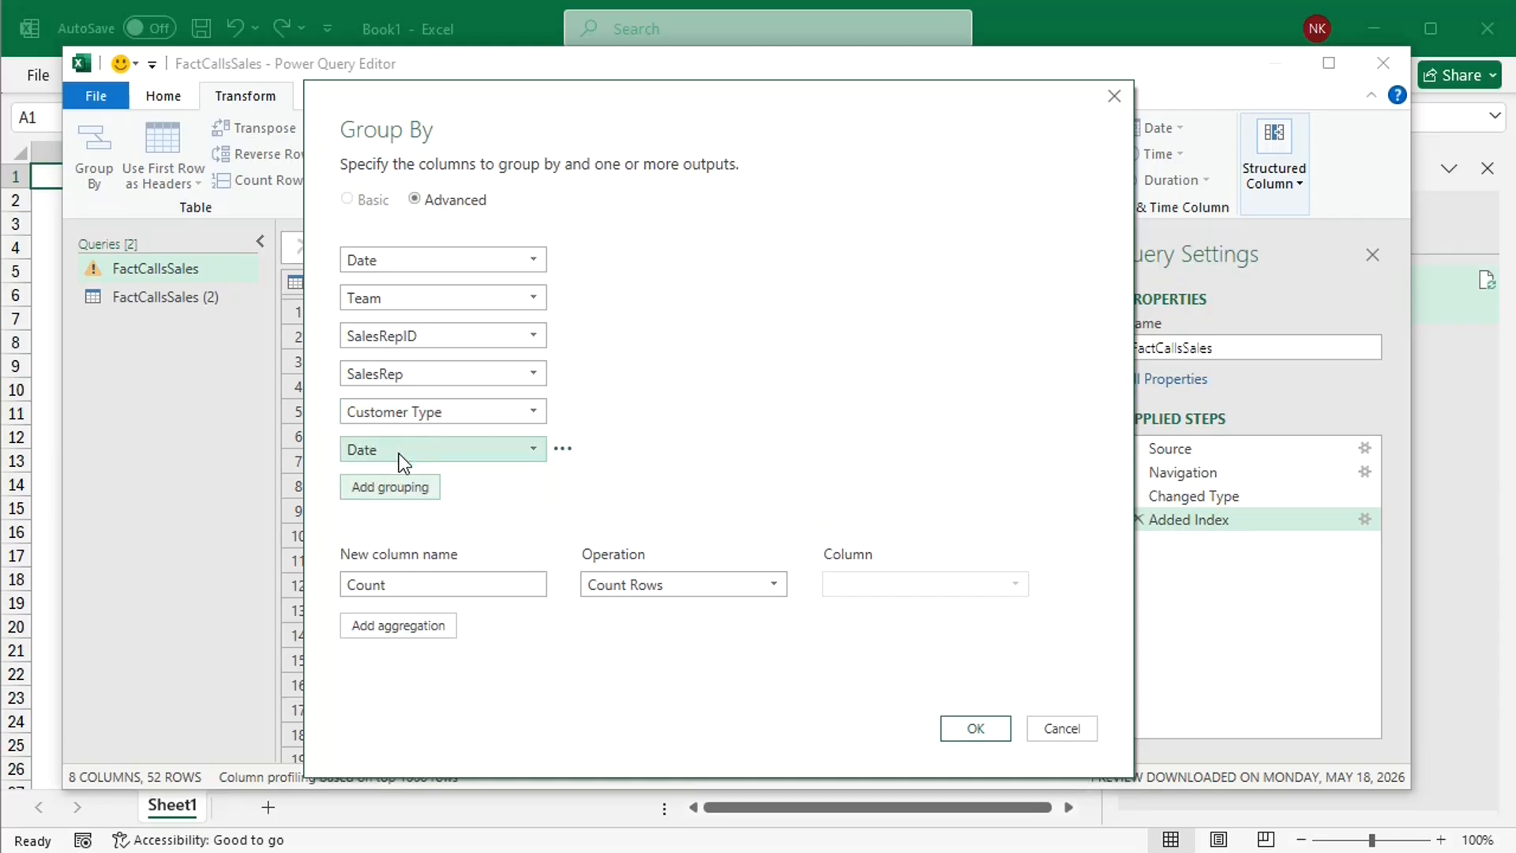
{"action": "left_click", "coordinate": [498, 451]}
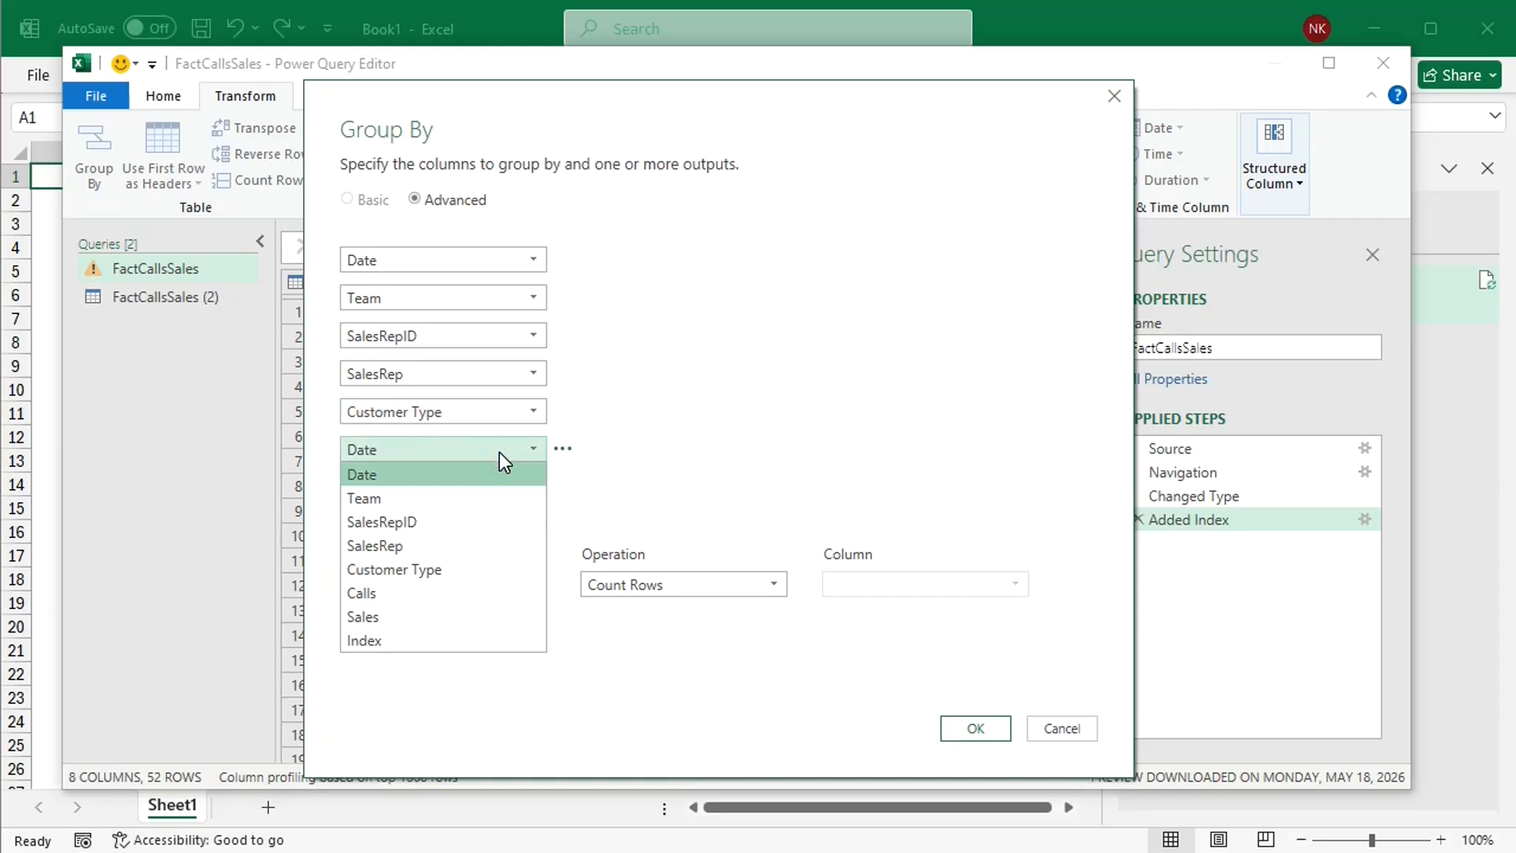
{"action": "left_click", "coordinate": [382, 593]}
{"action": "left_click", "coordinate": [406, 486]}
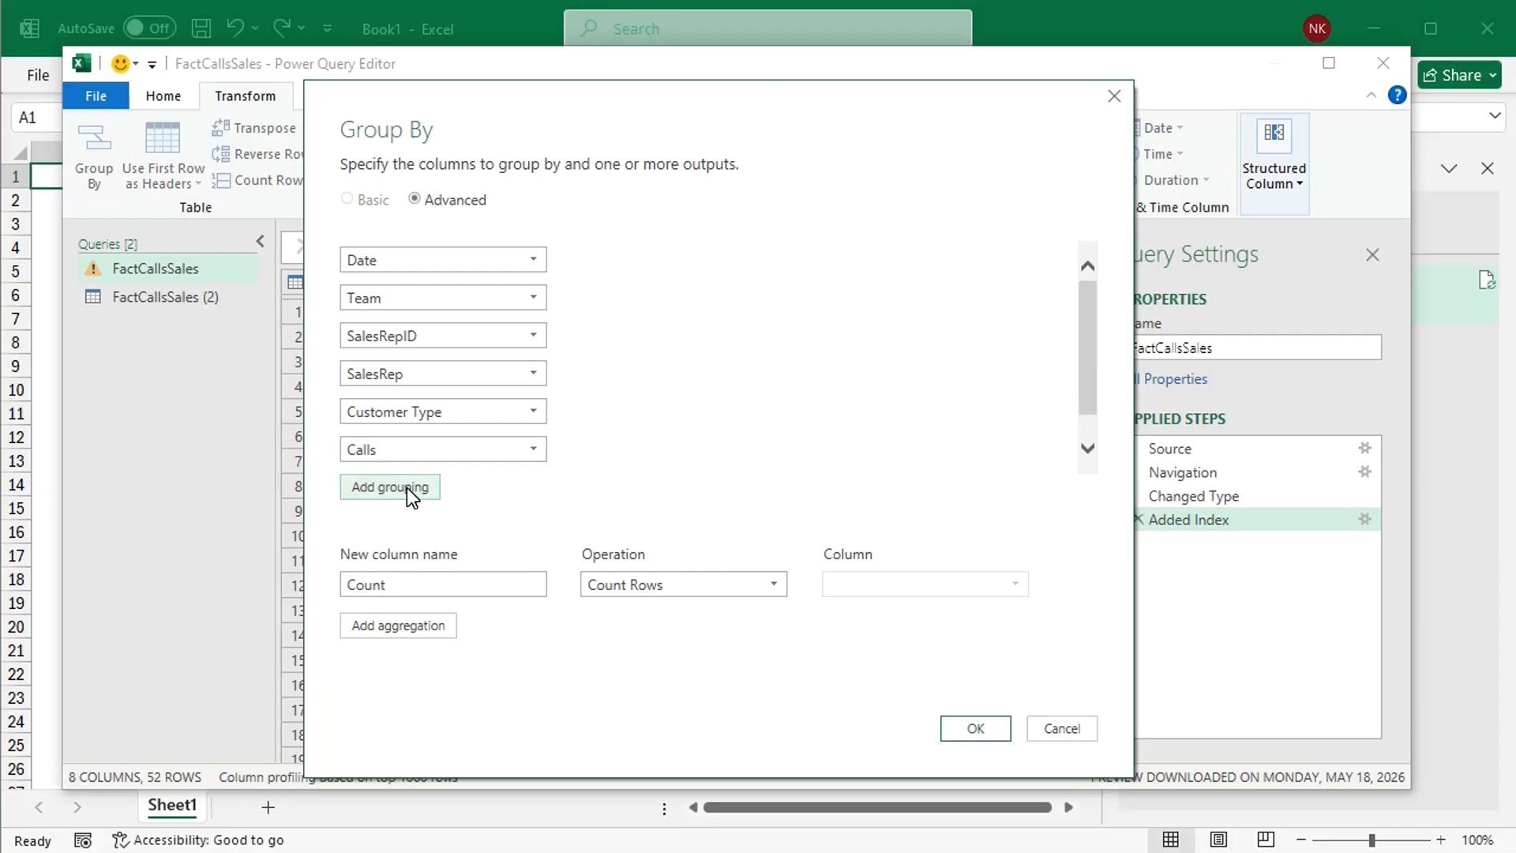
{"action": "left_click_drag", "start_coordinate": [1085, 348], "coordinate": [1088, 401]}
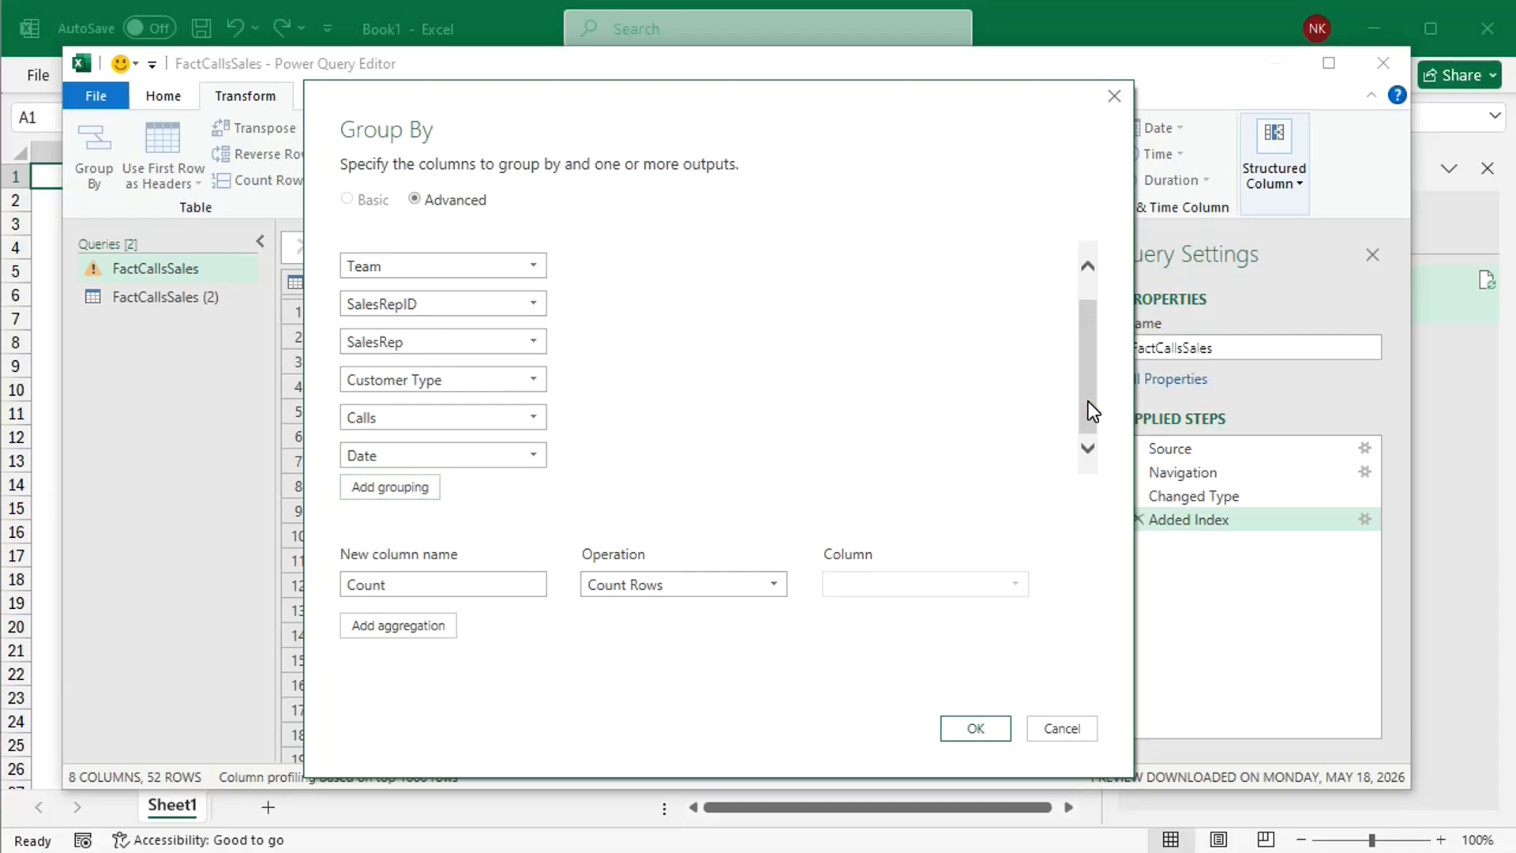
{"action": "left_click", "coordinate": [533, 451]}
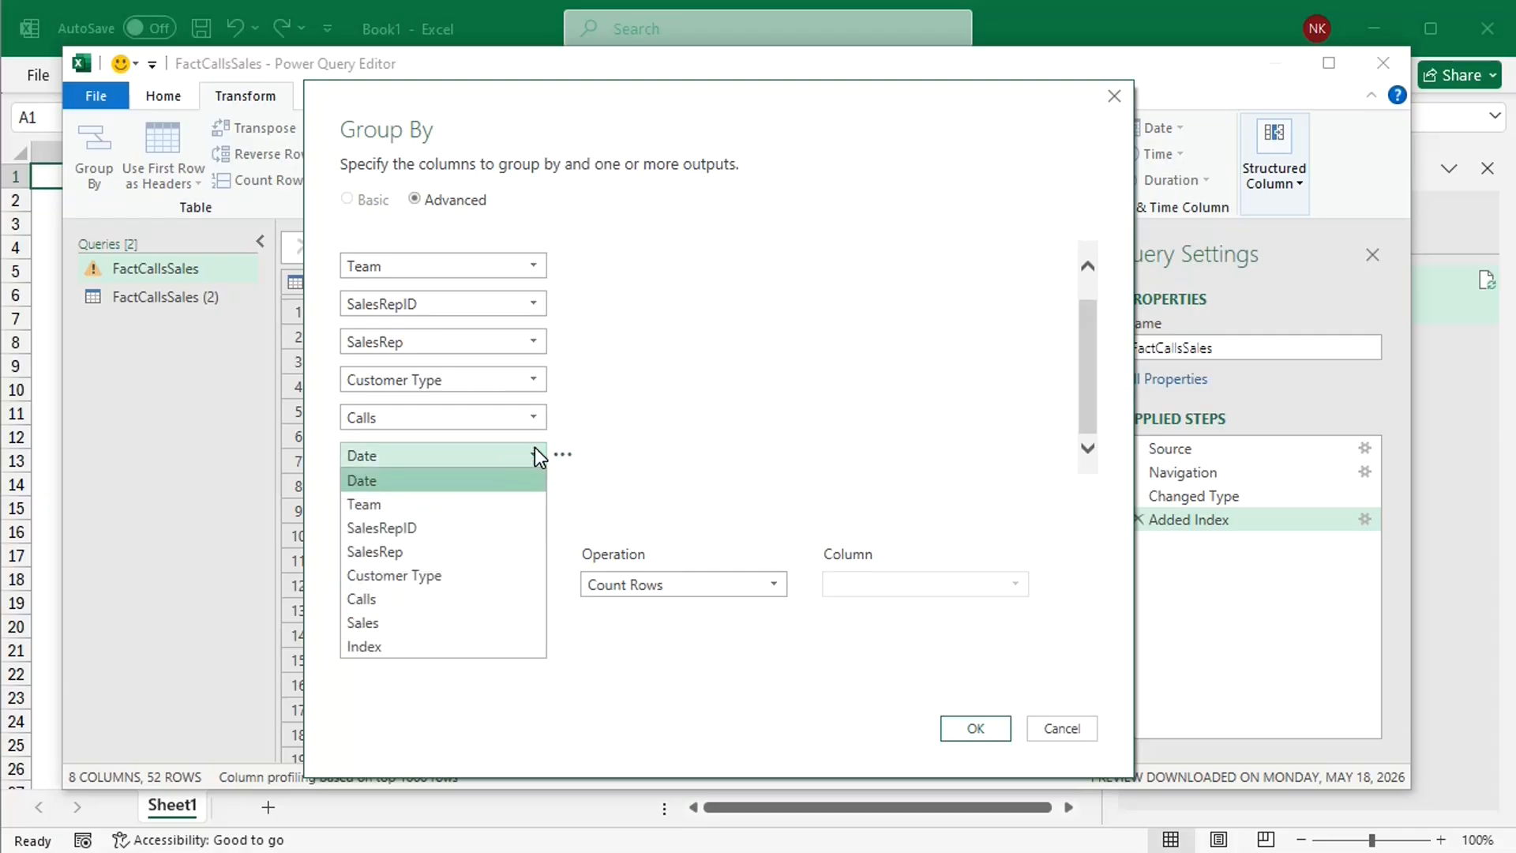
{"action": "left_click", "coordinate": [380, 623]}
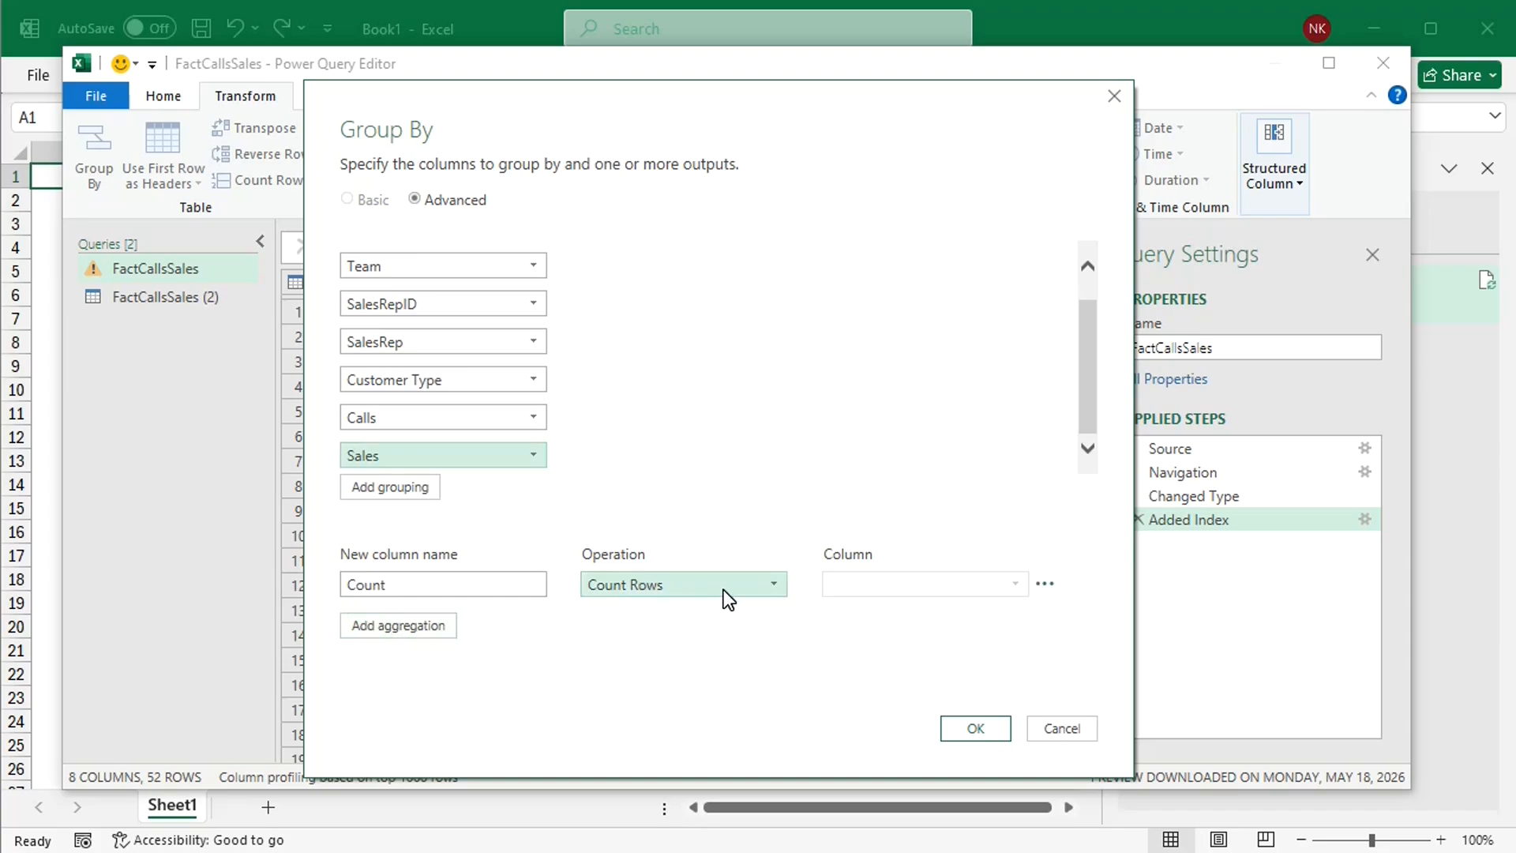
Step: Add a second aggregation named Rows with the All Rows operation, keeping the Count aggregation, and apply the grouping
{"action": "left_click", "coordinate": [397, 625]}
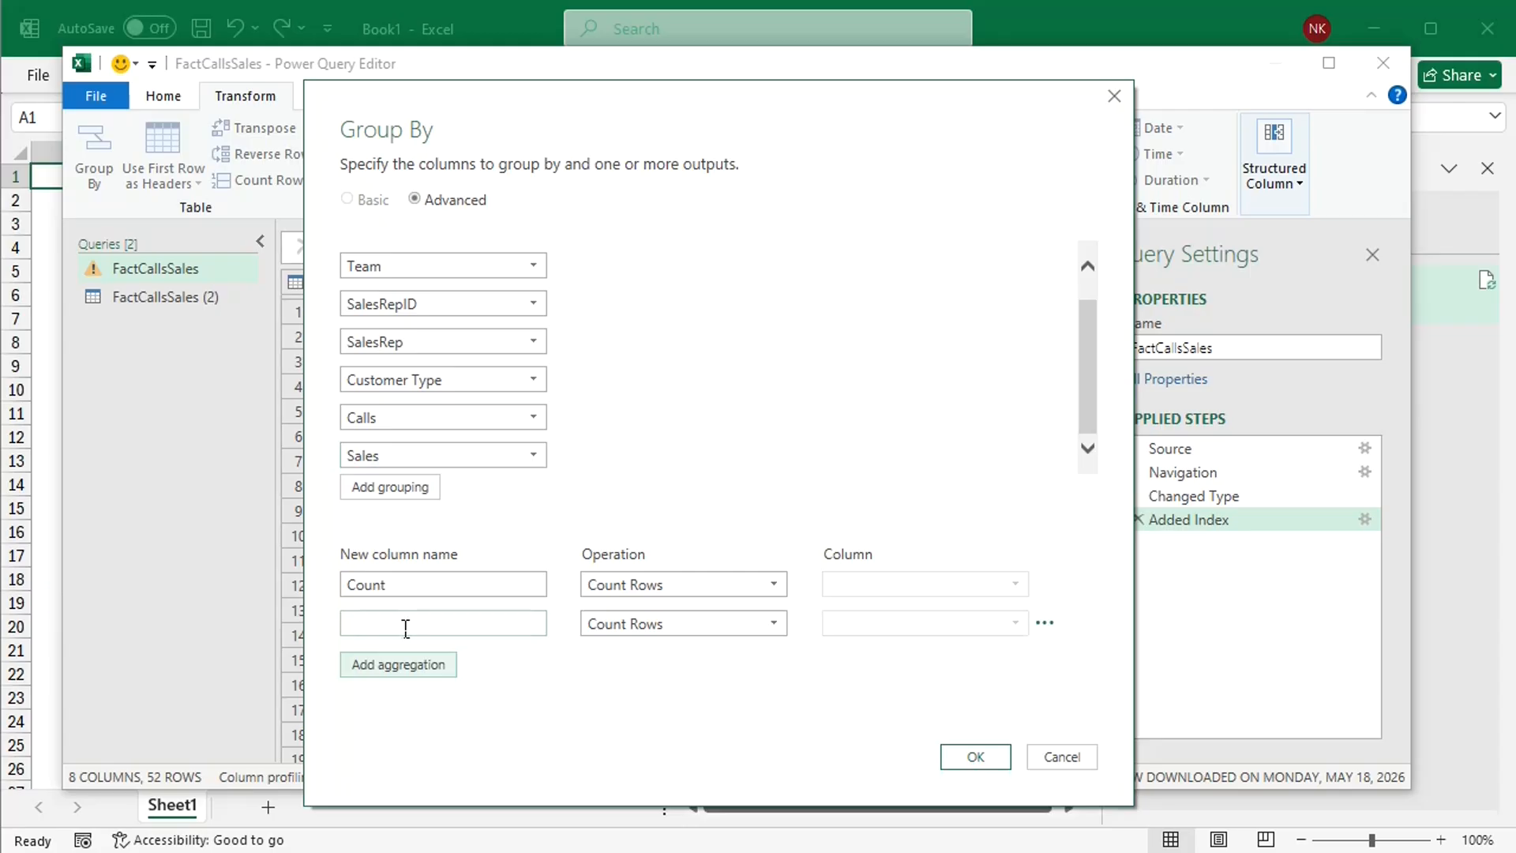
{"action": "type", "text": "Rows"}
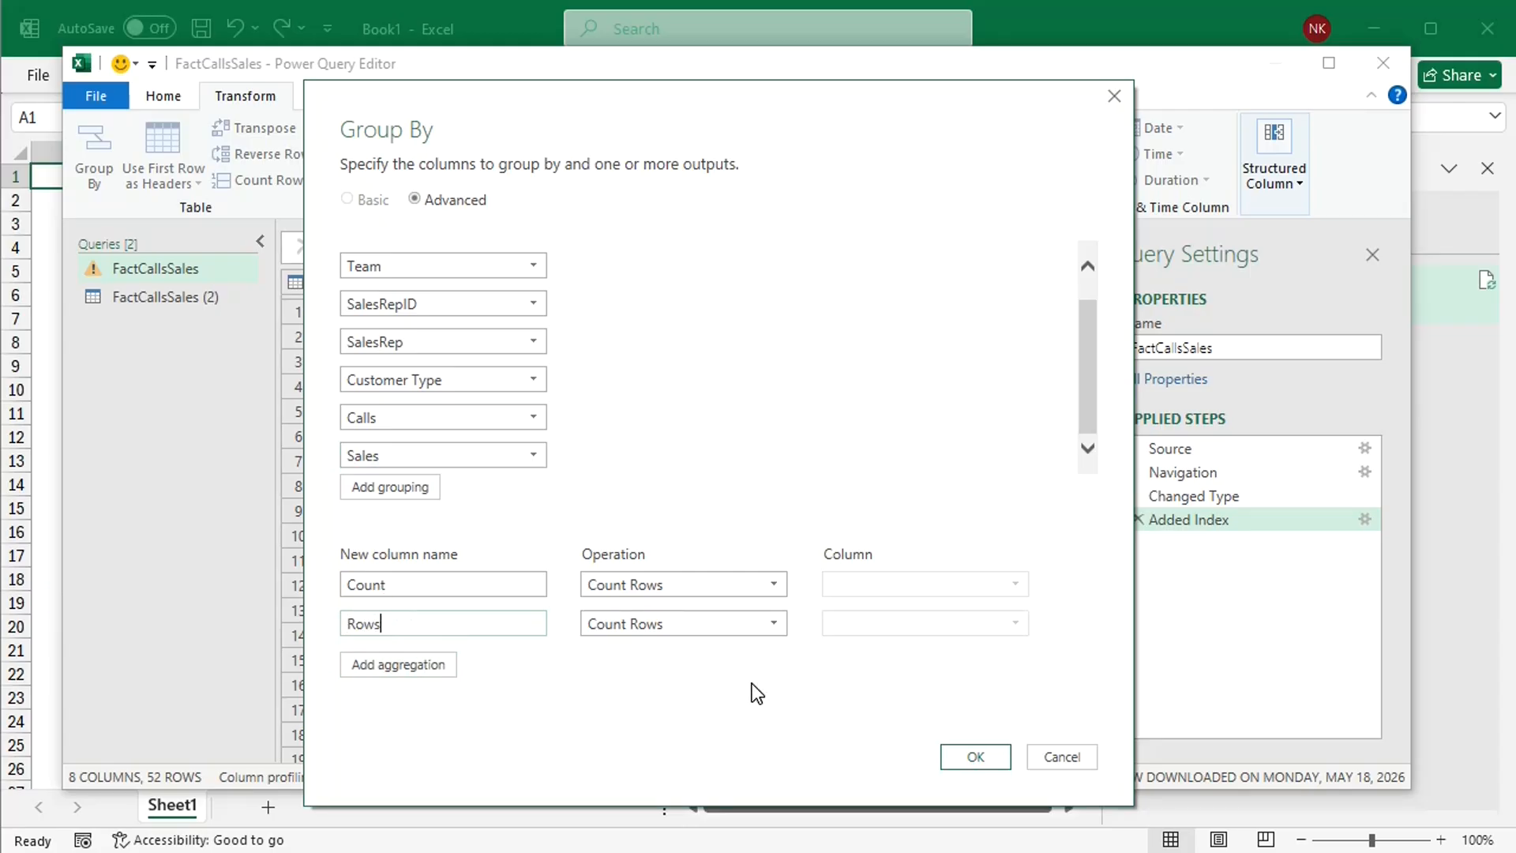
{"action": "left_click", "coordinate": [776, 625]}
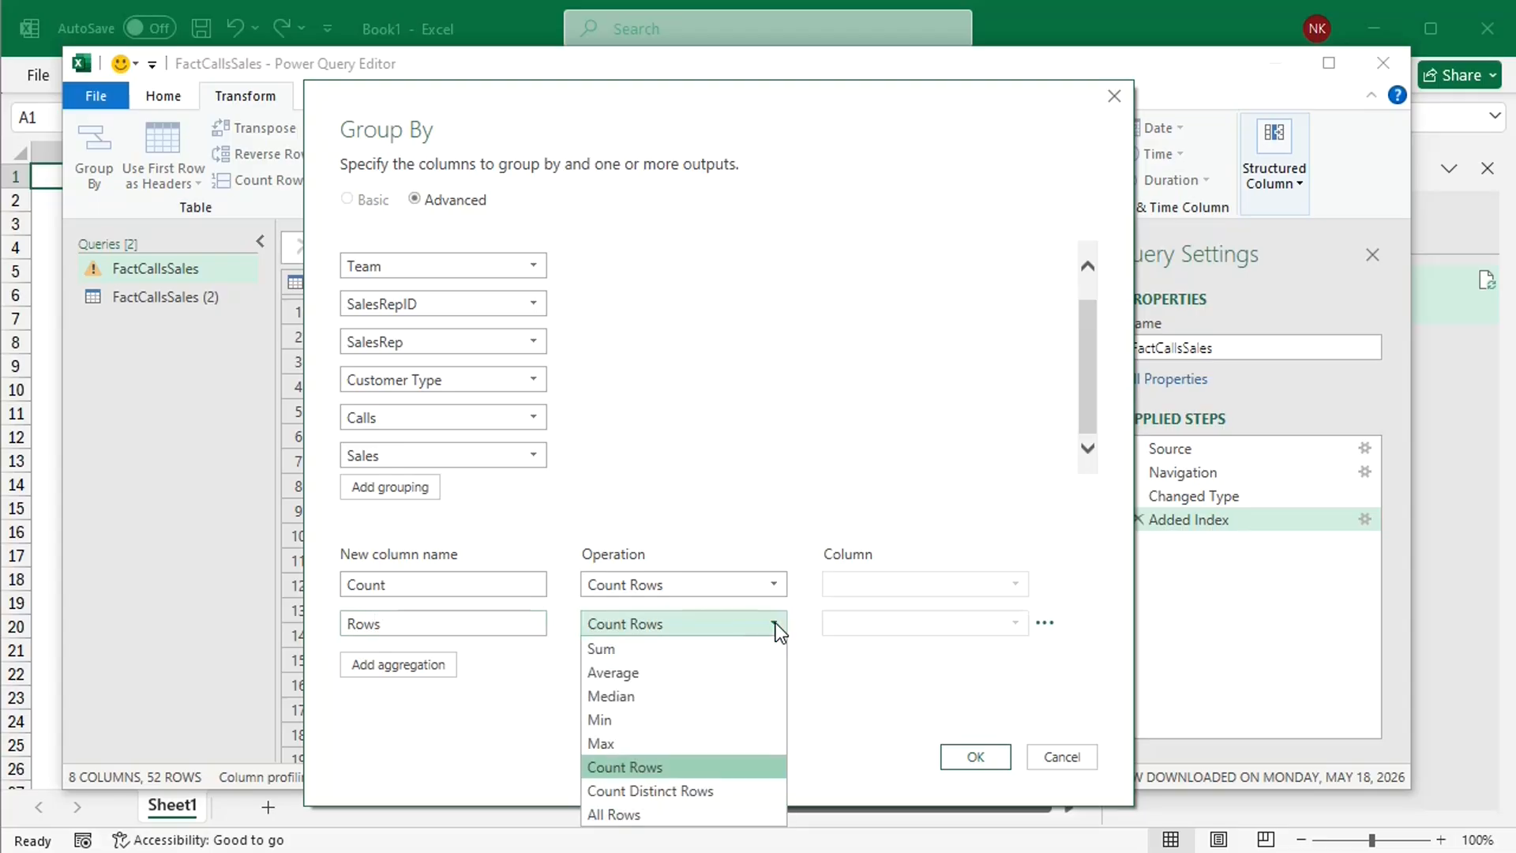
{"action": "left_click", "coordinate": [674, 813]}
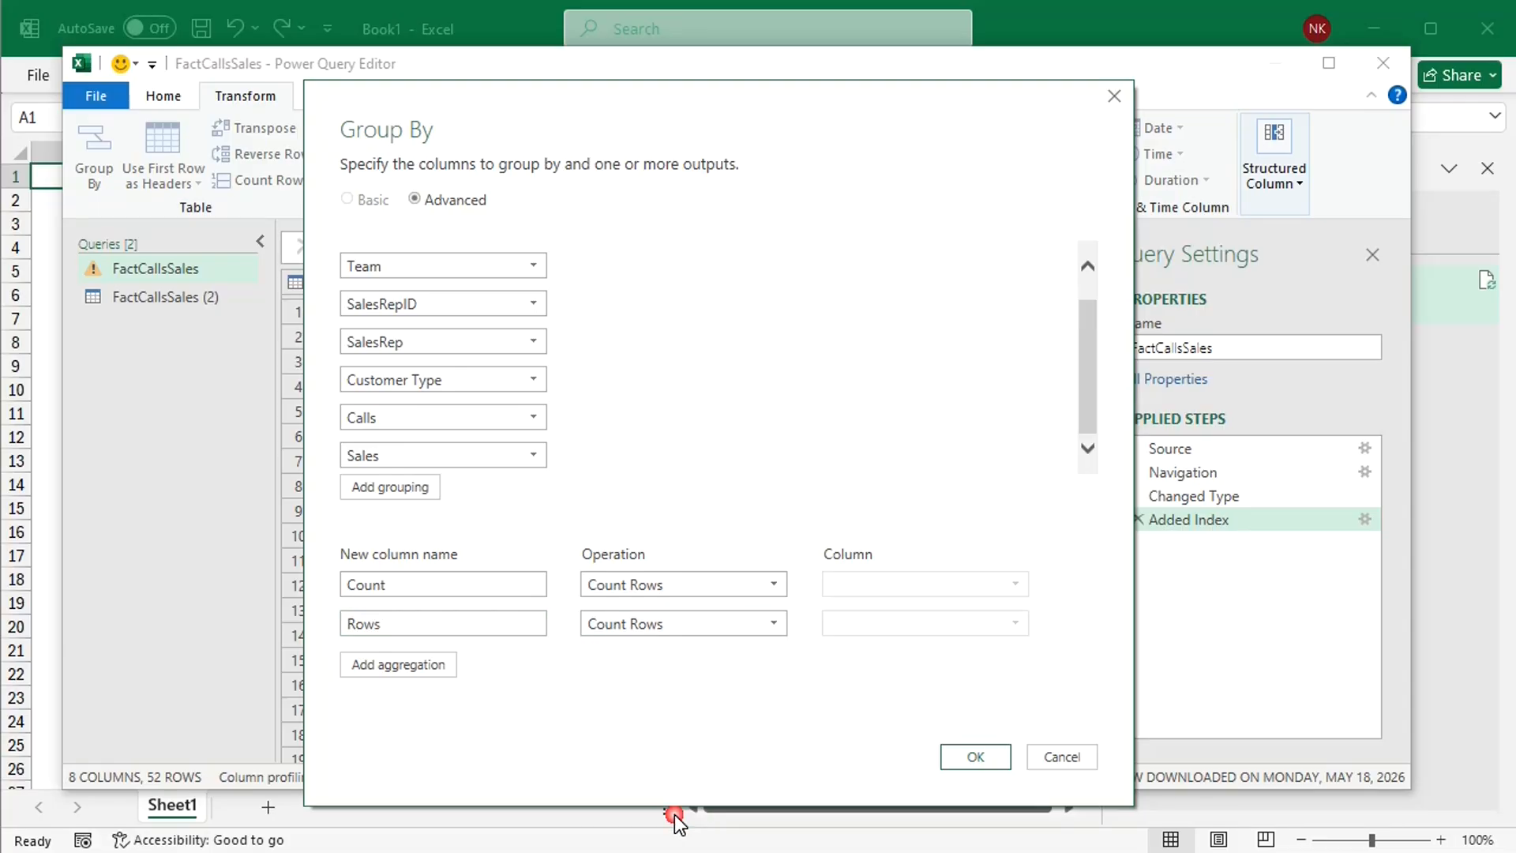
{"action": "left_click", "coordinate": [960, 758]}
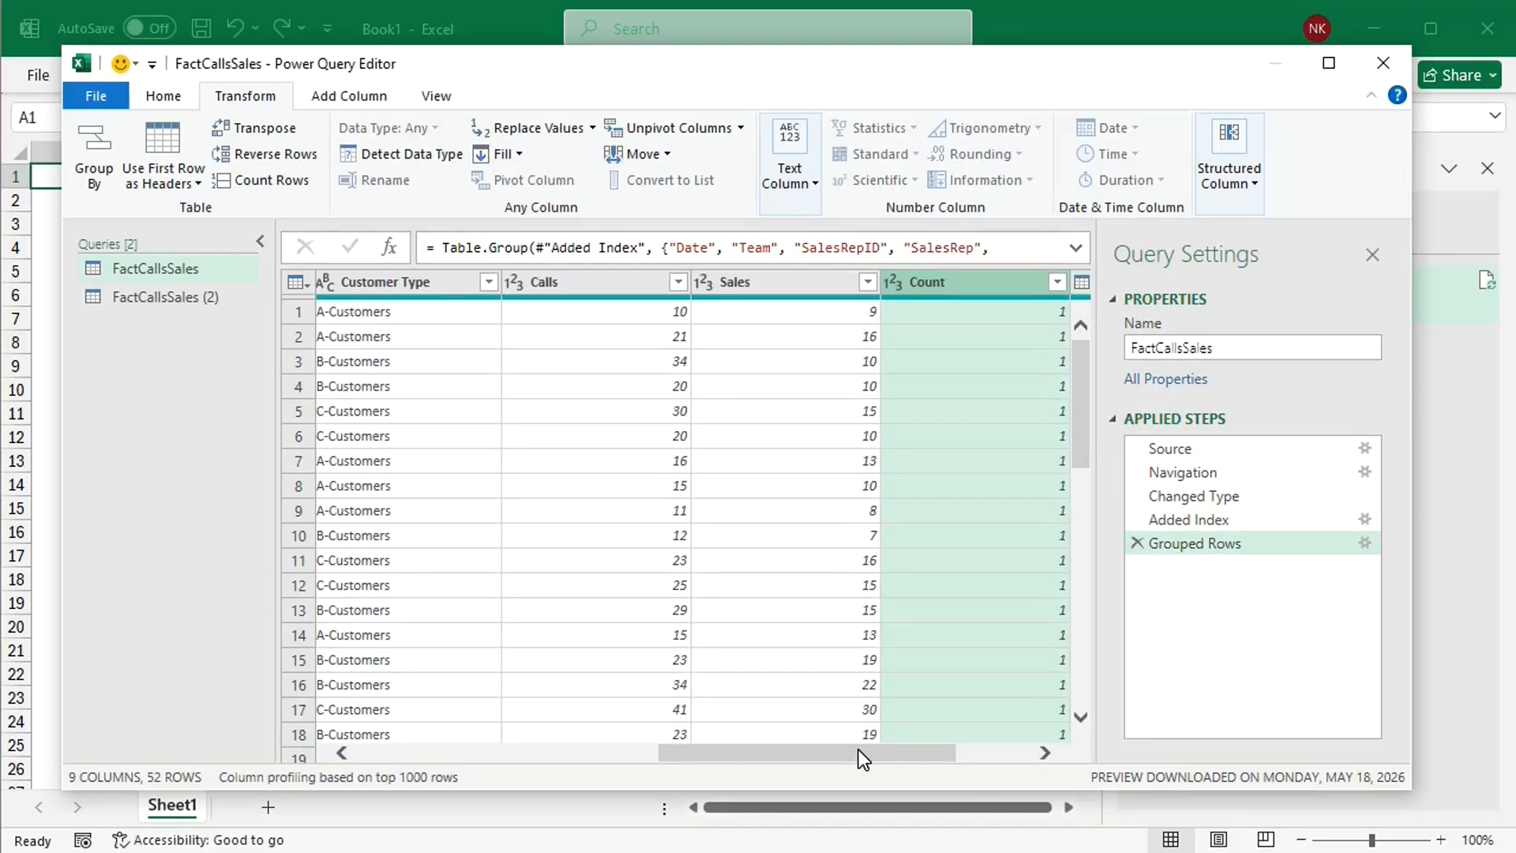
Step: Expand the Rows column to only its Index field, without using the original column name as prefix
{"action": "left_click_drag", "start_coordinate": [858, 749], "coordinate": [1000, 736]}
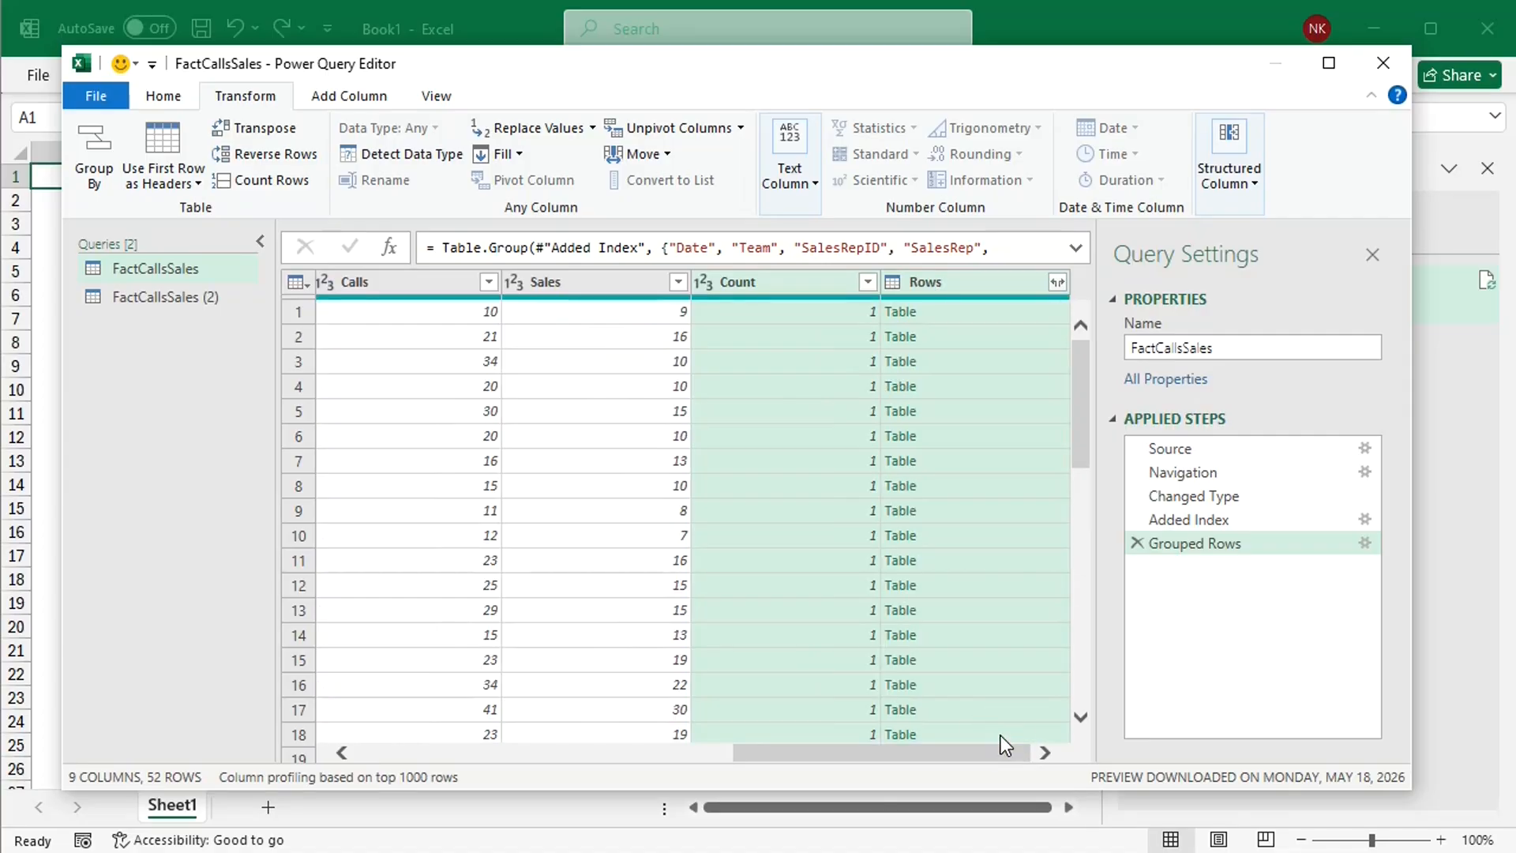
{"action": "left_click", "coordinate": [1056, 282]}
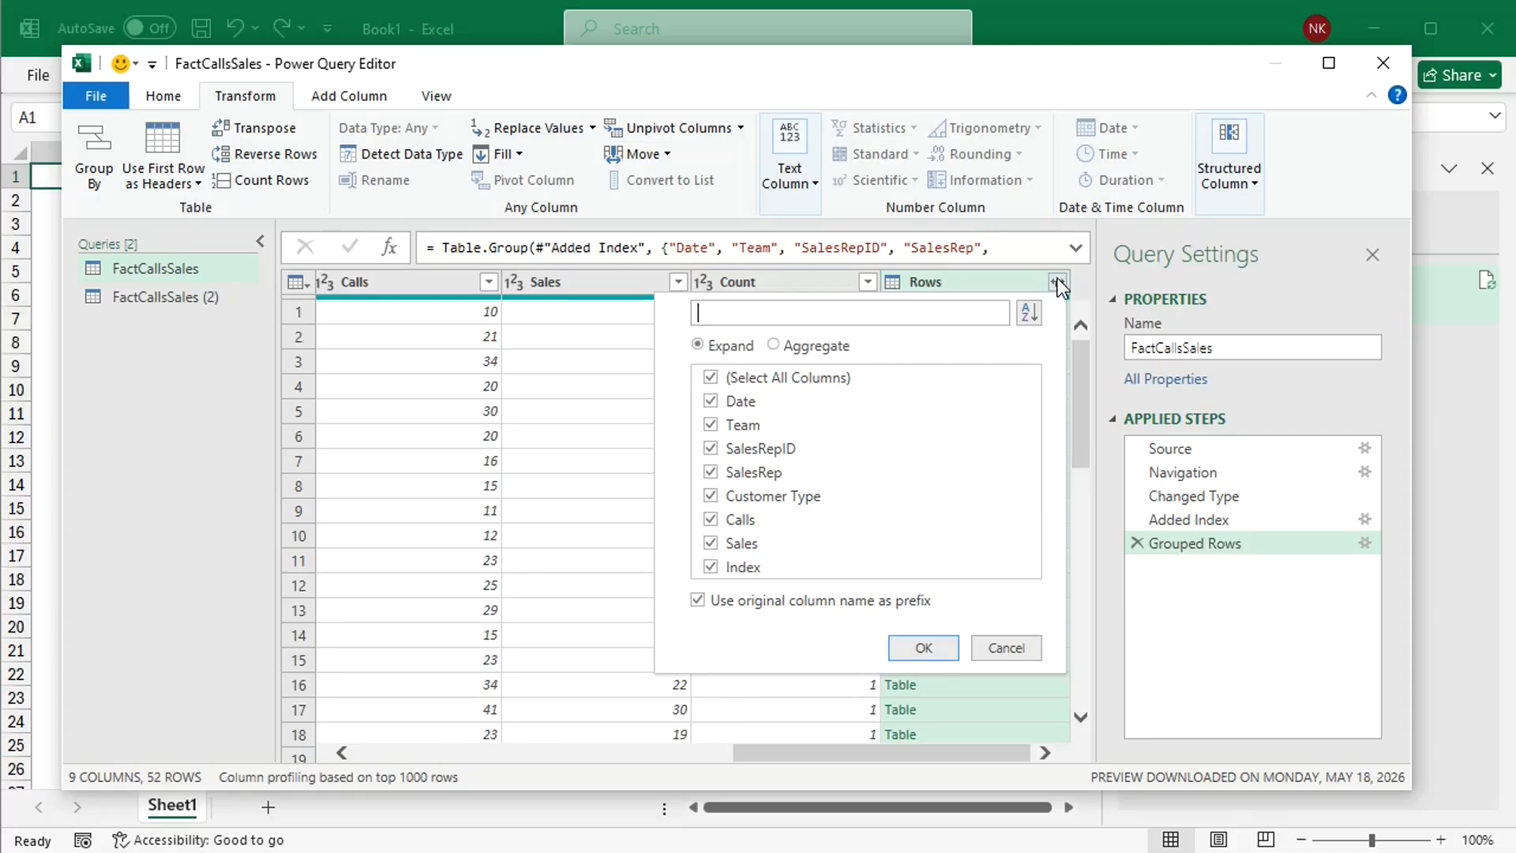
{"action": "left_click", "coordinate": [698, 600]}
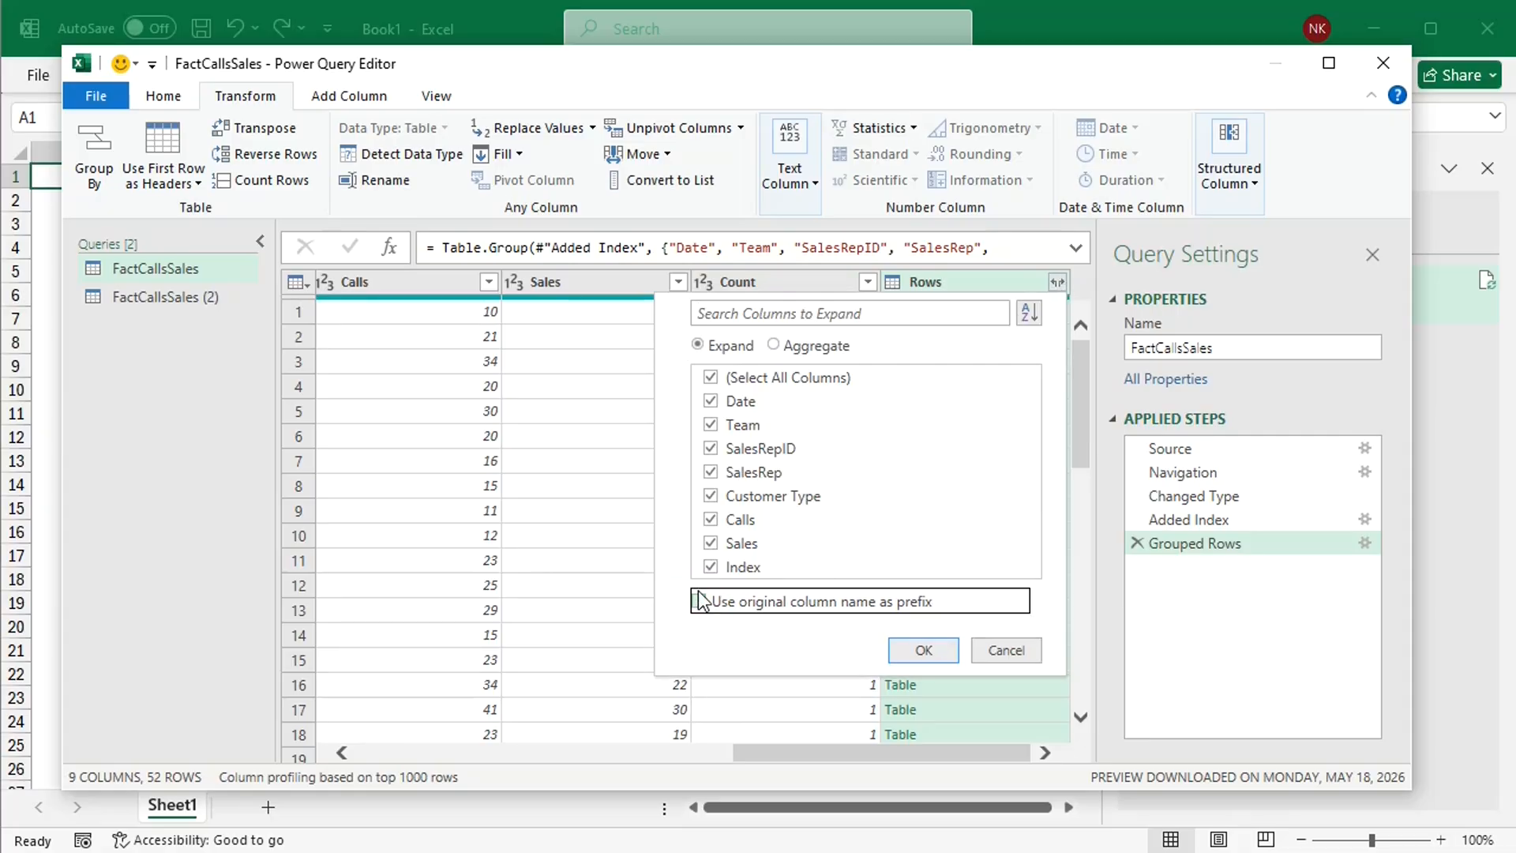
{"action": "left_click", "coordinate": [711, 380]}
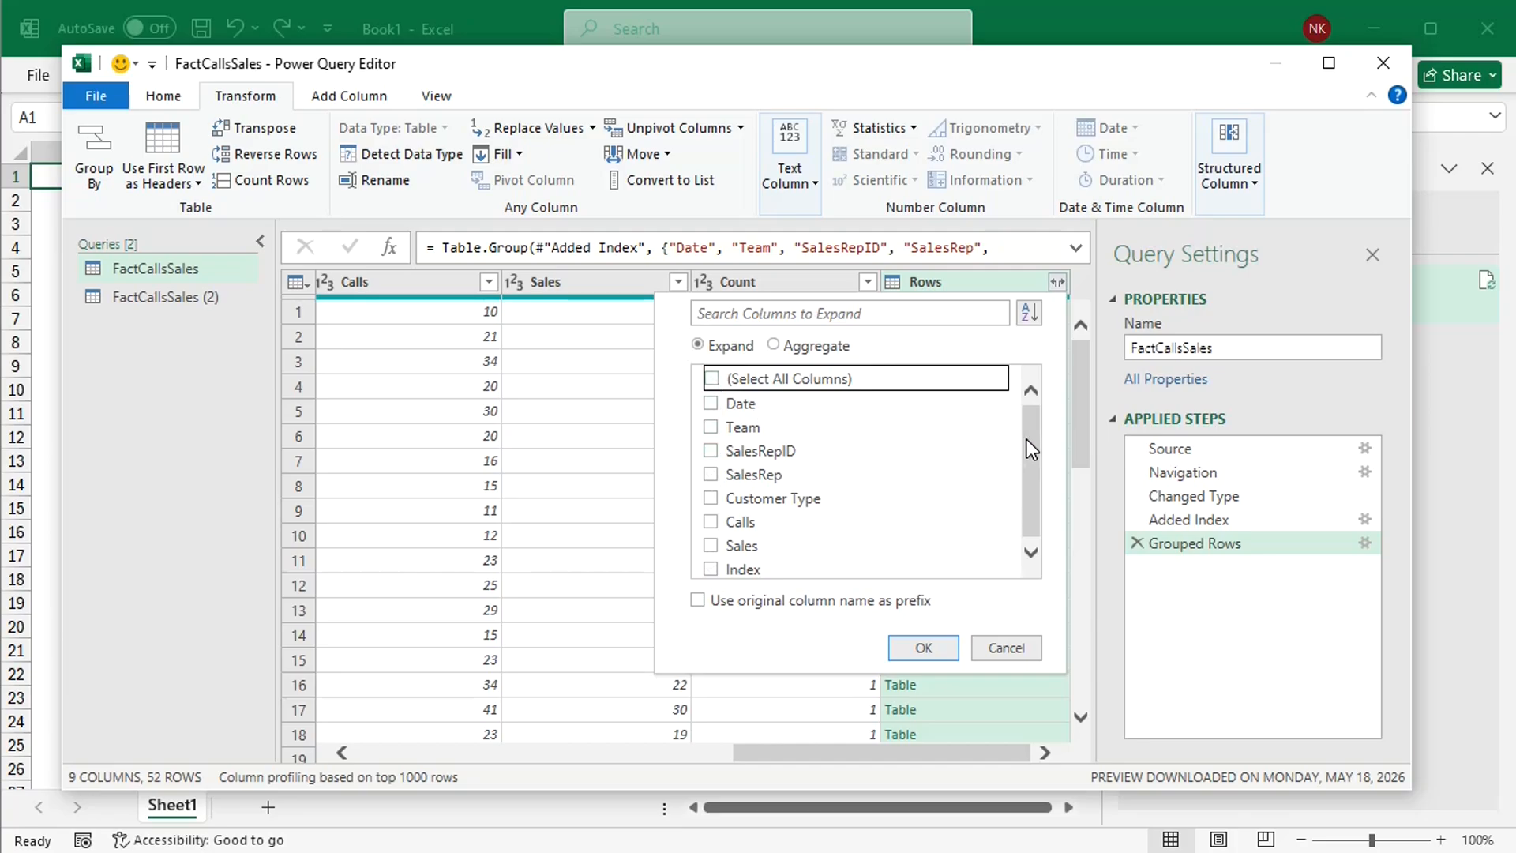
{"action": "left_click_drag", "start_coordinate": [1028, 439], "coordinate": [1031, 457]}
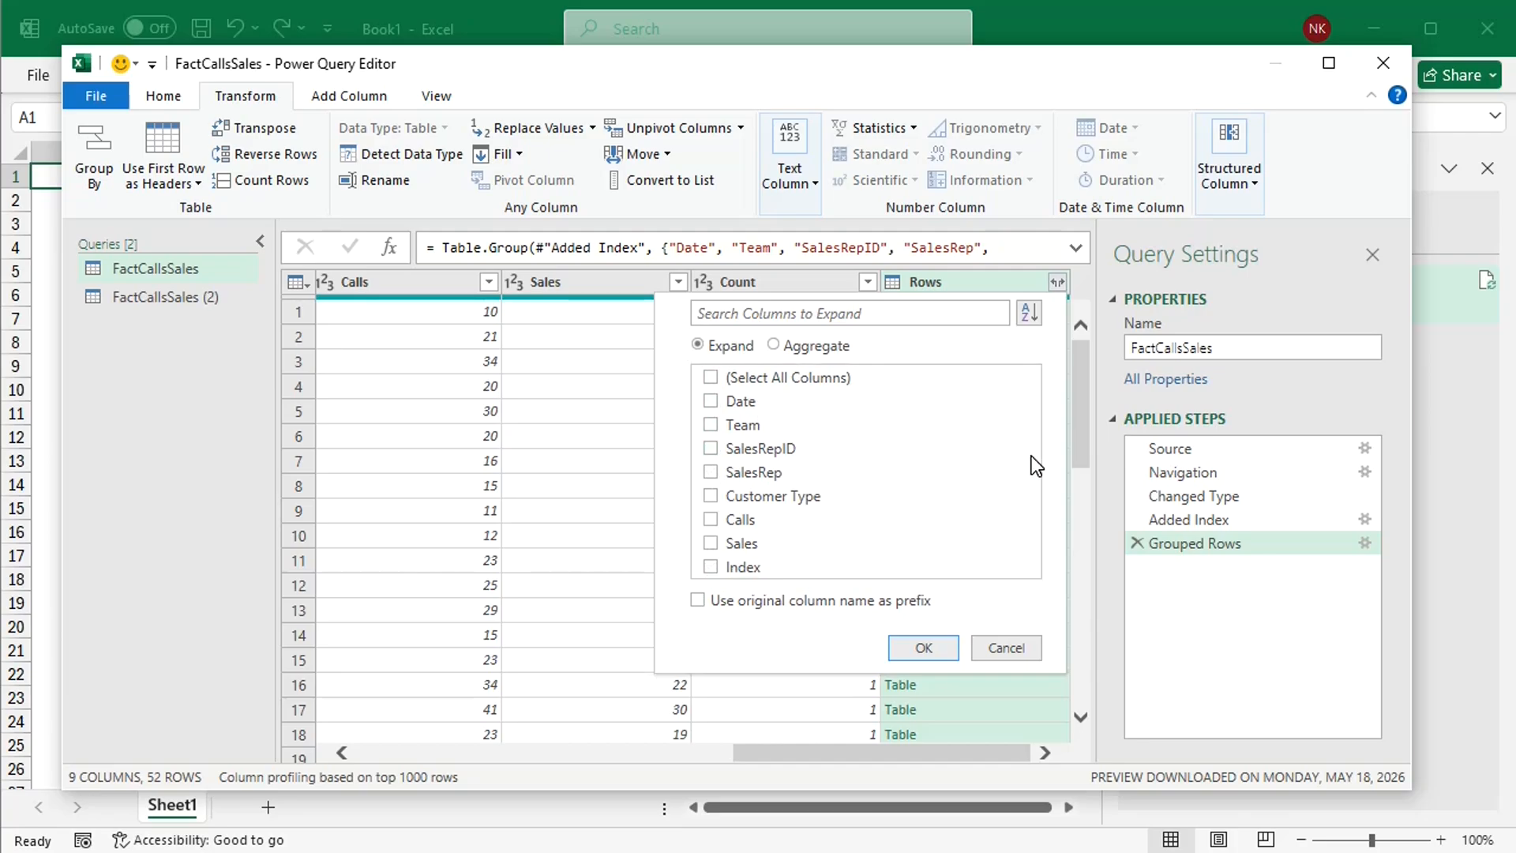
{"action": "left_click", "coordinate": [712, 567]}
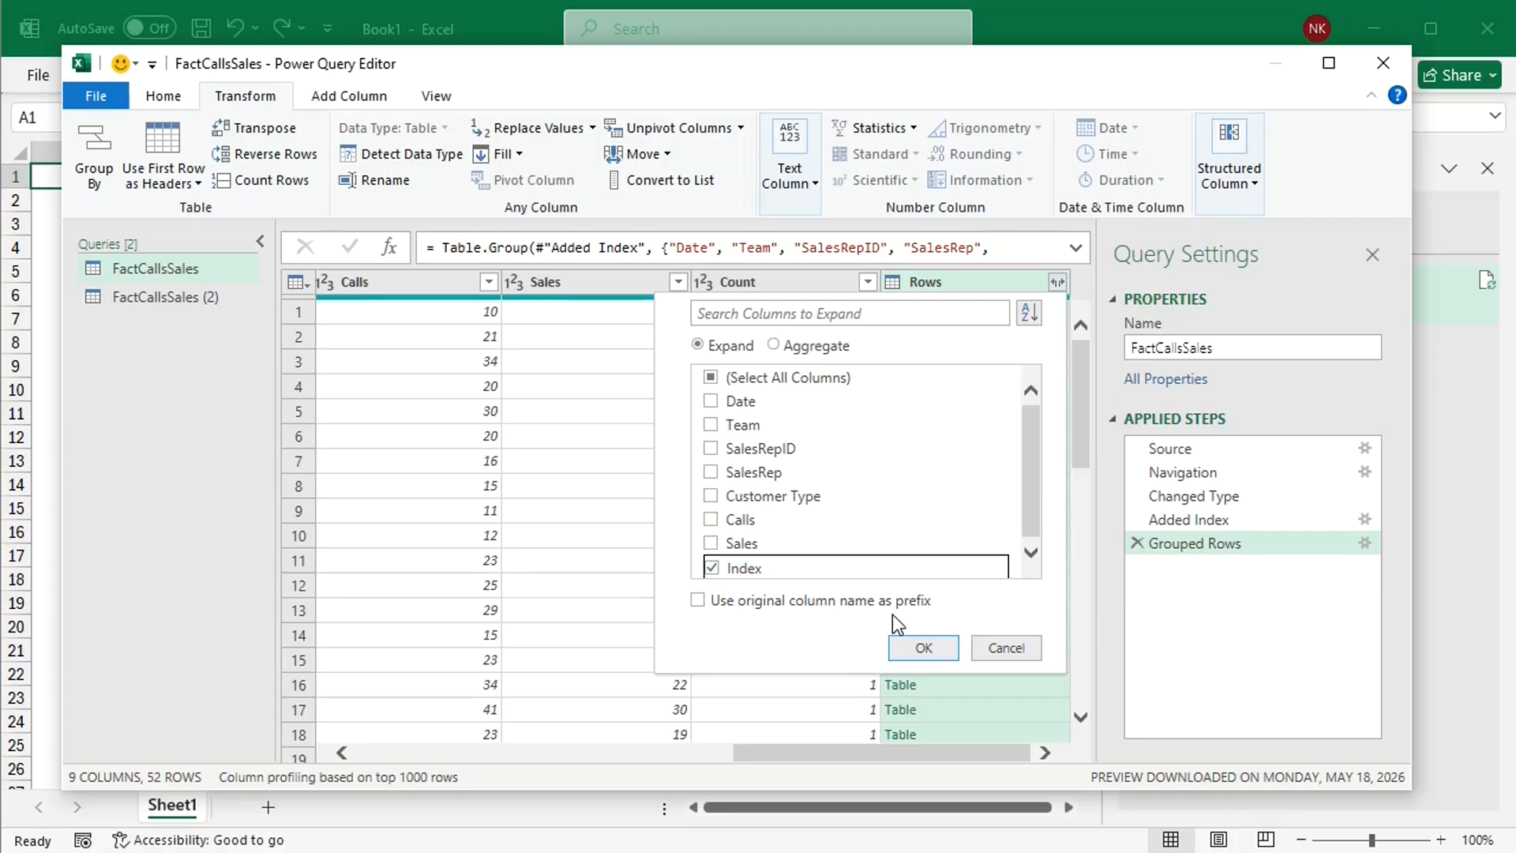
{"action": "left_click", "coordinate": [924, 649]}
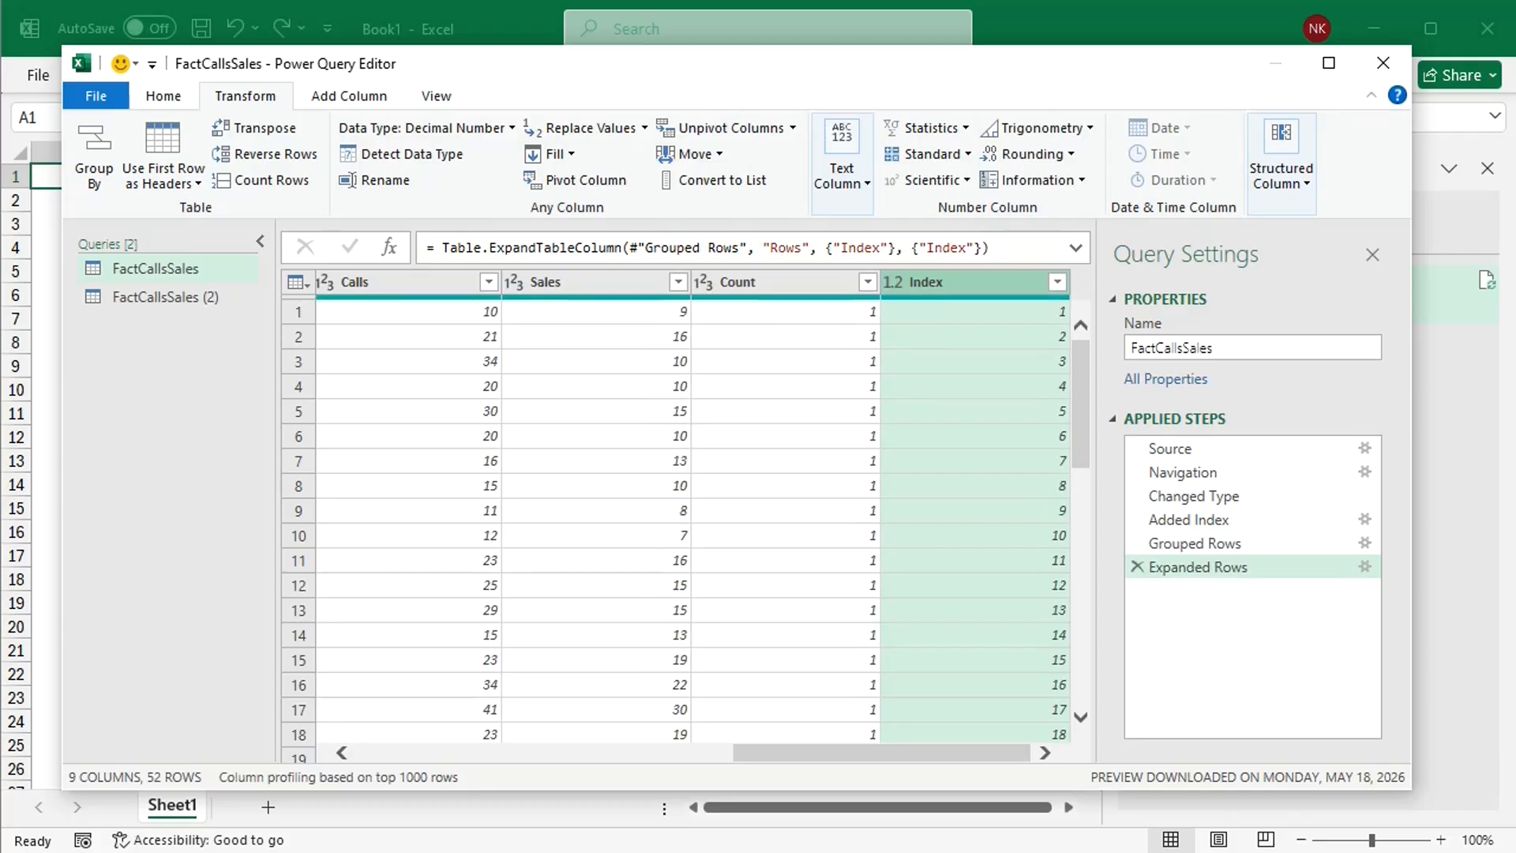
Step: Add a custom column named File with the formula = "Old file" to the FactCallsSales query
{"action": "left_click", "coordinate": [341, 98]}
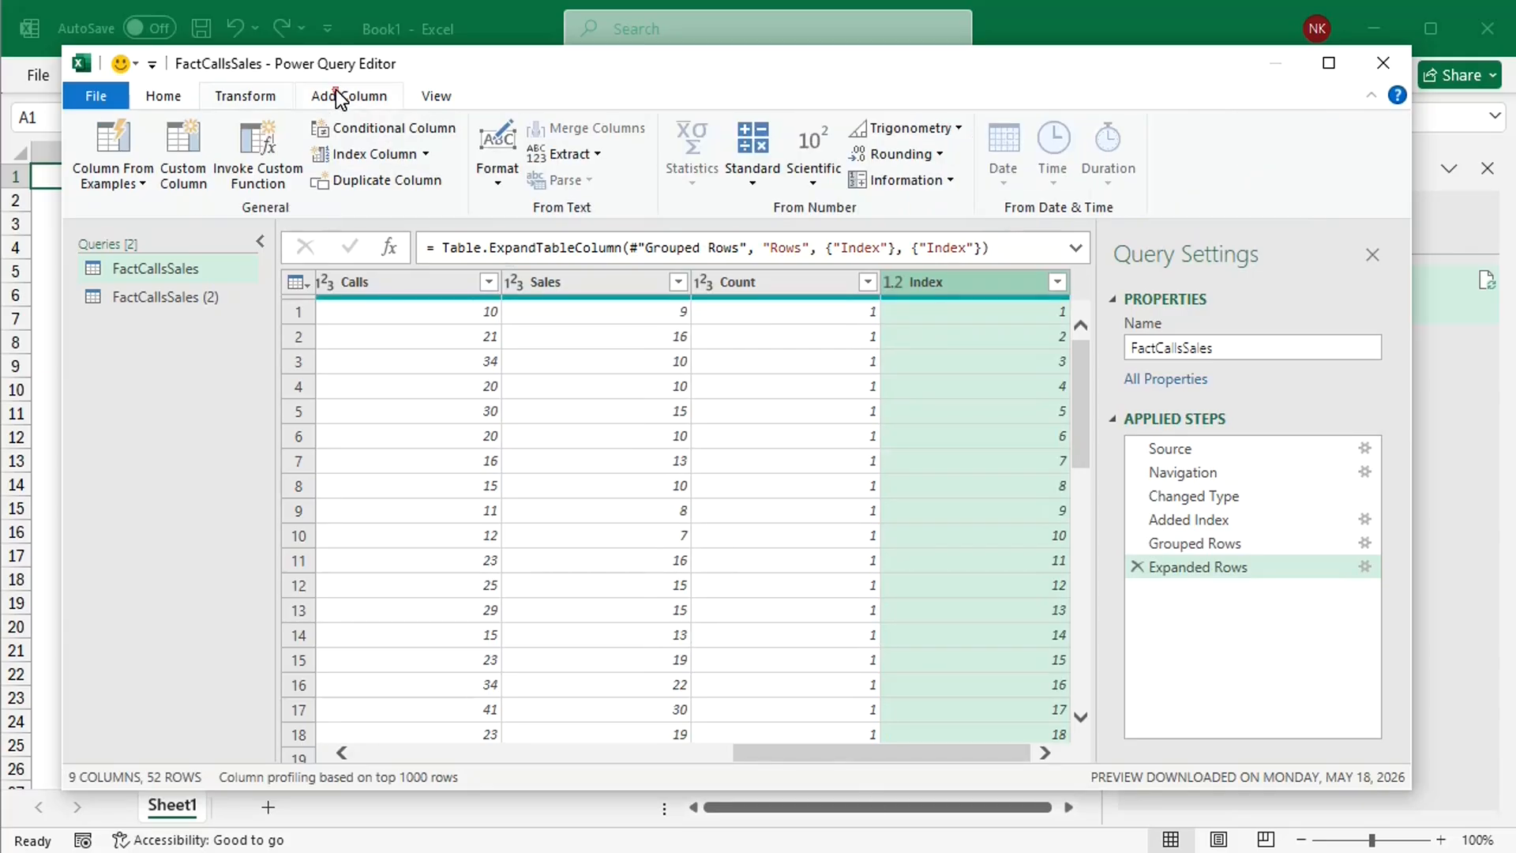
{"action": "left_click", "coordinate": [182, 160]}
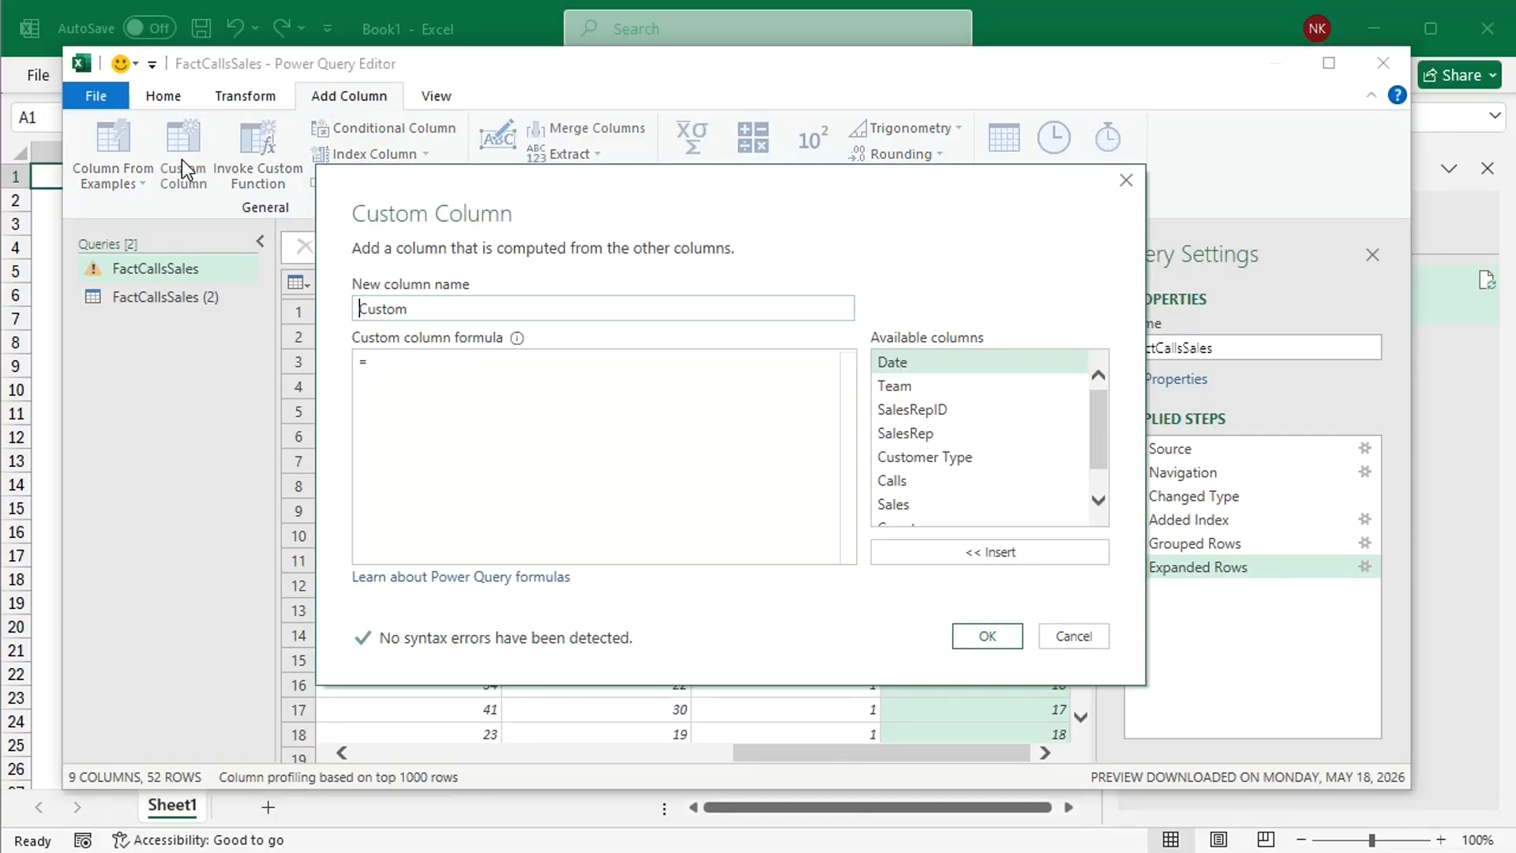
{"action": "left_click", "coordinate": [433, 312]}
{"action": "key", "text": "BackSpace"}
{"action": "key", "text": "BackSpace"}
{"action": "key", "text": "BackSpace"}
{"action": "key", "text": "BackSpace"}
{"action": "key", "text": "BackSpace"}
{"action": "key", "text": "BackSpace"}
{"action": "type", "text": "File"}
{"action": "left_click", "coordinate": [418, 367]}
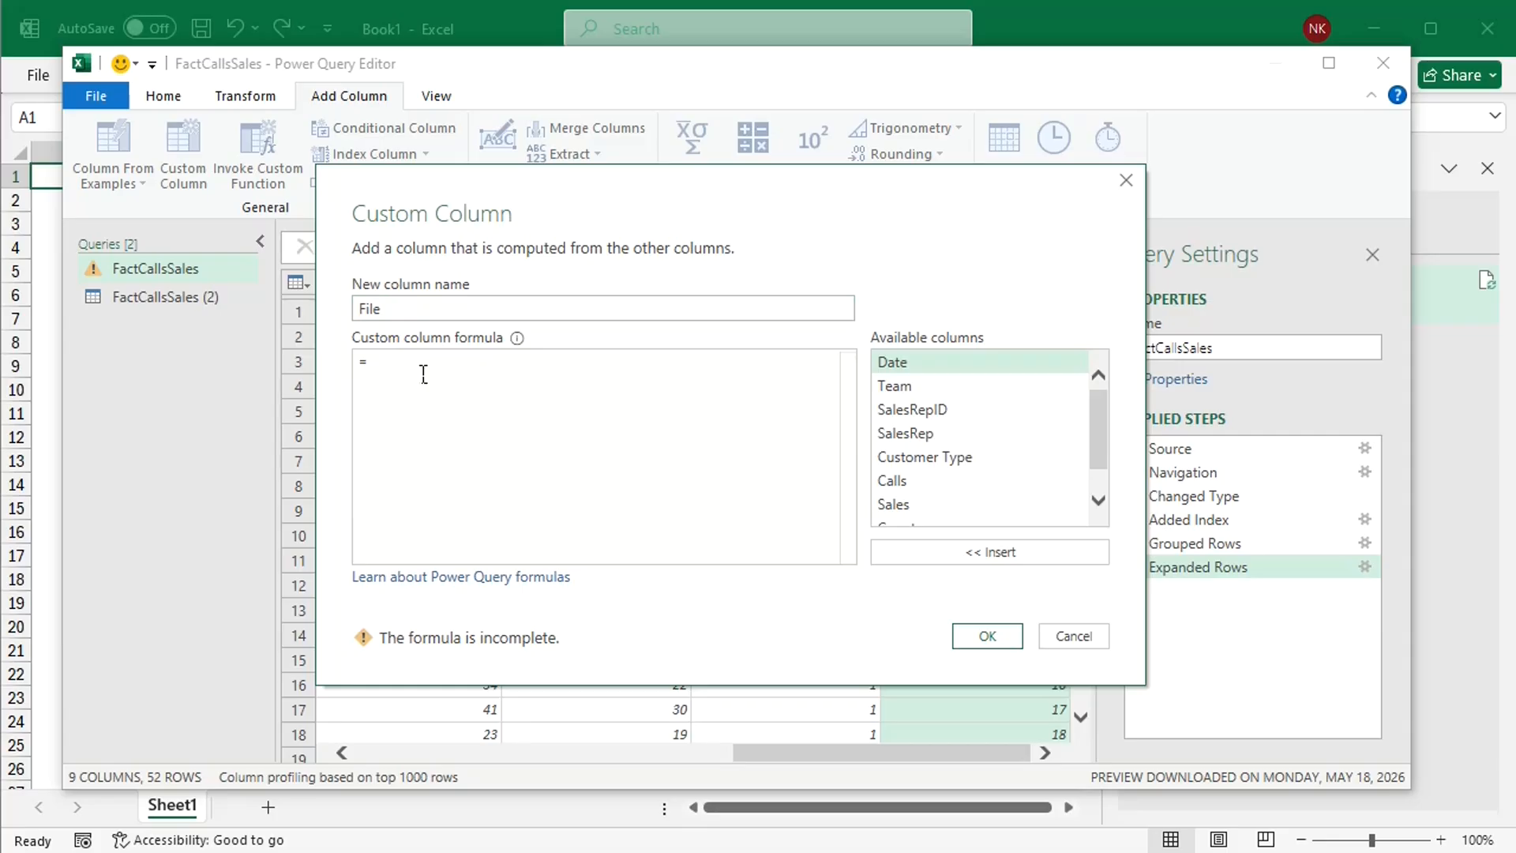
{"action": "type", "text": "\""}
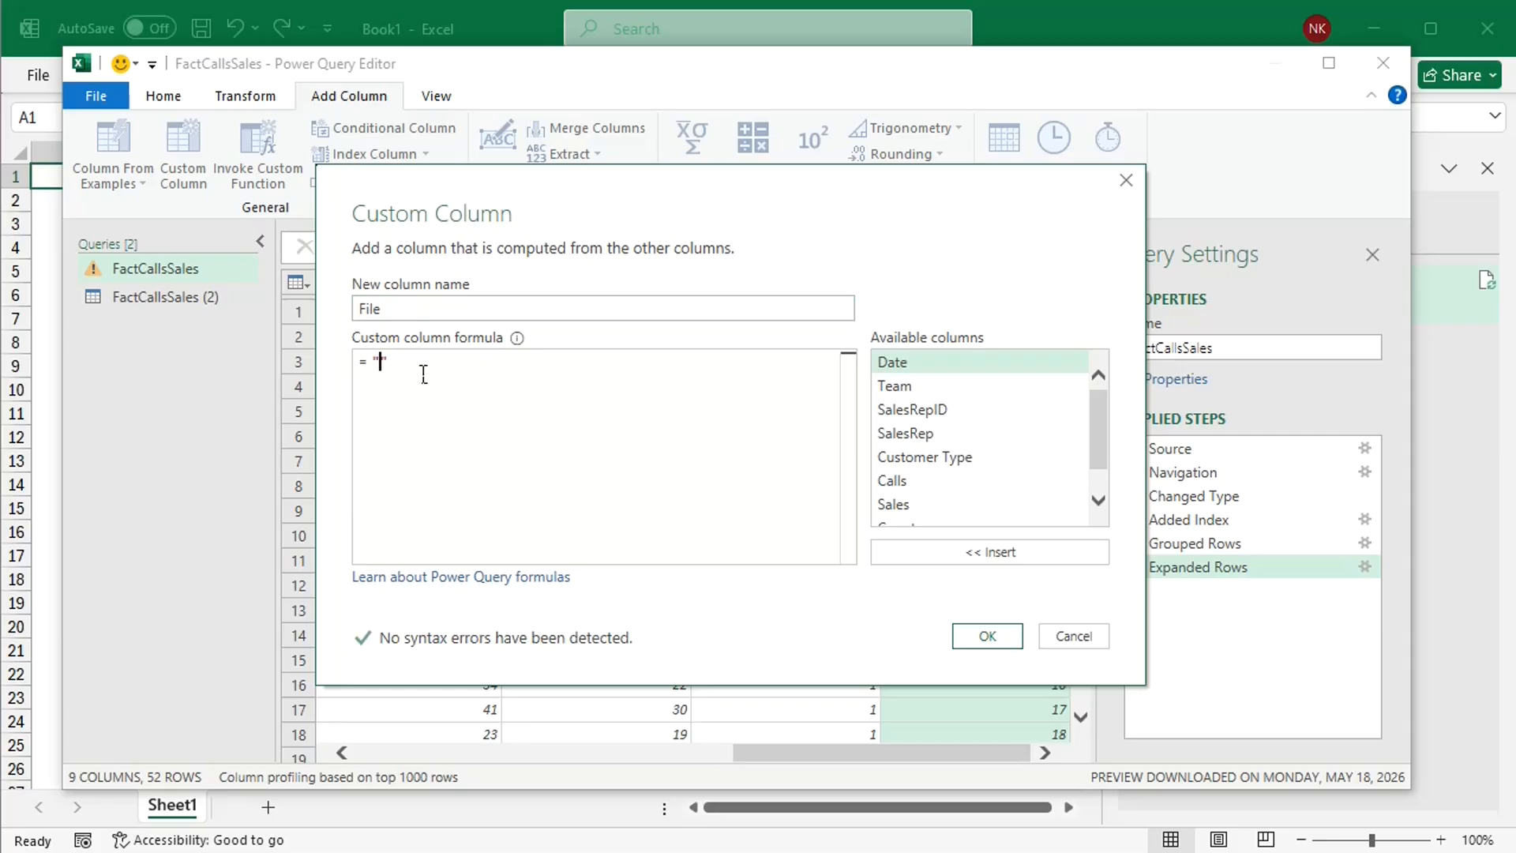
{"action": "type", "text": "Old file"}
{"action": "left_click", "coordinate": [987, 636]}
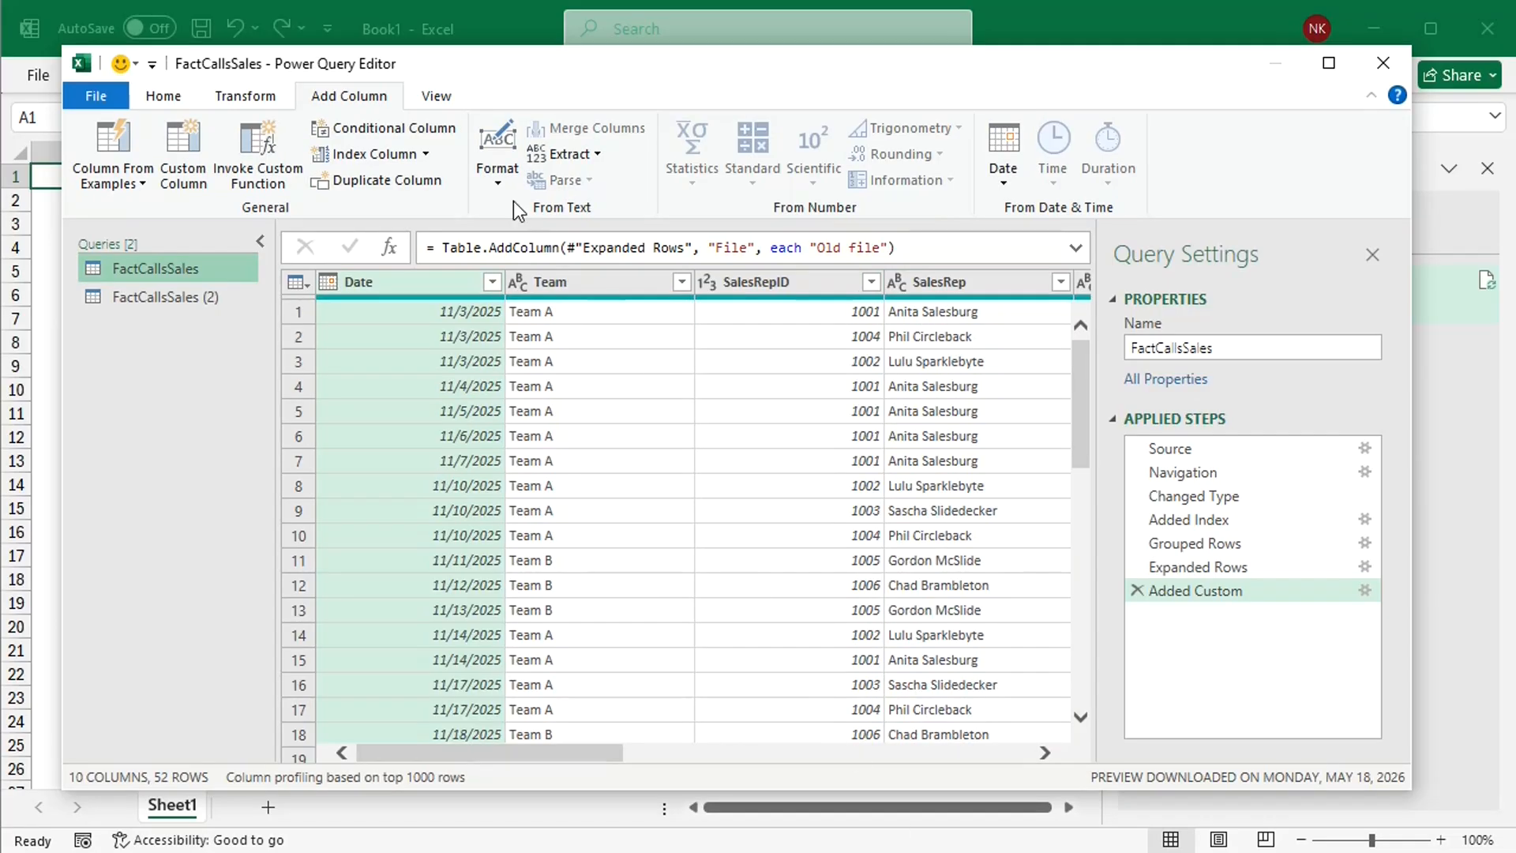
Step: Copy the FactCallsSales query's M code from the Added Index line through the final Added Custom line, leaving the code unchanged
{"action": "left_click", "coordinate": [434, 93]}
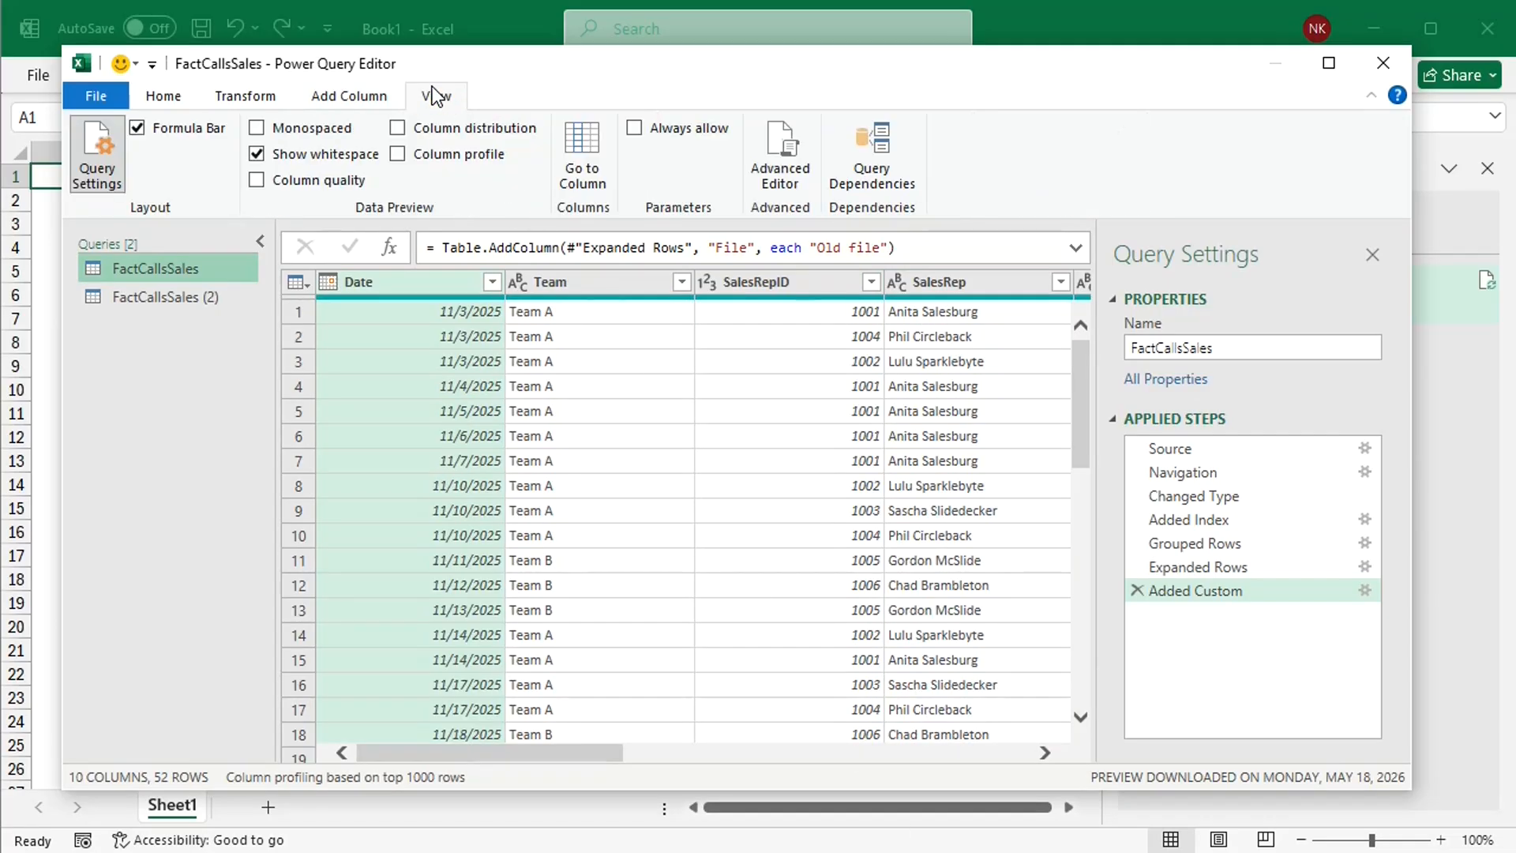
{"action": "left_click", "coordinate": [793, 158]}
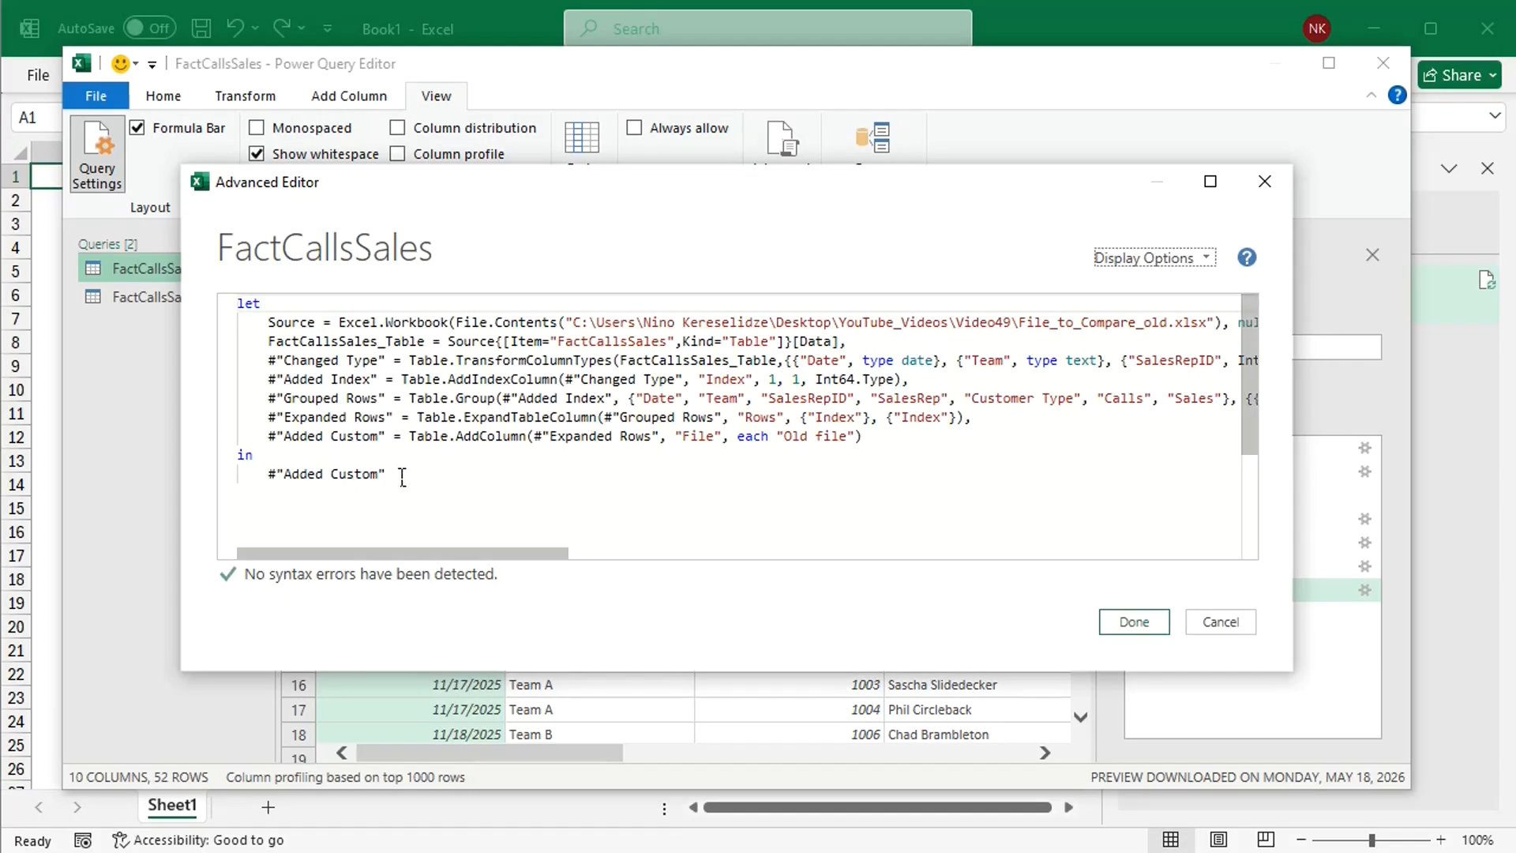
{"action": "left_click_drag", "start_coordinate": [403, 482], "coordinate": [278, 393]}
{"action": "key", "text": "ctrl+c"}
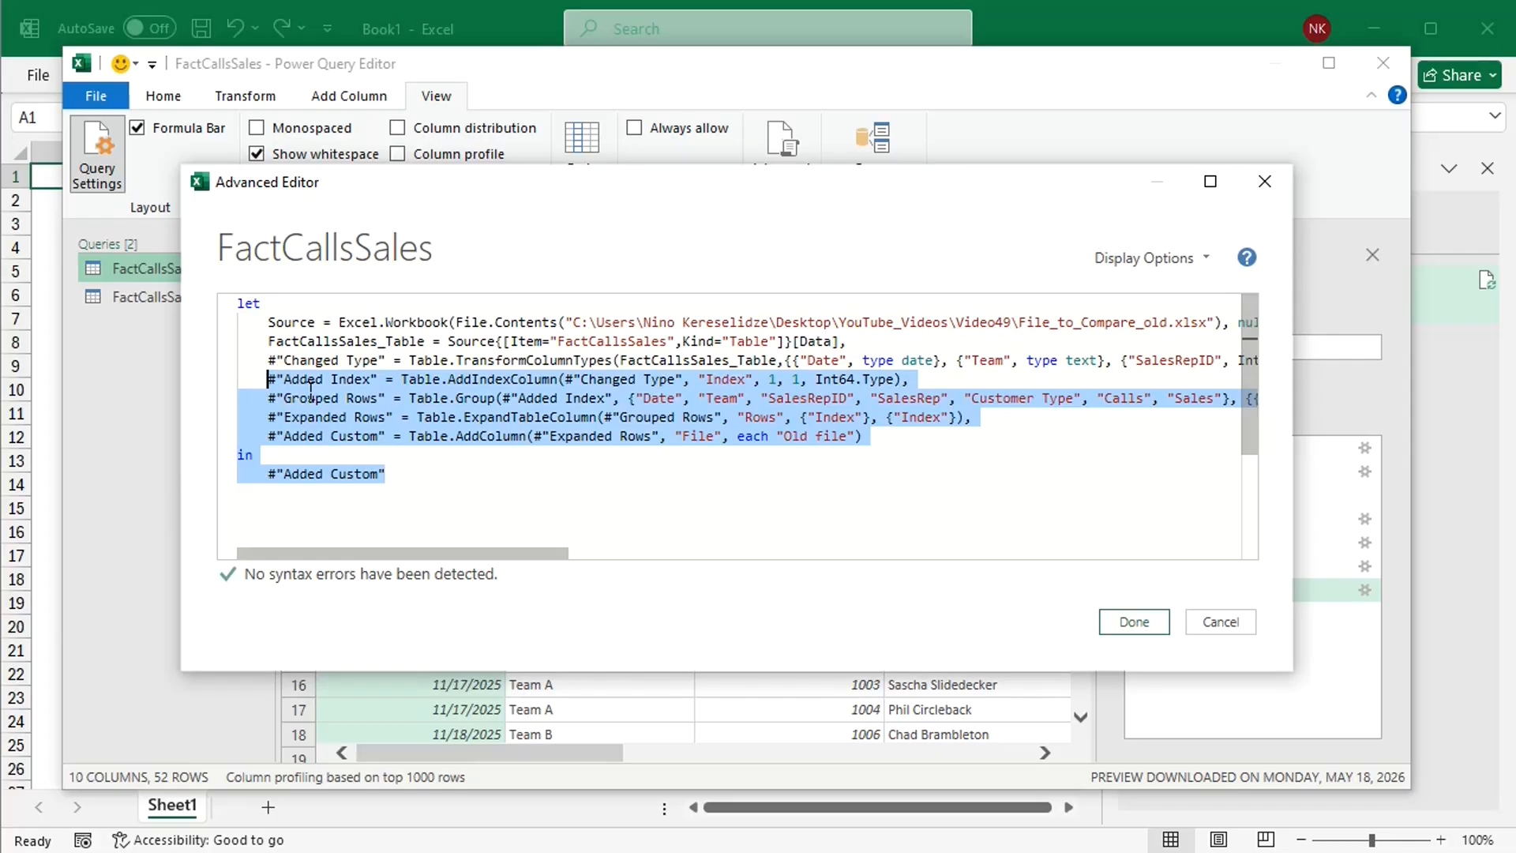
{"action": "left_click", "coordinate": [1211, 619]}
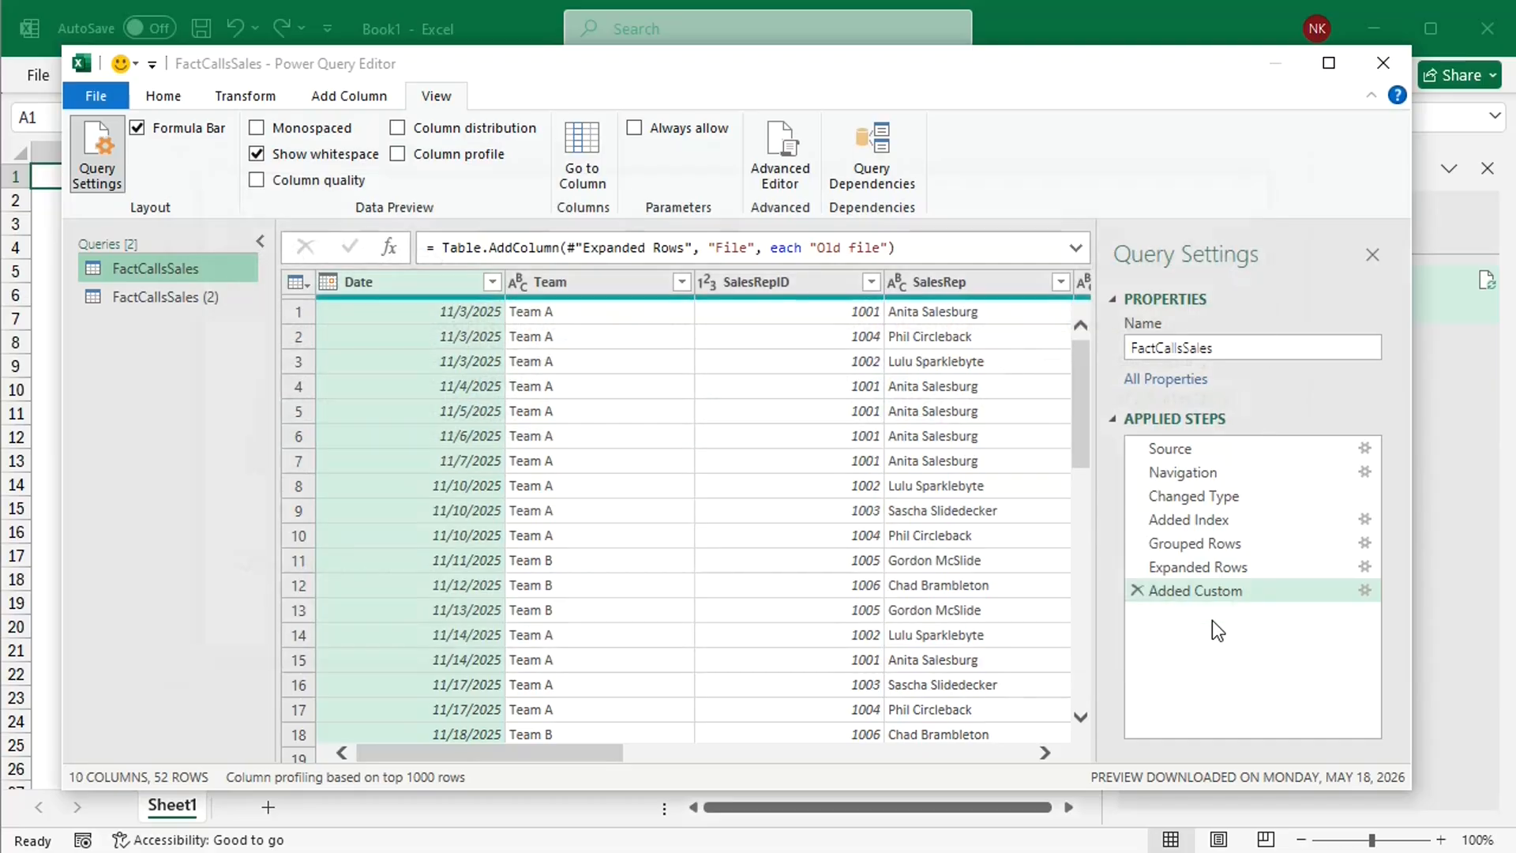
Step: In the FactCallsSales (2) query's M code, replace the closing in and #"Changed Type" lines with the copied code and indent the Added Index line
{"action": "left_click", "coordinate": [187, 302]}
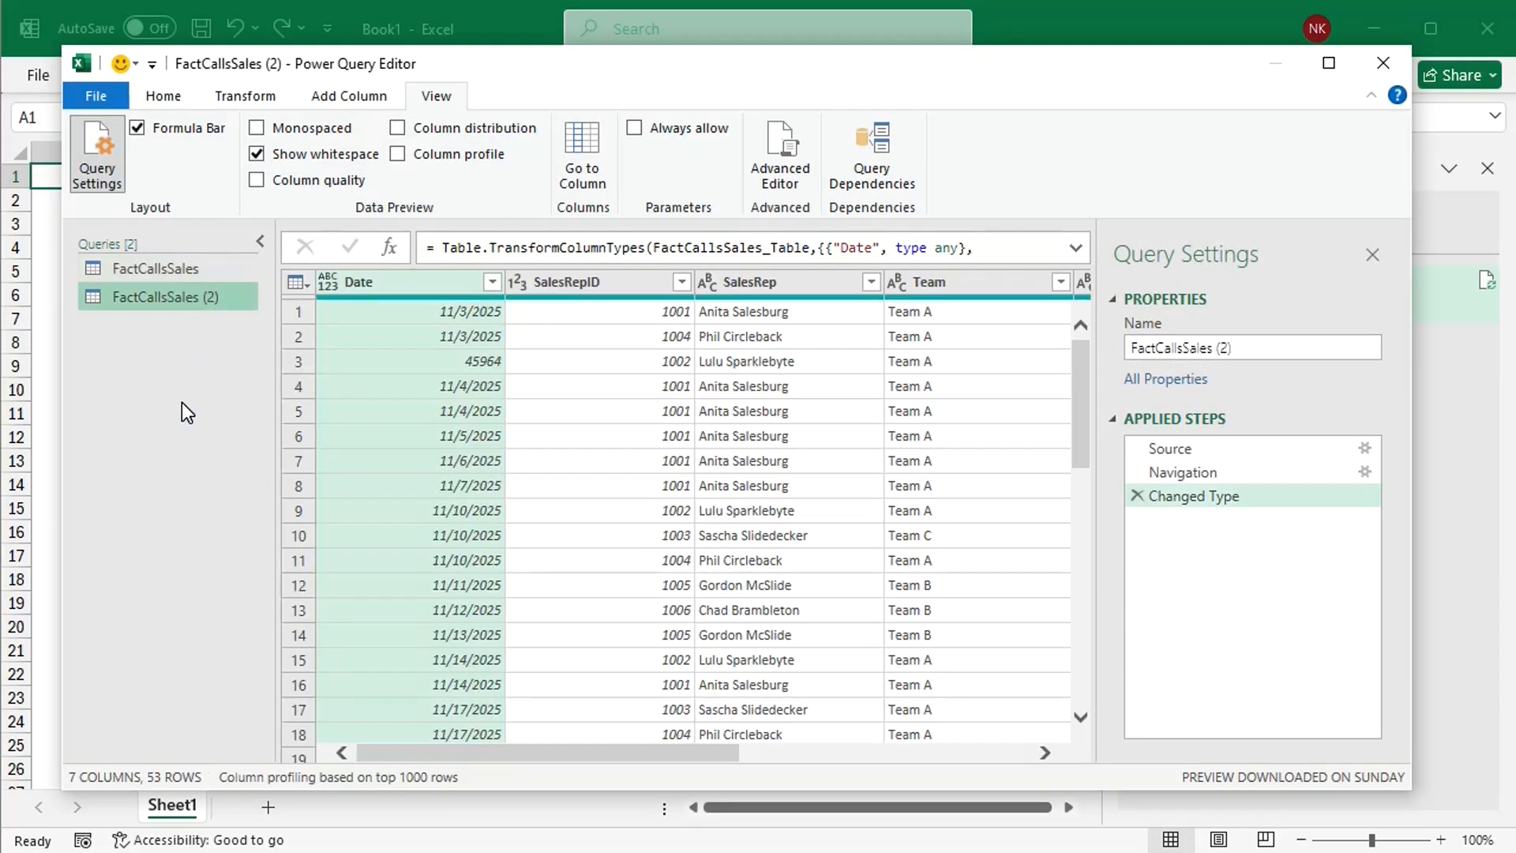
{"action": "left_click", "coordinate": [779, 150]}
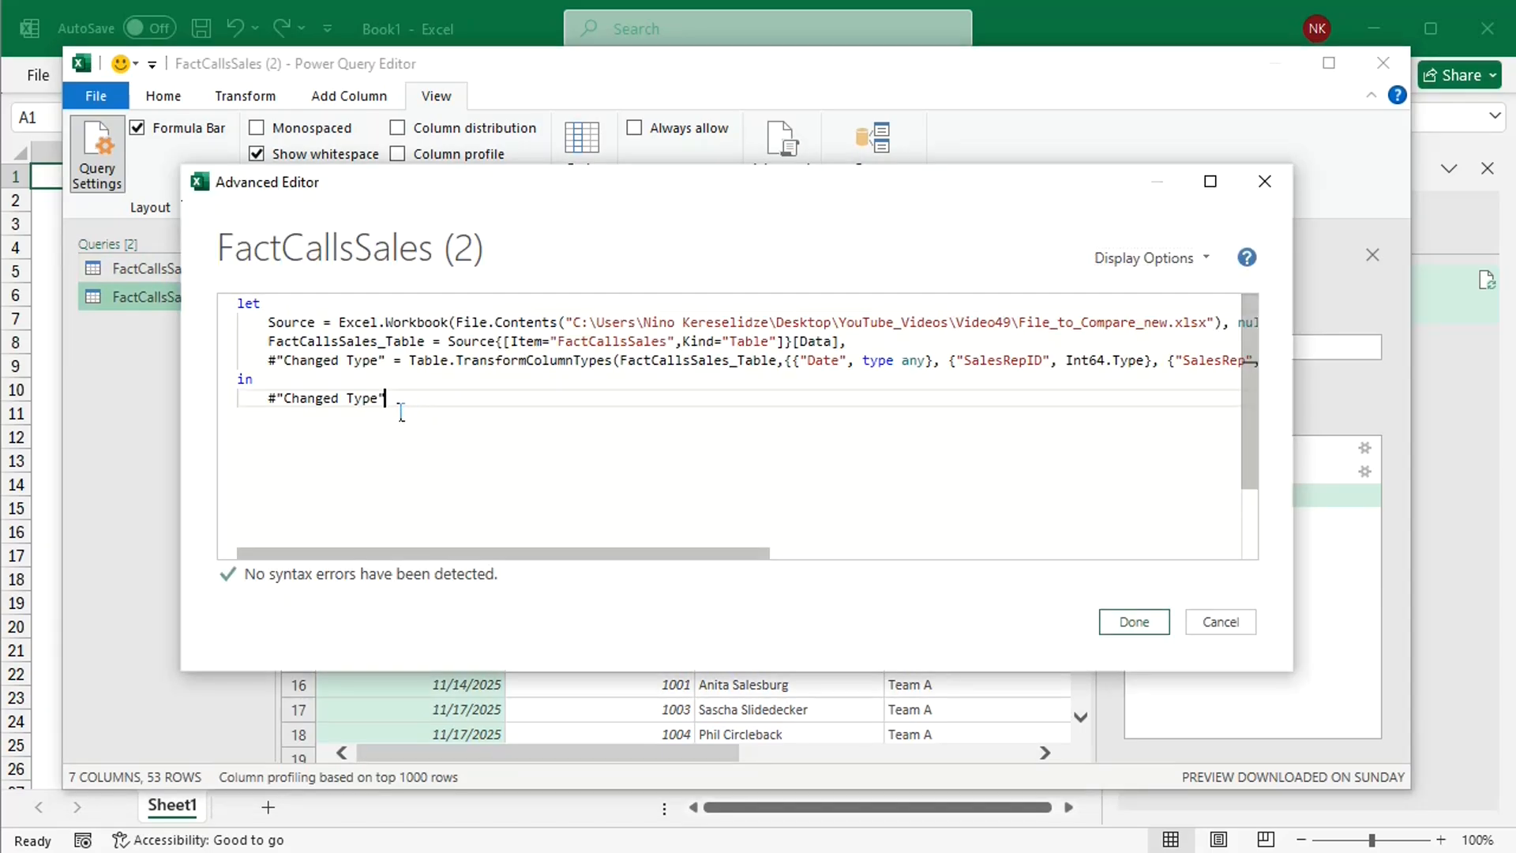
{"action": "left_click_drag", "start_coordinate": [385, 398], "coordinate": [248, 390]}
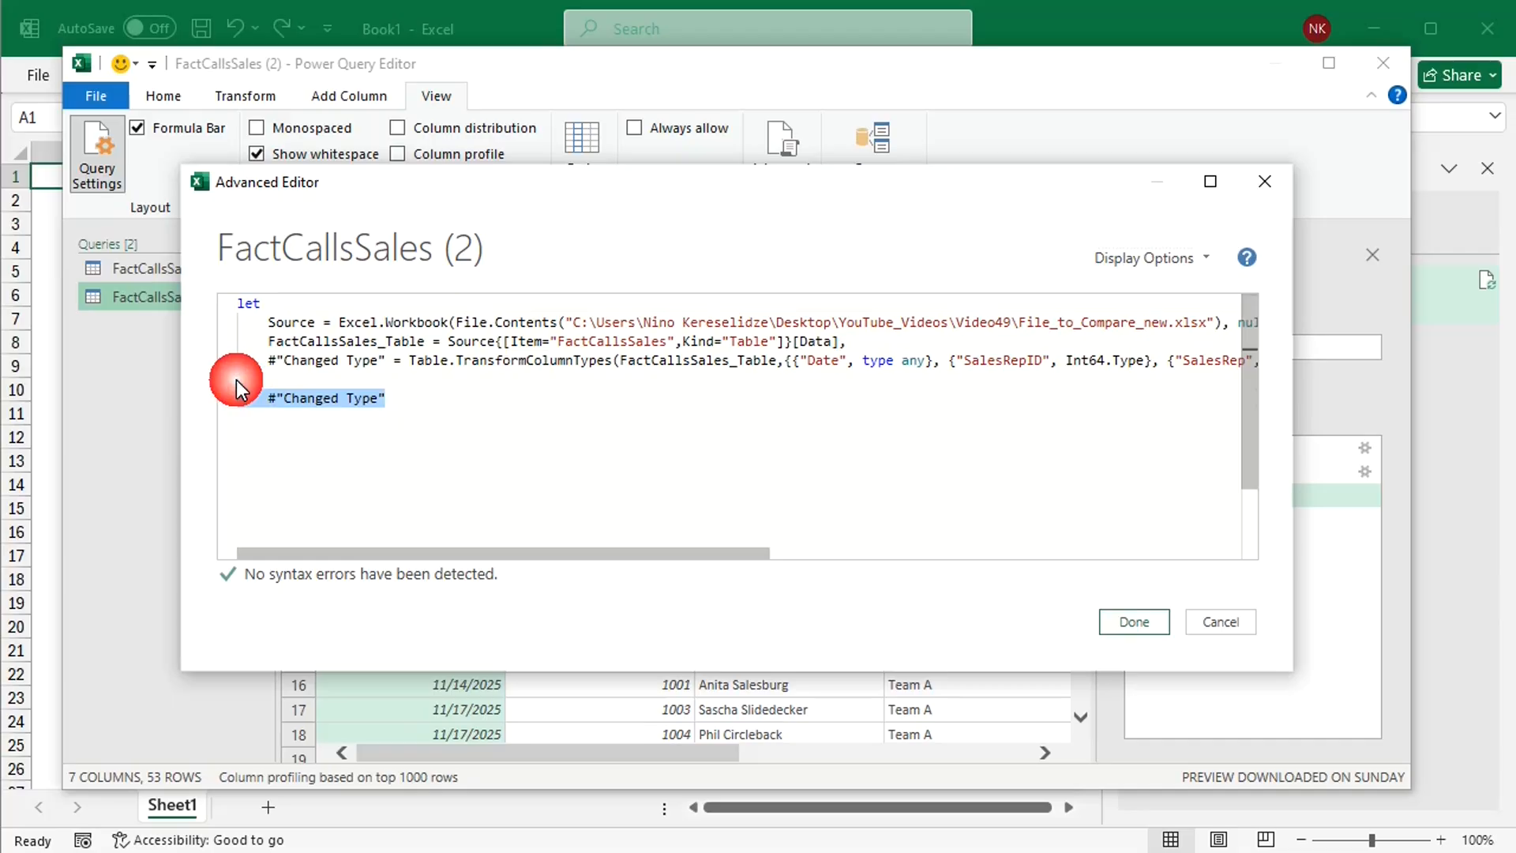
{"action": "key", "text": "ctrl+v"}
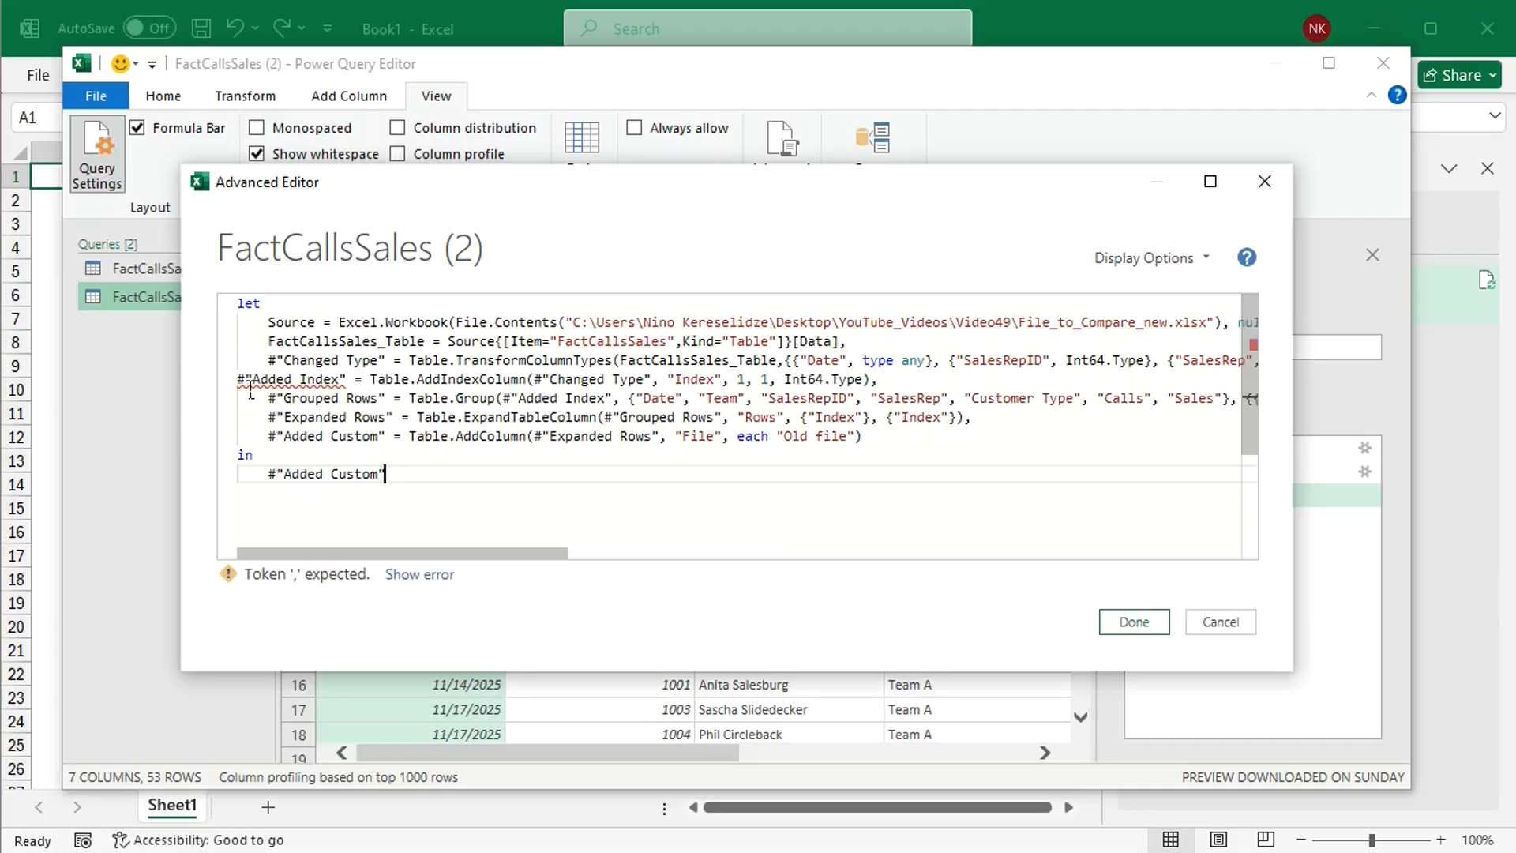
{"action": "left_click", "coordinate": [250, 385]}
{"action": "key", "text": "Tab"}
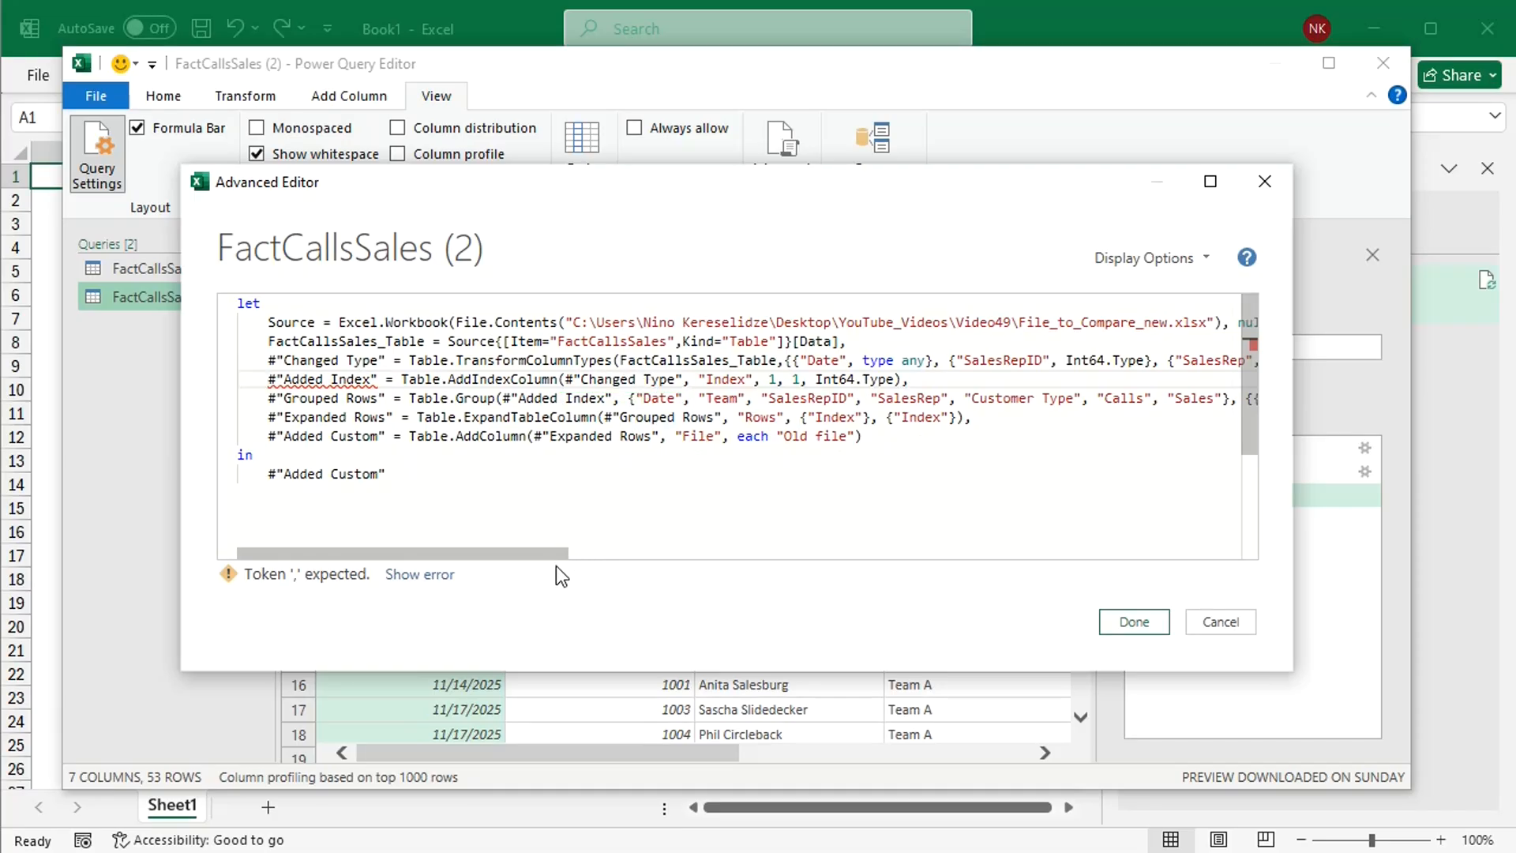
Step: Add the missing comma at the end of the Changed Type line and apply the edited query code
{"action": "left_click_drag", "start_coordinate": [537, 553], "coordinate": [896, 570]}
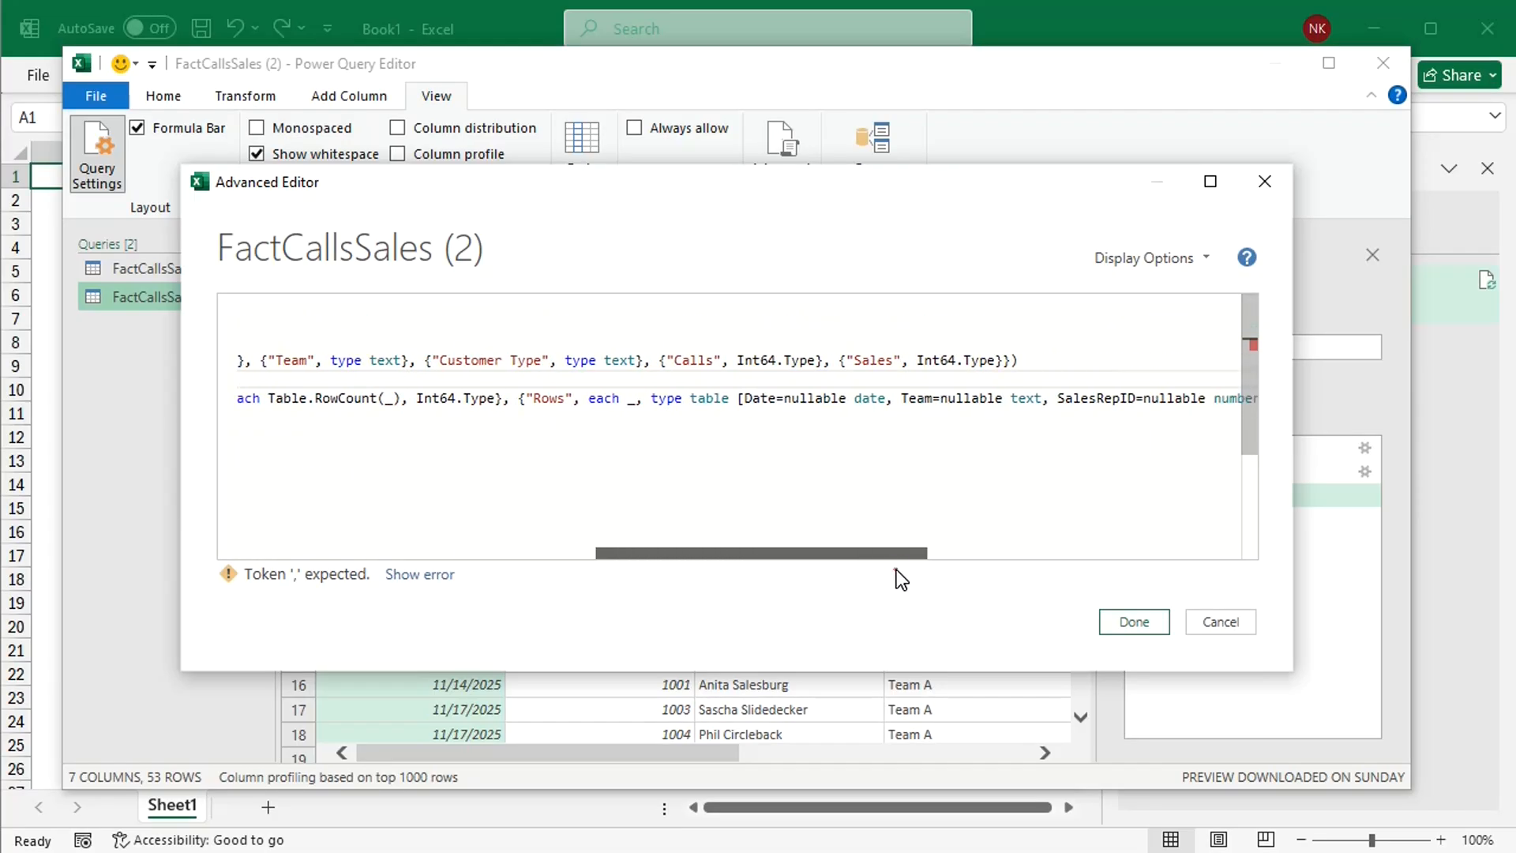
{"action": "left_click", "coordinate": [1034, 358]}
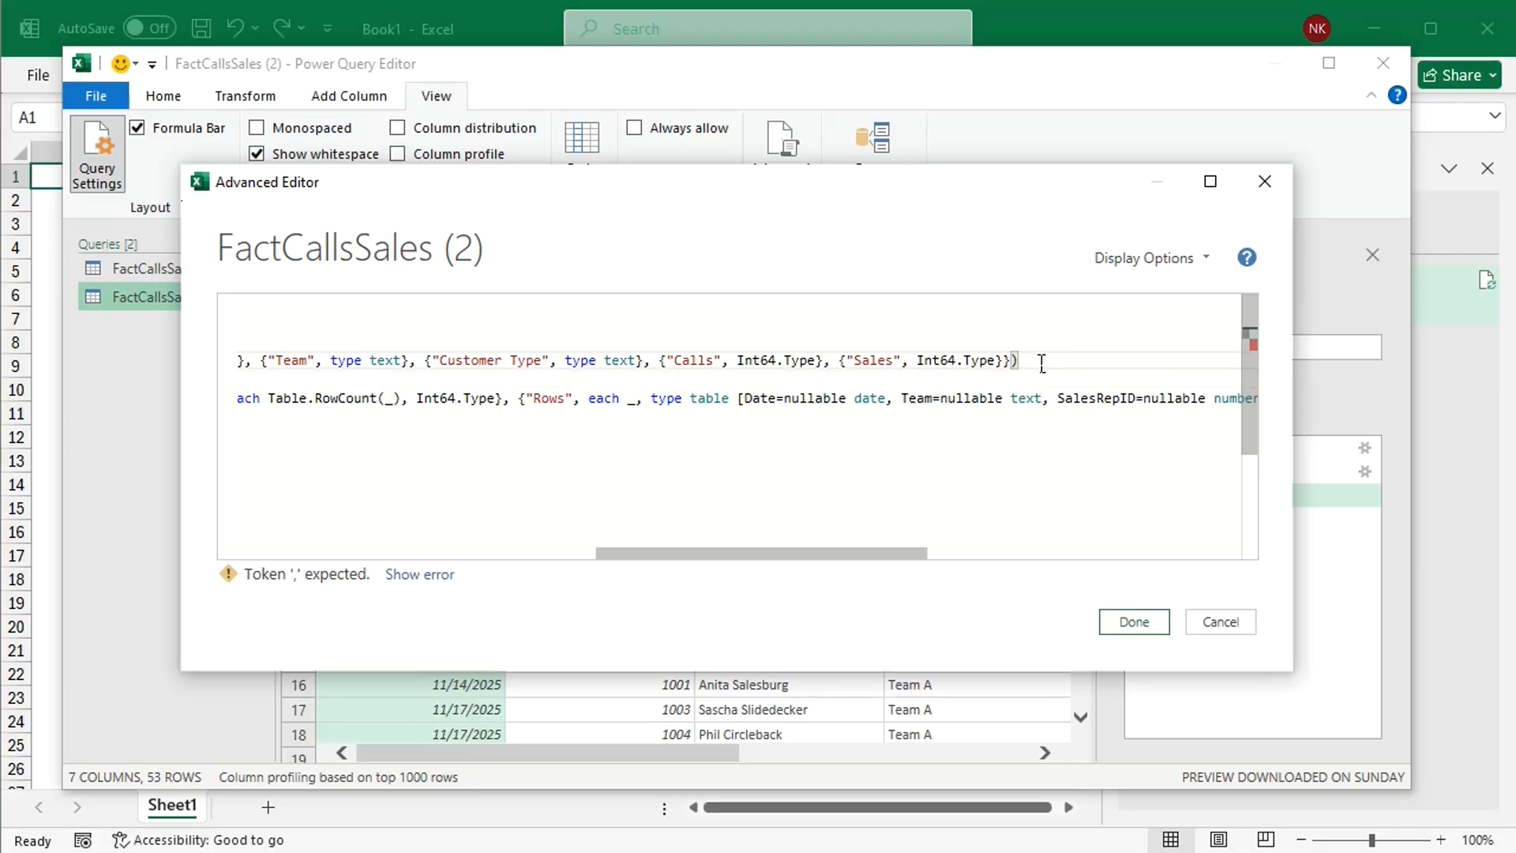
{"action": "type", "text": ","}
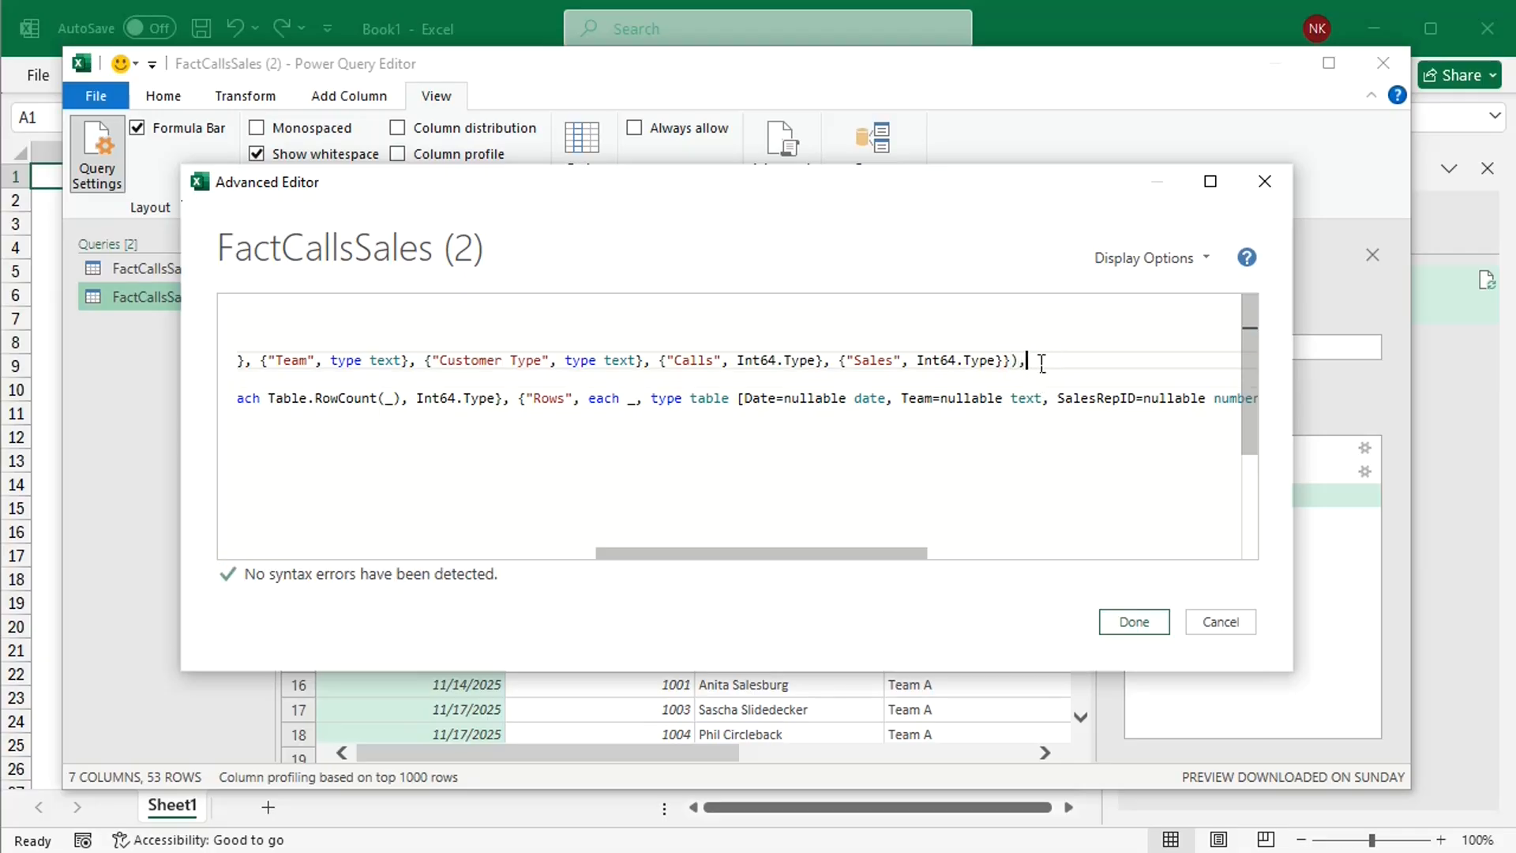
{"action": "left_click", "coordinate": [1124, 626]}
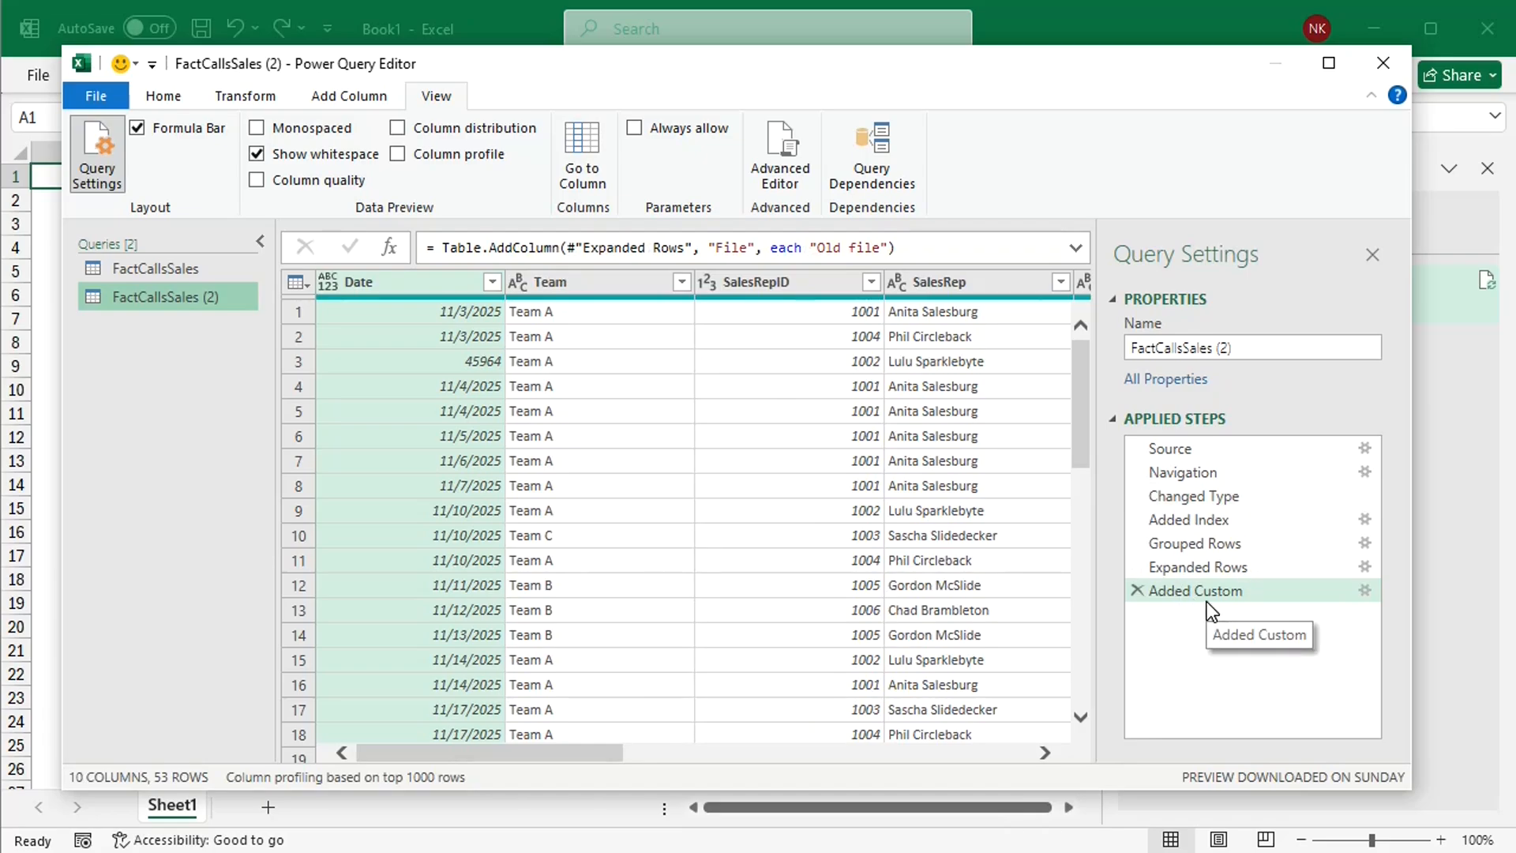
Step: Change the File column's text in the FactCallsSales (2) Added Custom formula to "New file"
{"action": "left_click", "coordinate": [854, 254]}
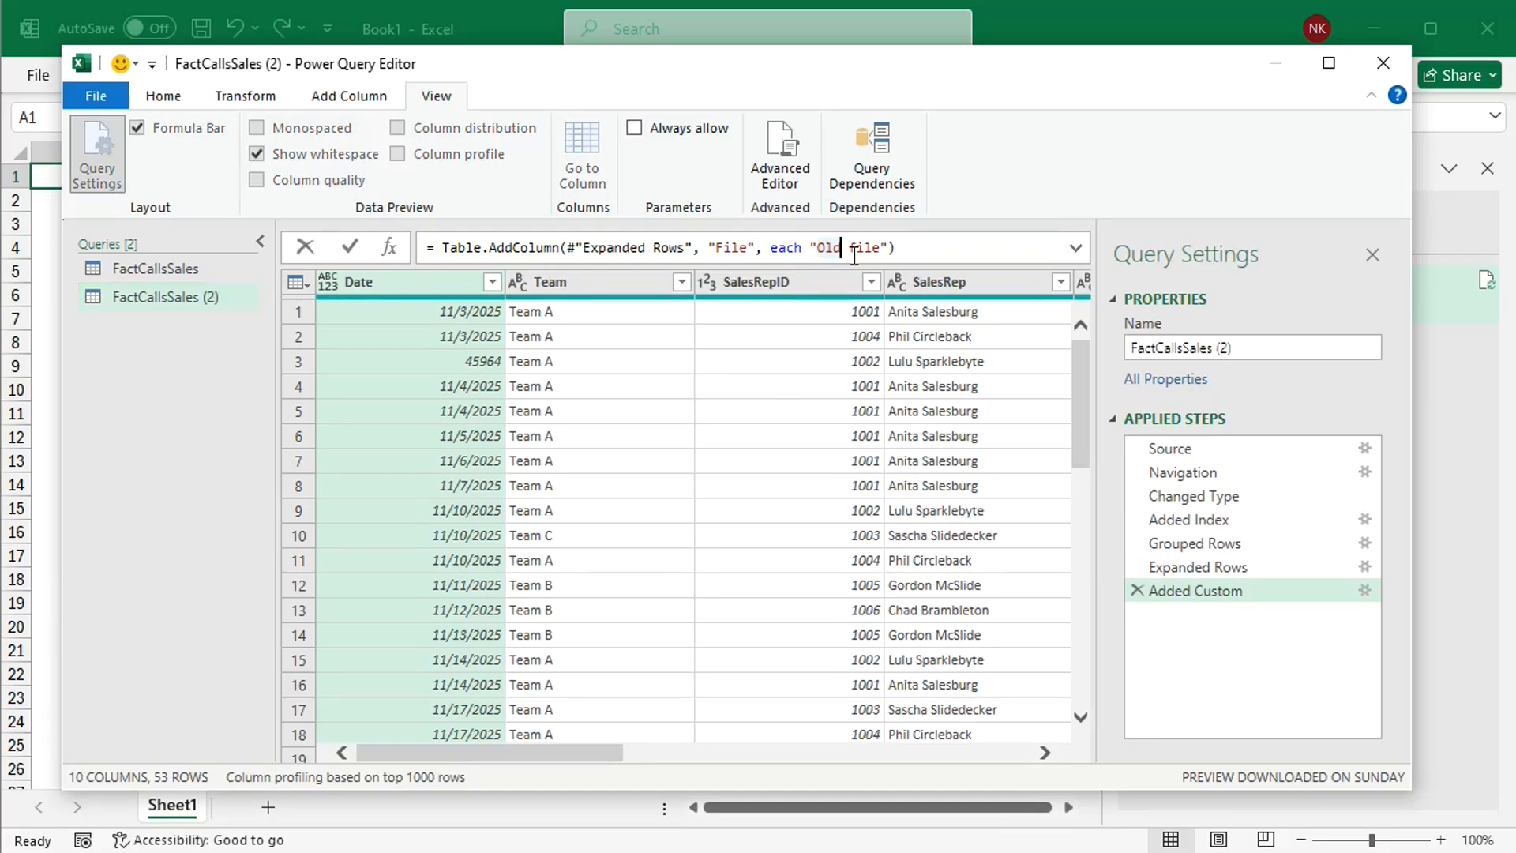
{"action": "key", "text": "BackSpace"}
{"action": "key", "text": "BackSpace"}
{"action": "key", "text": "BackSpace"}
{"action": "type", "text": "New"}
{"action": "left_click", "coordinate": [352, 248]}
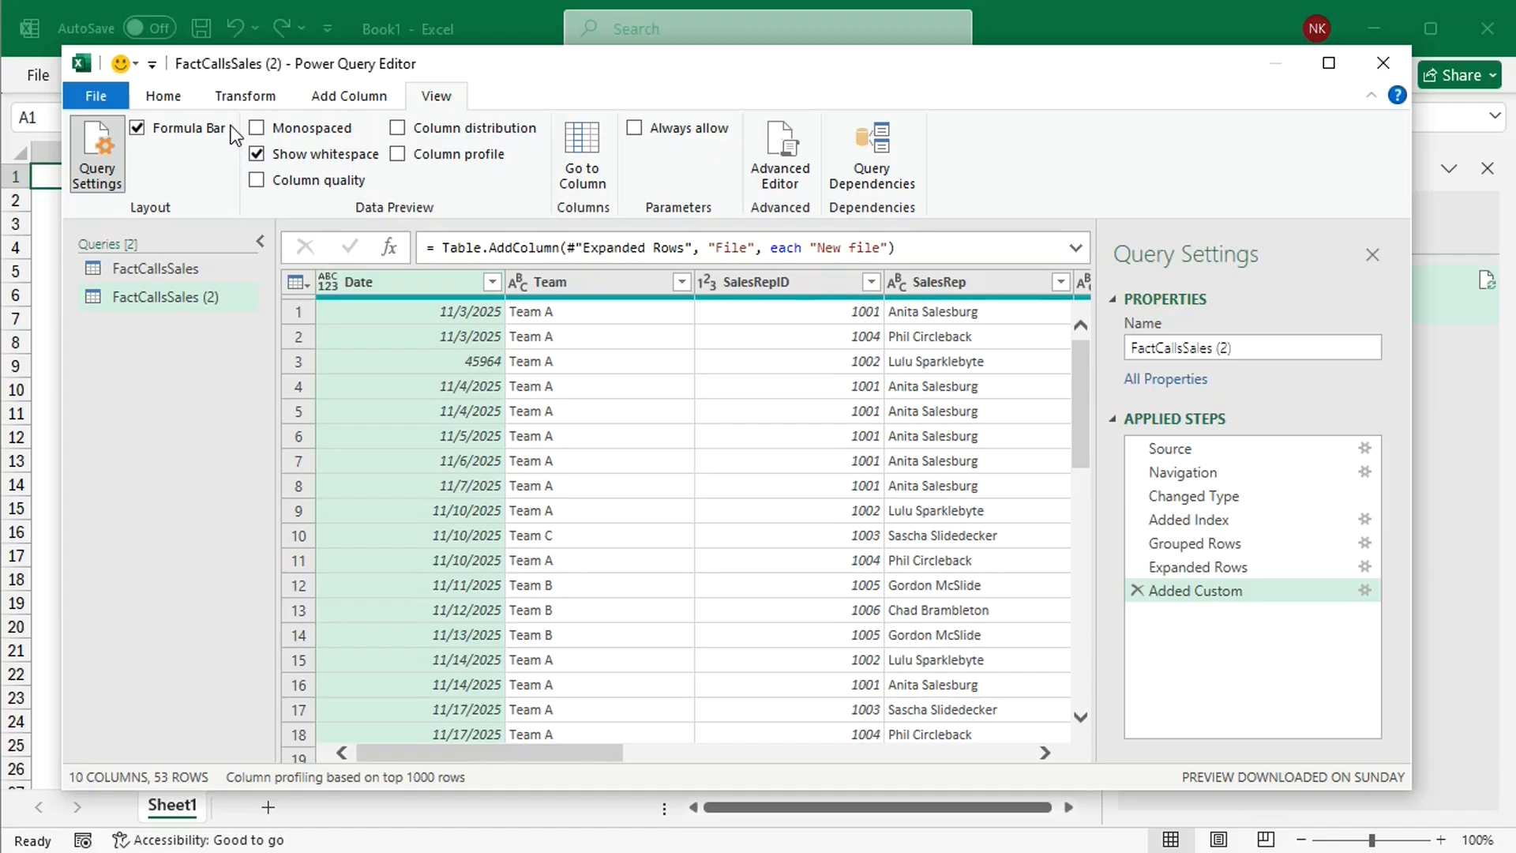
Step: Start a merge as a new query with FactCallsSales as the first table and FactCallsSales (2) as the second
{"action": "left_click", "coordinate": [164, 97]}
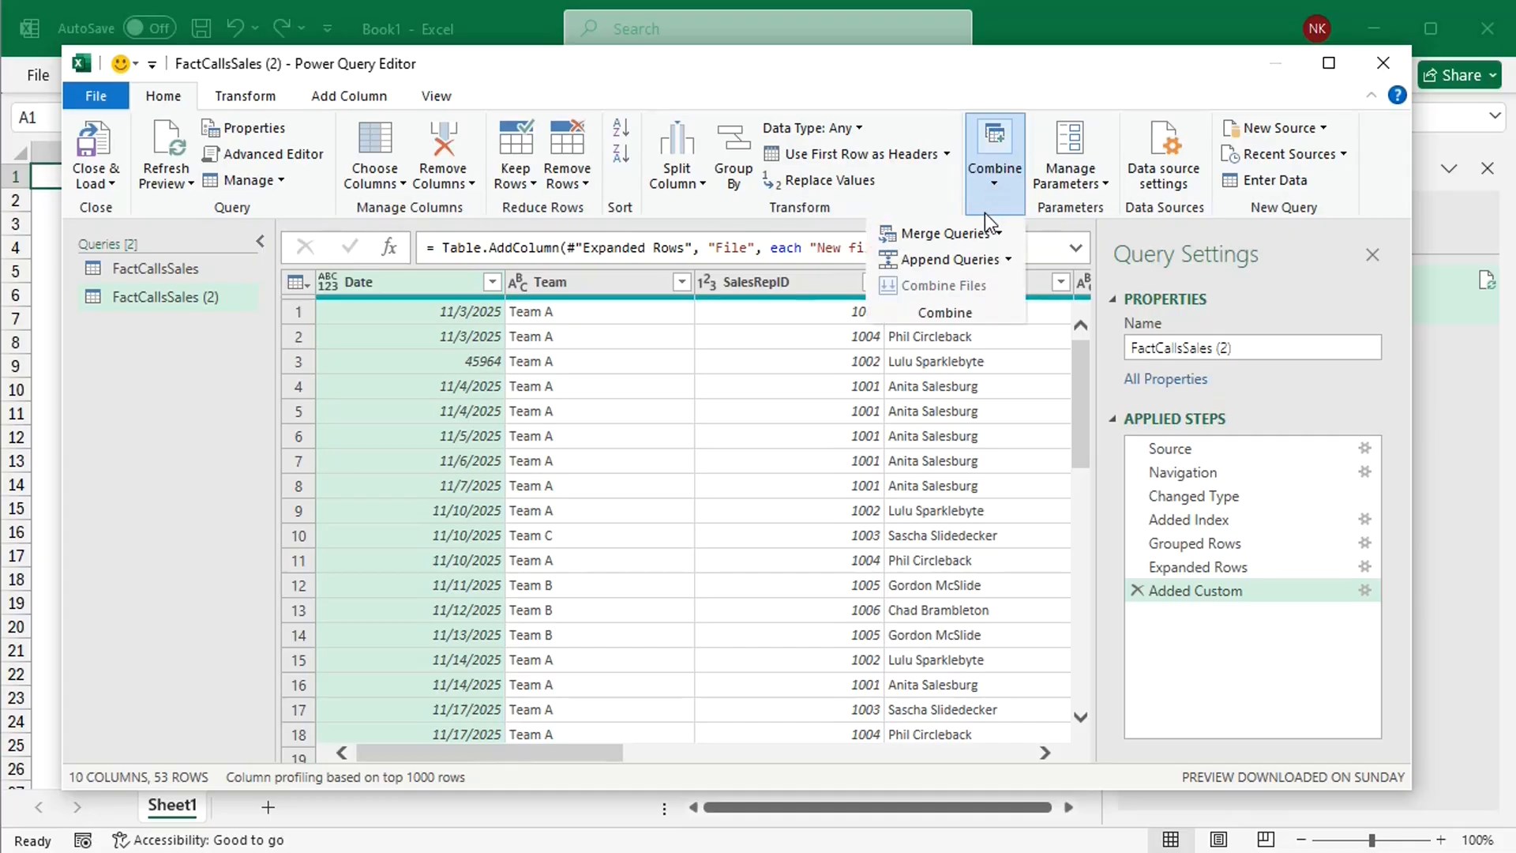
{"action": "left_click", "coordinate": [1000, 233]}
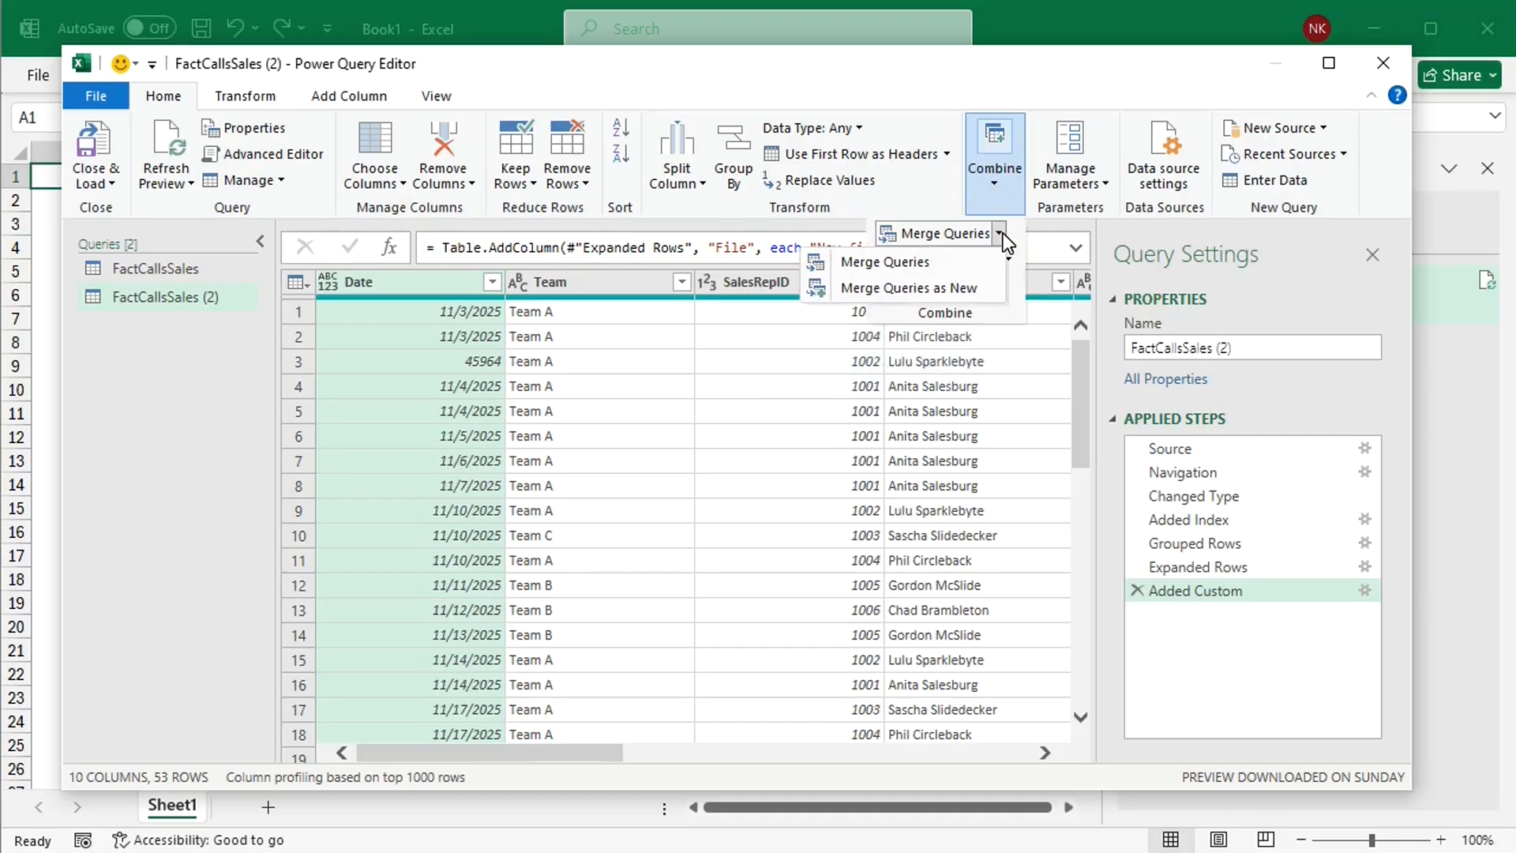
{"action": "left_click", "coordinate": [959, 287]}
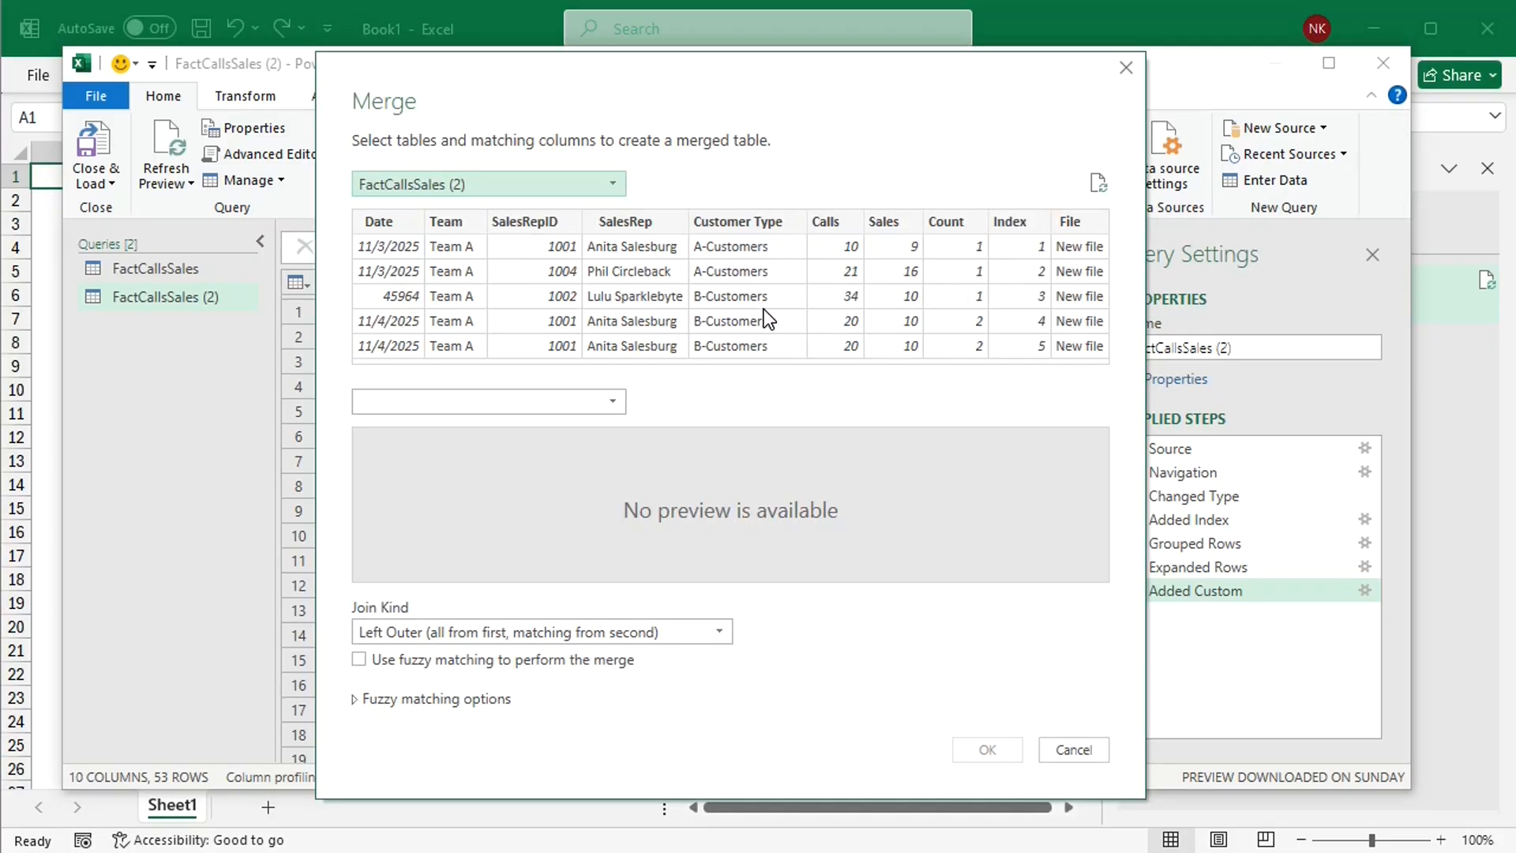
{"action": "left_click", "coordinate": [616, 189]}
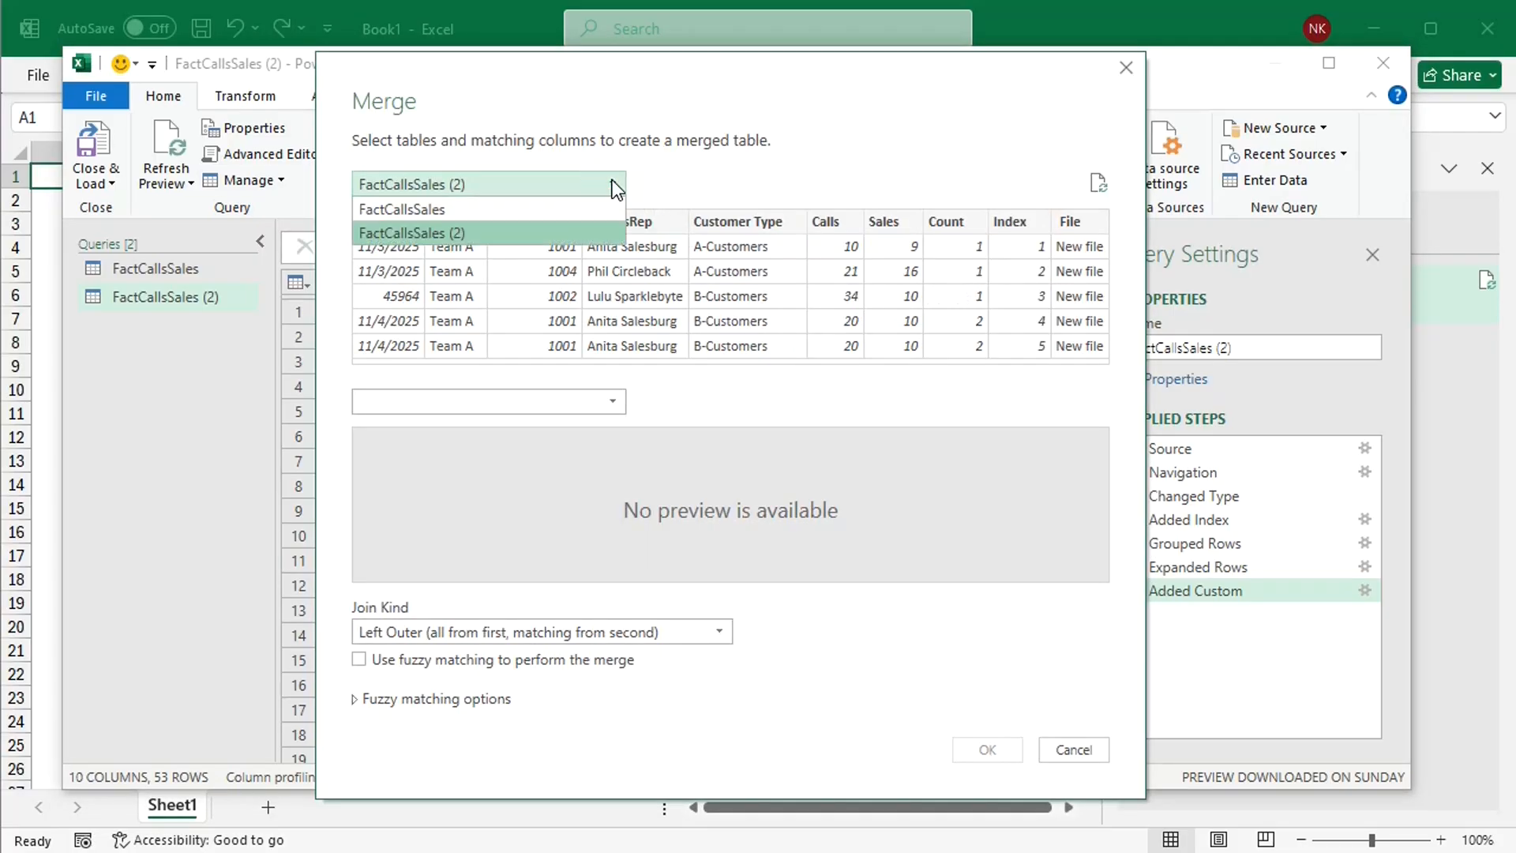
{"action": "left_click", "coordinate": [542, 198]}
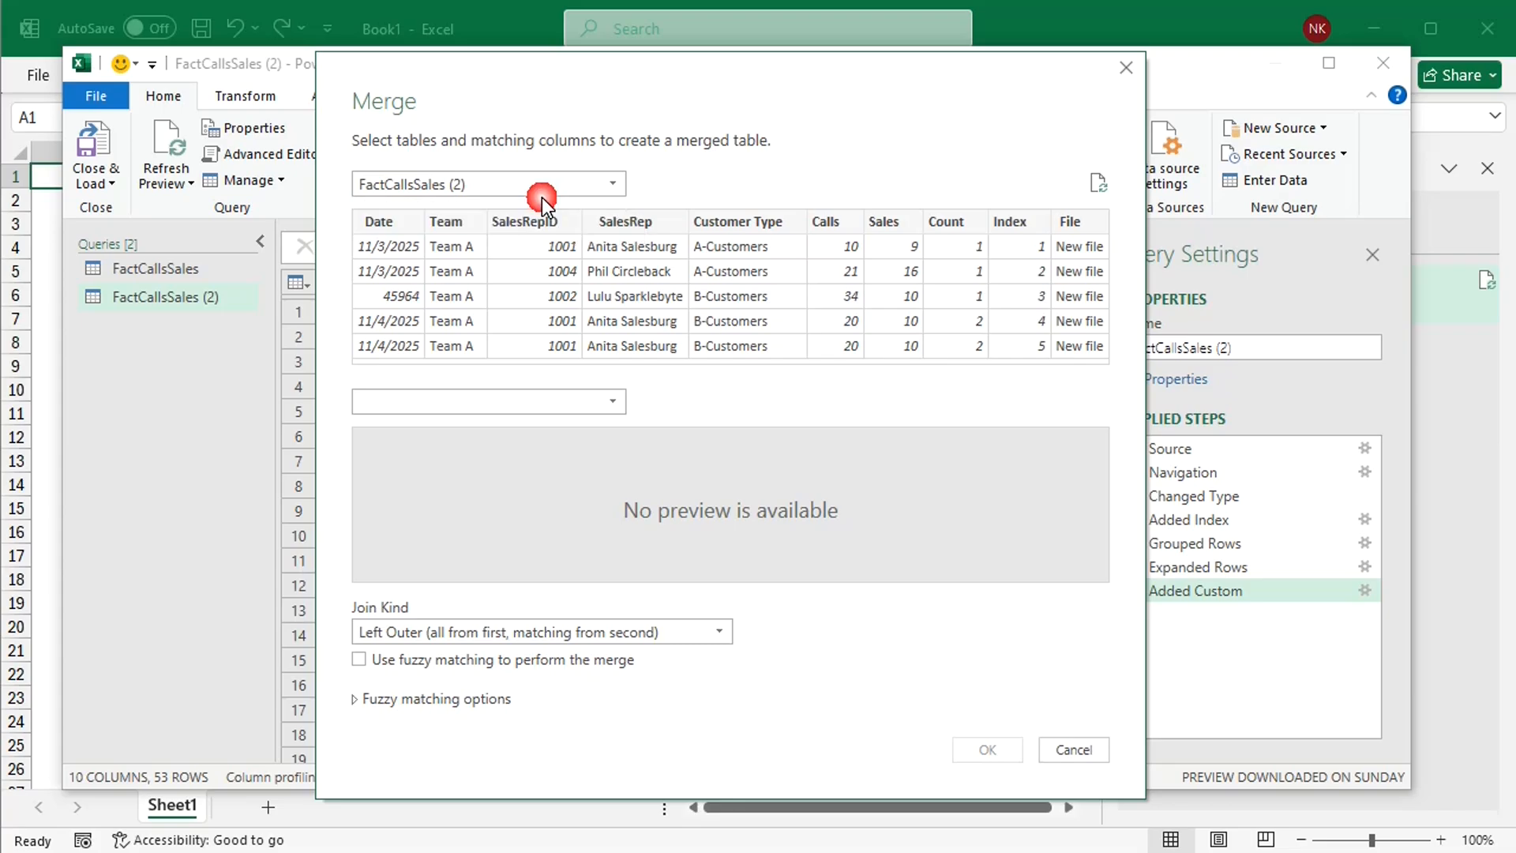
{"action": "left_click", "coordinate": [608, 407]}
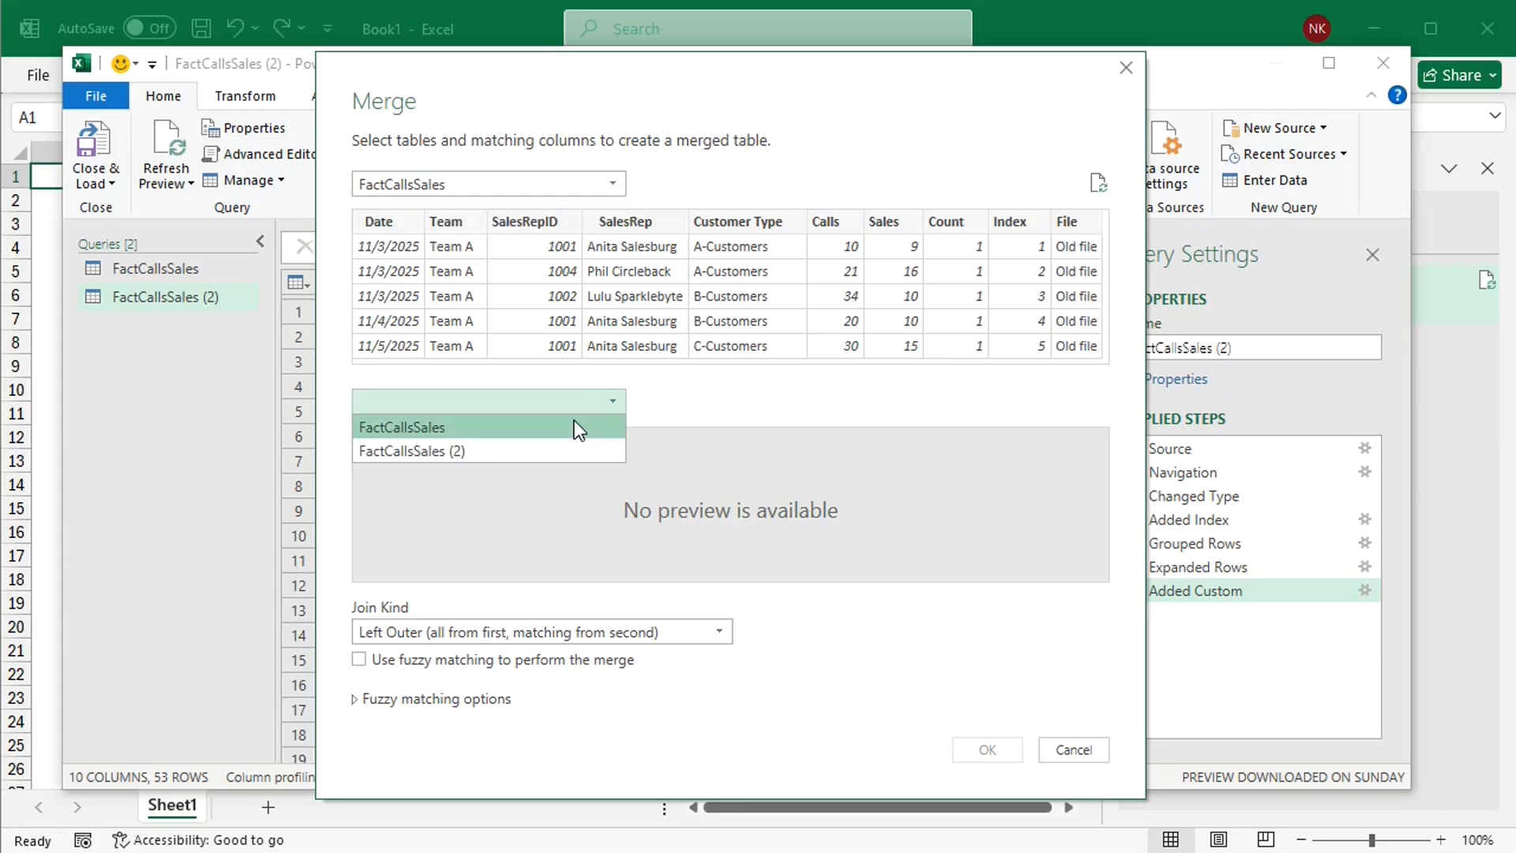
{"action": "left_click", "coordinate": [511, 450]}
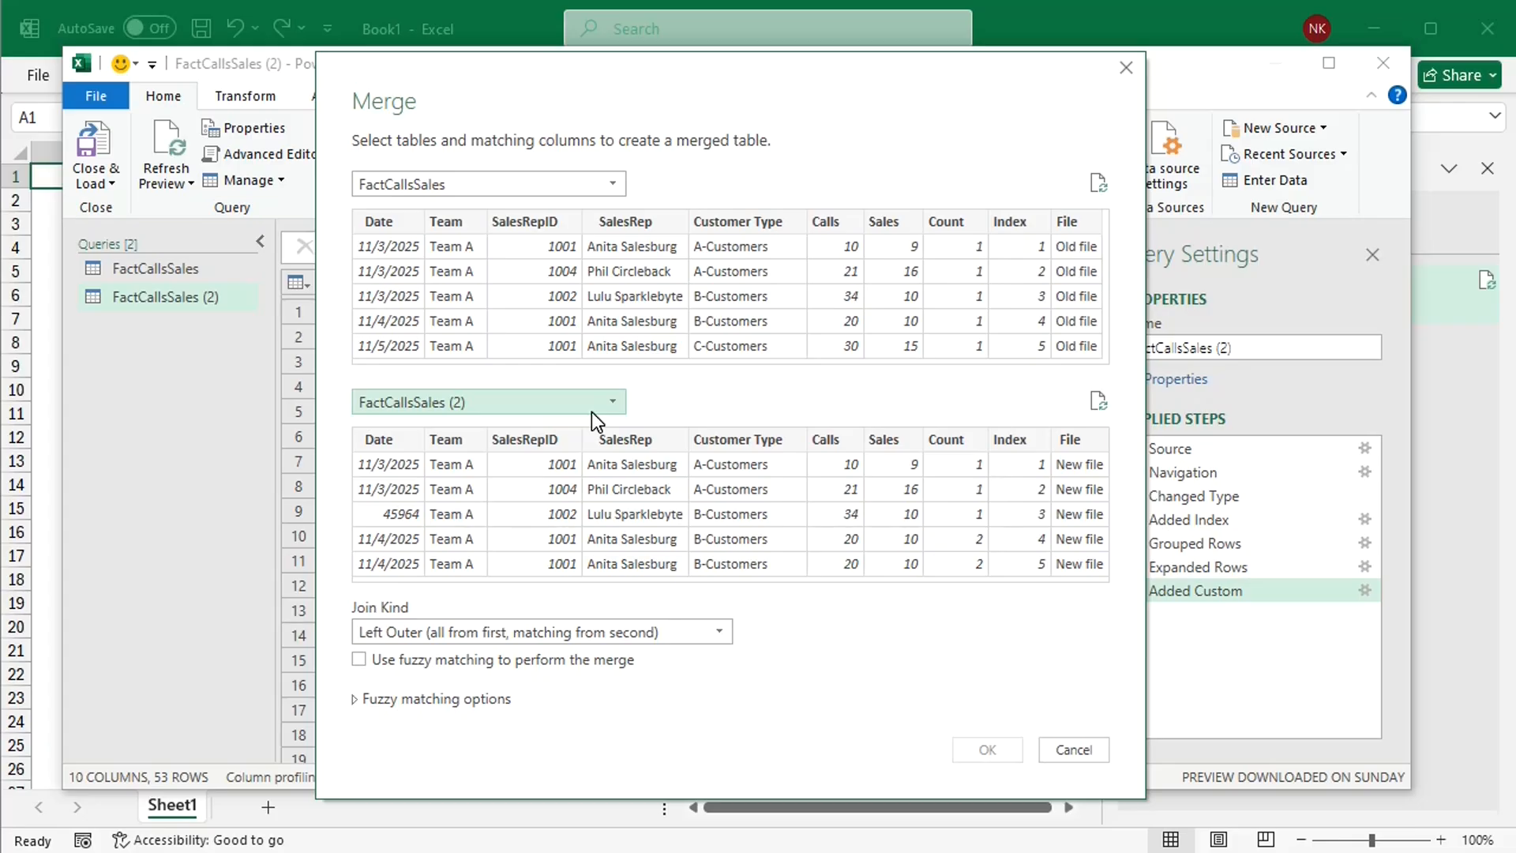
Step: Match the Date, Team, SalesRepID and SalesRep columns, in that order, between the two merge tables
{"action": "left_click", "coordinate": [390, 225]}
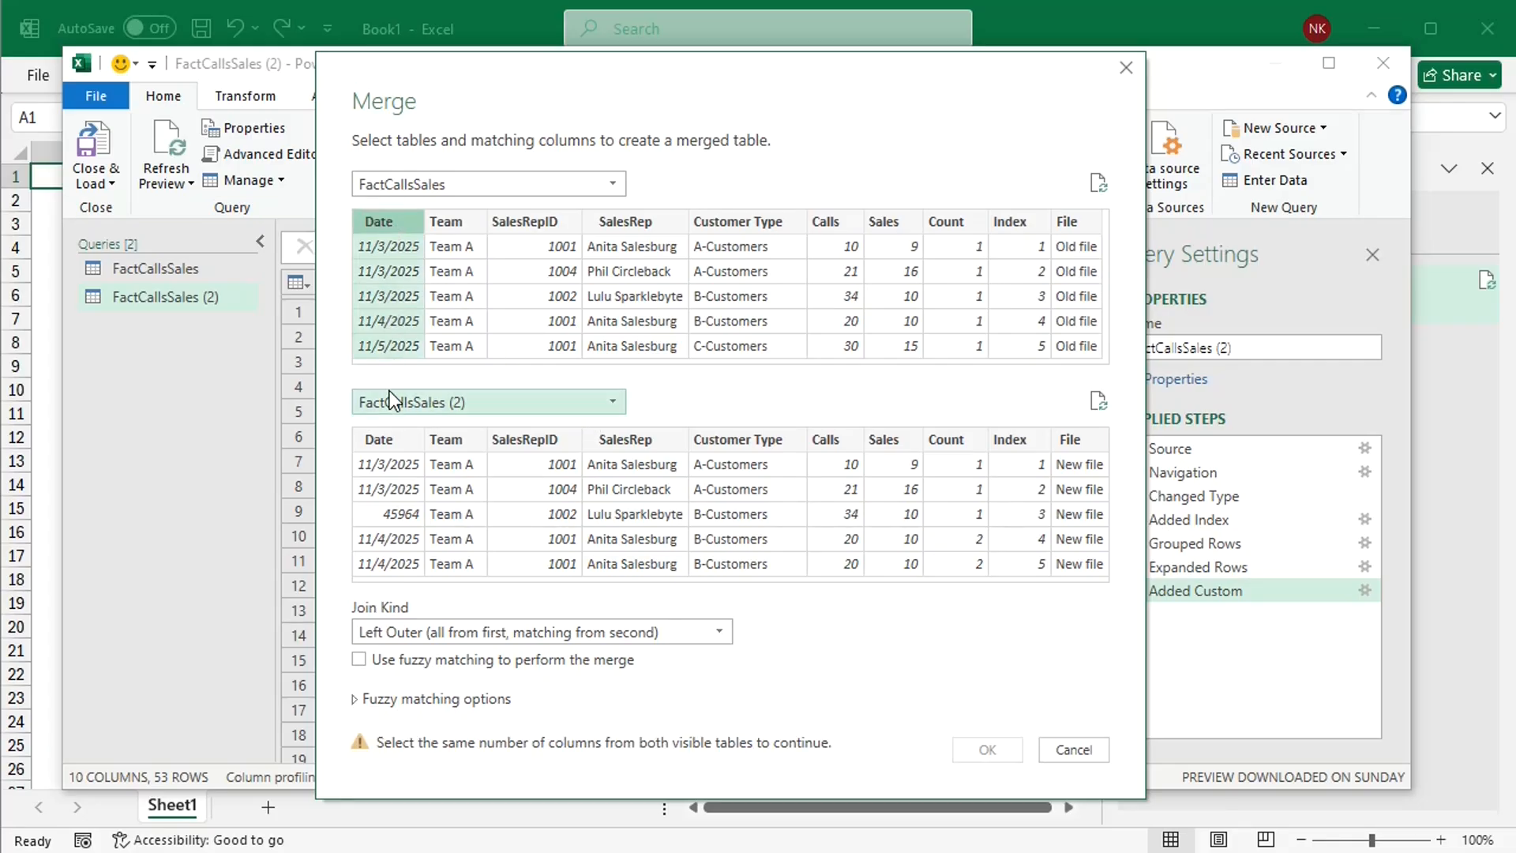
{"action": "left_click", "coordinate": [390, 447]}
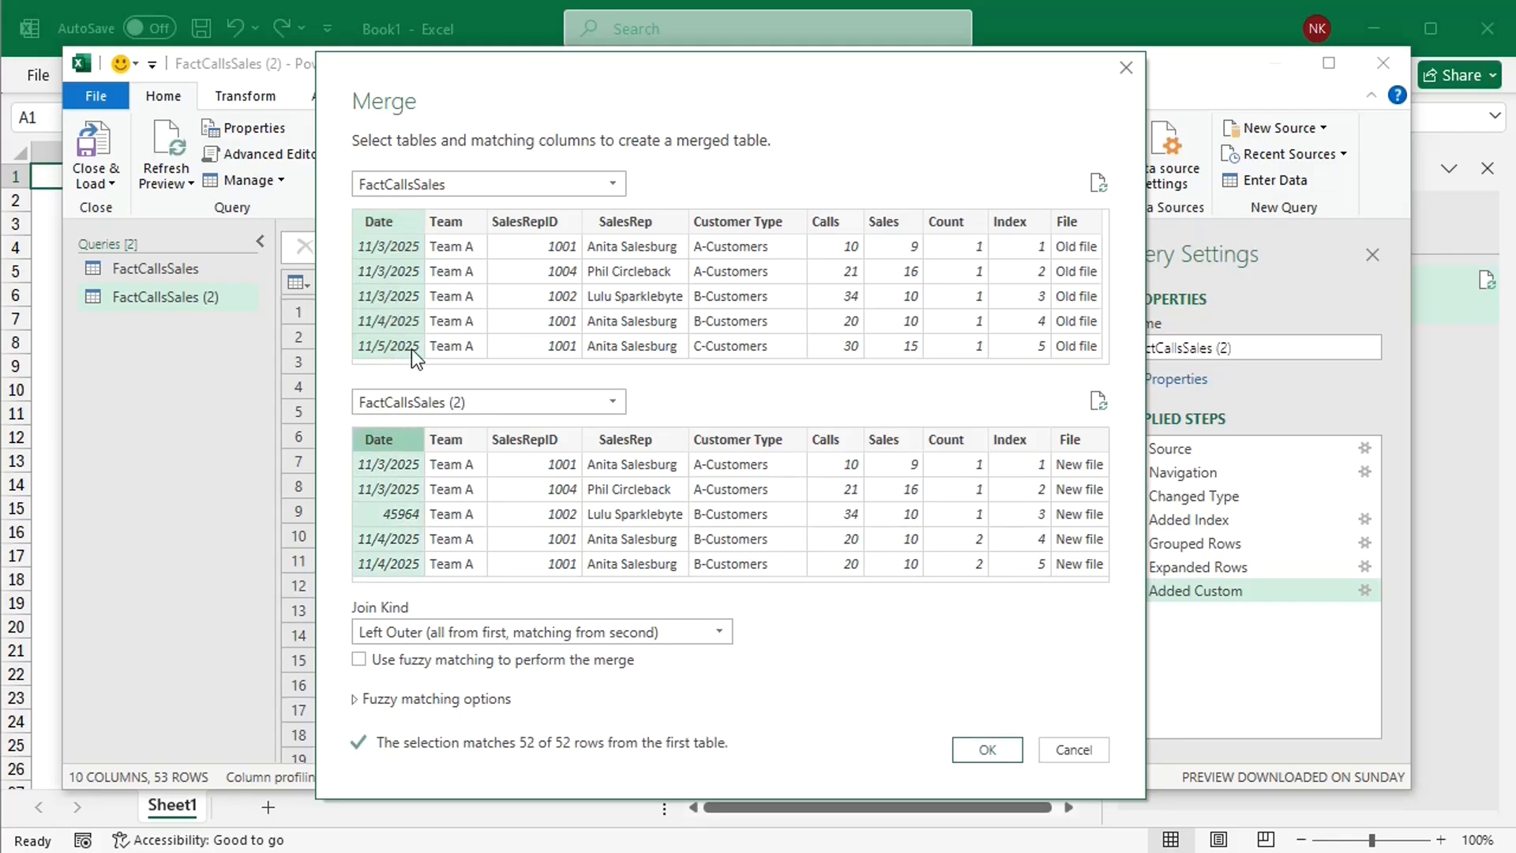
{"action": "left_click", "coordinate": [454, 224], "text": "ctrl"}
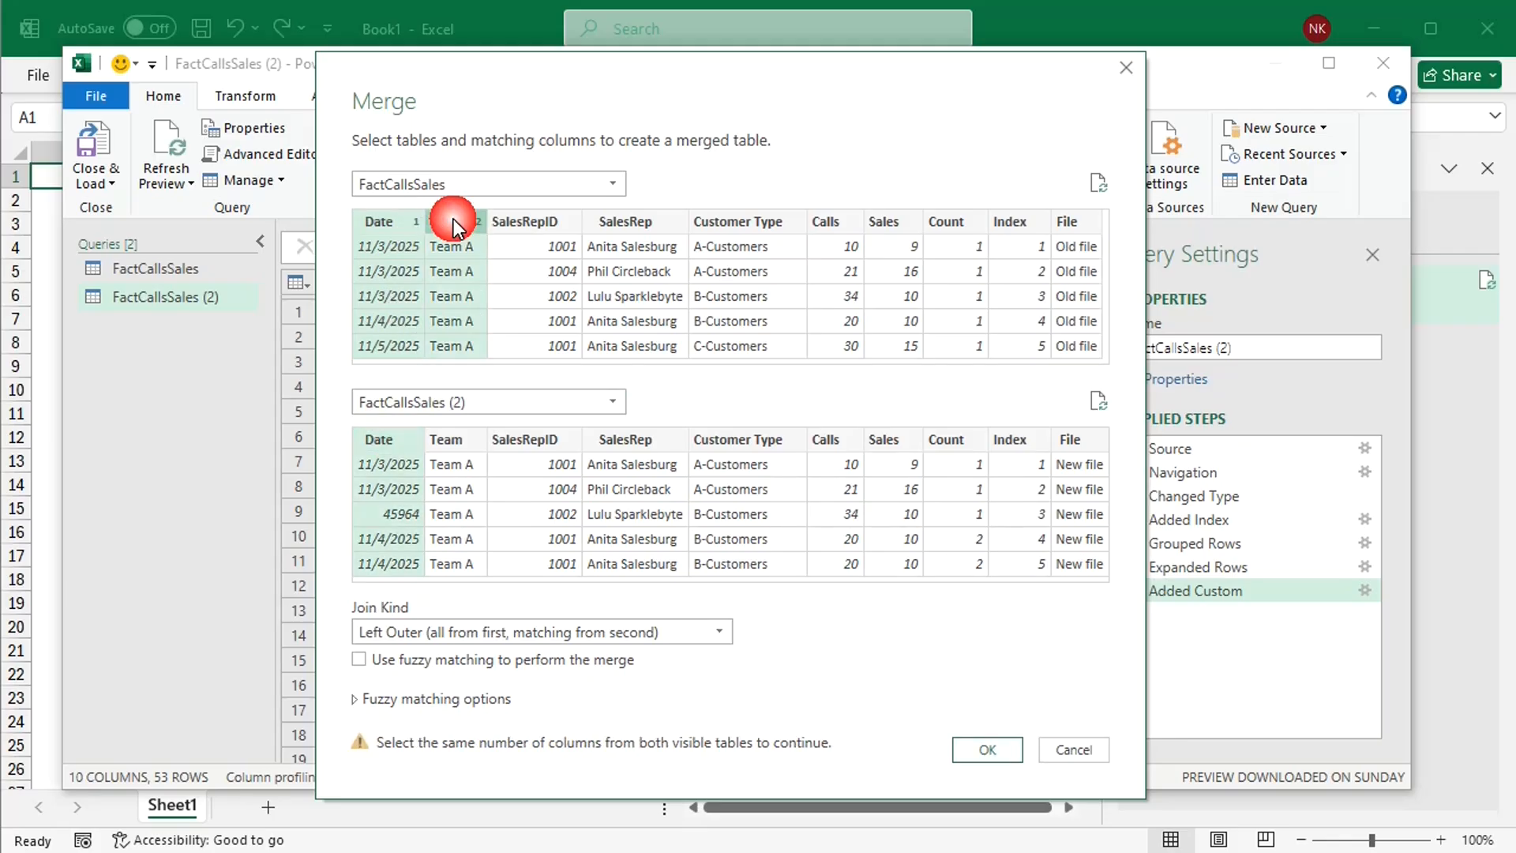
{"action": "left_click", "coordinate": [443, 434], "text": "ctrl"}
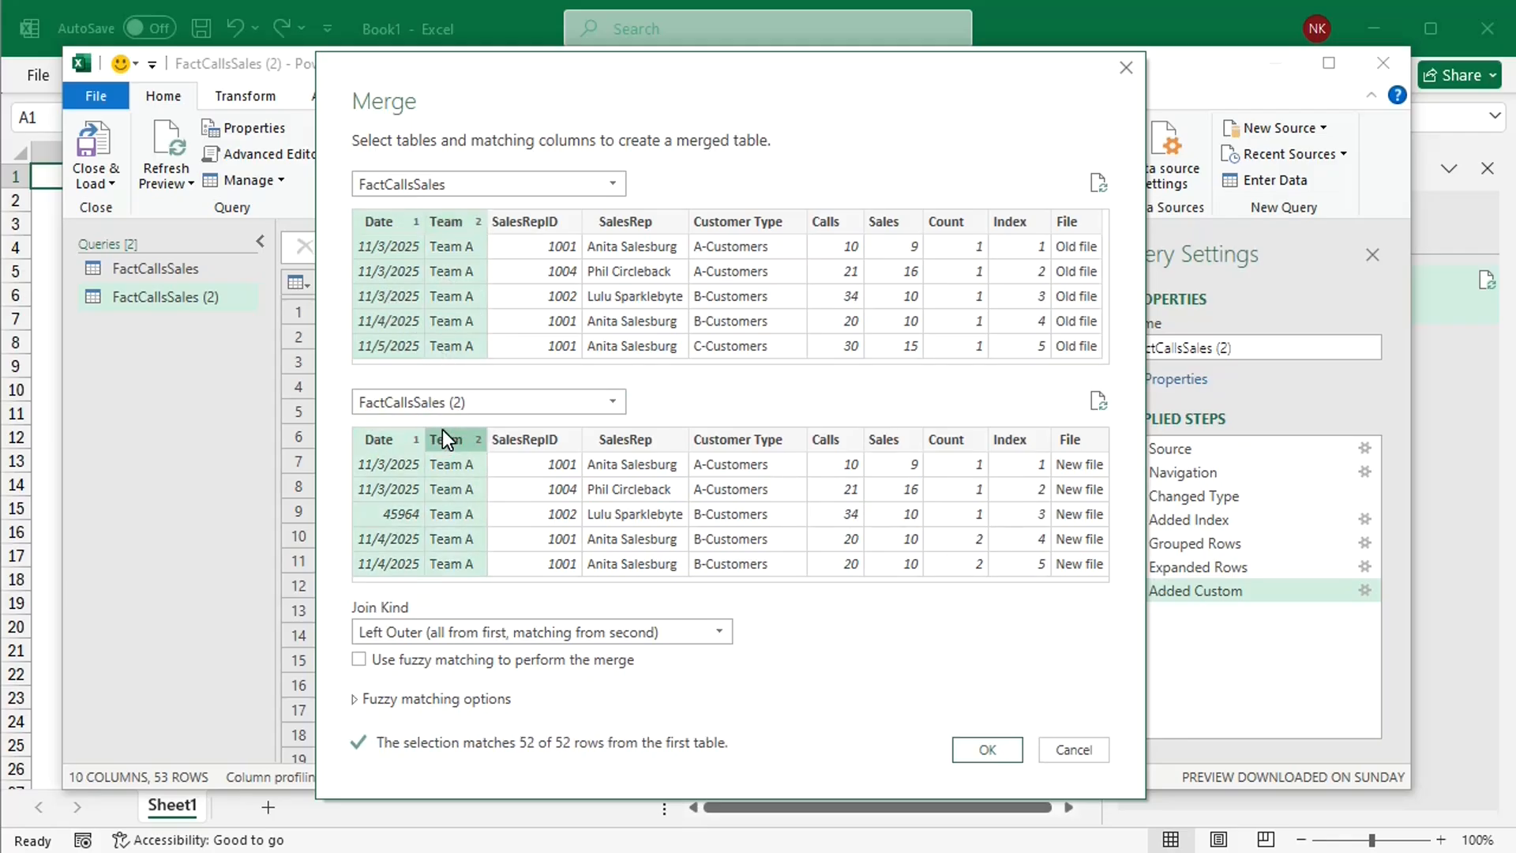
{"action": "left_click", "coordinate": [528, 214], "text": "ctrl"}
{"action": "left_click", "coordinate": [523, 437], "text": "ctrl"}
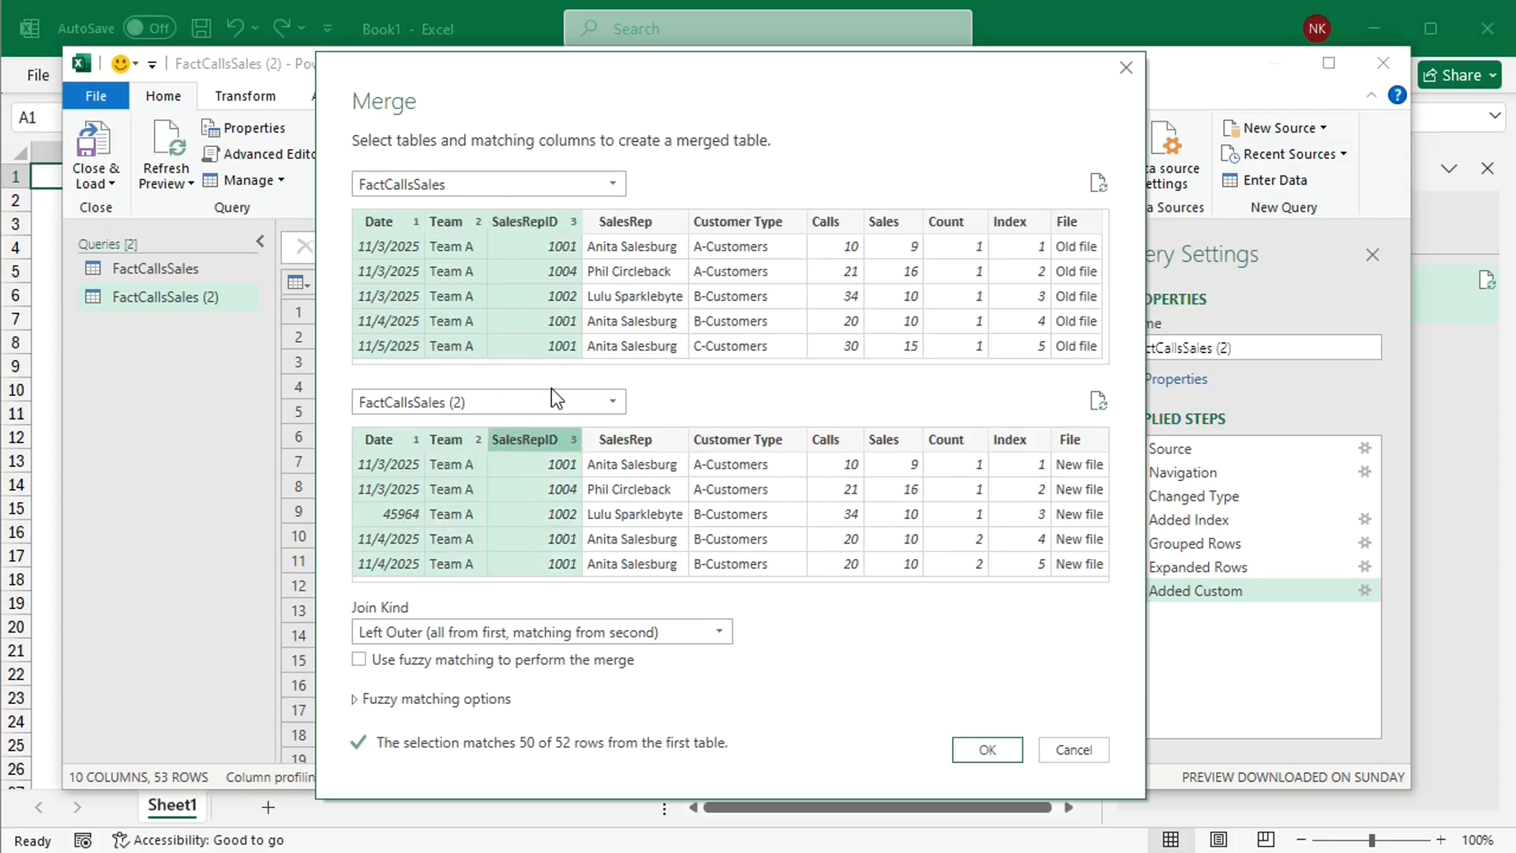
{"action": "left_click", "coordinate": [638, 223], "text": "ctrl"}
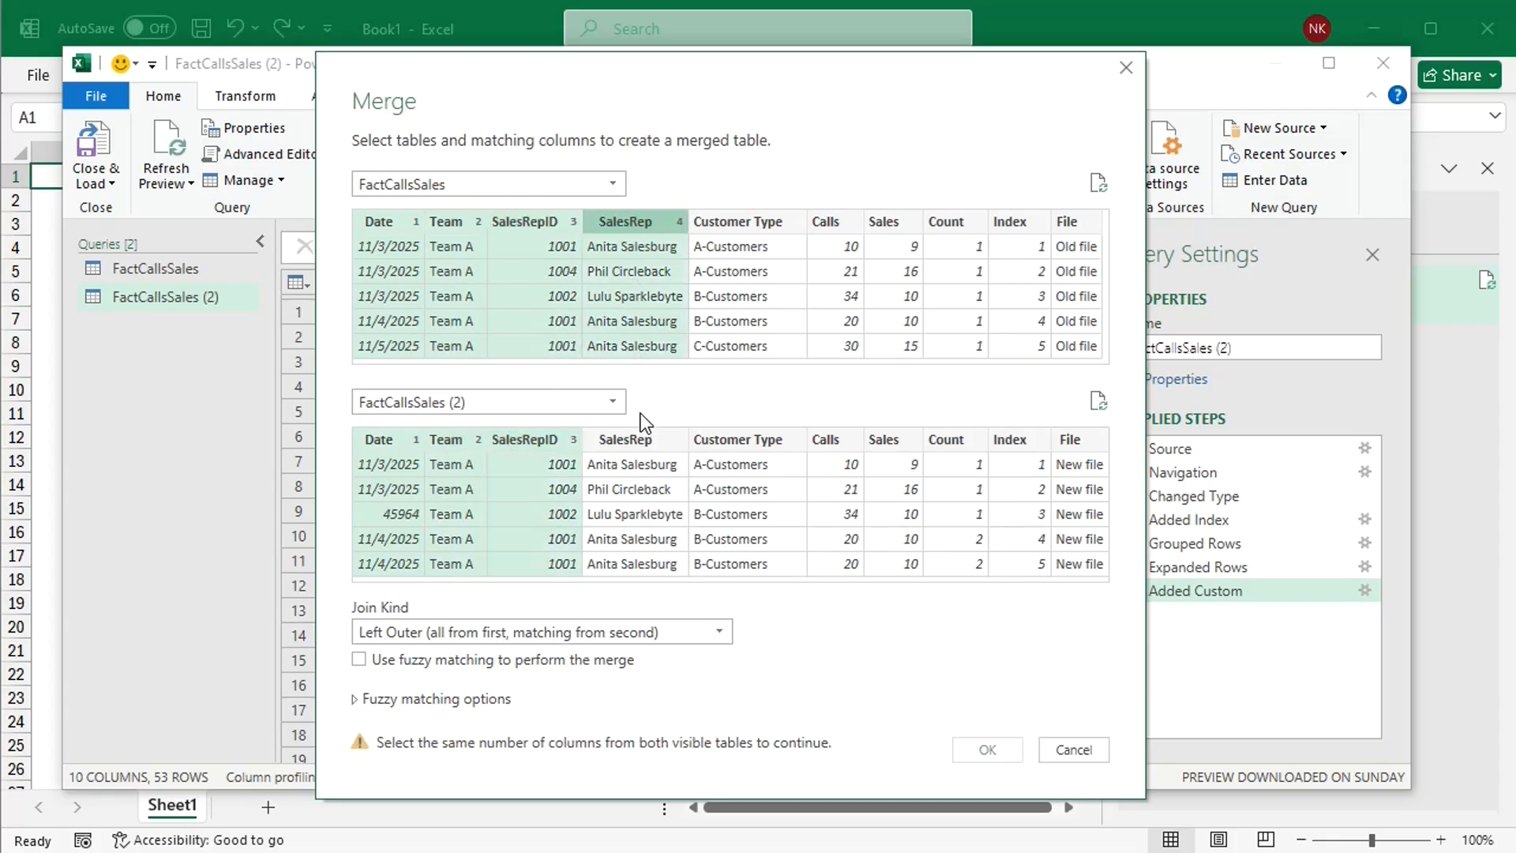
{"action": "left_click", "coordinate": [643, 434], "text": "ctrl"}
Step: Add Customer Type, Calls, Sales and Count, in that order, as further matching columns in both merge tables
{"action": "left_click", "coordinate": [760, 224], "text": "ctrl"}
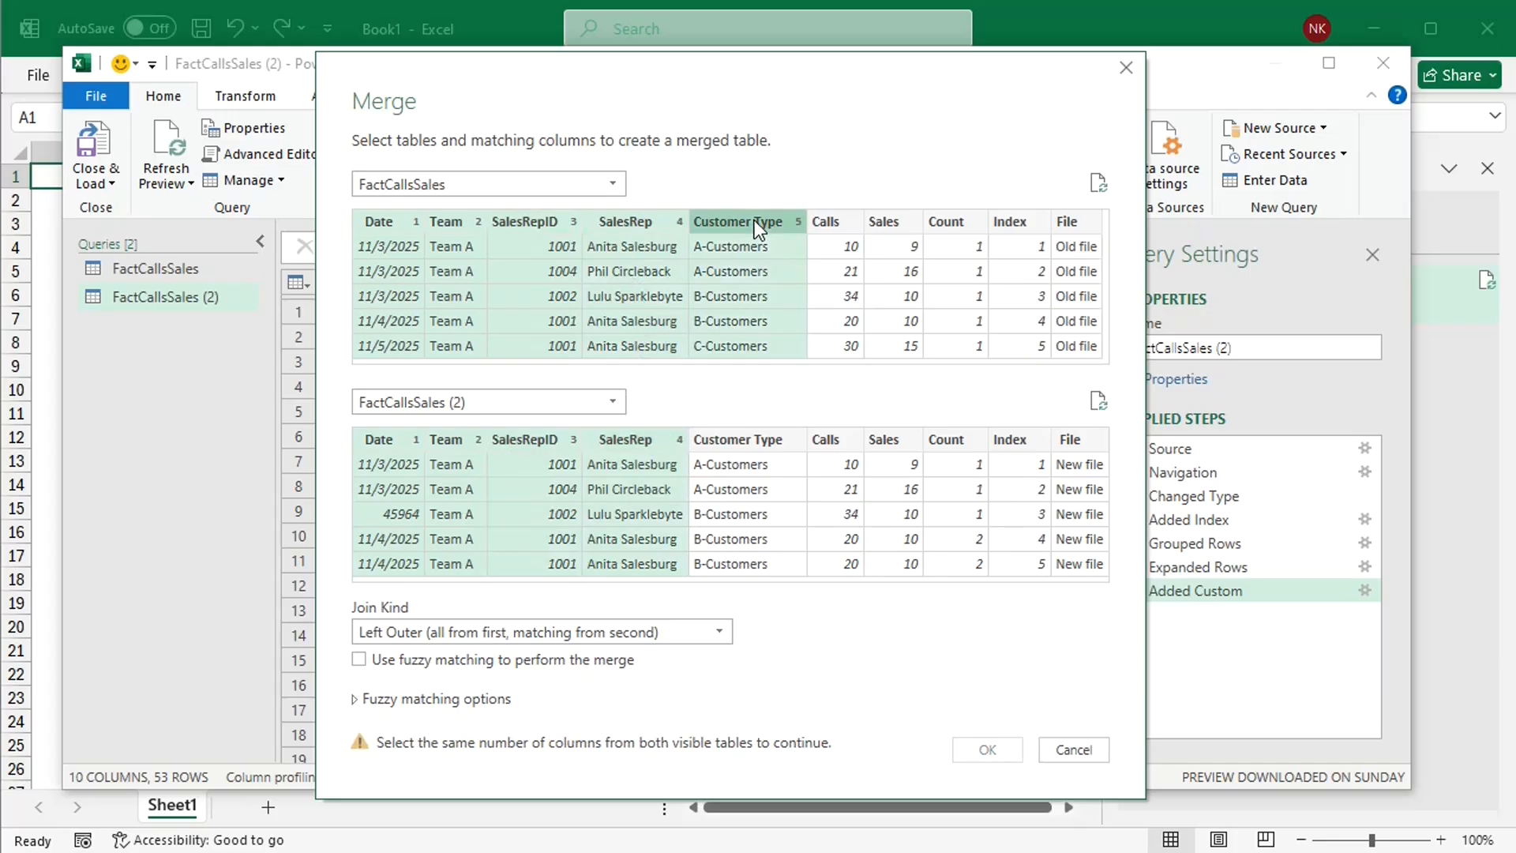
{"action": "left_click", "coordinate": [762, 438], "text": "ctrl"}
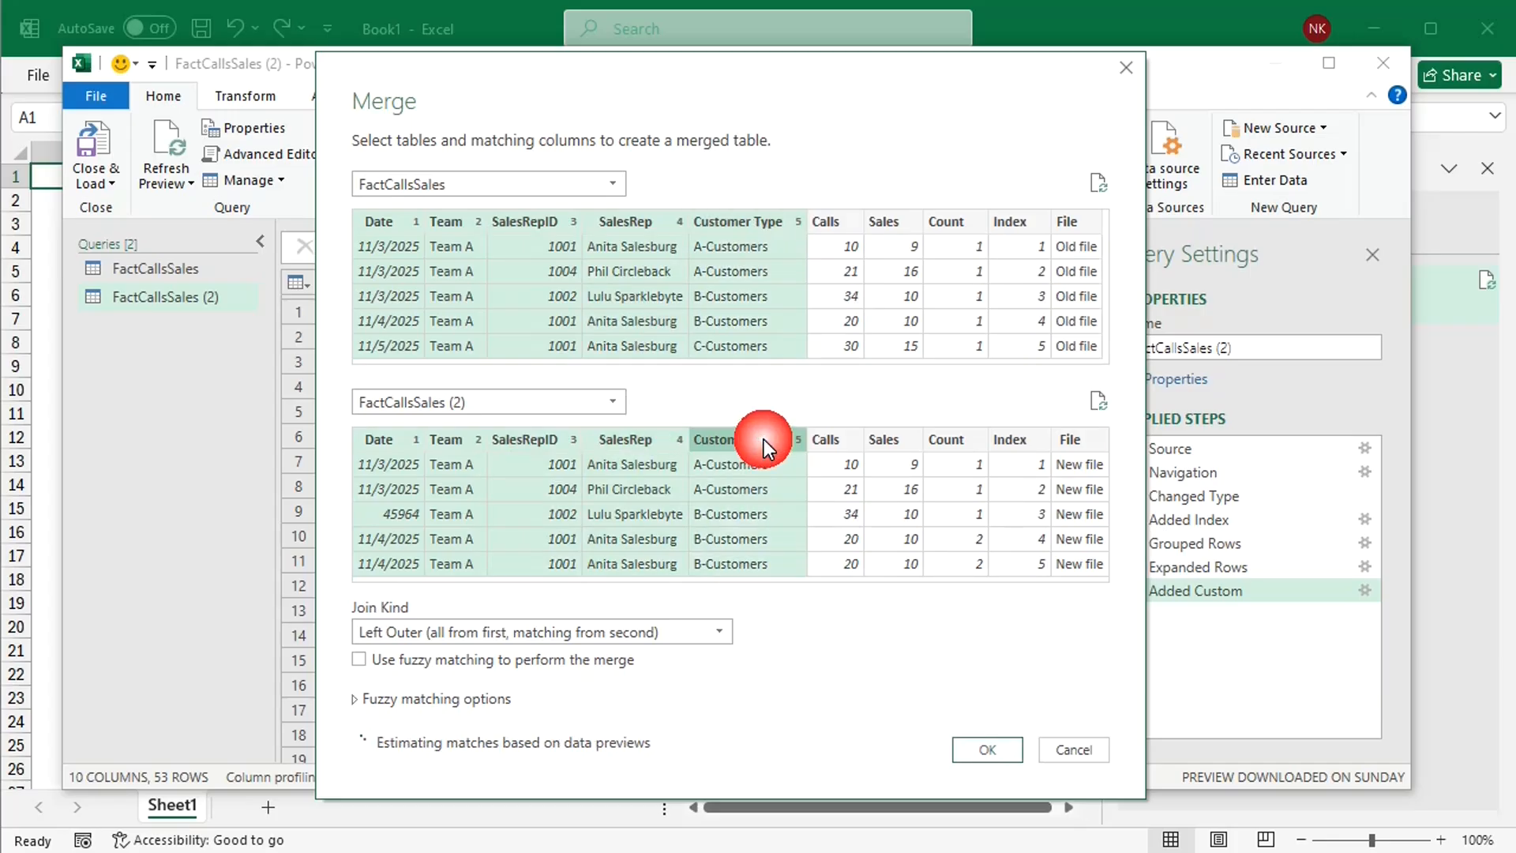
{"action": "left_click", "coordinate": [835, 225], "text": "ctrl"}
{"action": "left_click", "coordinate": [839, 440], "text": "ctrl"}
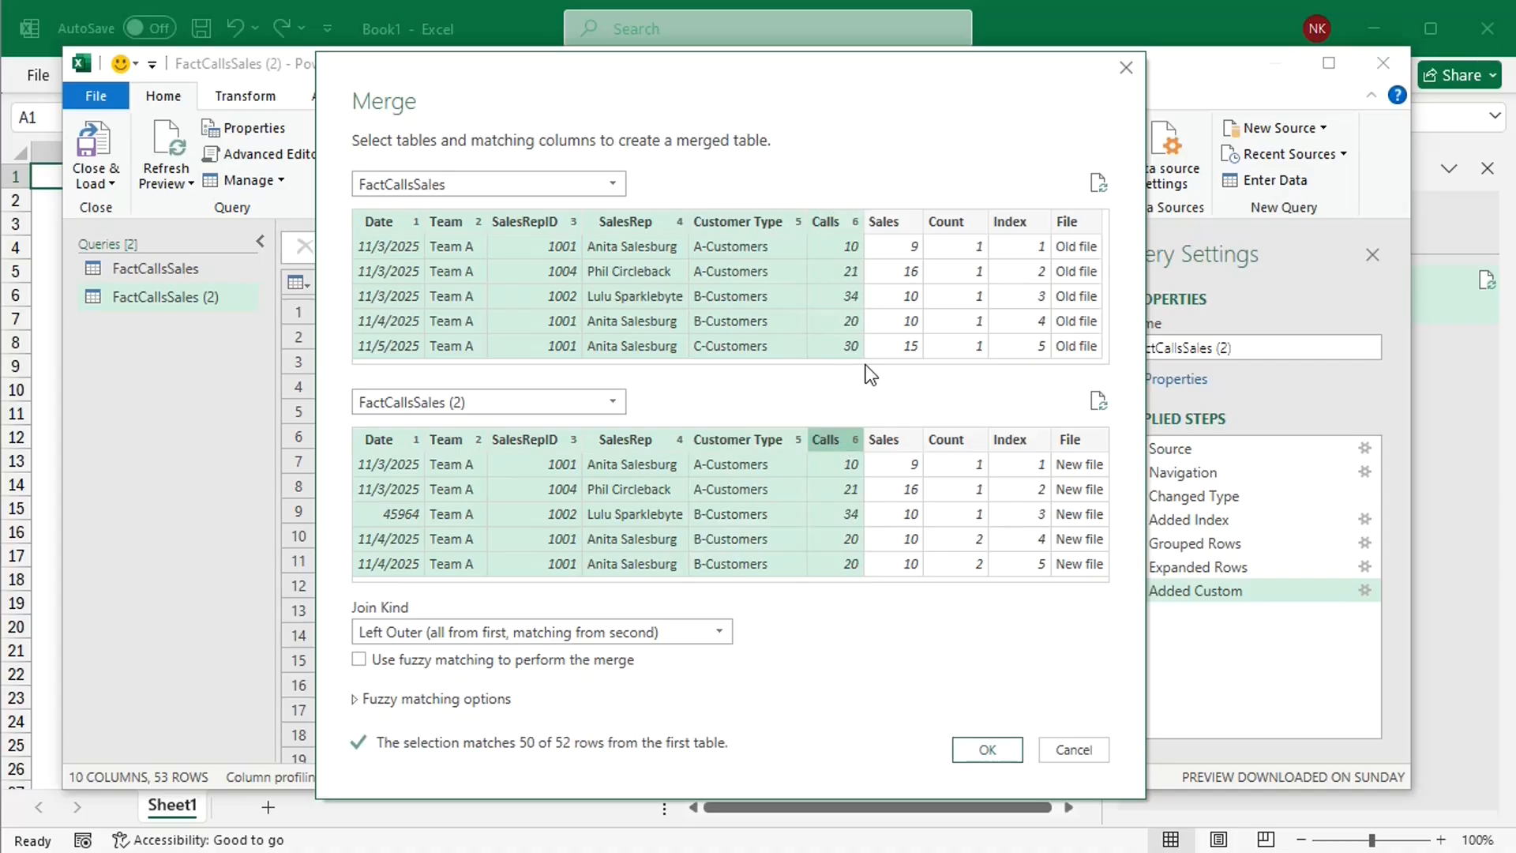
{"action": "left_click", "coordinate": [890, 224], "text": "ctrl"}
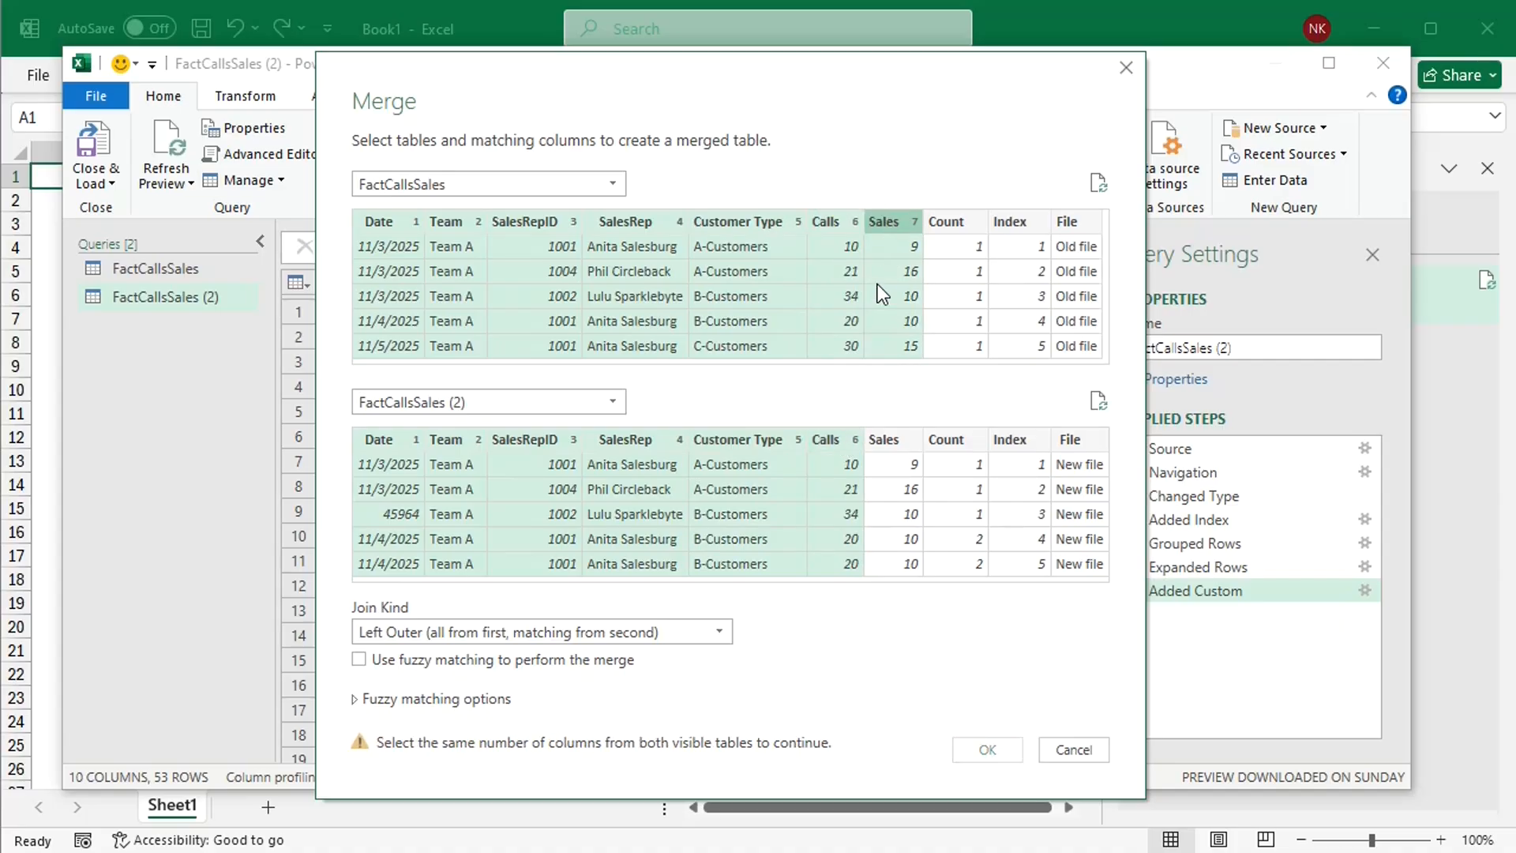
{"action": "left_click", "coordinate": [888, 434], "text": "ctrl"}
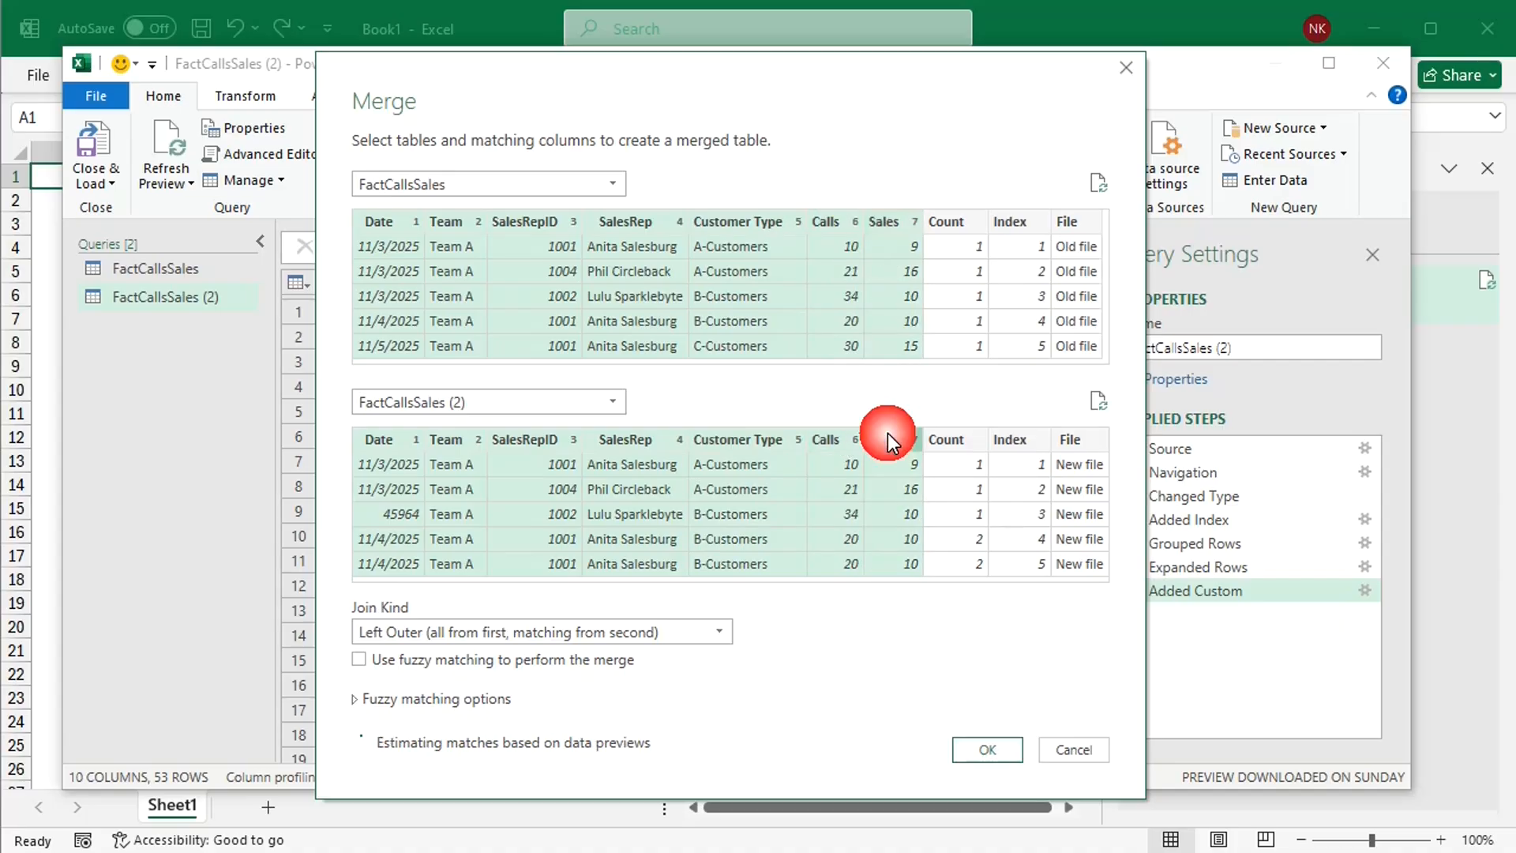
{"action": "left_click", "coordinate": [964, 218], "text": "ctrl"}
{"action": "left_click", "coordinate": [944, 450], "text": "ctrl"}
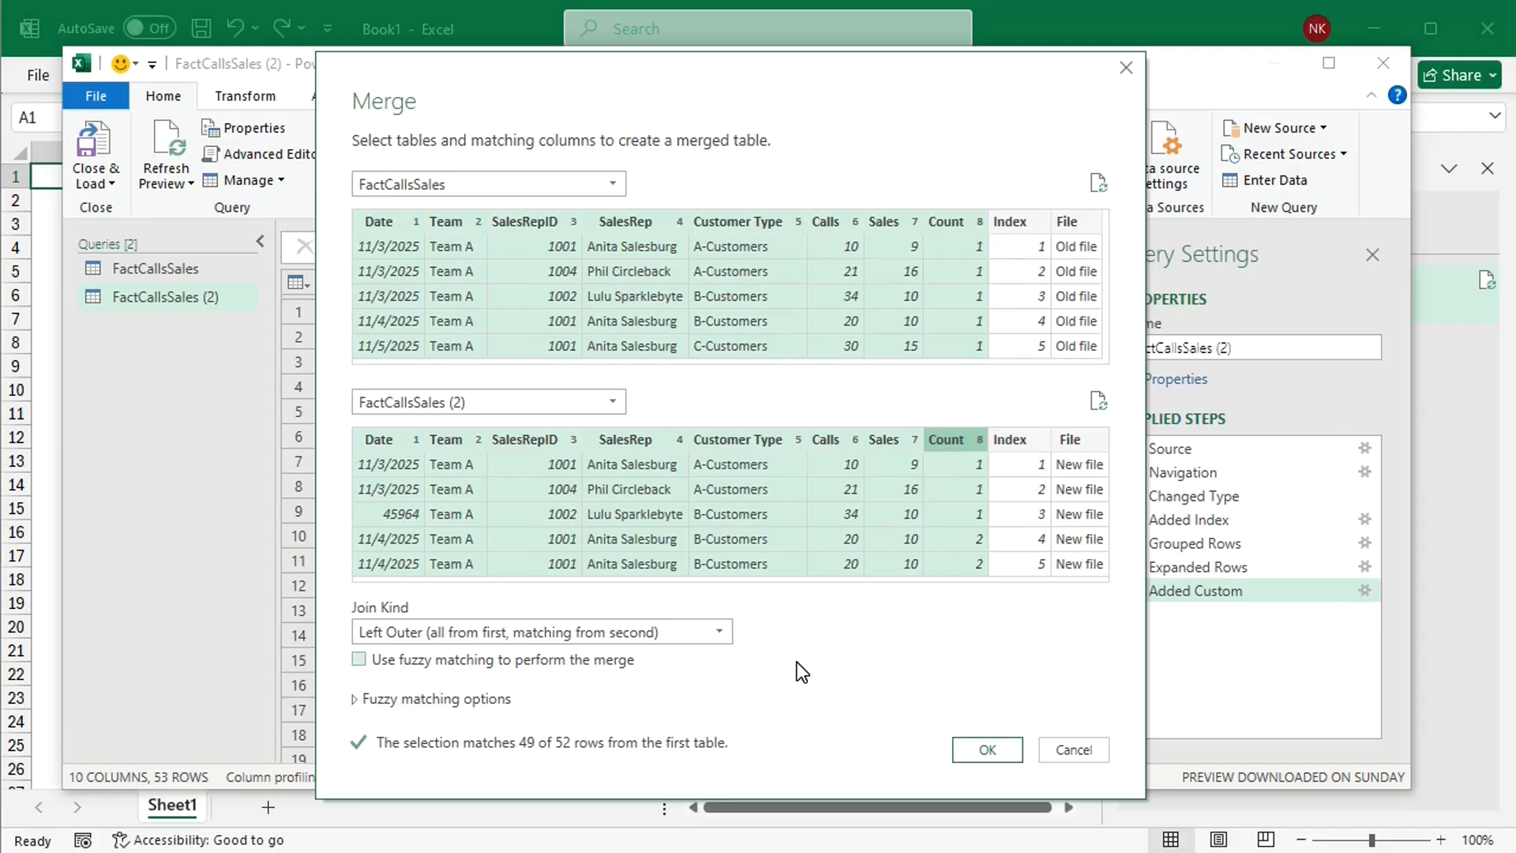
Step: Set the join kind to Full Outer (all rows from both) and create the merged query
{"action": "left_click", "coordinate": [724, 632]}
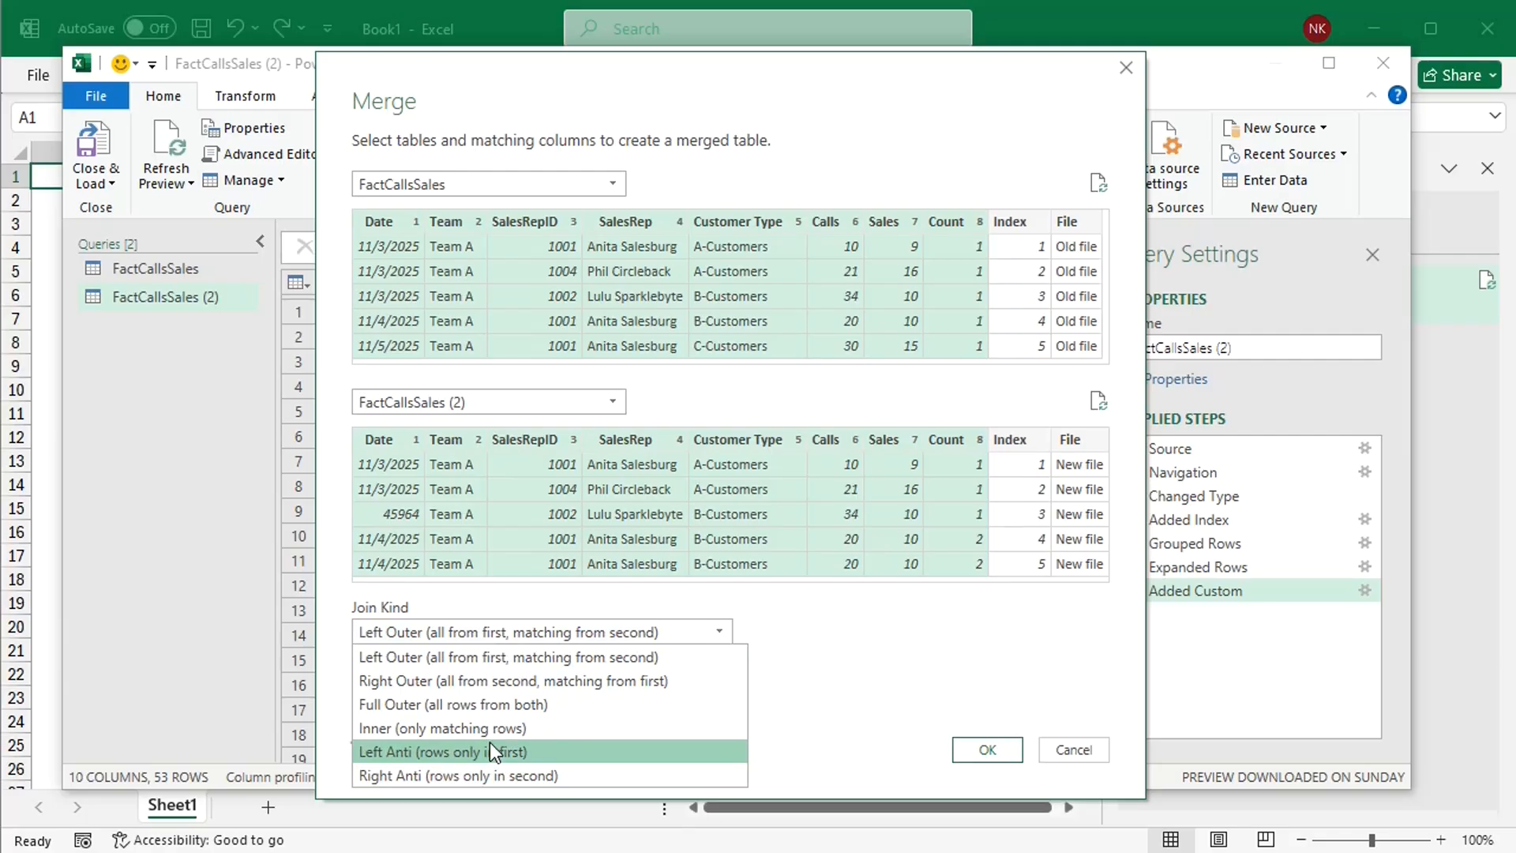
{"action": "left_click", "coordinate": [458, 704]}
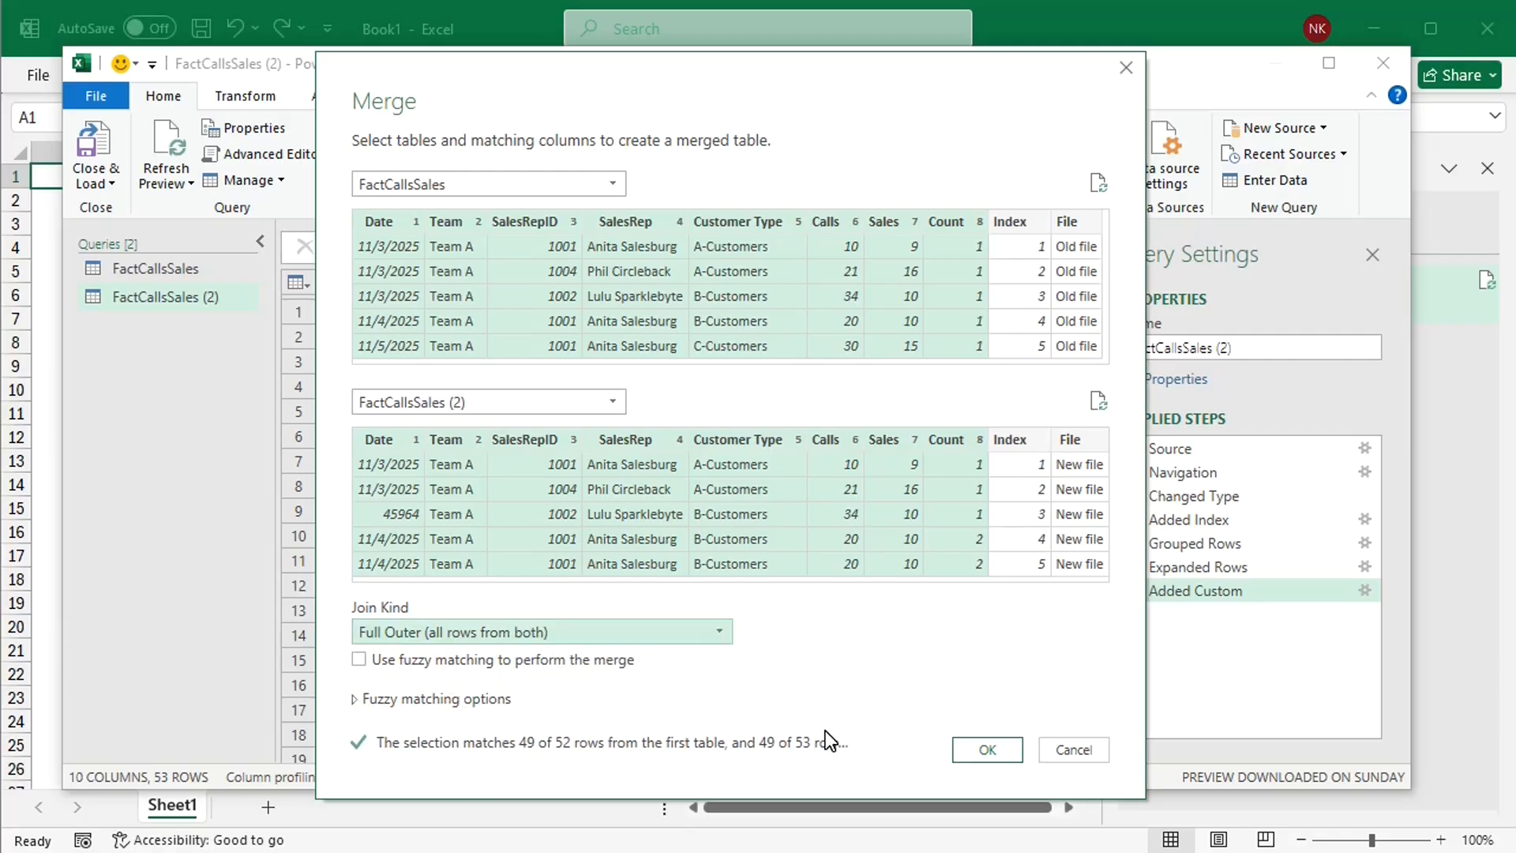
{"action": "left_click", "coordinate": [985, 752]}
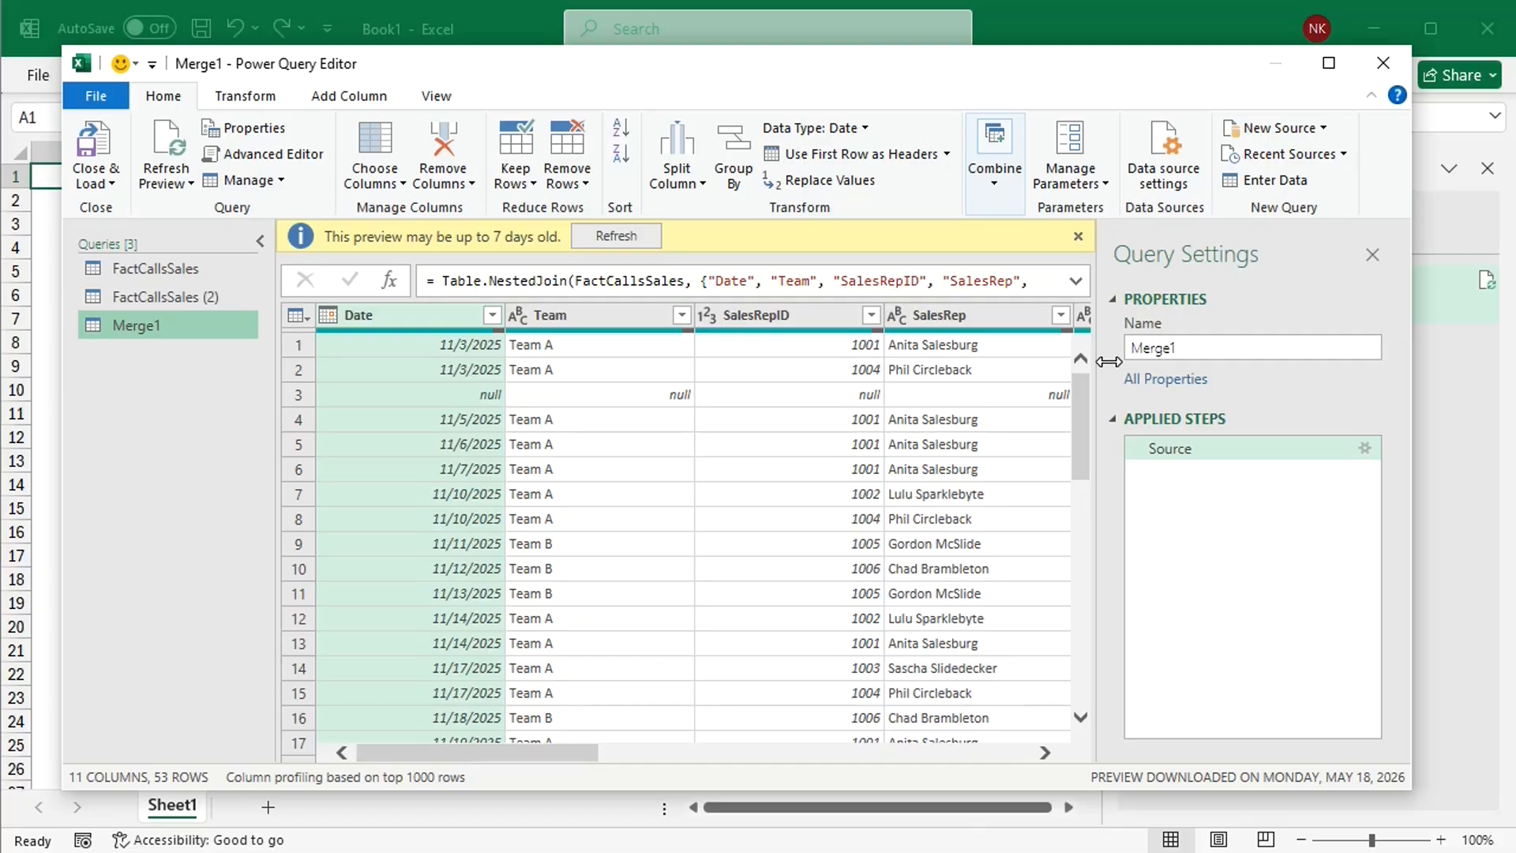
{"action": "left_click", "coordinate": [1078, 236]}
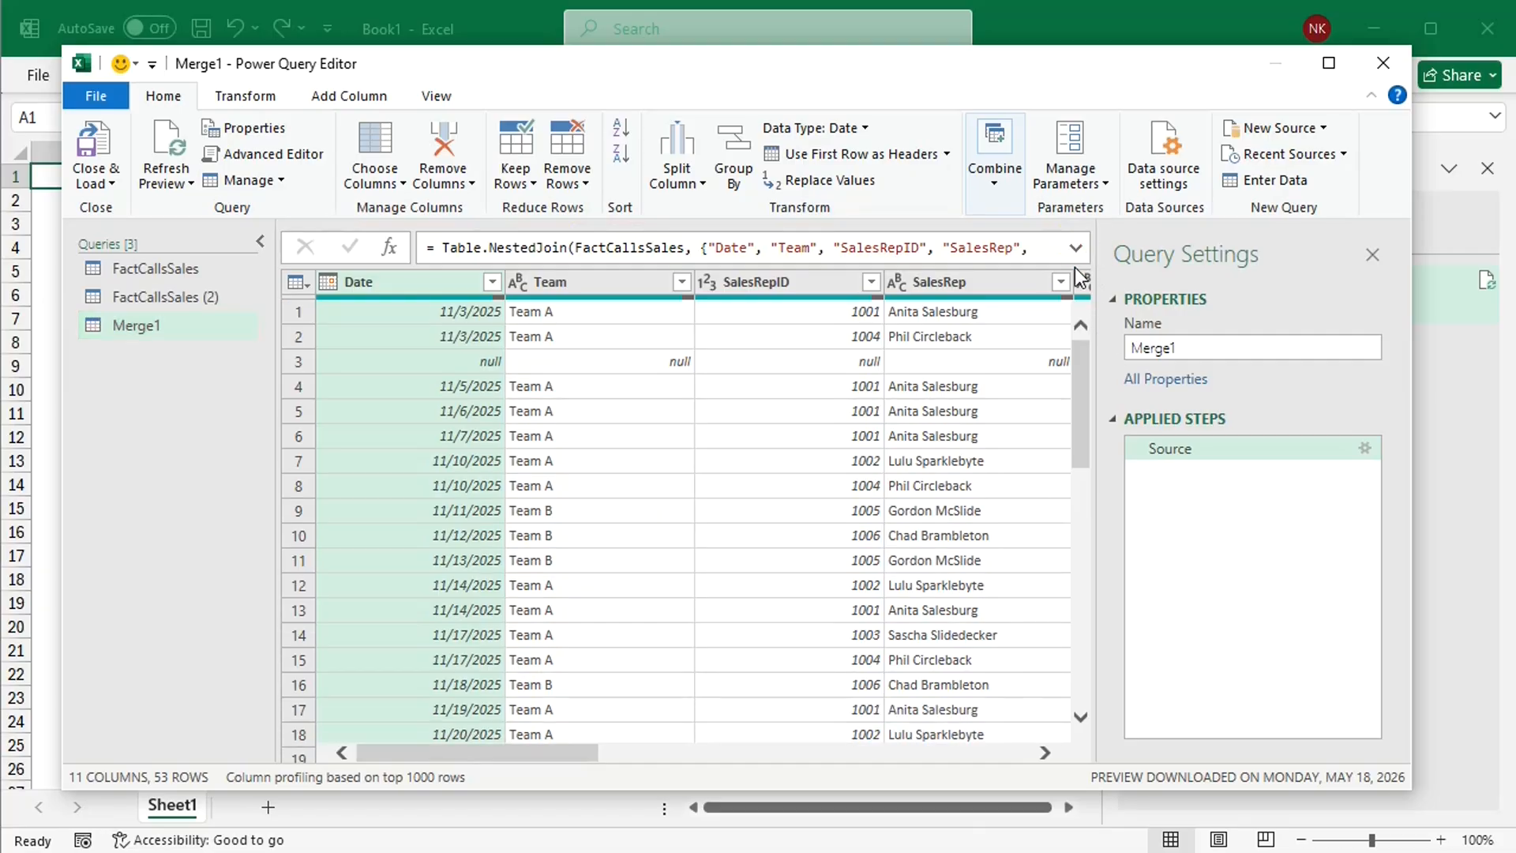
Step: Duplicate the Merge1 query
{"action": "left_click_drag", "start_coordinate": [572, 752], "coordinate": [1019, 742]}
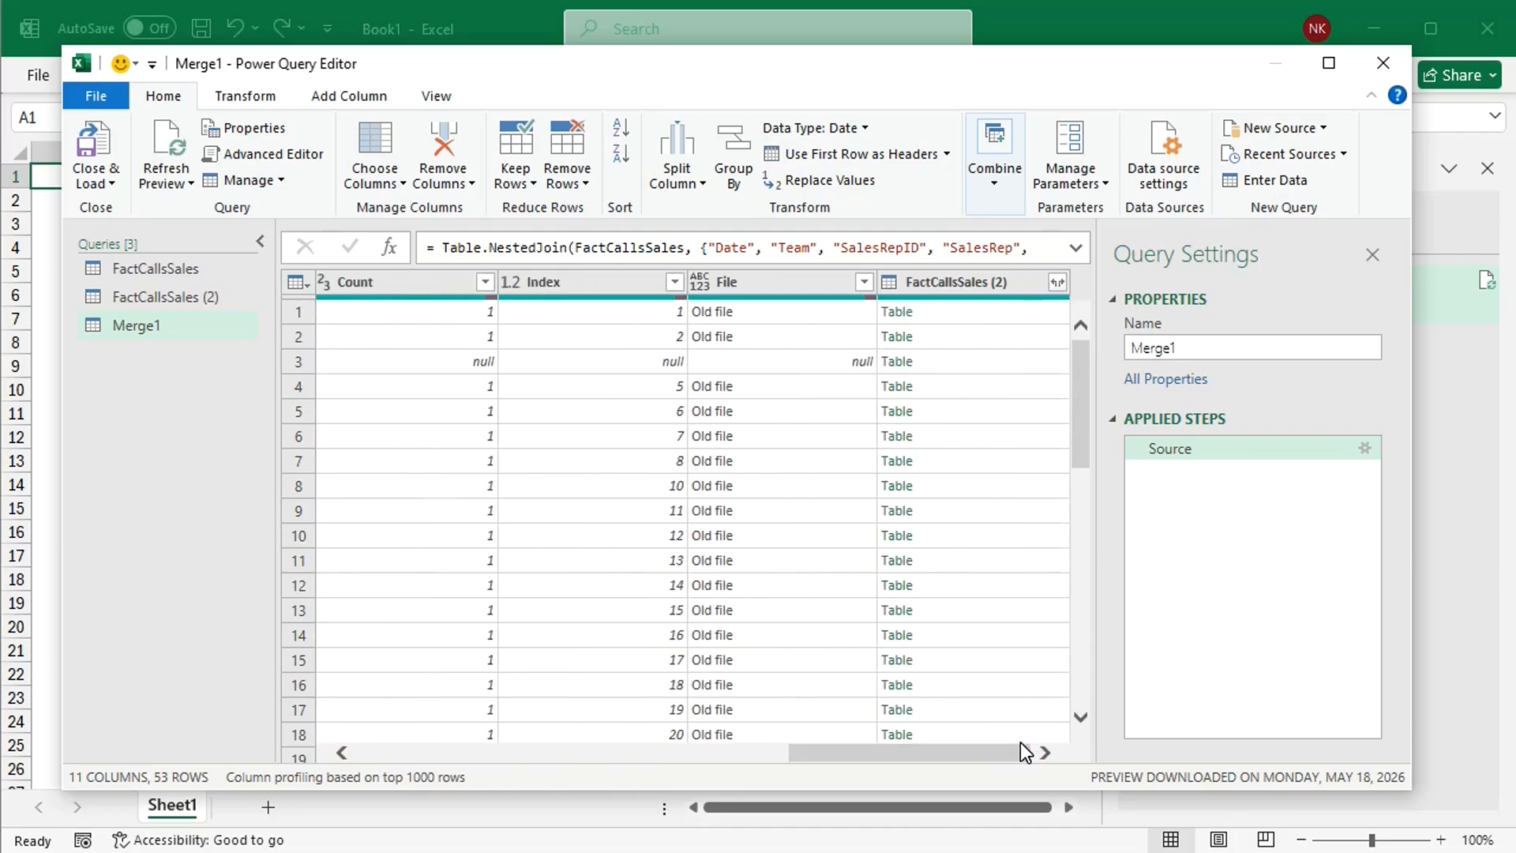
{"action": "left_click", "coordinate": [163, 326]}
{"action": "right_click", "coordinate": [162, 325]}
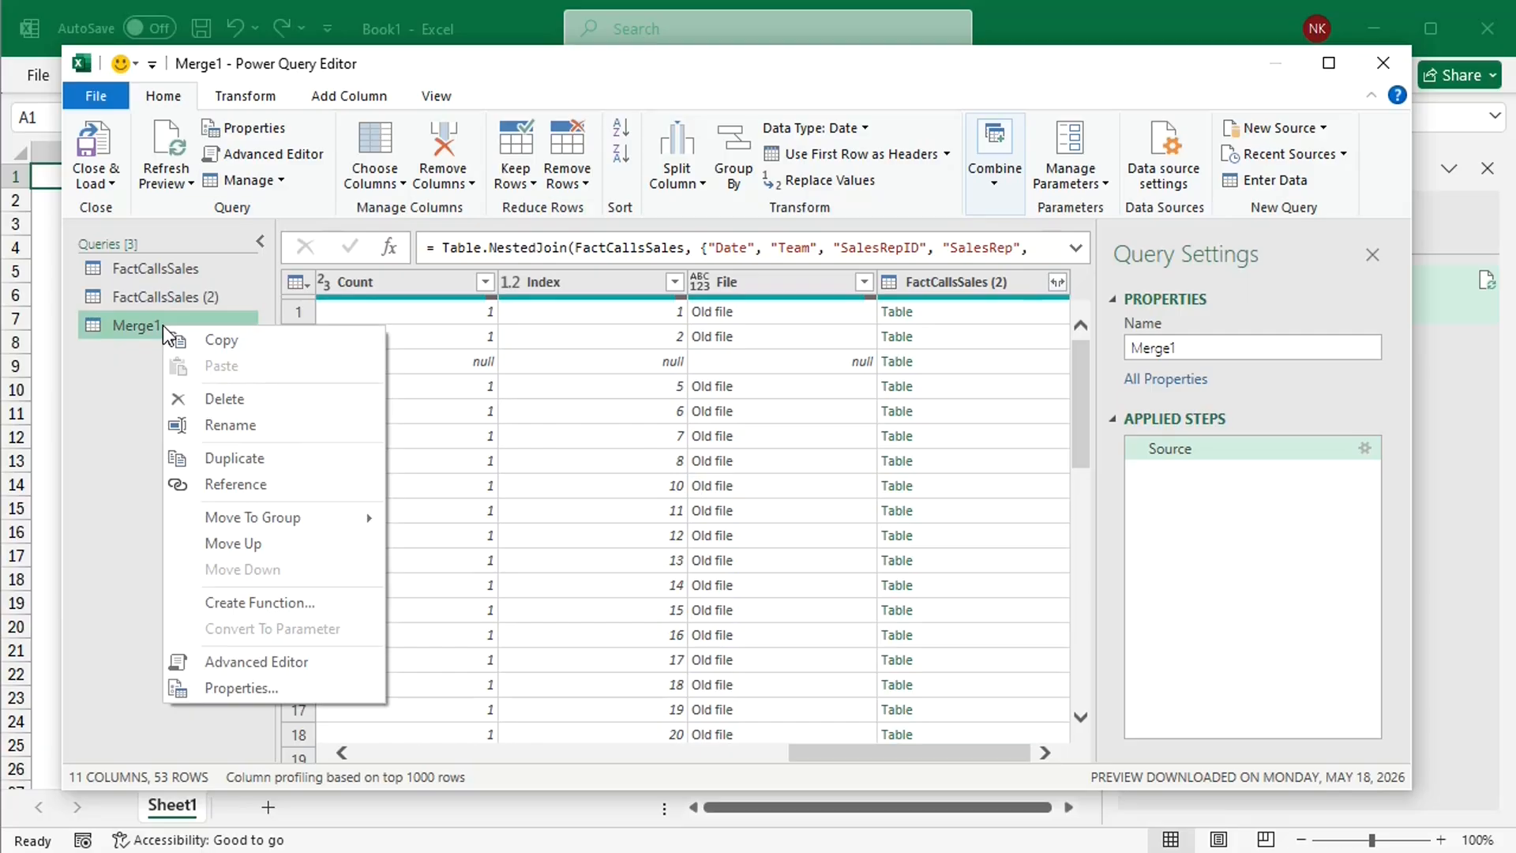
{"action": "left_click", "coordinate": [215, 457]}
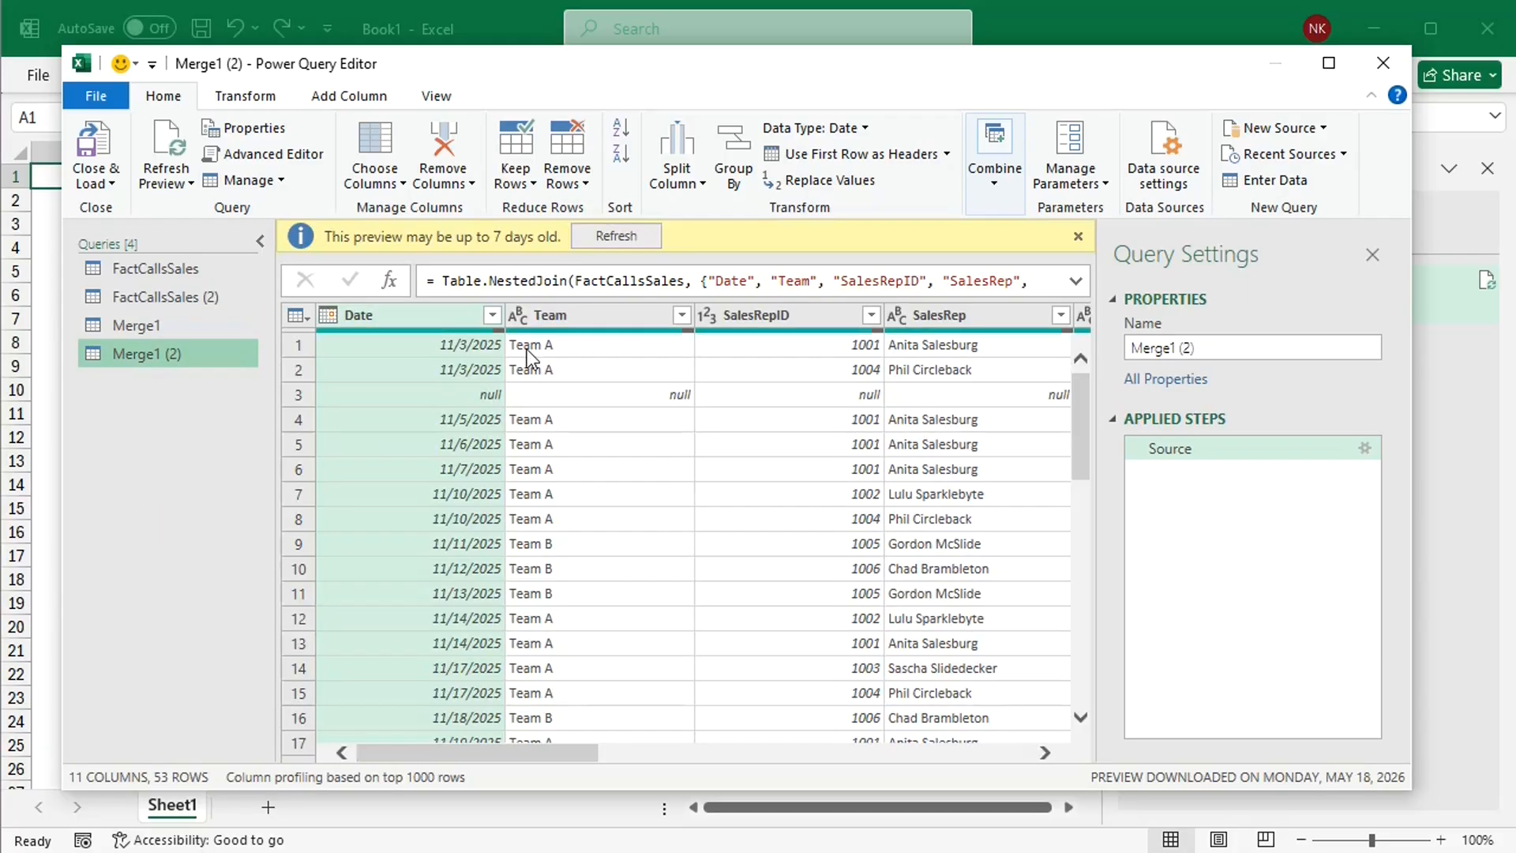
{"action": "left_click", "coordinate": [1077, 236]}
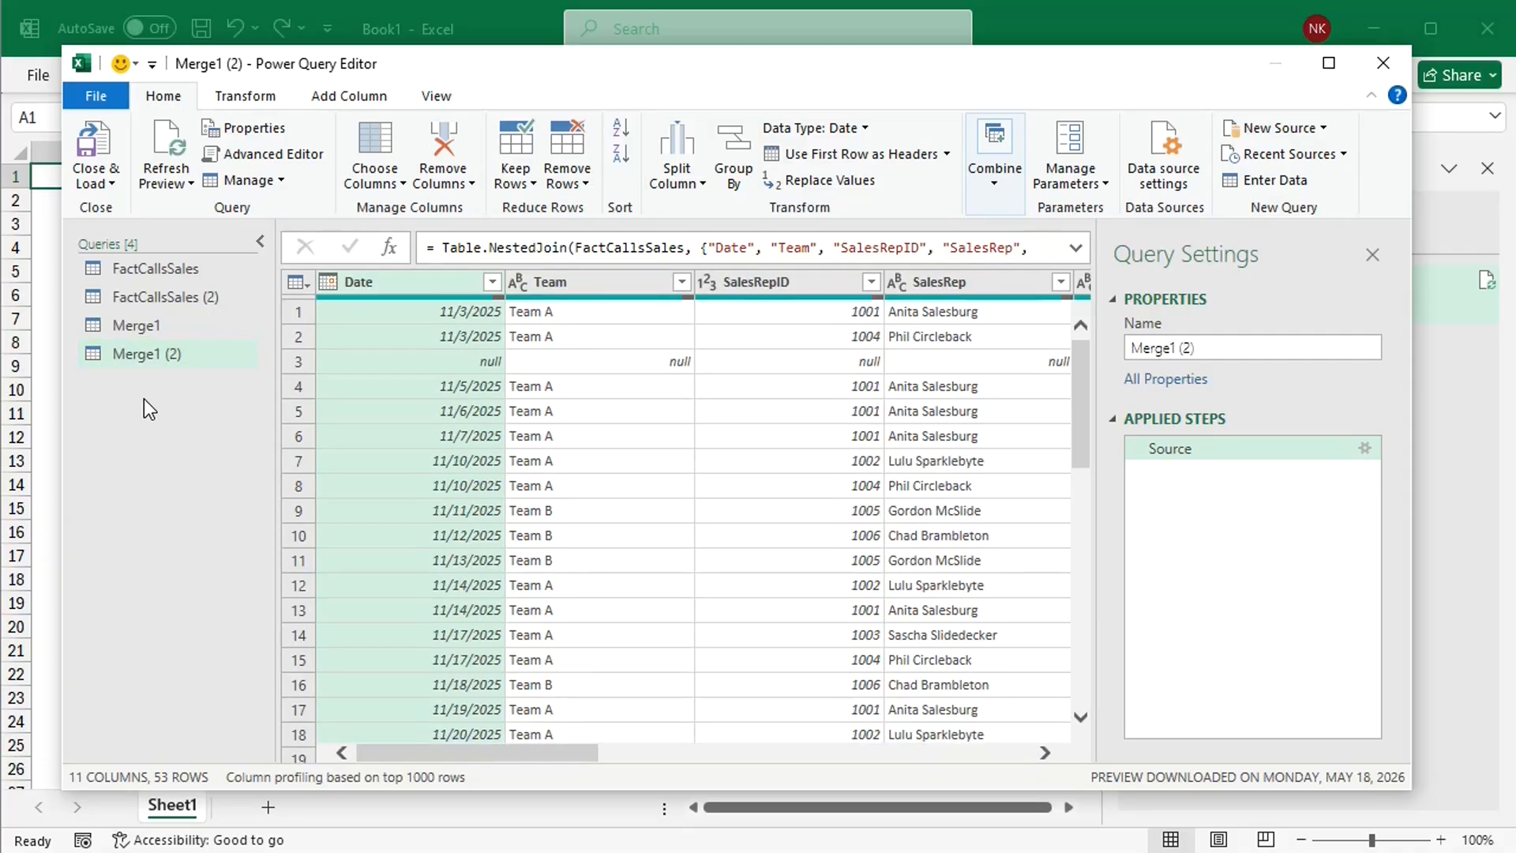
Step: Filter the Index column of the Merge1 query to keep only null rows
{"action": "left_click", "coordinate": [135, 330]}
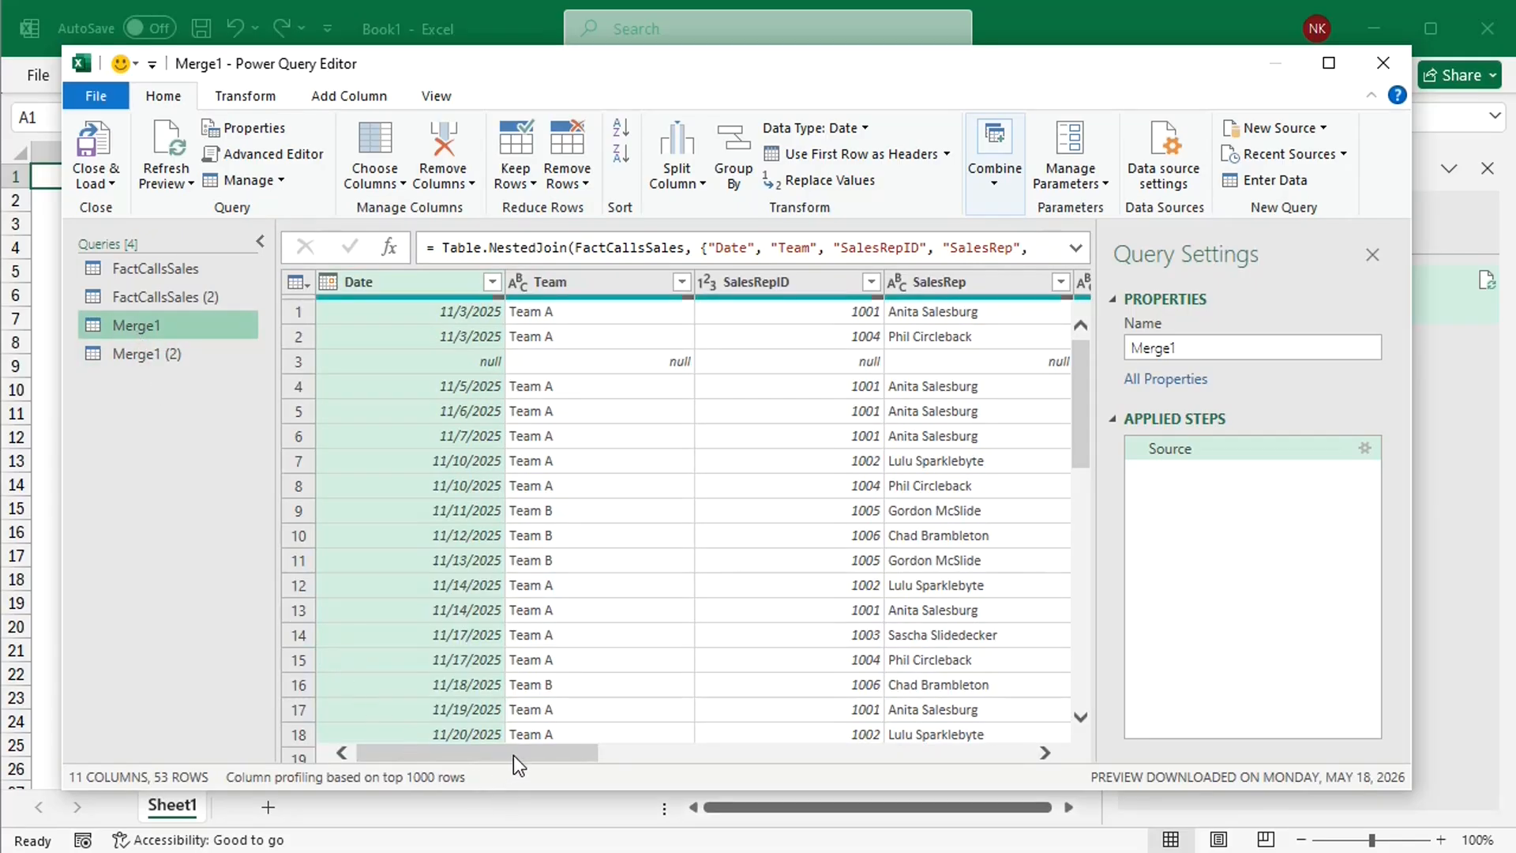
{"action": "left_click_drag", "start_coordinate": [513, 754], "coordinate": [1092, 660]}
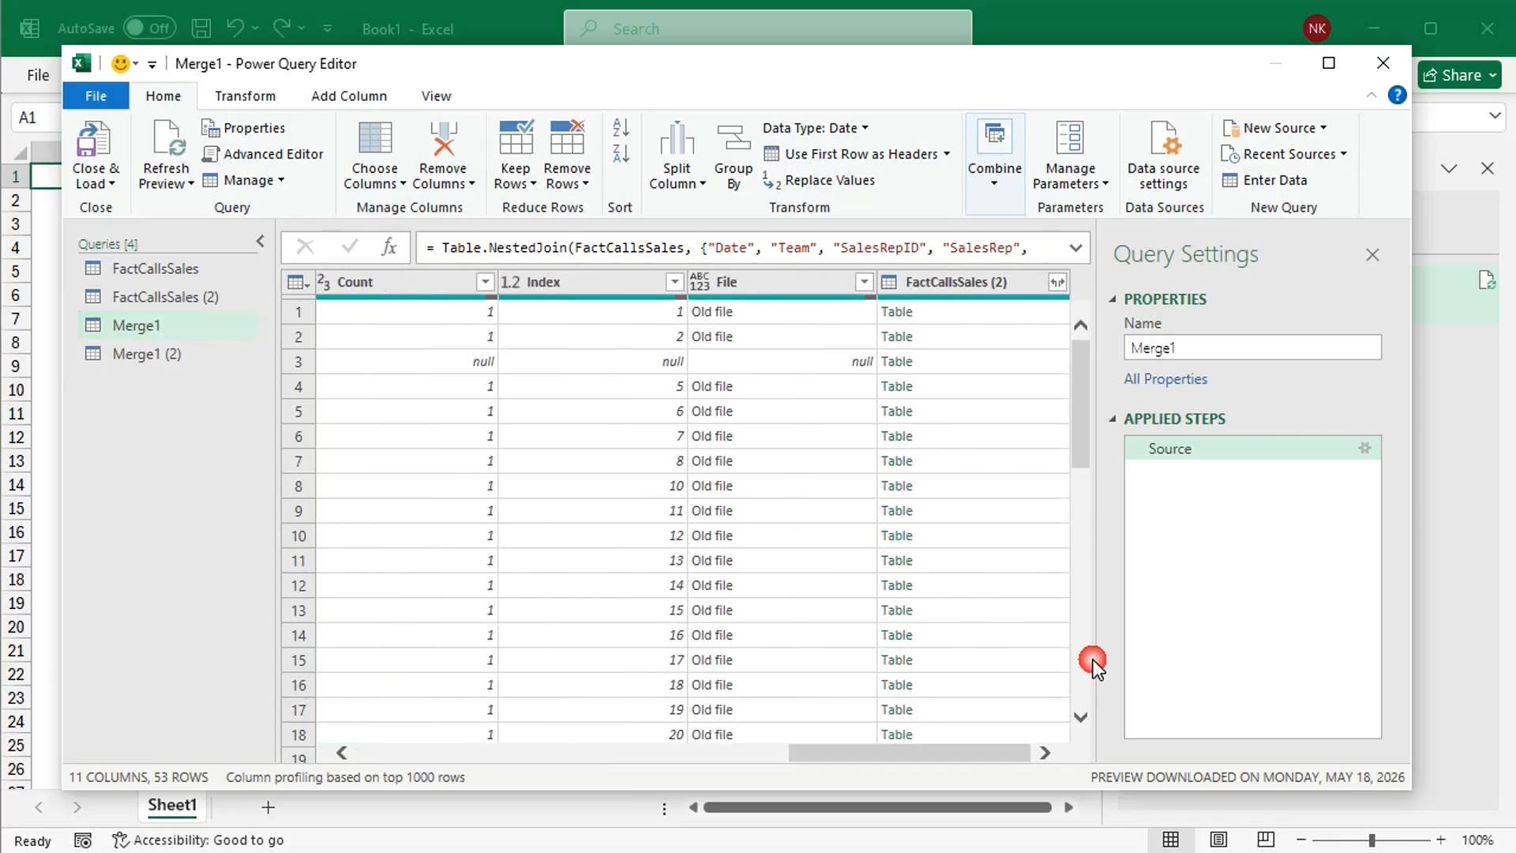
{"action": "left_click", "coordinate": [674, 284]}
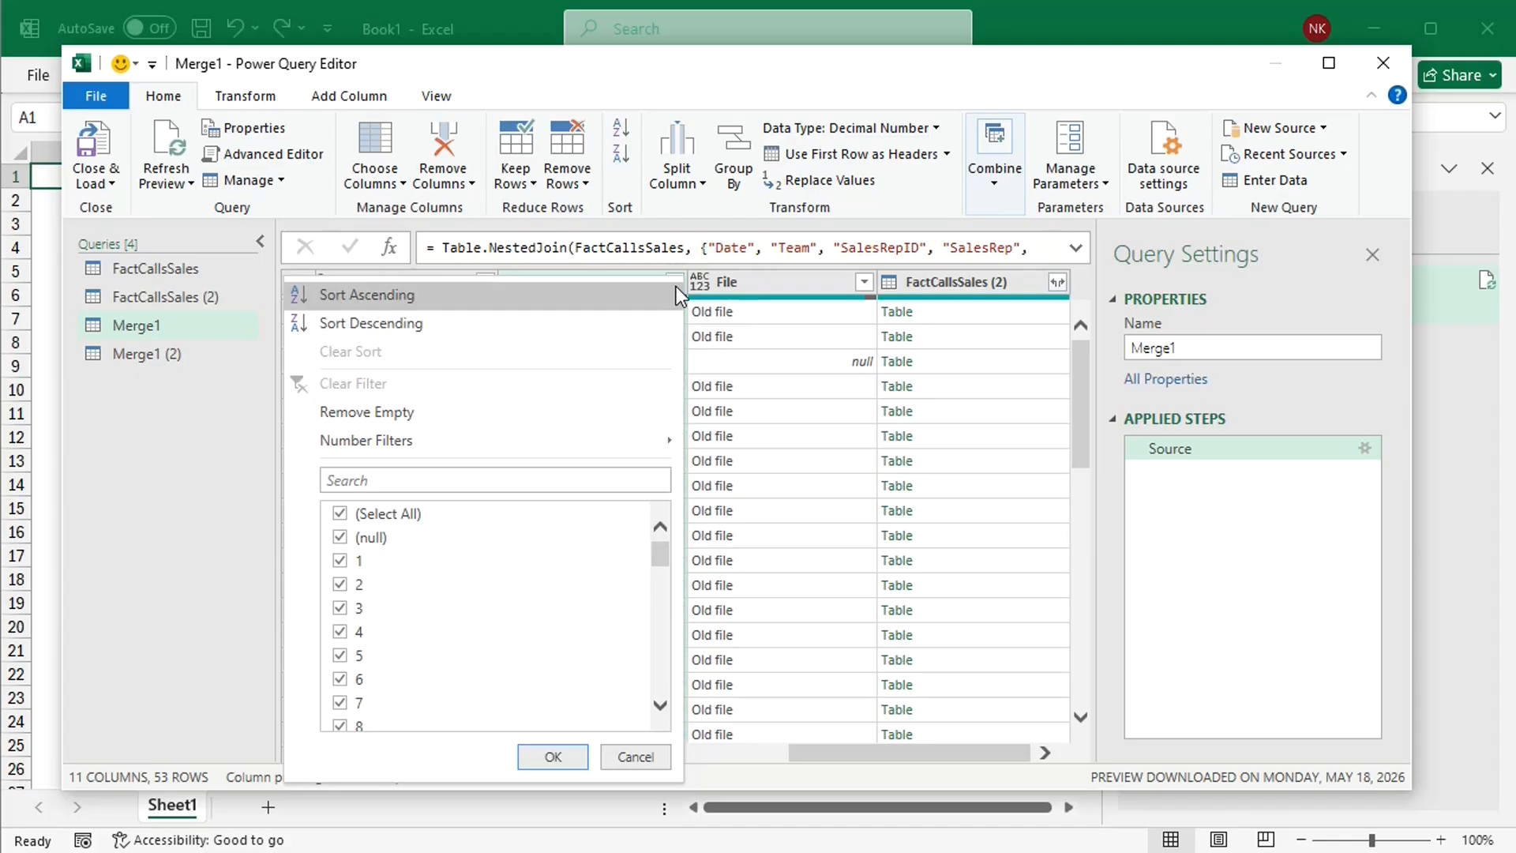
{"action": "left_click", "coordinate": [340, 513]}
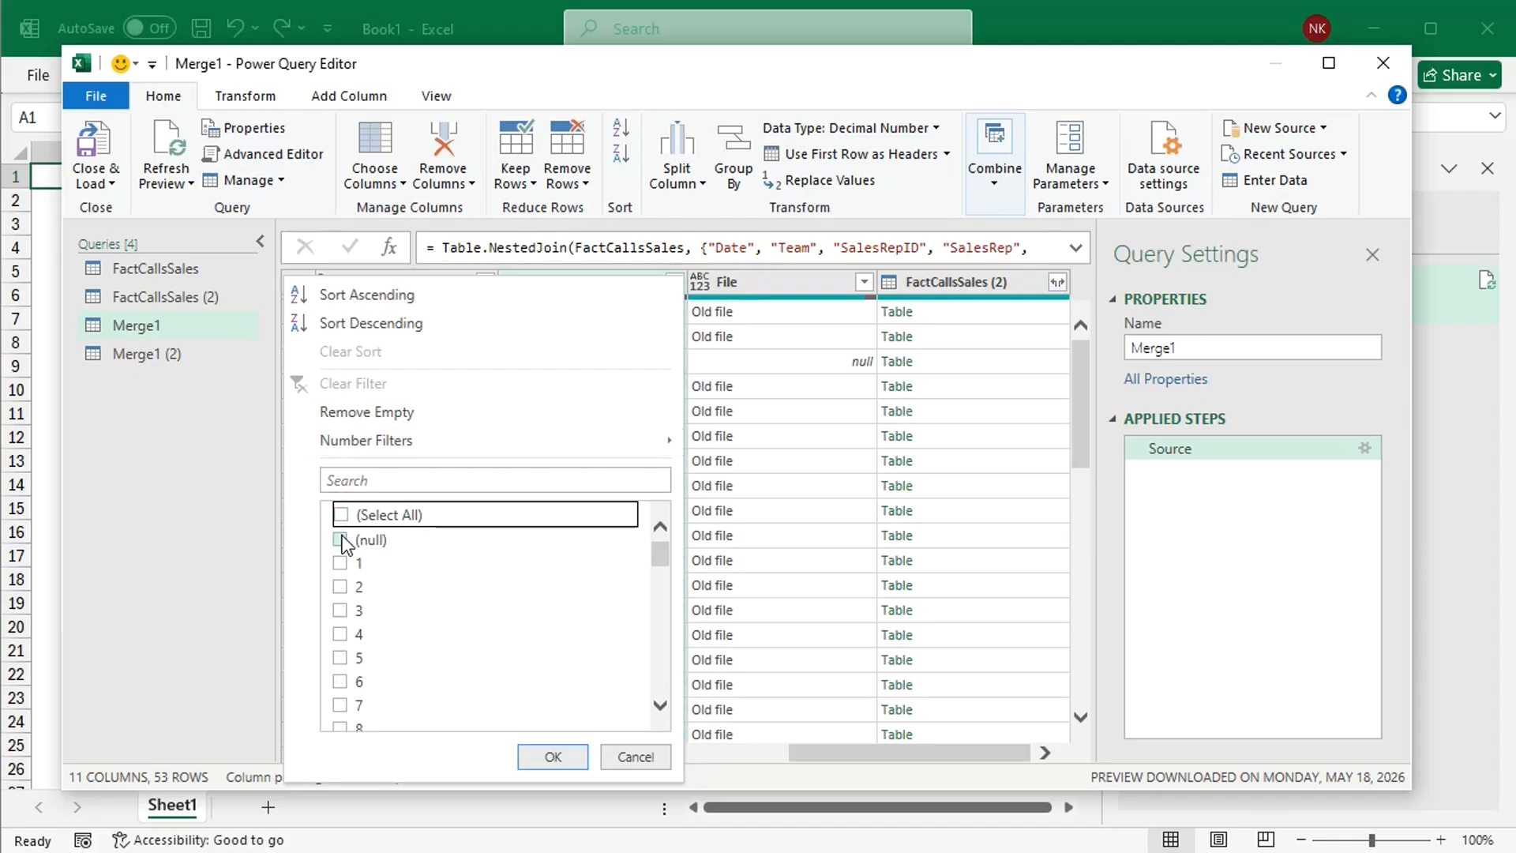
{"action": "left_click", "coordinate": [341, 540]}
{"action": "left_click", "coordinate": [542, 757]}
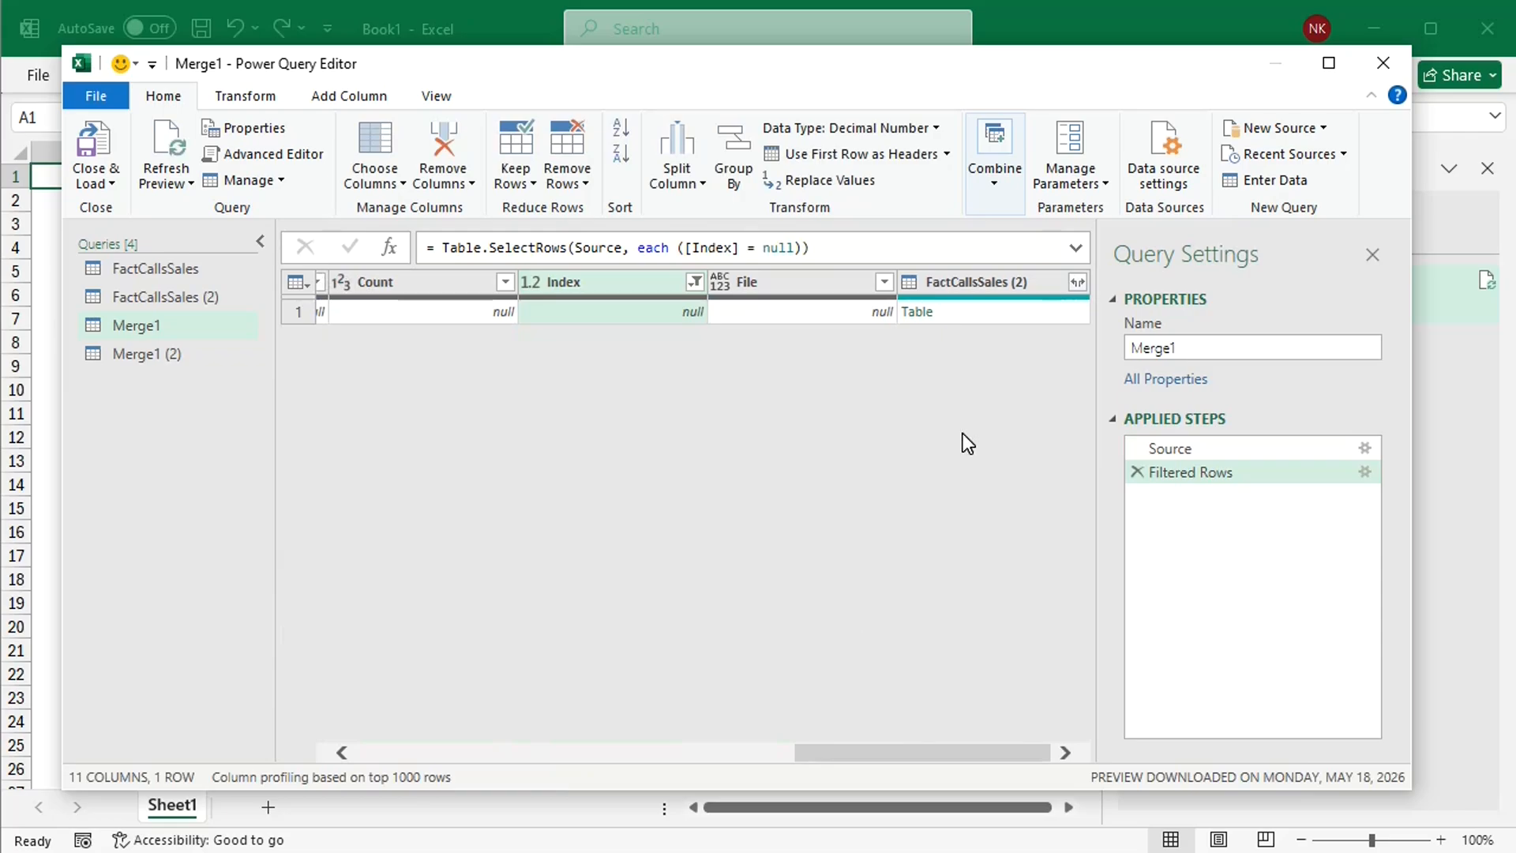
Step: Remove all Merge1 columns except FactCallsSales (2), and expand that column into all its fields without the original name prefix
{"action": "left_click", "coordinate": [1005, 286]}
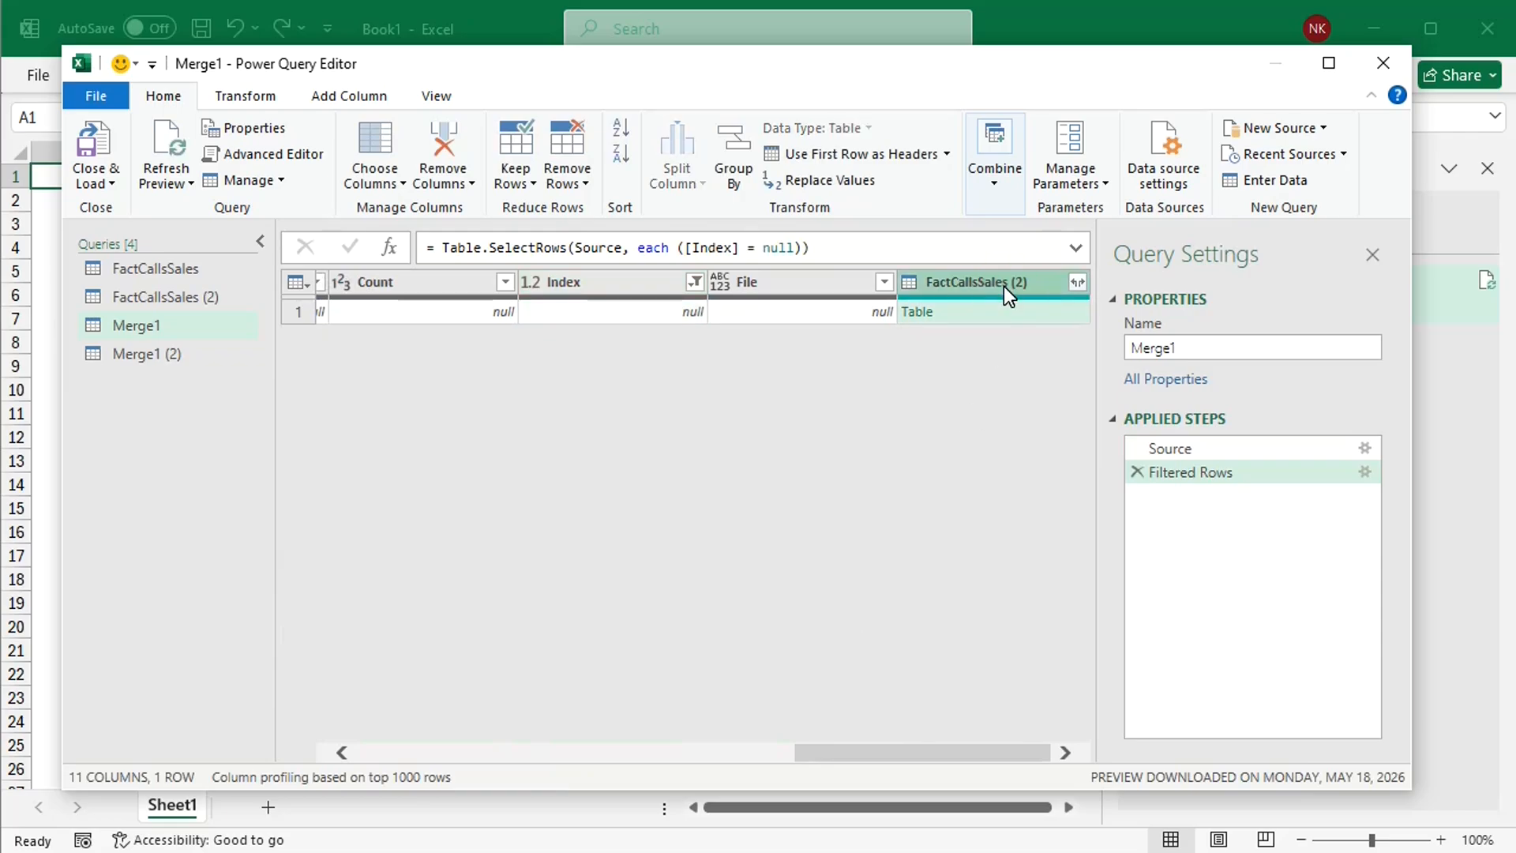
{"action": "right_click", "coordinate": [1004, 287]}
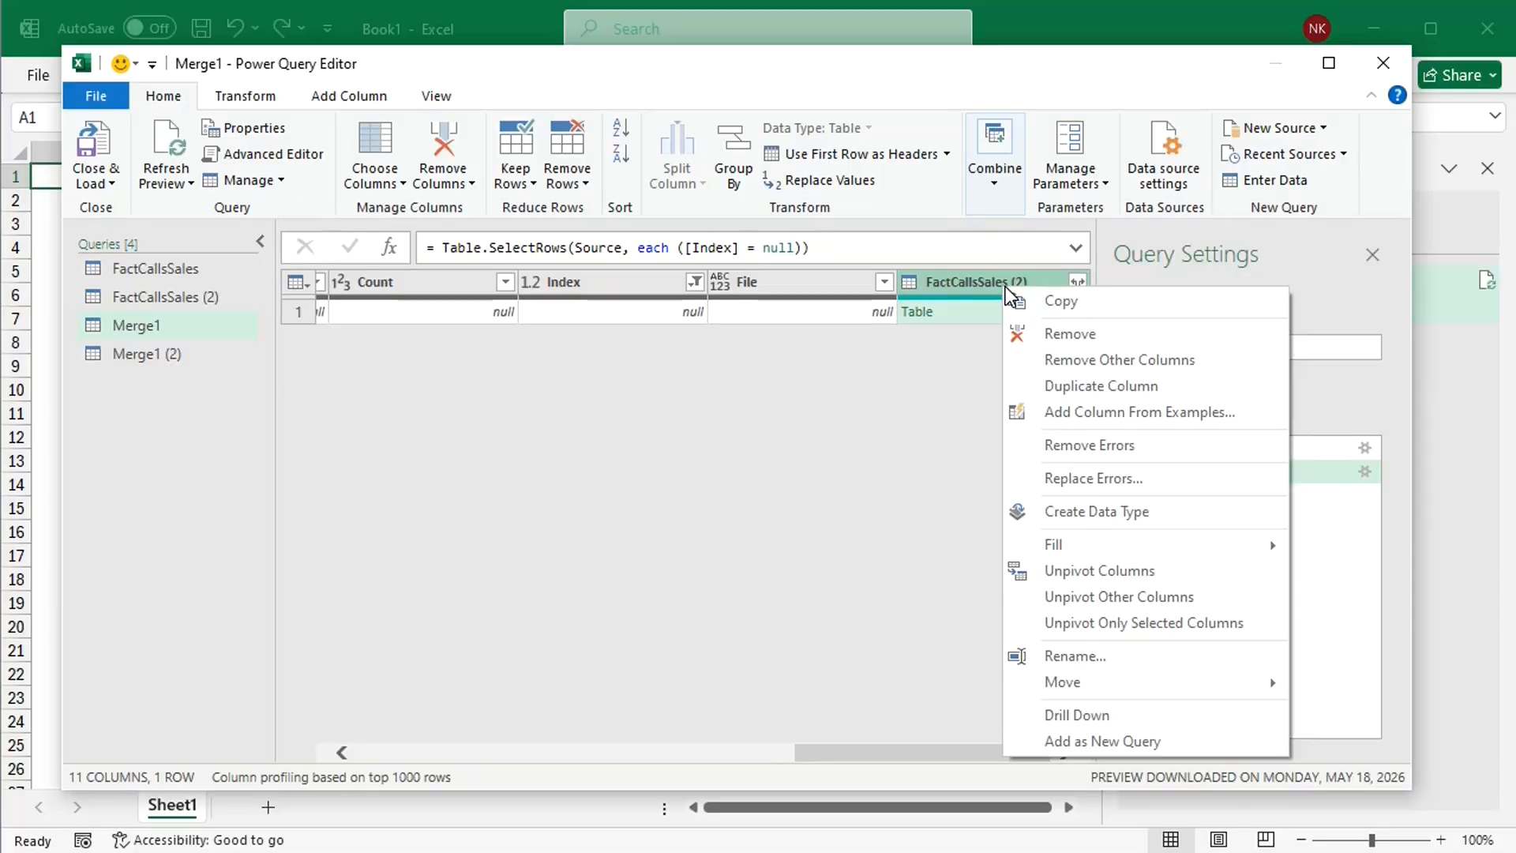
{"action": "left_click", "coordinate": [1120, 360]}
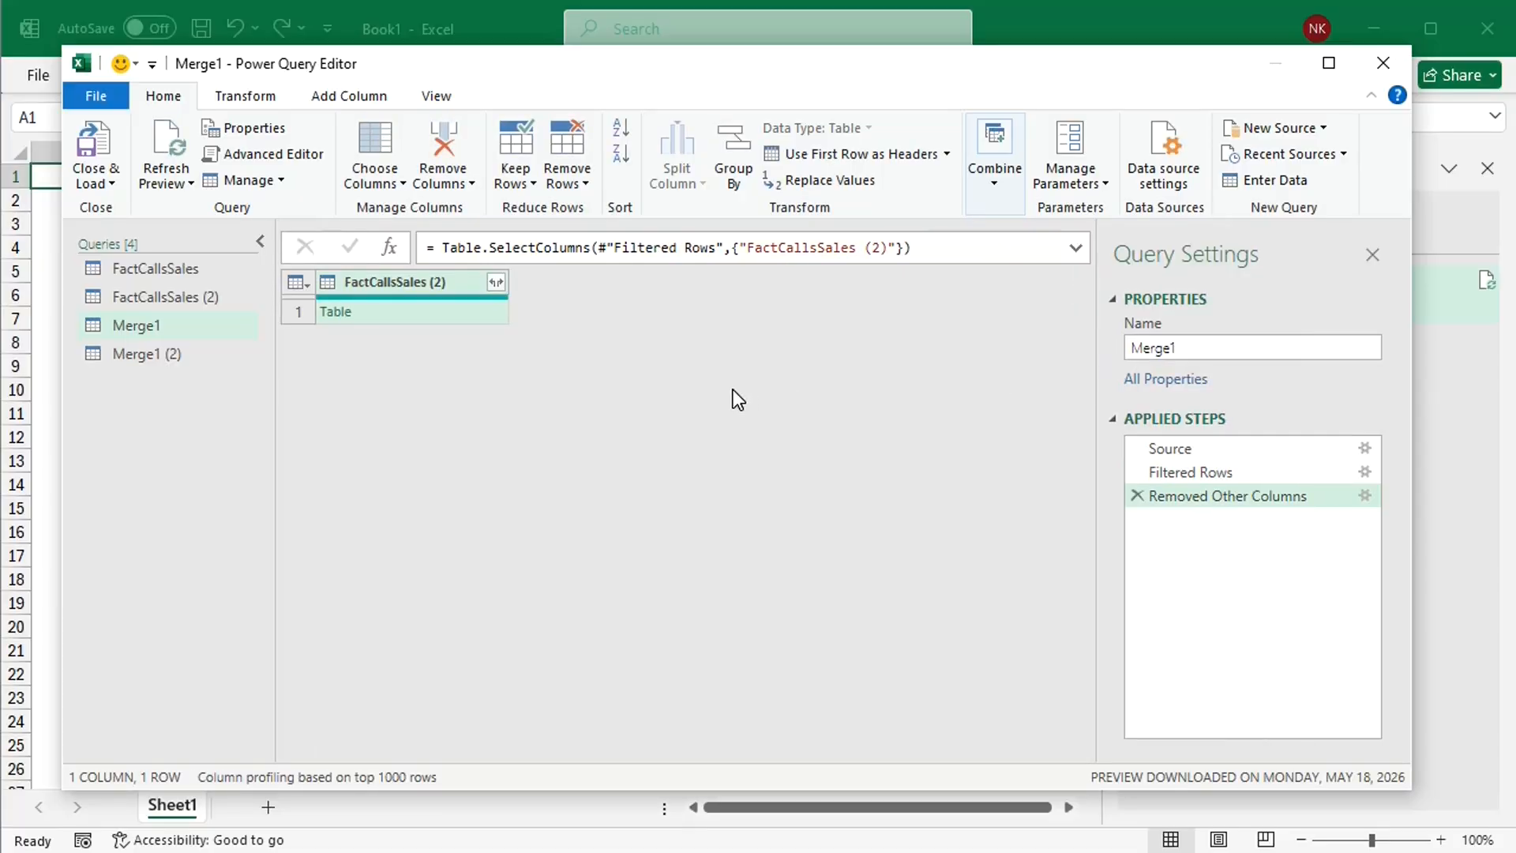
{"action": "left_click", "coordinate": [496, 282]}
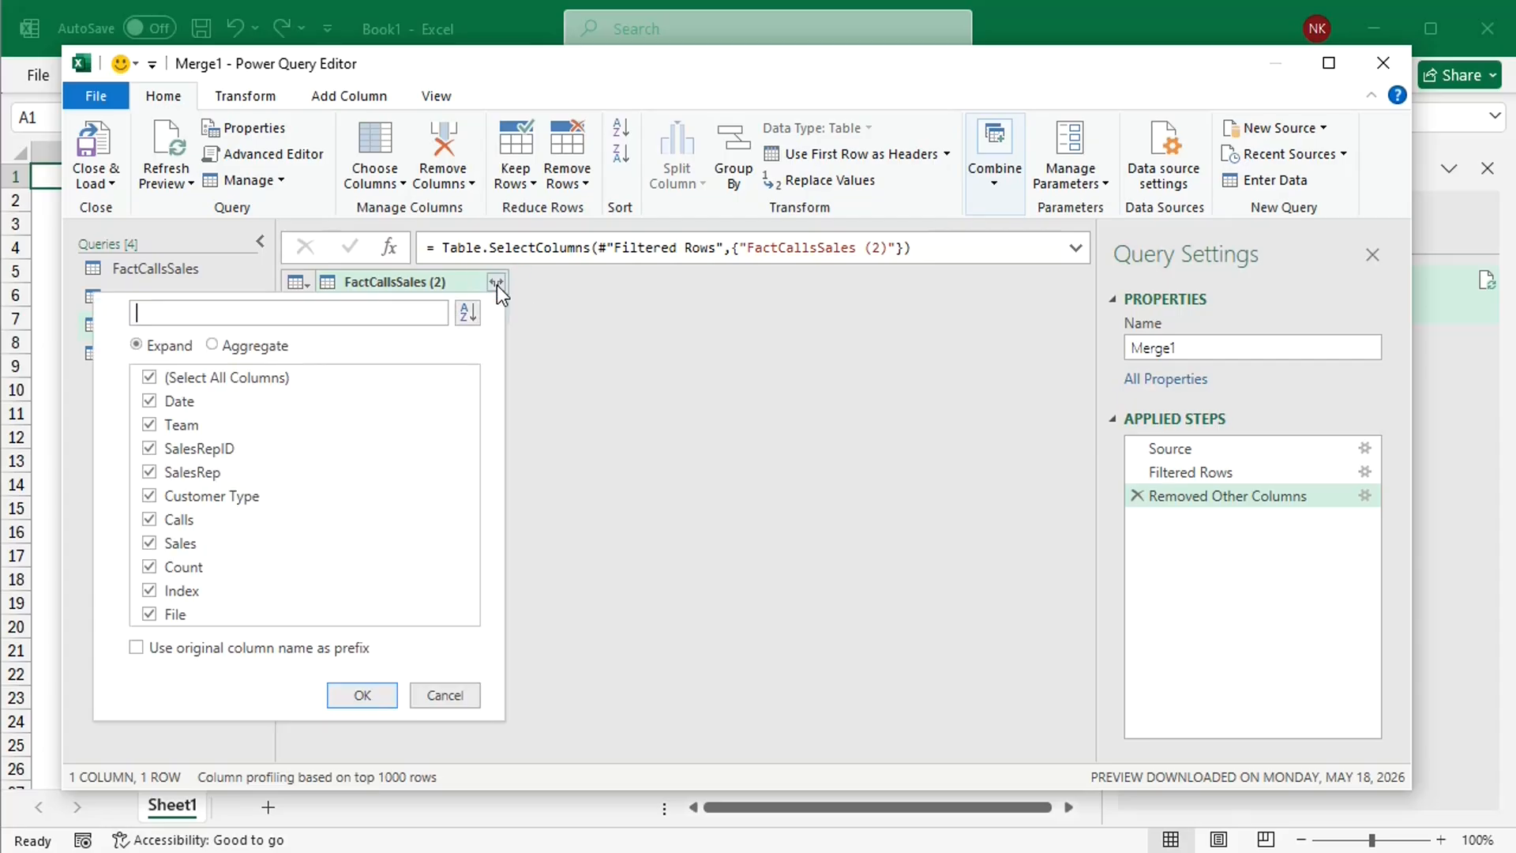
{"action": "left_click", "coordinate": [362, 694]}
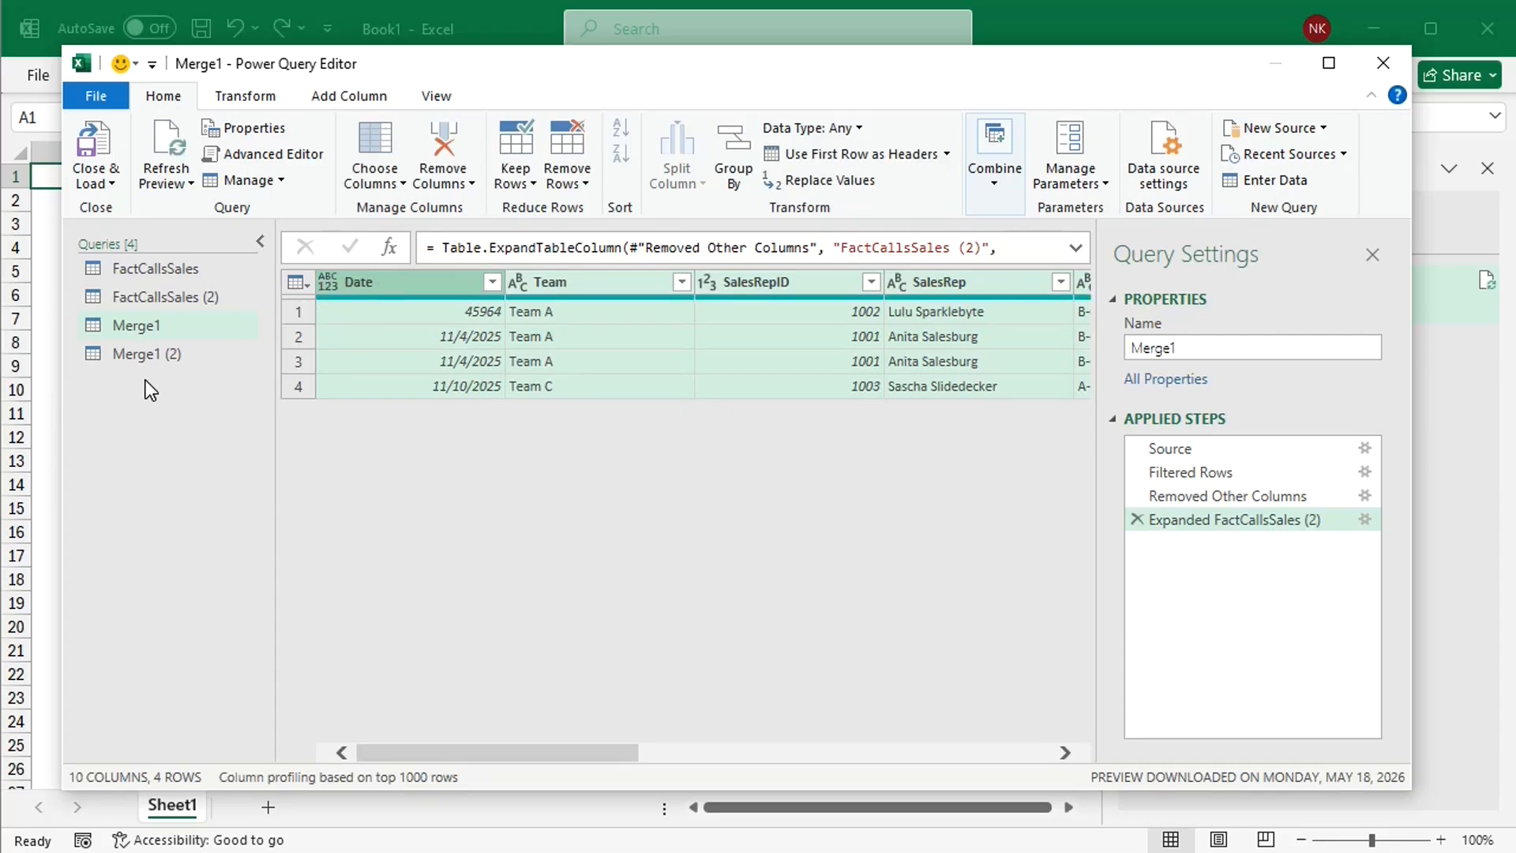
Step: In the Merge1 (2) query, expand FactCallsSales (2) into all its columns without the original column name prefix
{"action": "left_click", "coordinate": [134, 354]}
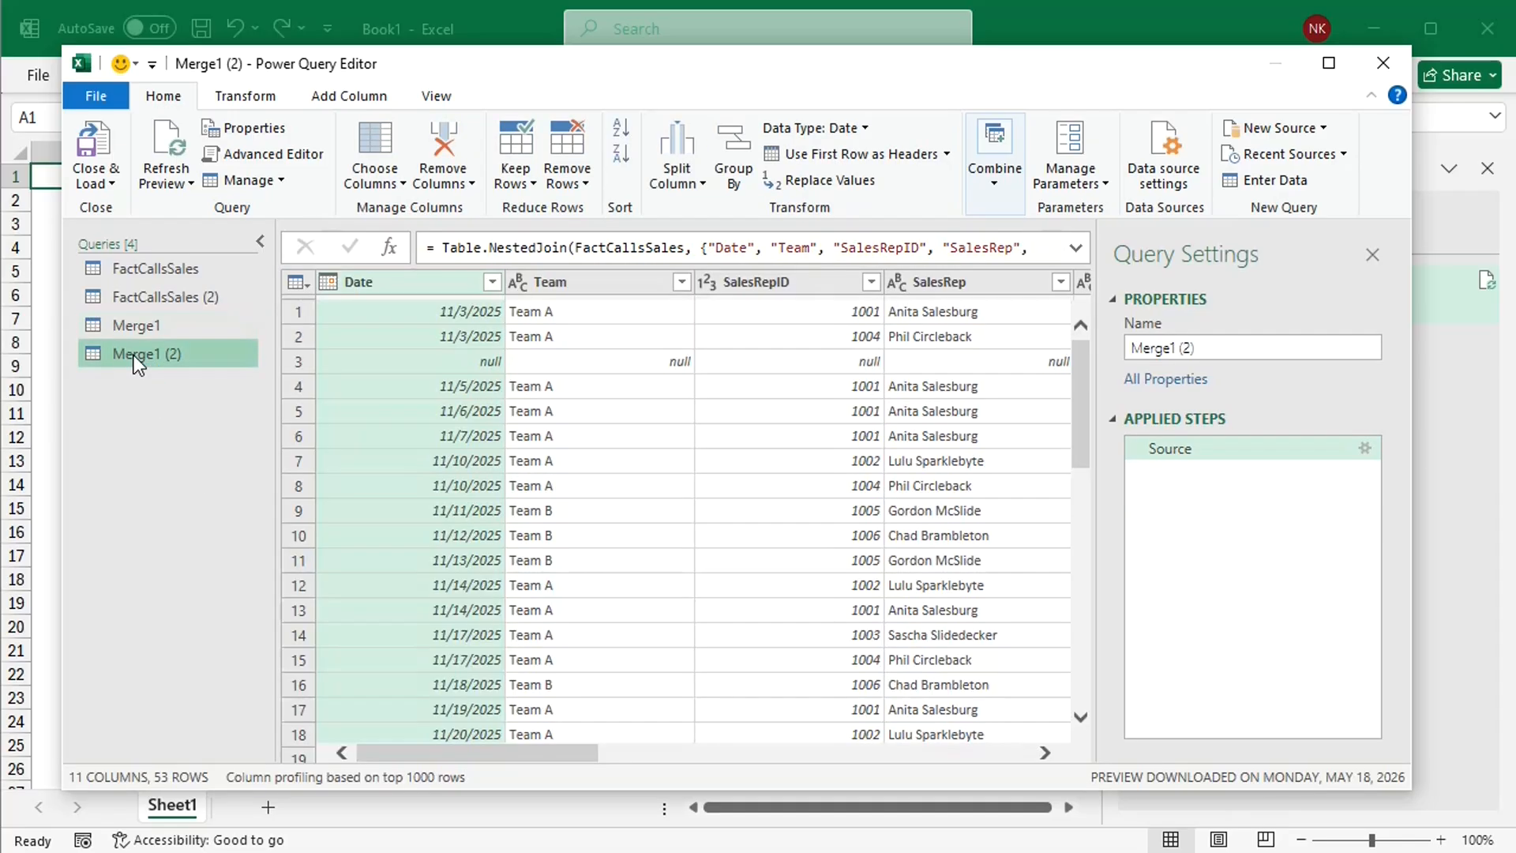
{"action": "left_click_drag", "start_coordinate": [499, 756], "coordinate": [997, 745]}
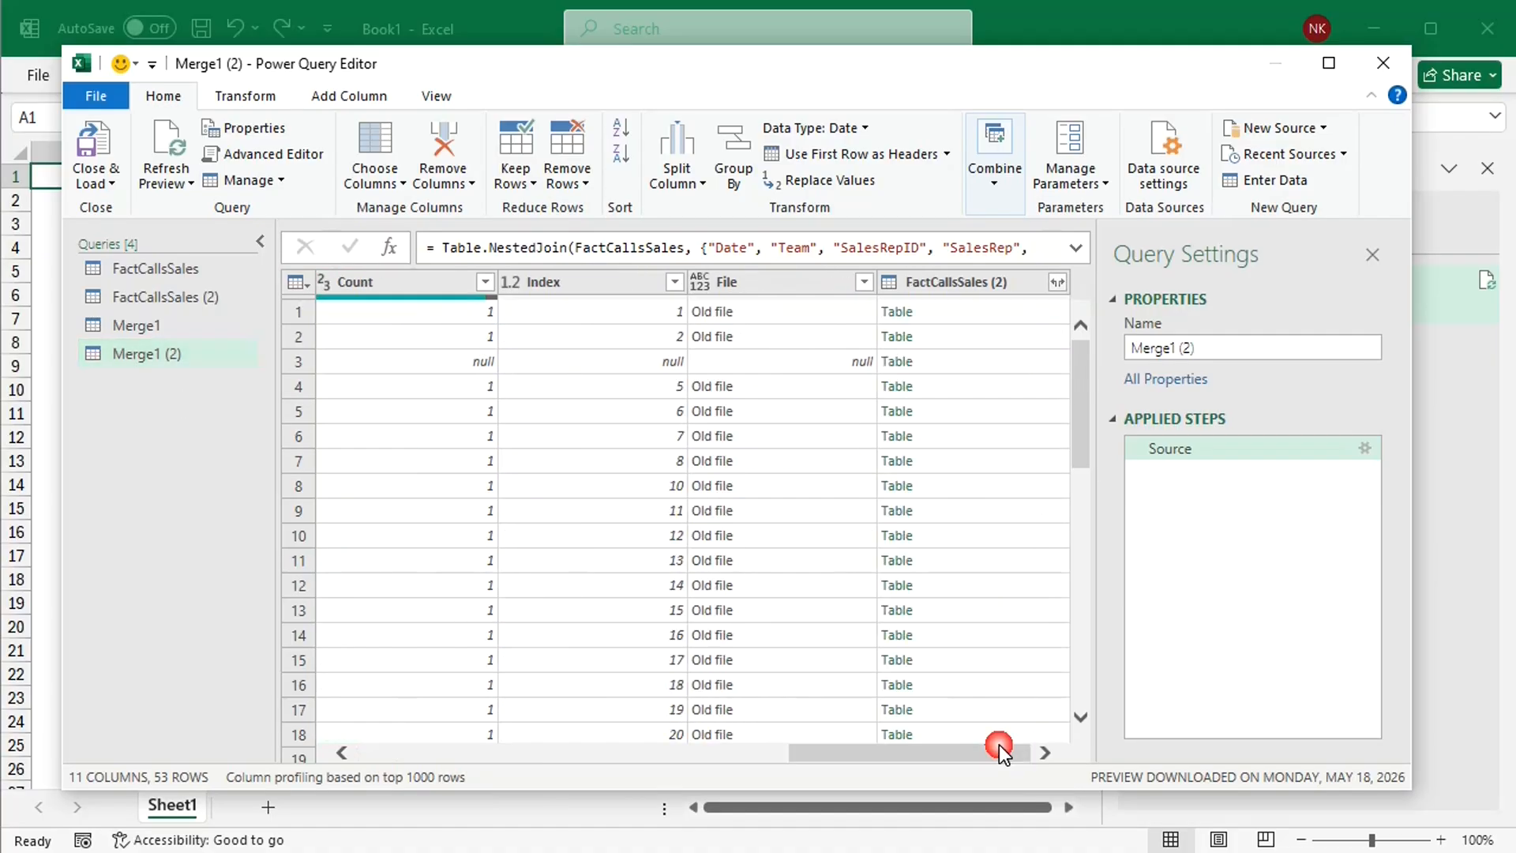
{"action": "left_click", "coordinate": [1057, 283]}
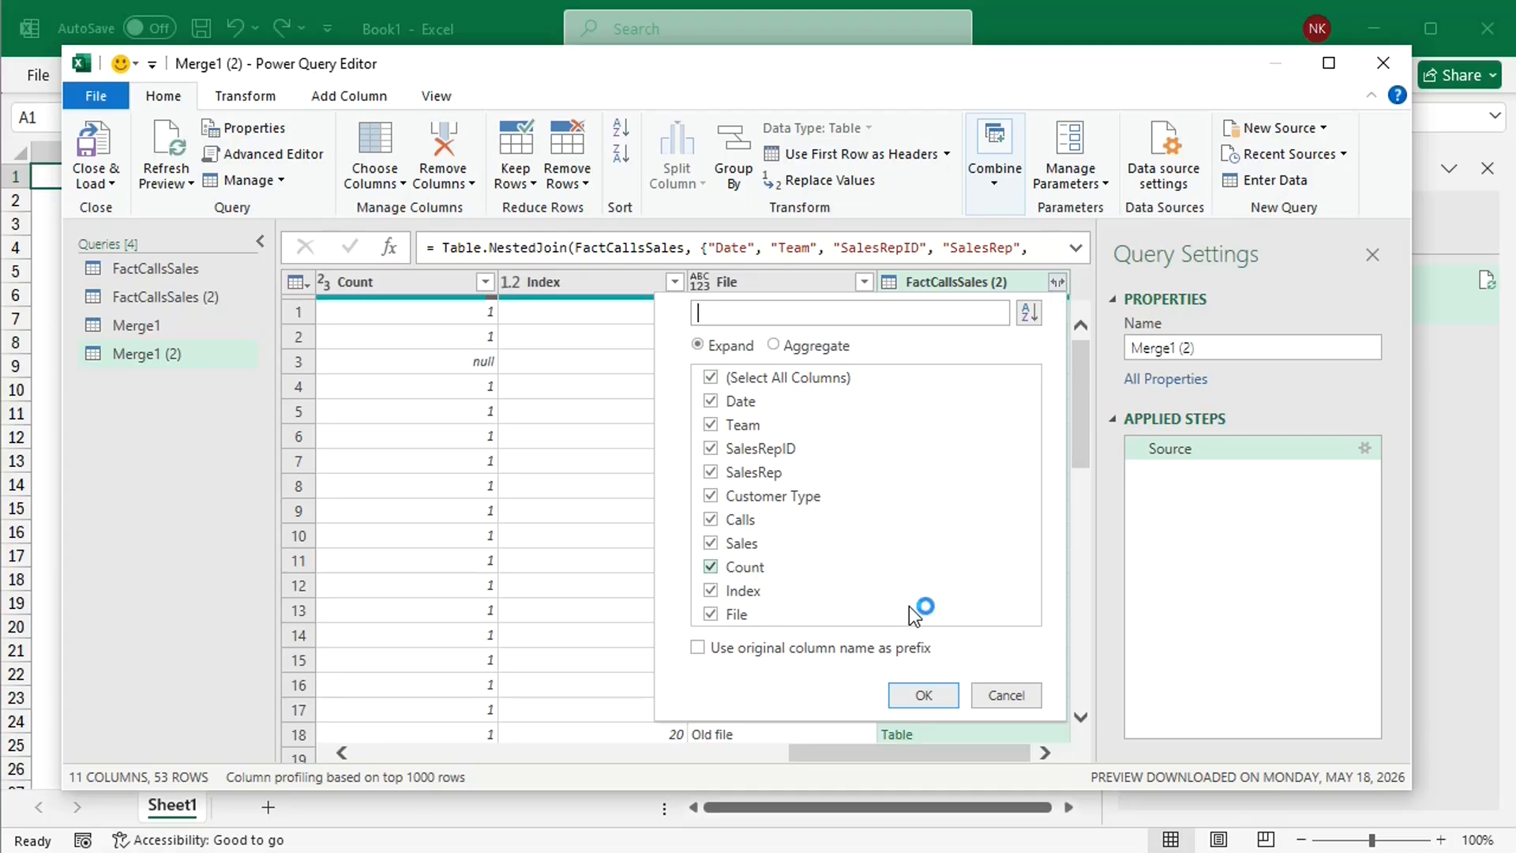
{"action": "left_click", "coordinate": [922, 696]}
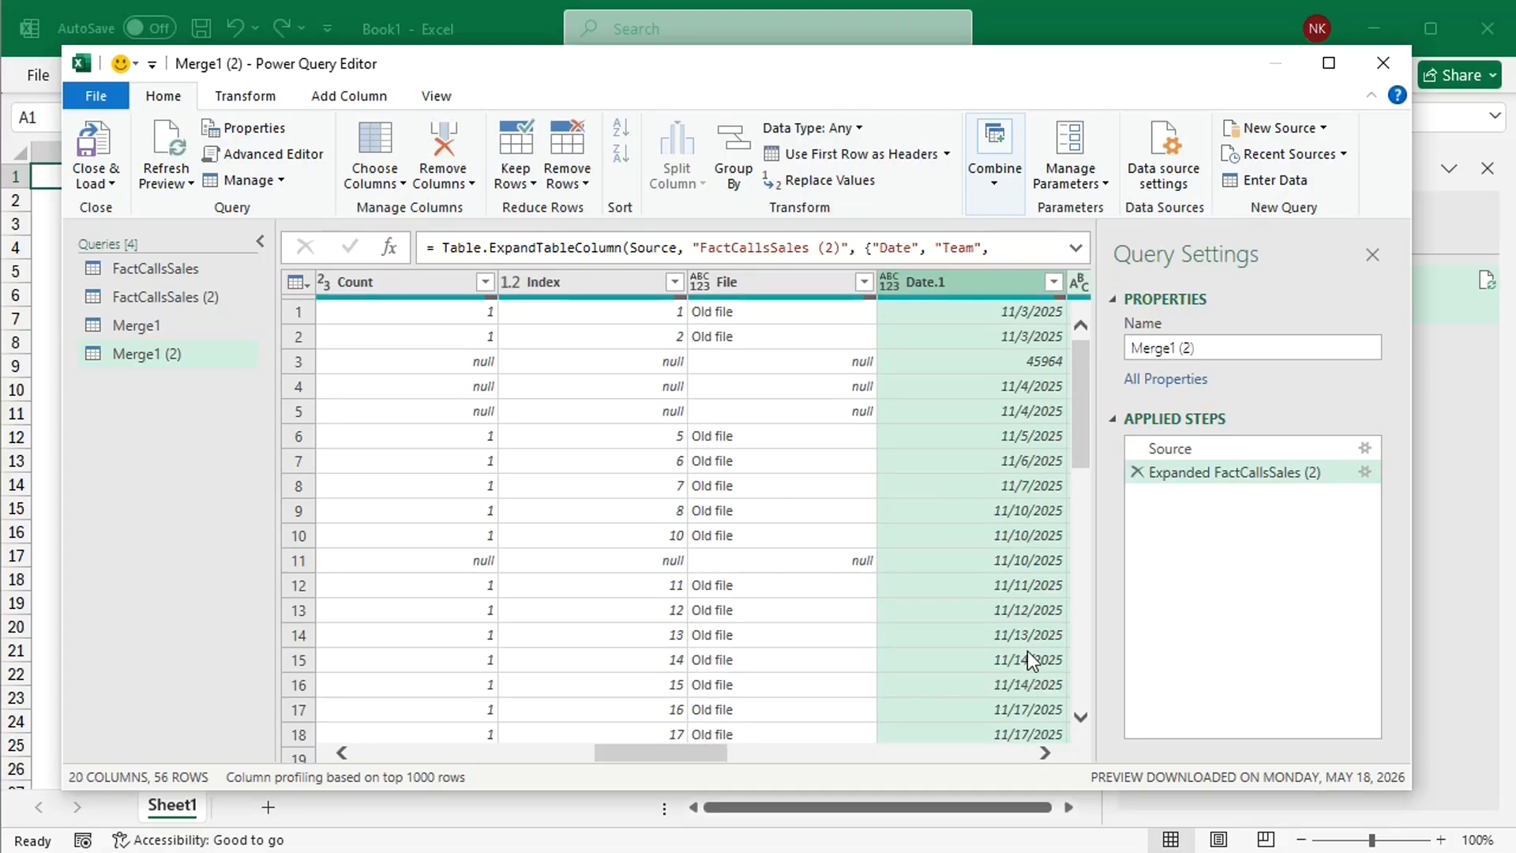
Step: Filter the Index.1 column of Merge1 (2) to keep only null rows
{"action": "left_click_drag", "start_coordinate": [704, 746], "coordinate": [1025, 761]}
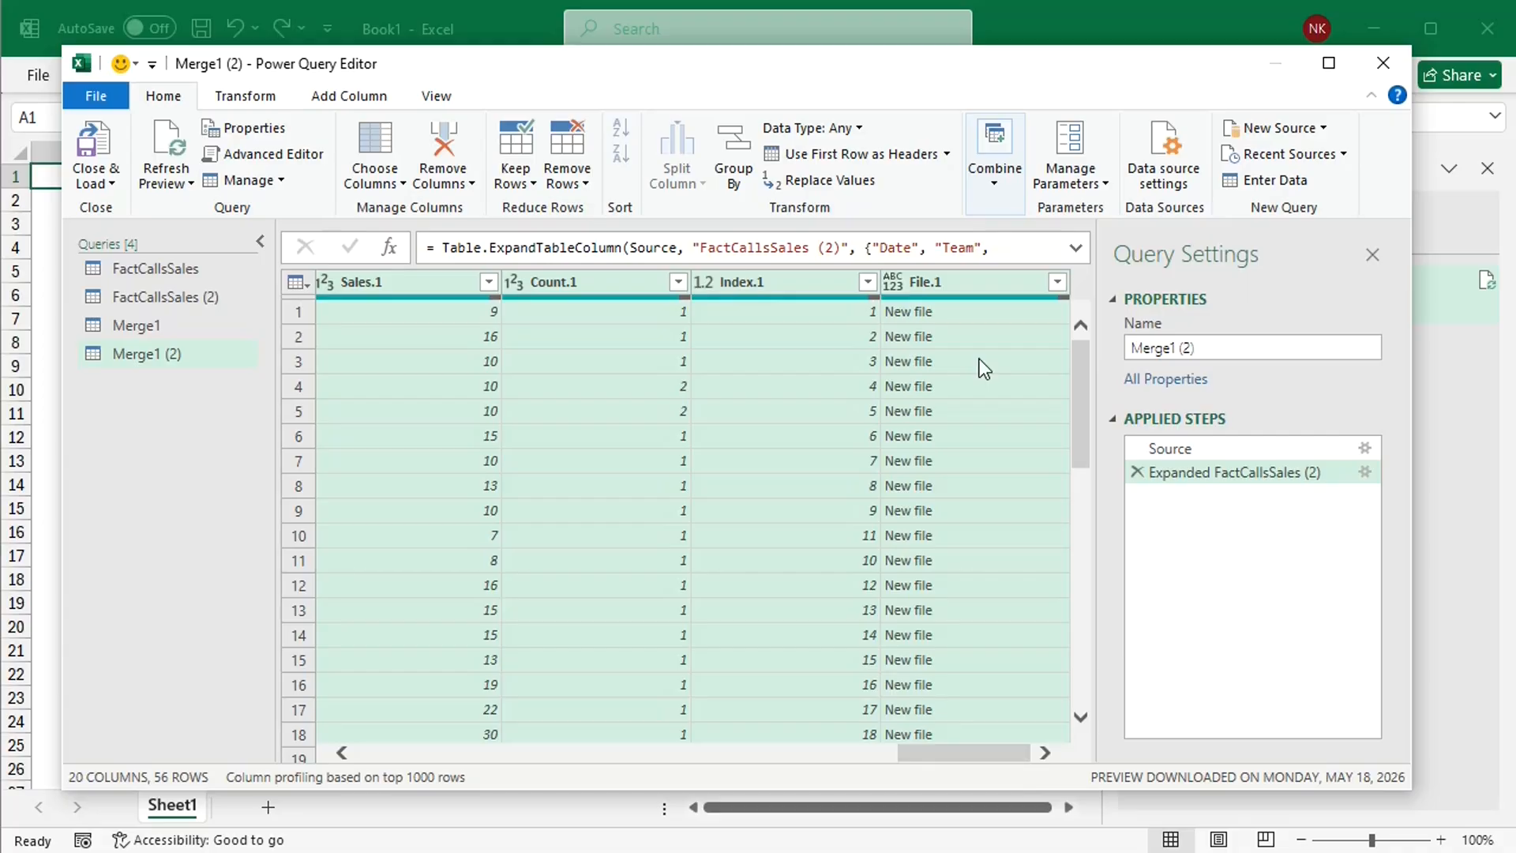
{"action": "left_click", "coordinate": [867, 282]}
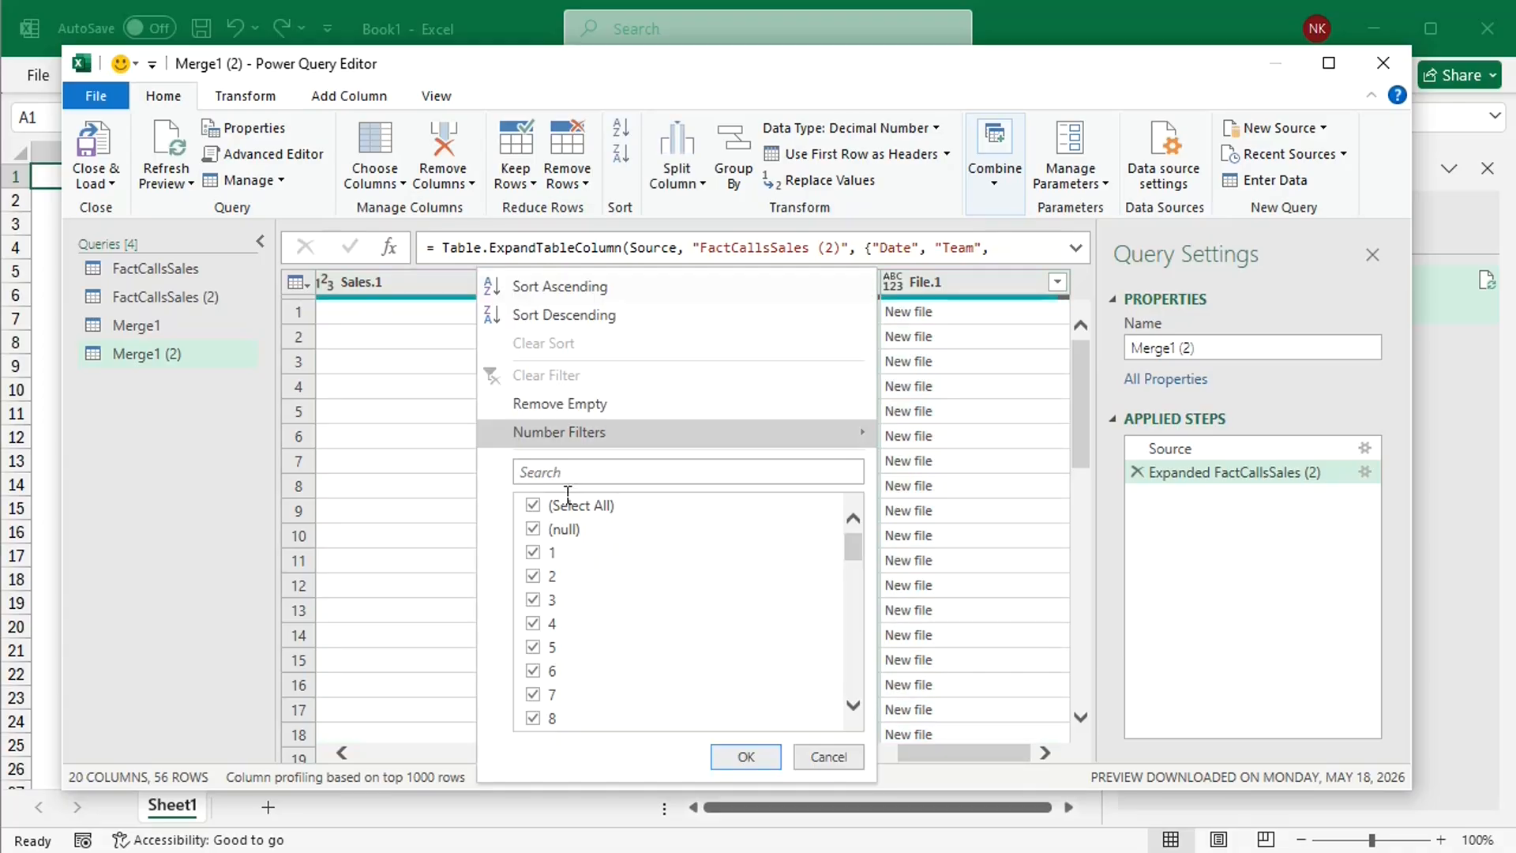
{"action": "left_click", "coordinate": [537, 509]}
{"action": "left_click", "coordinate": [537, 509]}
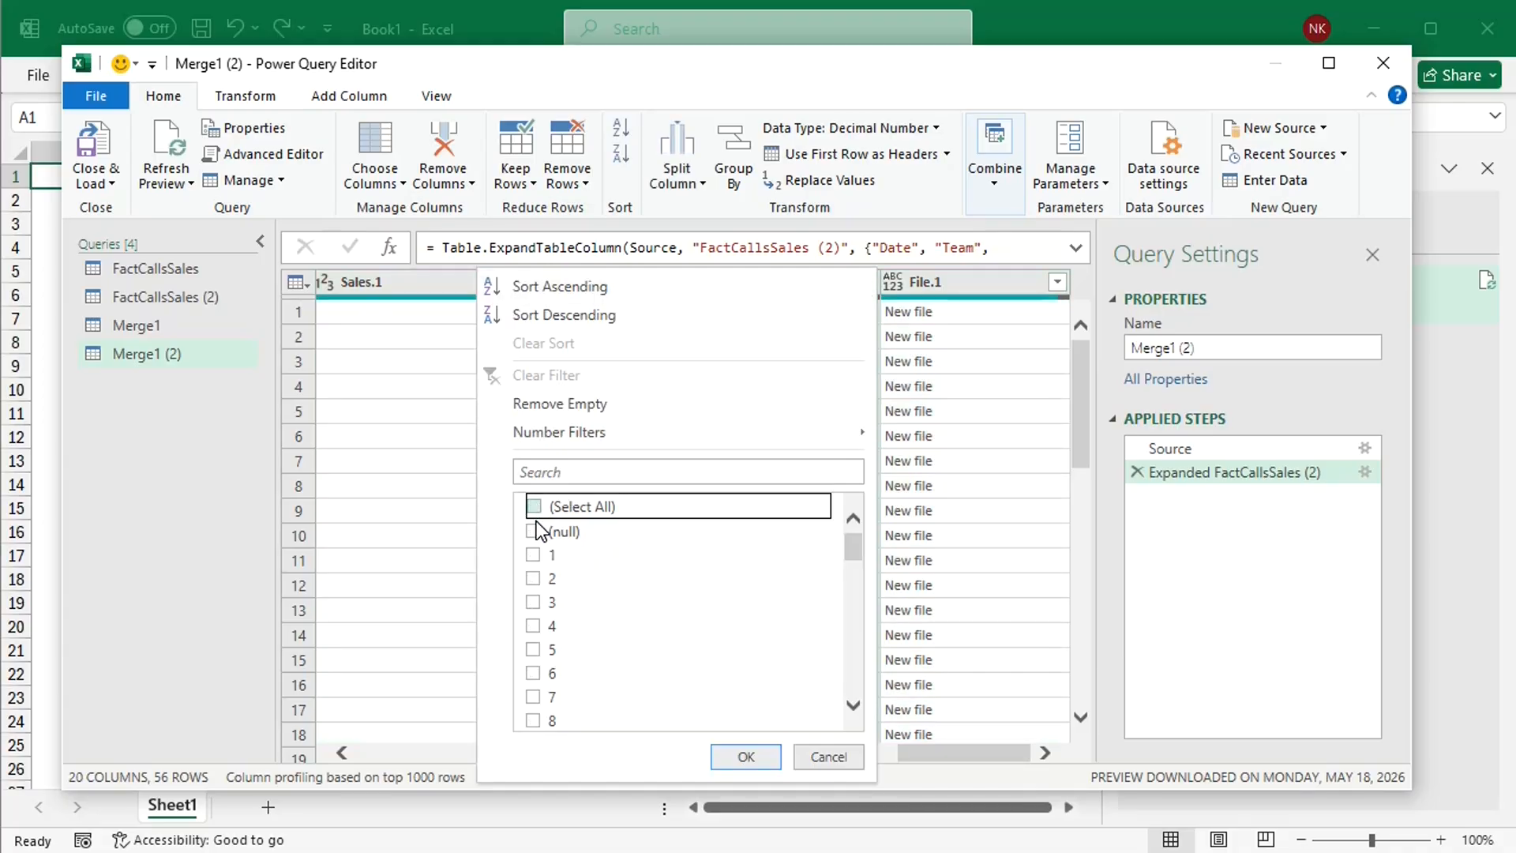
{"action": "left_click", "coordinate": [534, 529]}
{"action": "left_click", "coordinate": [742, 758]}
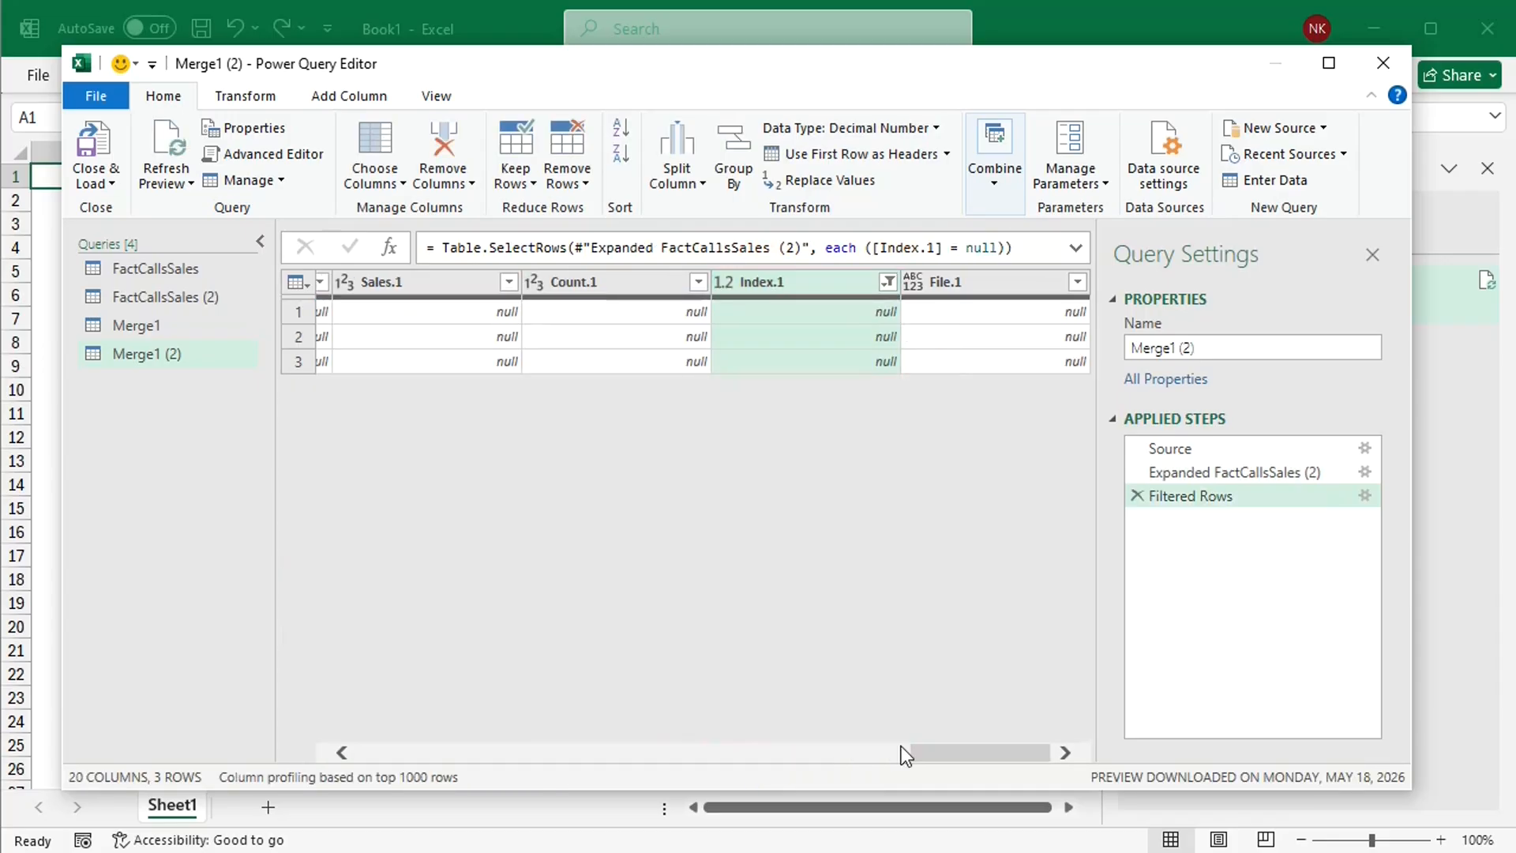
Step: Keep only the Date, Team, SalesRepID, SalesRep, Customer Type, Calls, Sales, Count, Index and File columns in Merge1 (2), removing all others
{"action": "left_click_drag", "start_coordinate": [961, 758], "coordinate": [366, 764]}
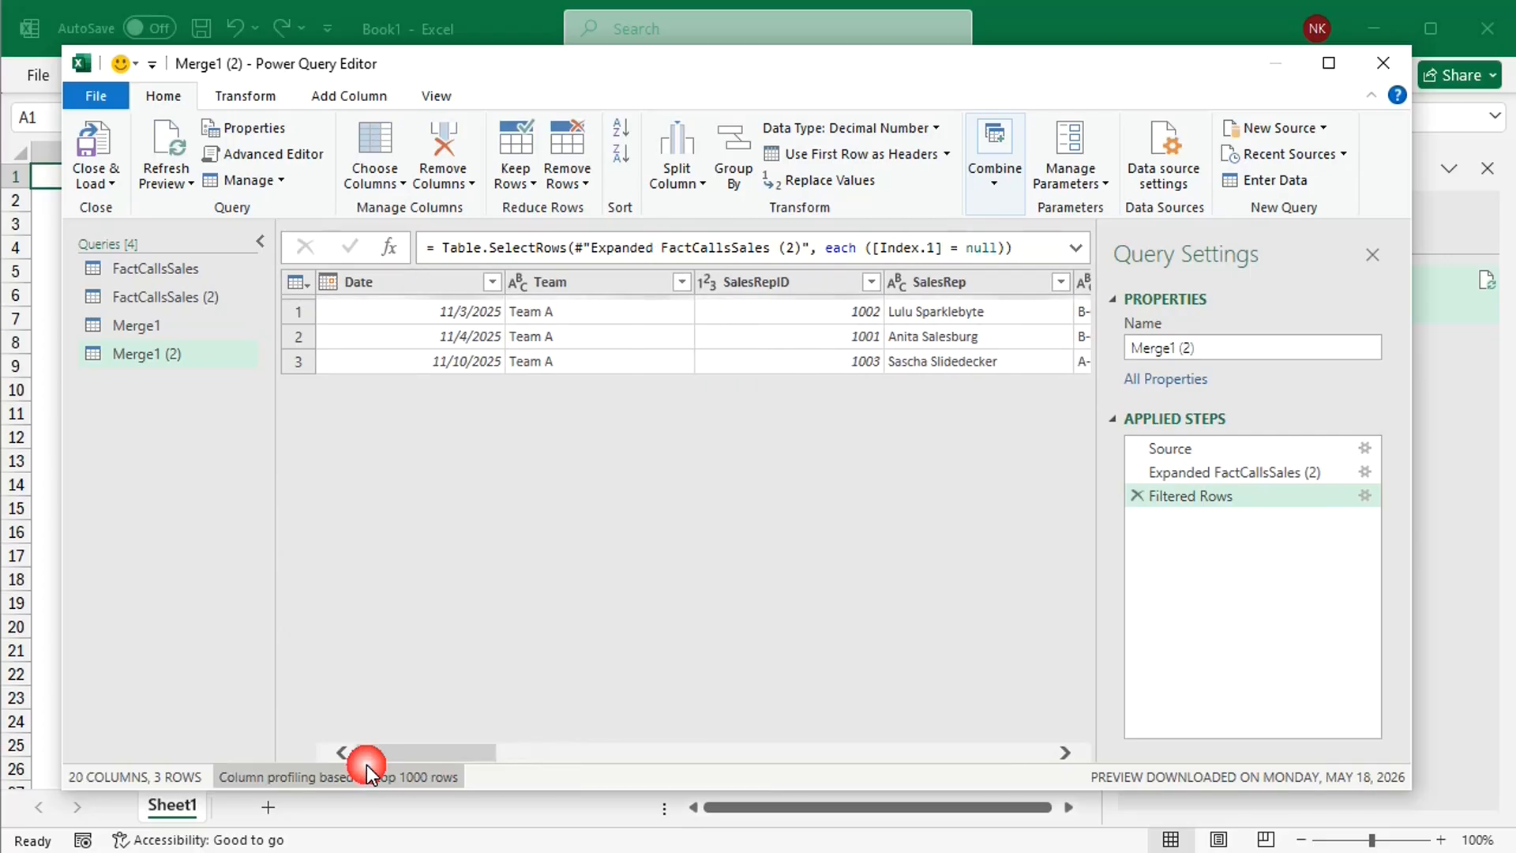
{"action": "left_click", "coordinate": [439, 281]}
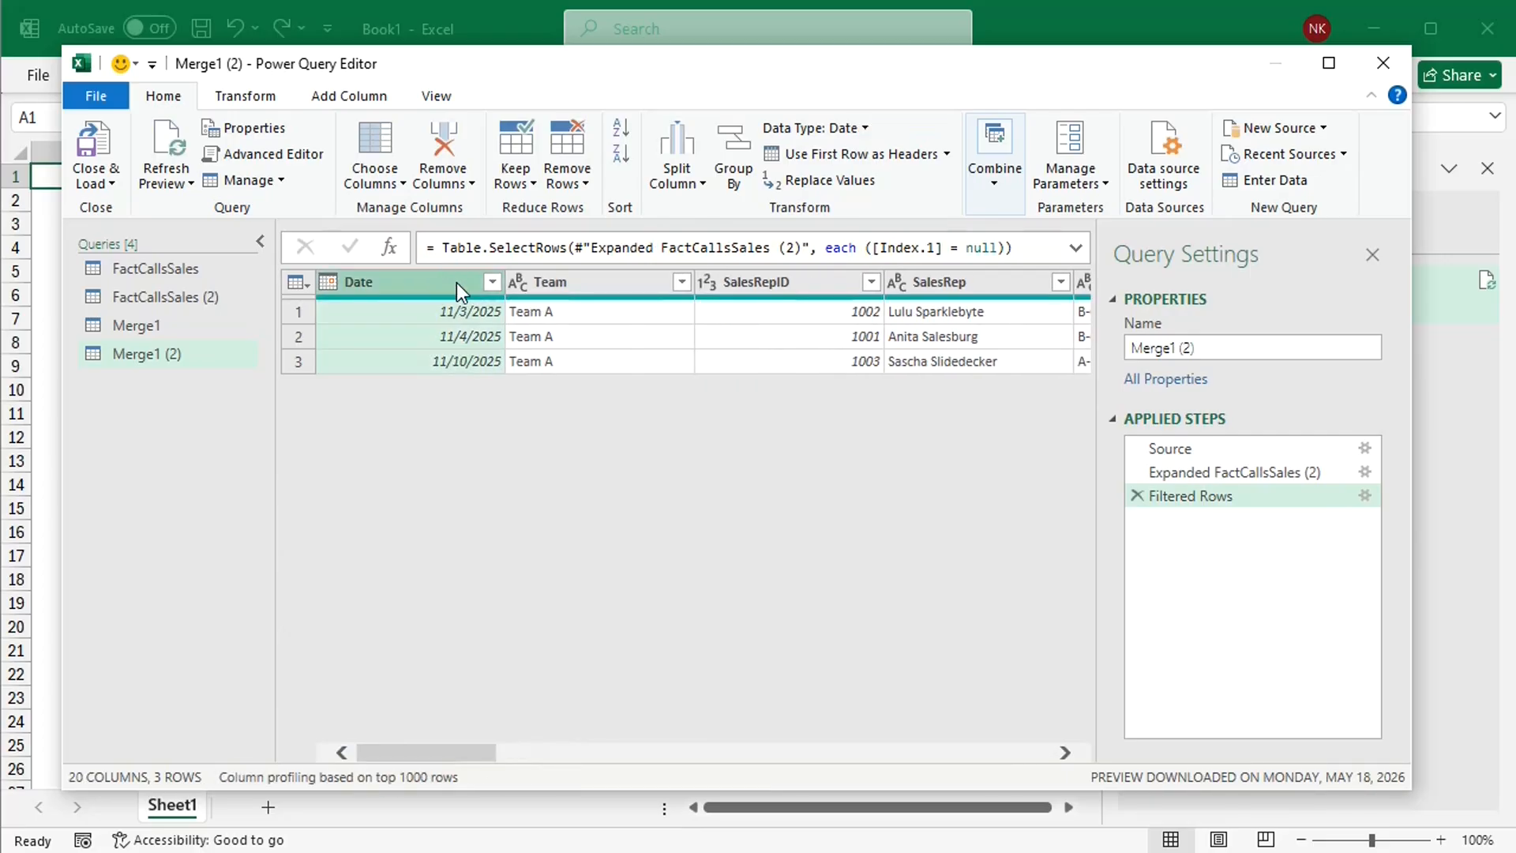
{"action": "left_click", "coordinate": [532, 286], "text": "ctrl"}
{"action": "left_click", "coordinate": [750, 284], "text": "ctrl"}
{"action": "left_click", "coordinate": [948, 282], "text": "ctrl"}
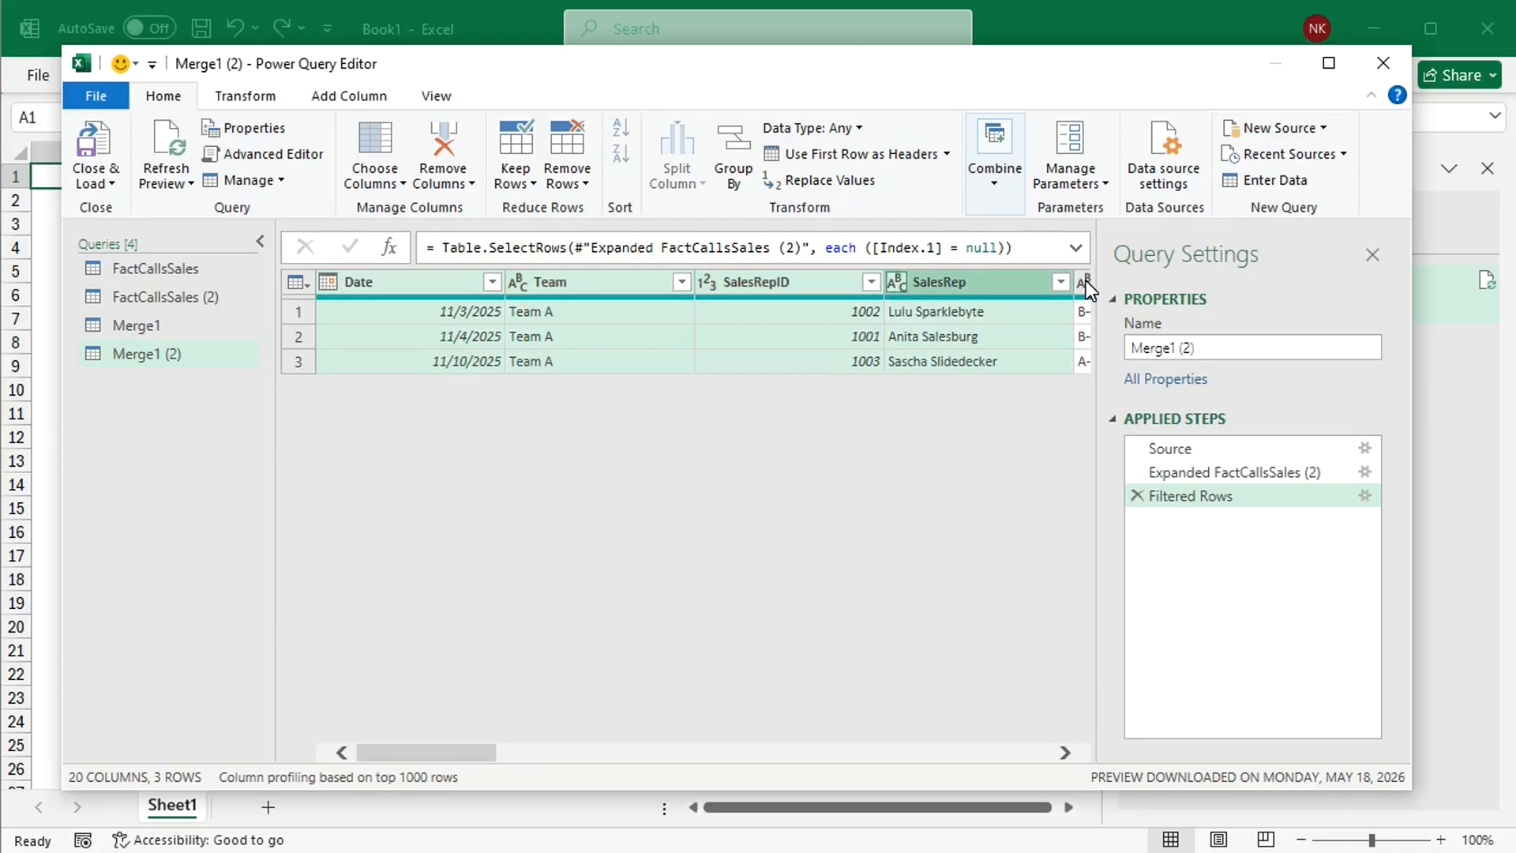
{"action": "left_click", "coordinate": [1087, 281], "text": "ctrl"}
{"action": "left_click_drag", "start_coordinate": [491, 755], "coordinate": [584, 748]}
{"action": "left_click", "coordinate": [675, 286], "text": "ctrl"}
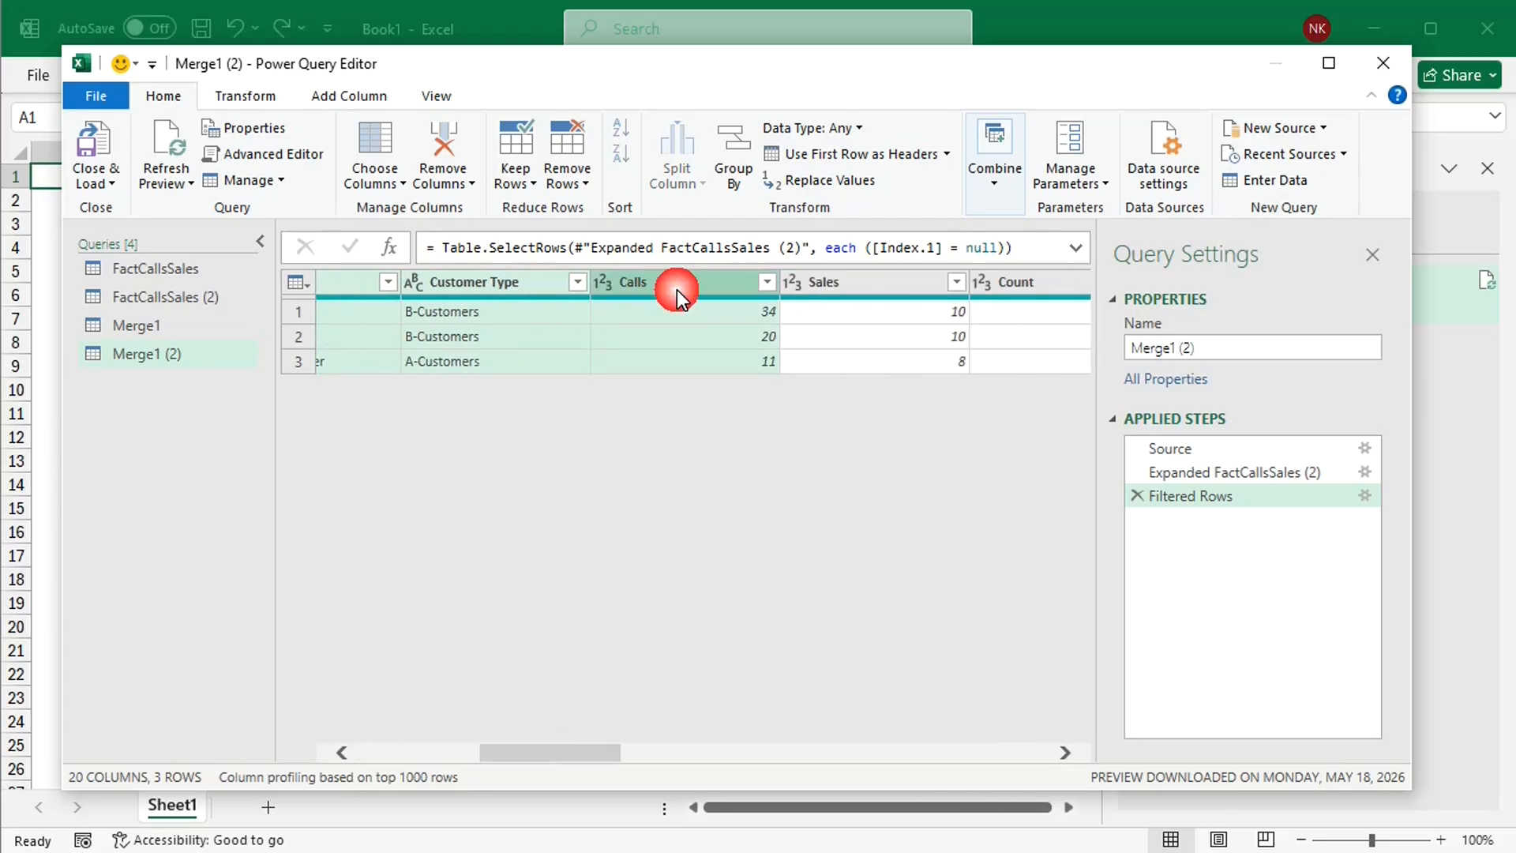
{"action": "left_click", "coordinate": [807, 276], "text": "ctrl"}
{"action": "left_click", "coordinate": [985, 282], "text": "ctrl"}
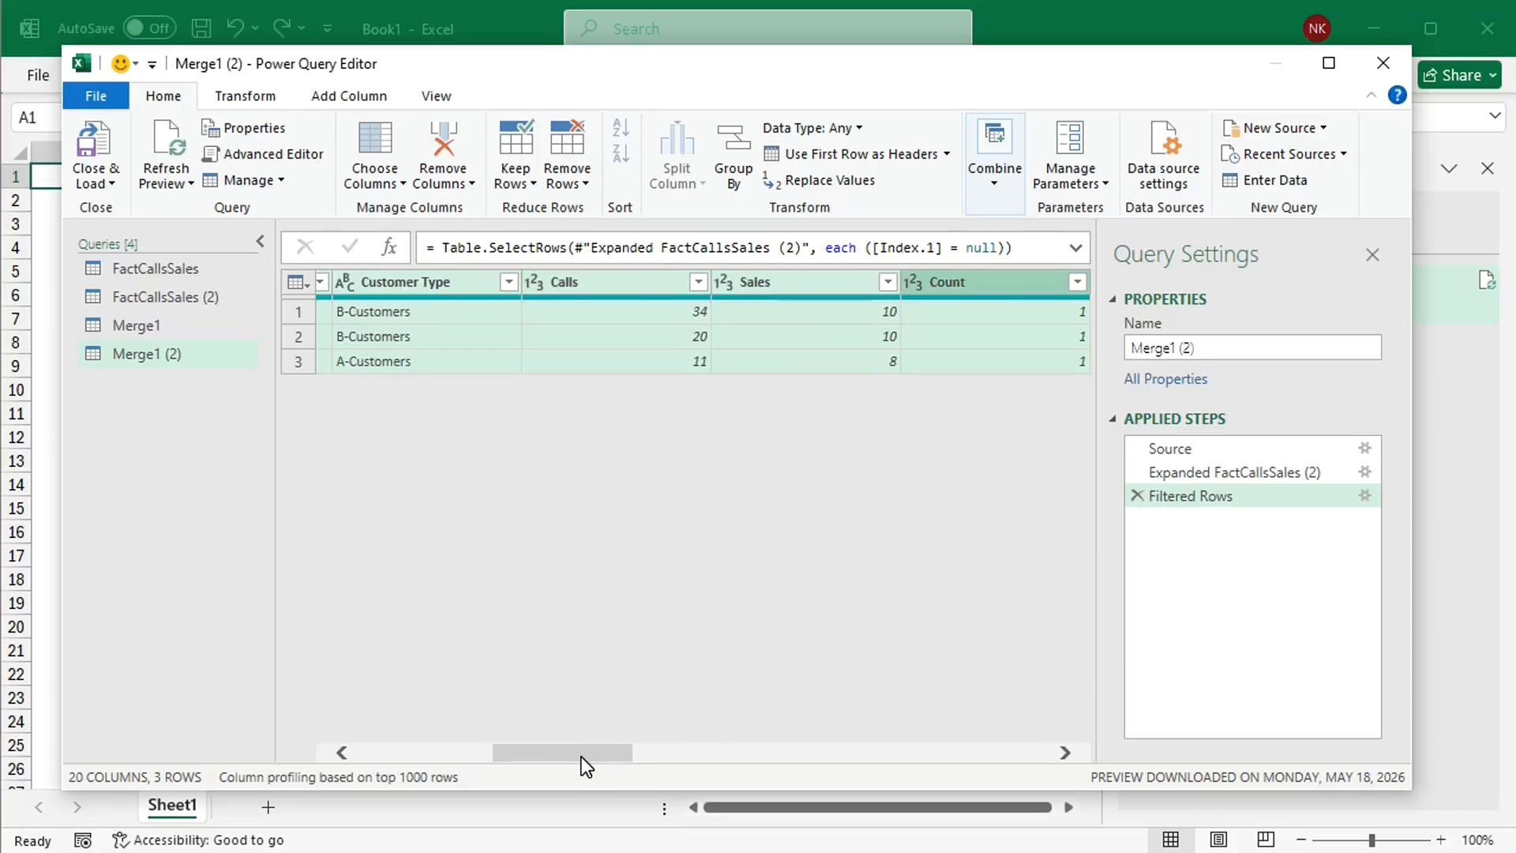
{"action": "left_click_drag", "start_coordinate": [581, 756], "coordinate": [676, 752]}
{"action": "left_click", "coordinate": [695, 286], "text": "ctrl"}
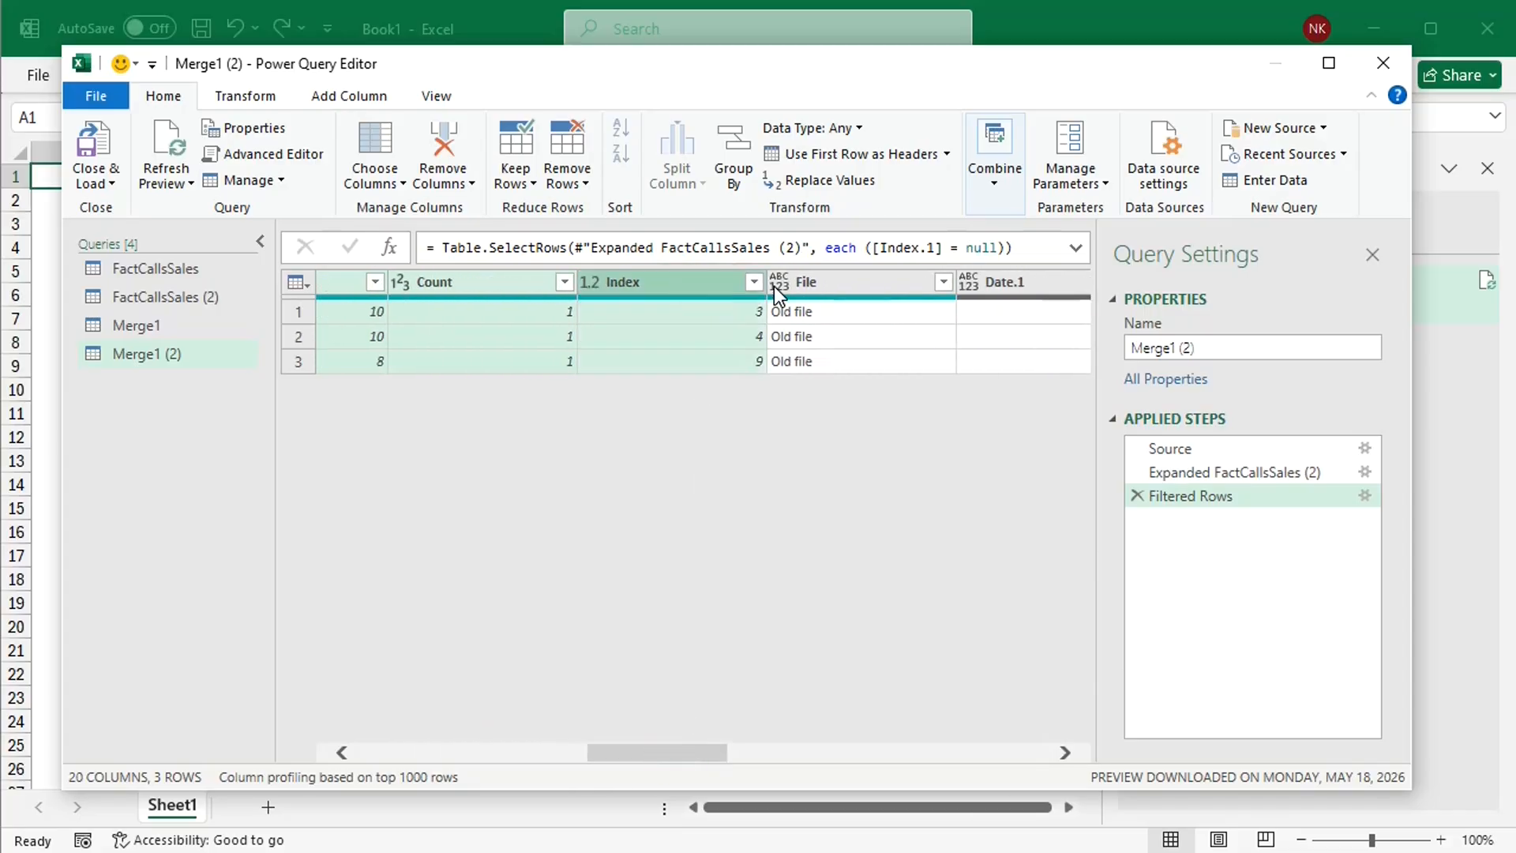
{"action": "left_click", "coordinate": [831, 290], "text": "ctrl"}
{"action": "right_click", "coordinate": [847, 281]}
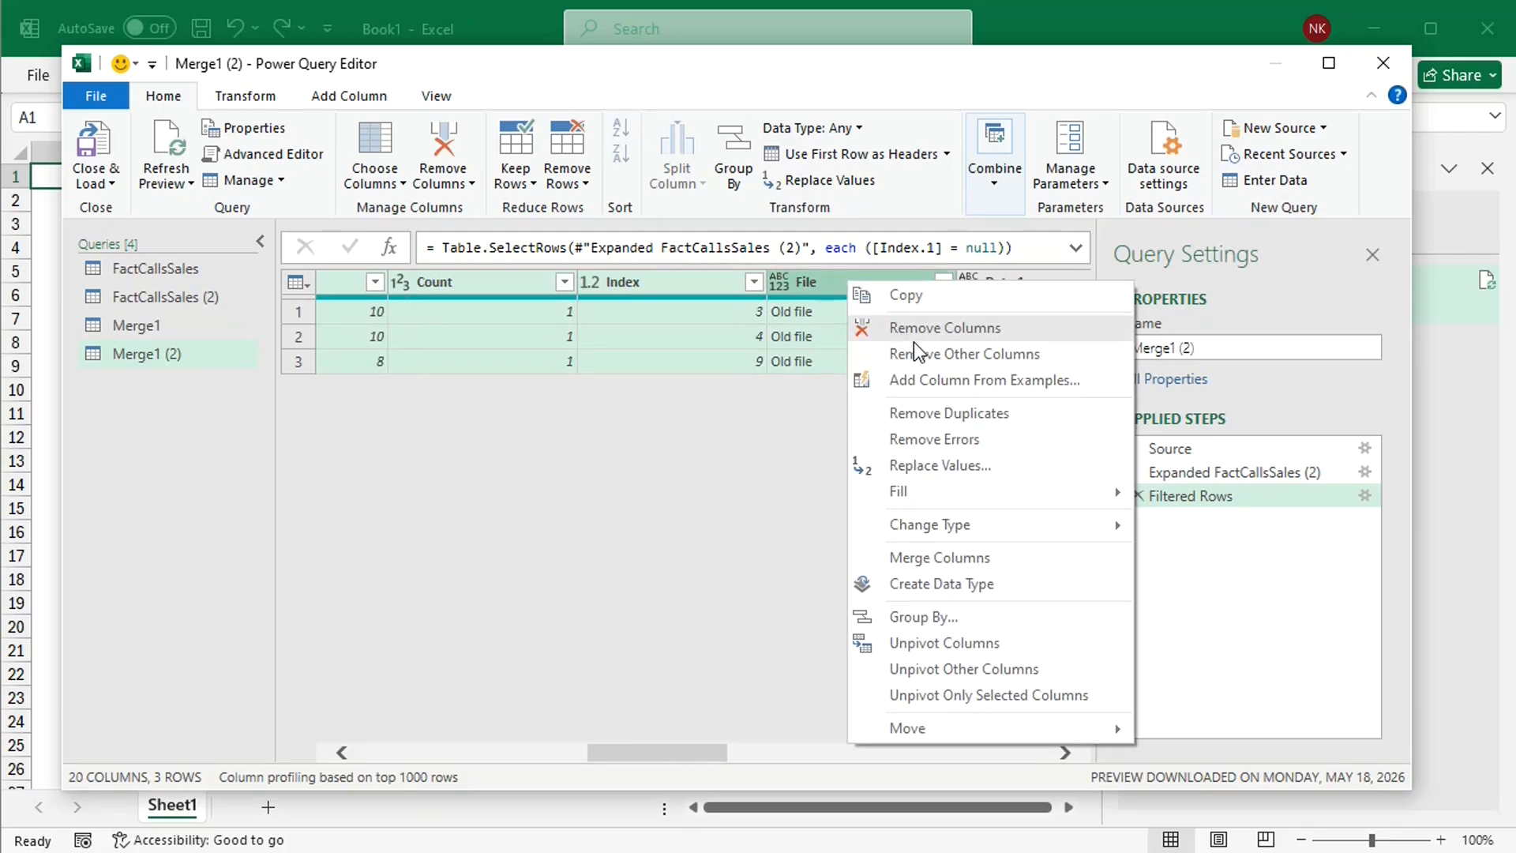
{"action": "left_click", "coordinate": [965, 353]}
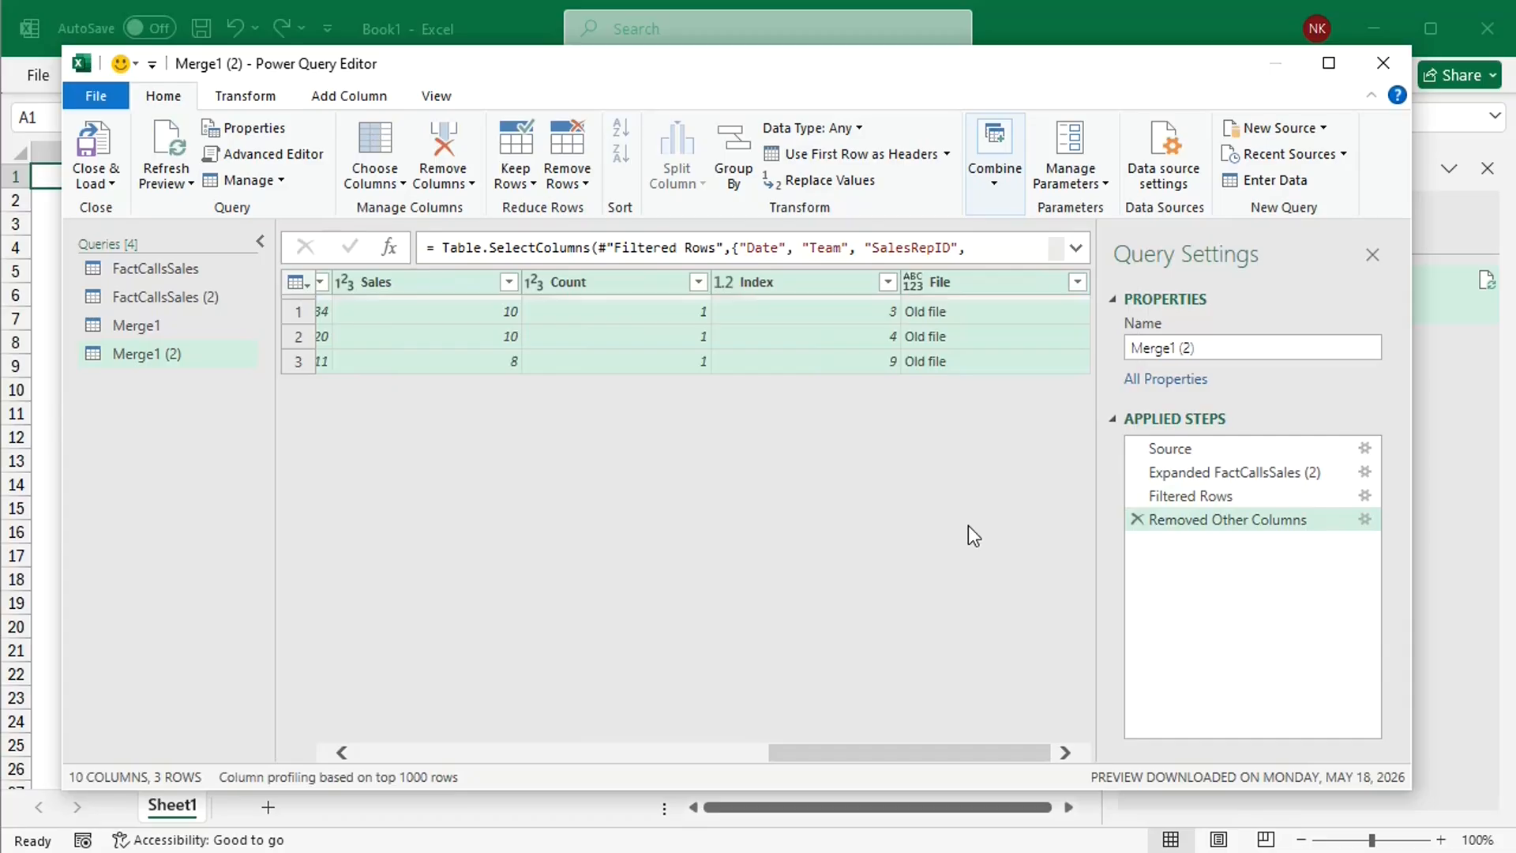
Step: Append the queries as a new query, with Merge1 as the first table and Merge1 (2) as the second
{"action": "left_click", "coordinate": [992, 186]}
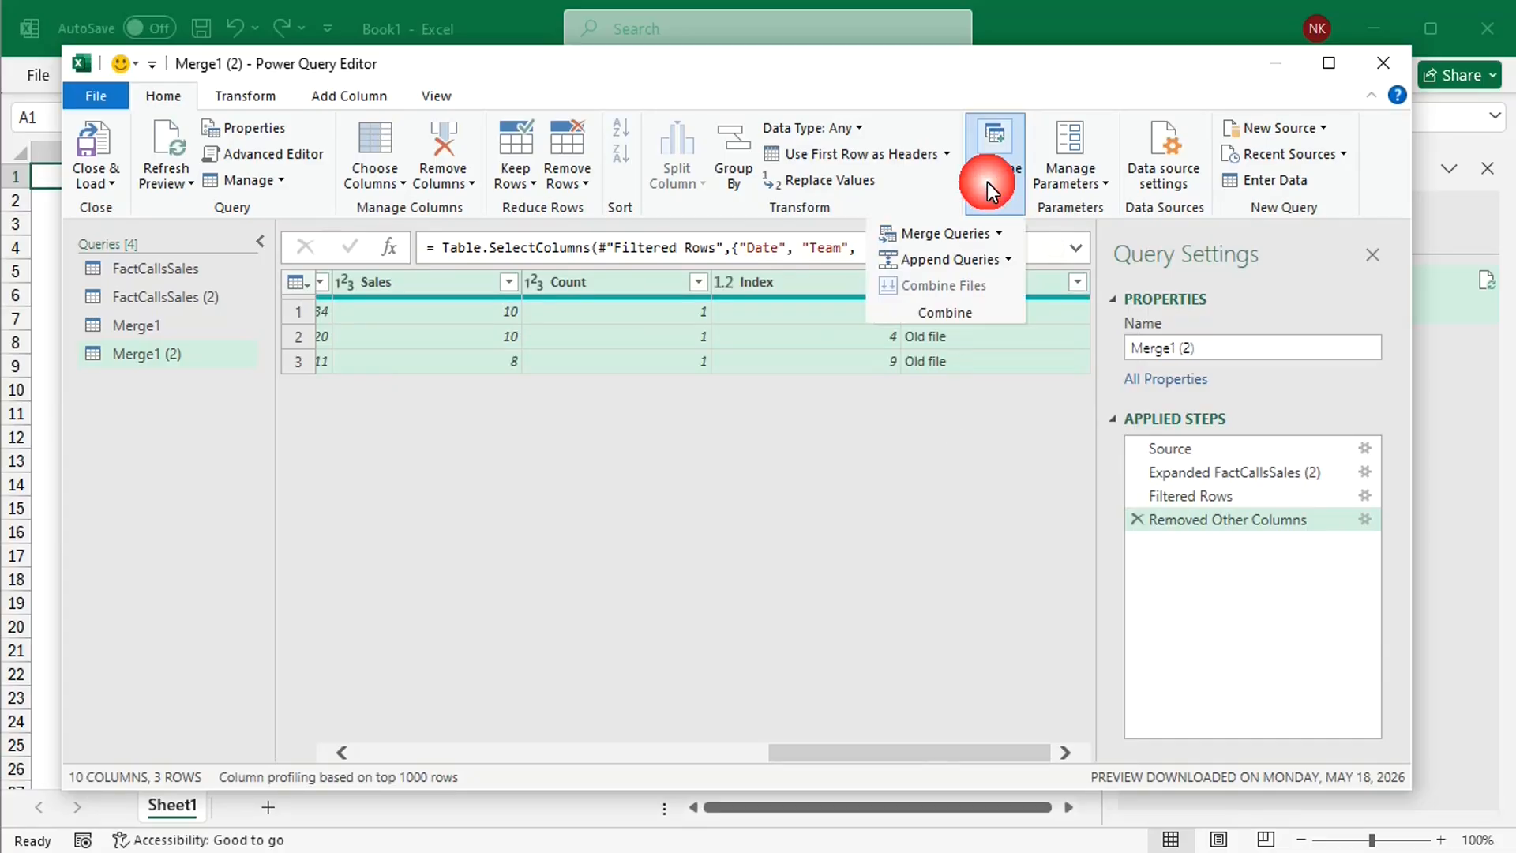
{"action": "left_click", "coordinate": [1007, 260]}
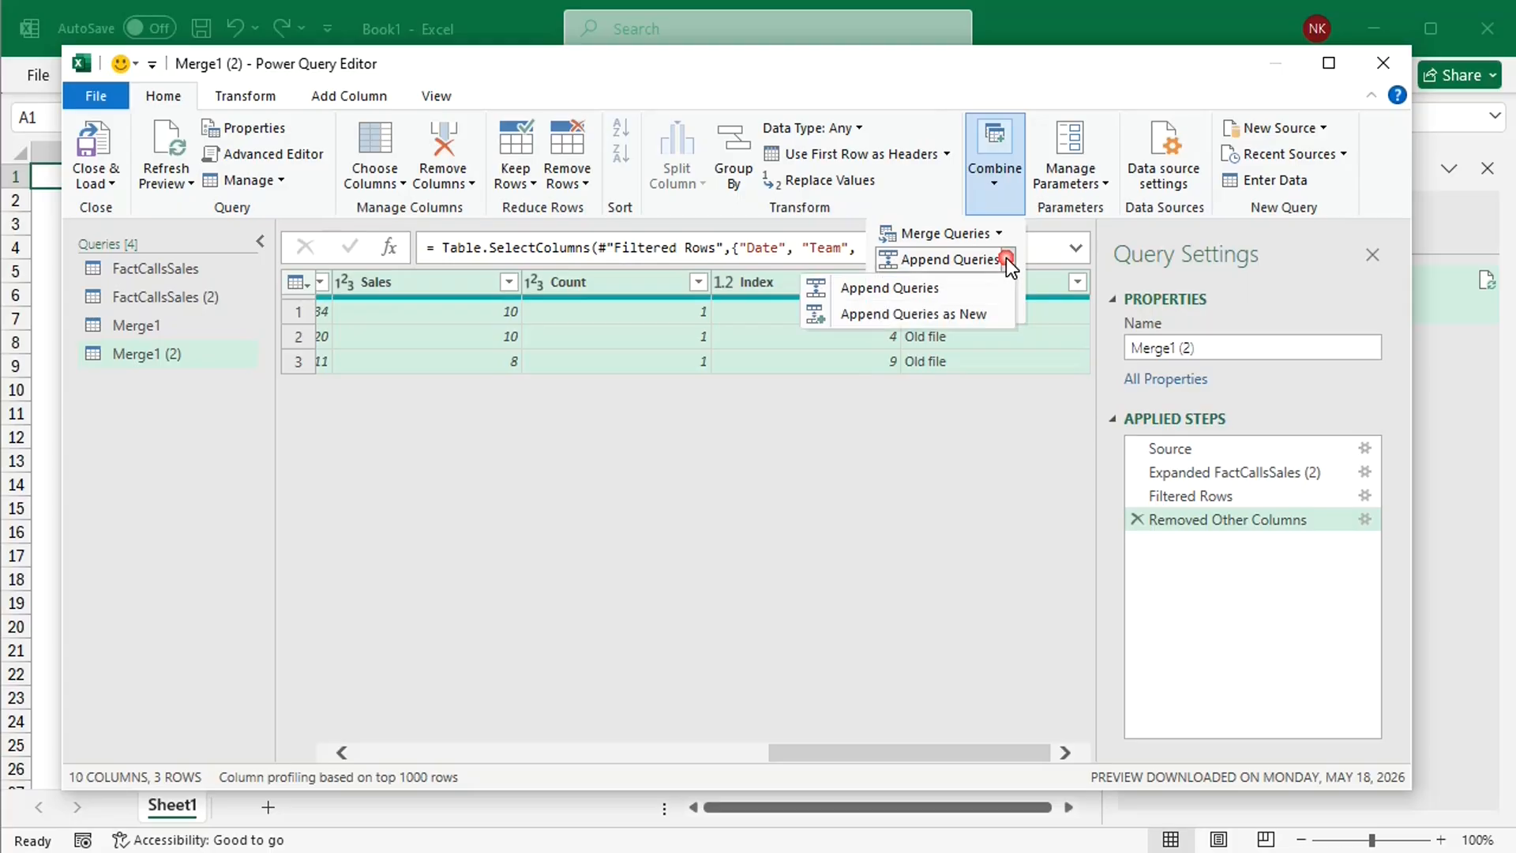
{"action": "left_click", "coordinate": [973, 314]}
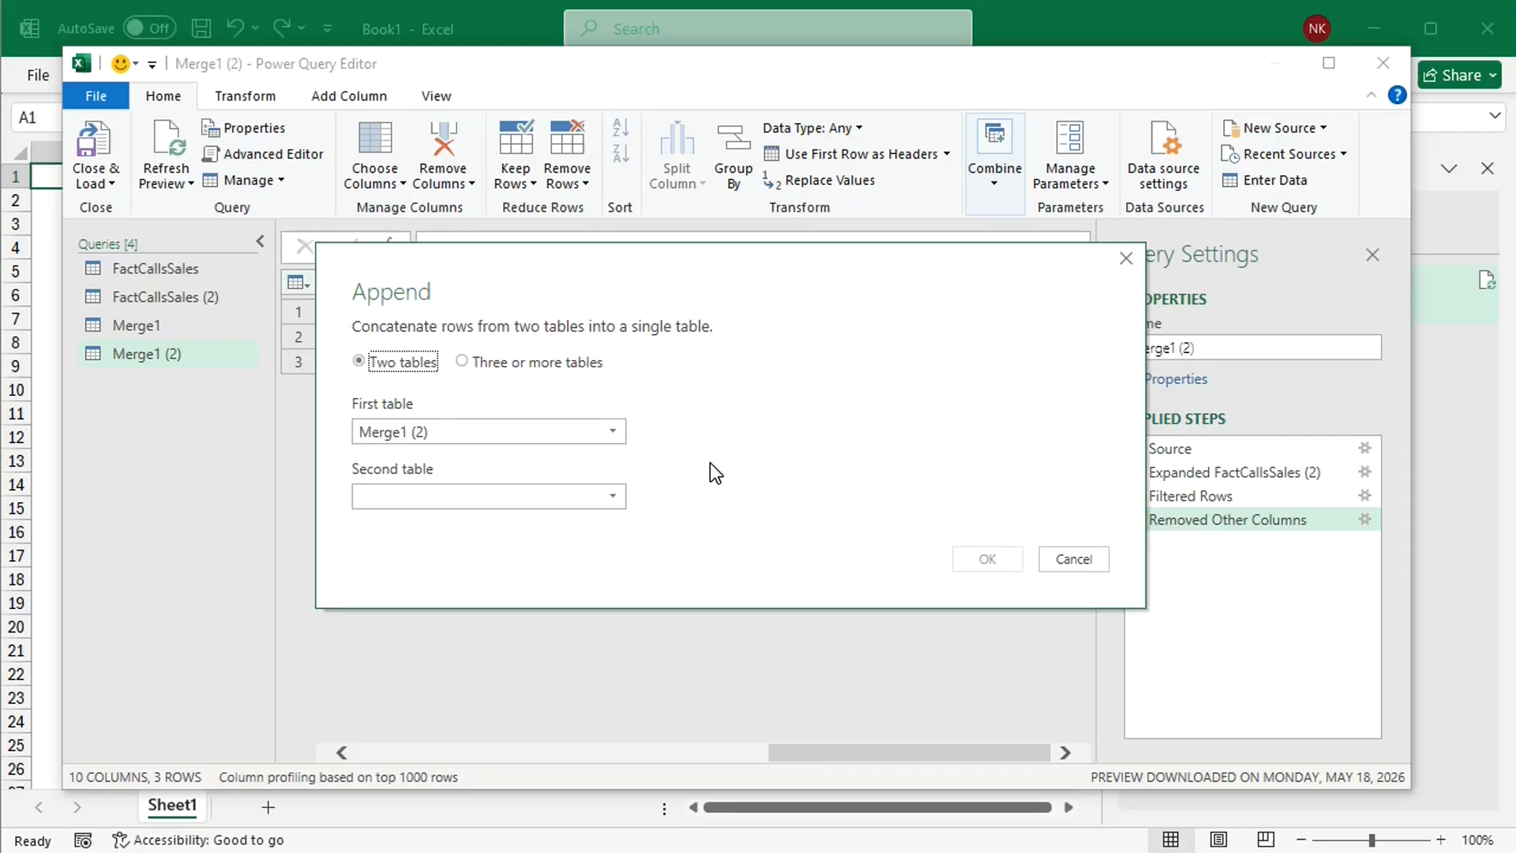
{"action": "left_click", "coordinate": [615, 432]}
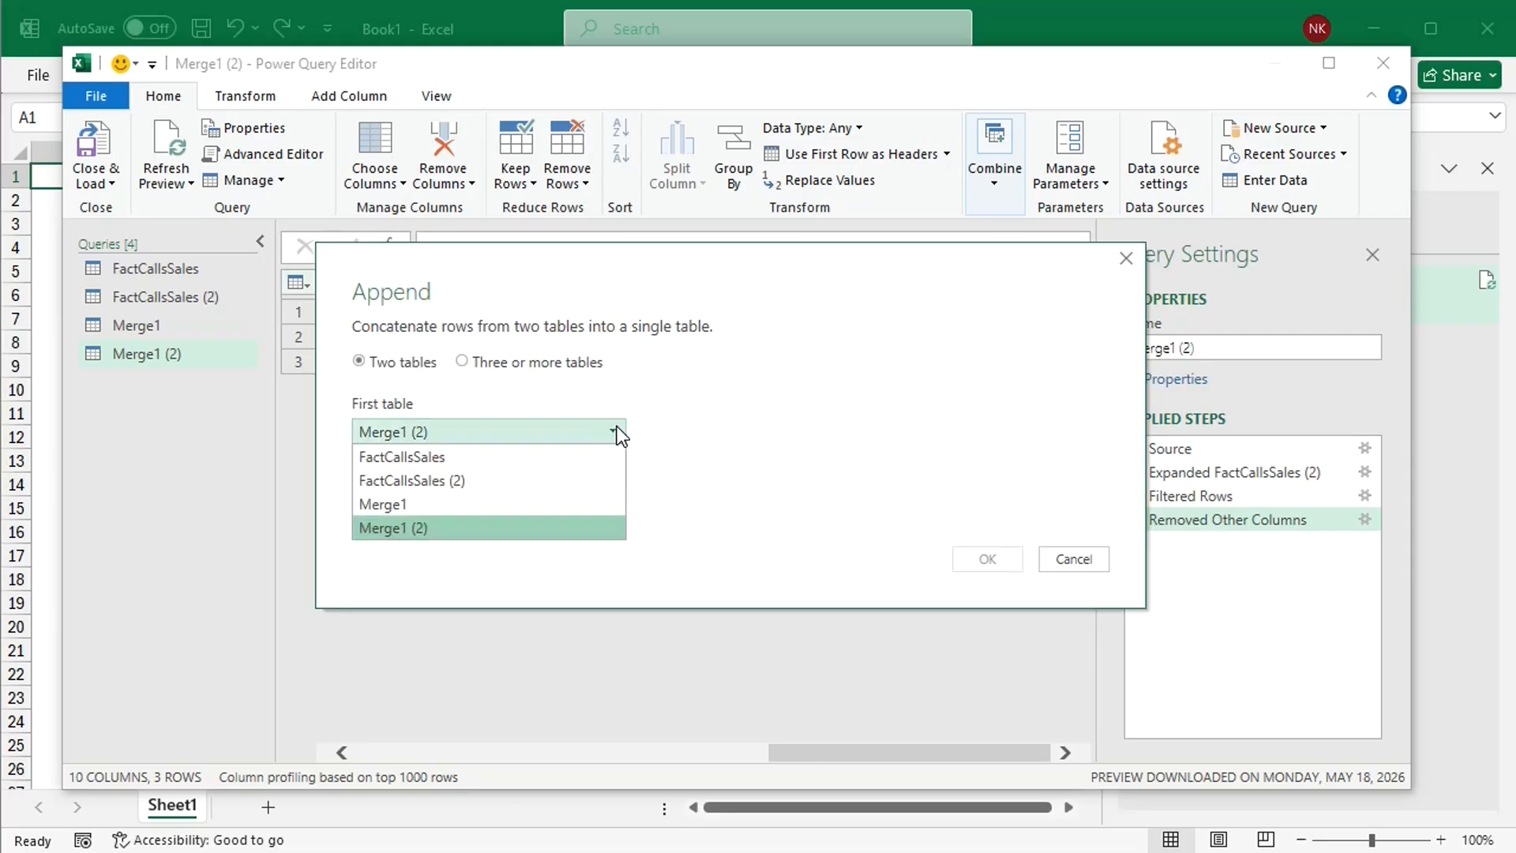
{"action": "left_click", "coordinate": [439, 504]}
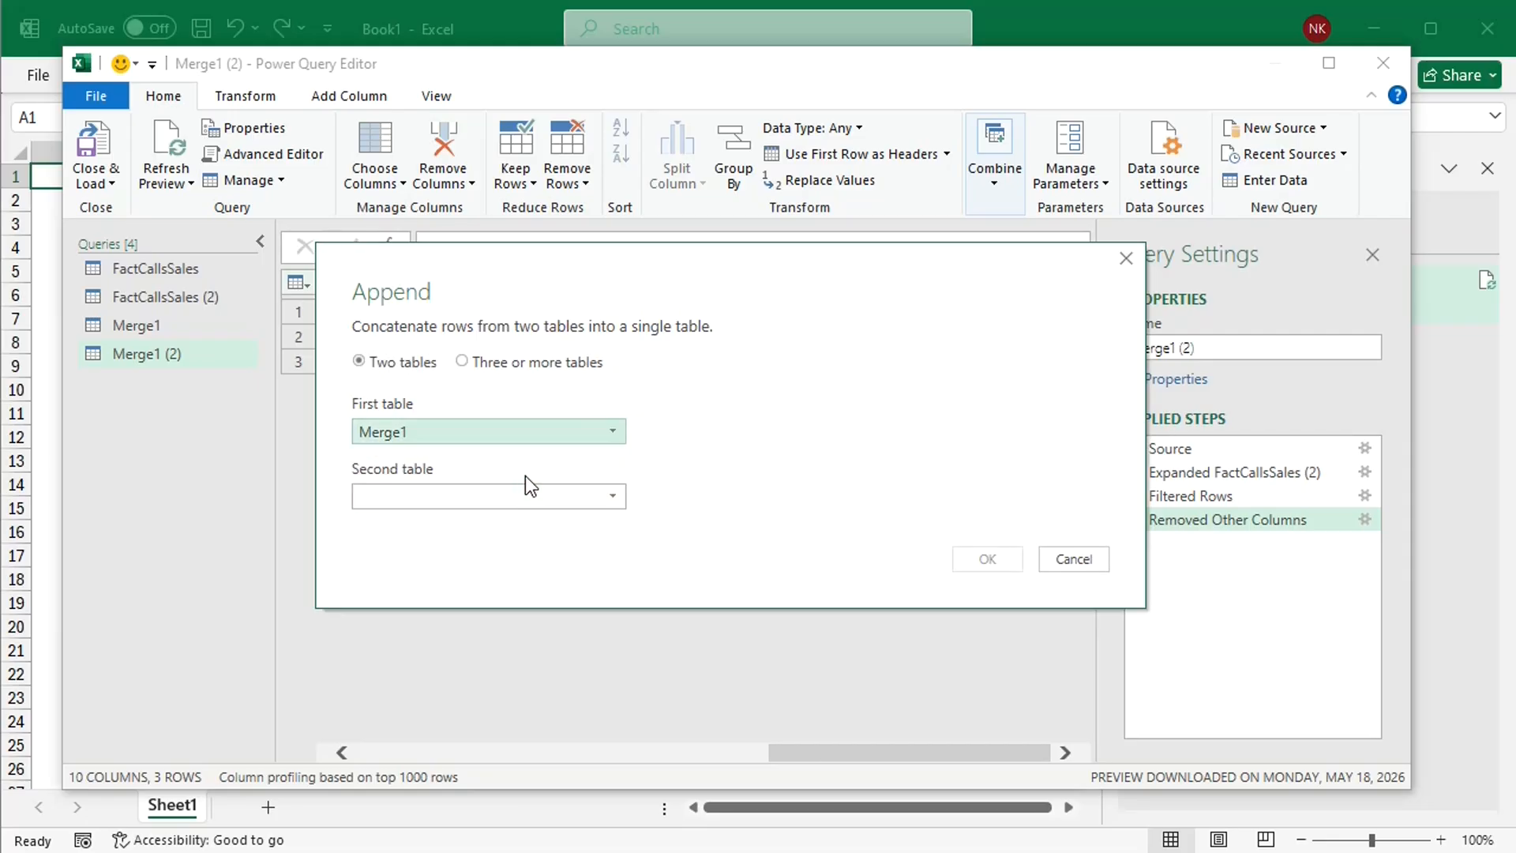
{"action": "left_click", "coordinate": [567, 495]}
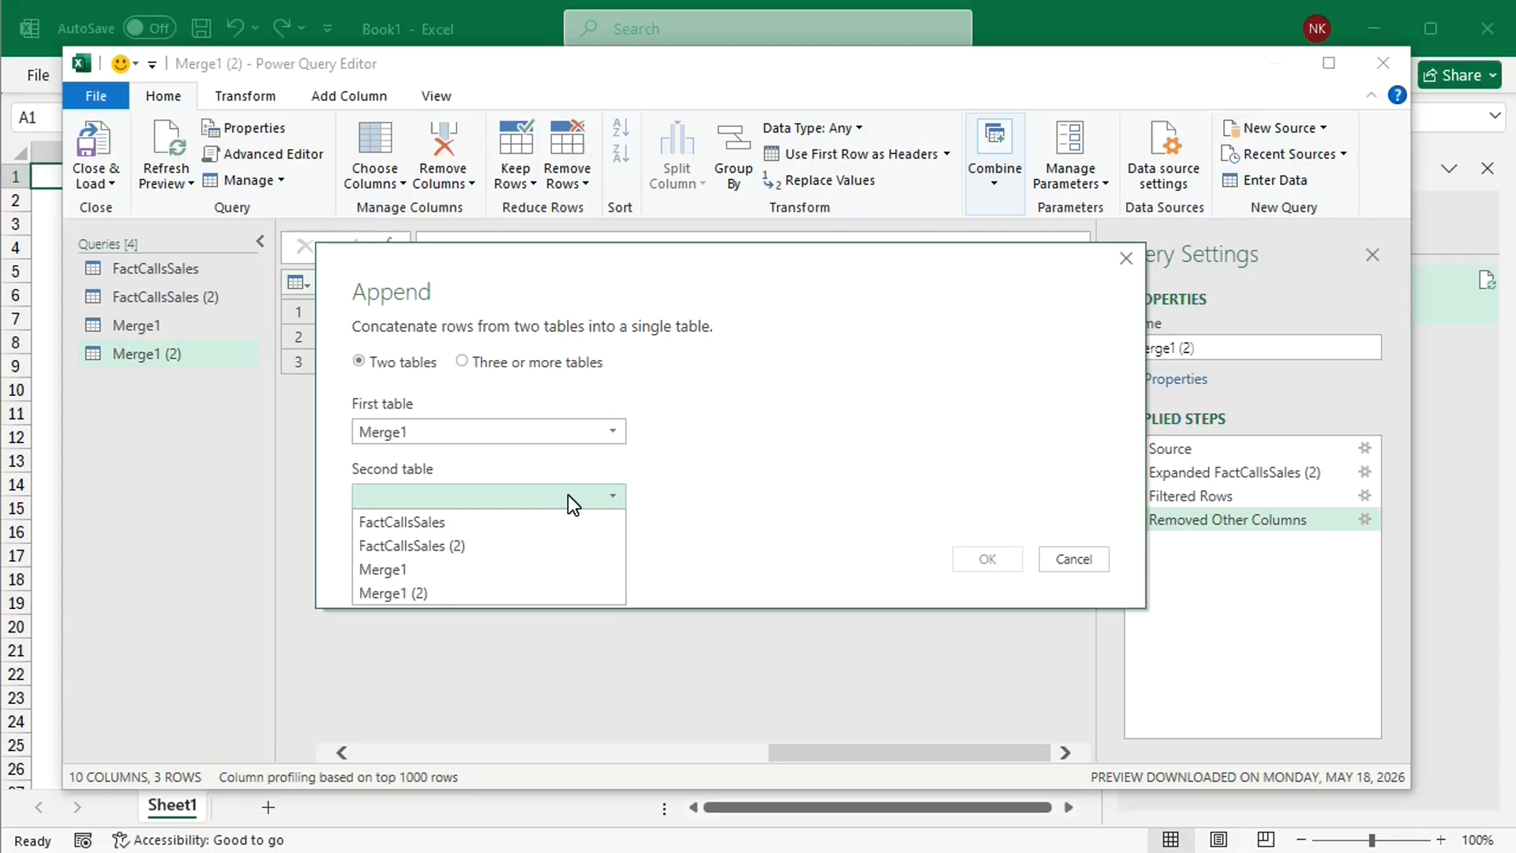
{"action": "left_click", "coordinate": [437, 594]}
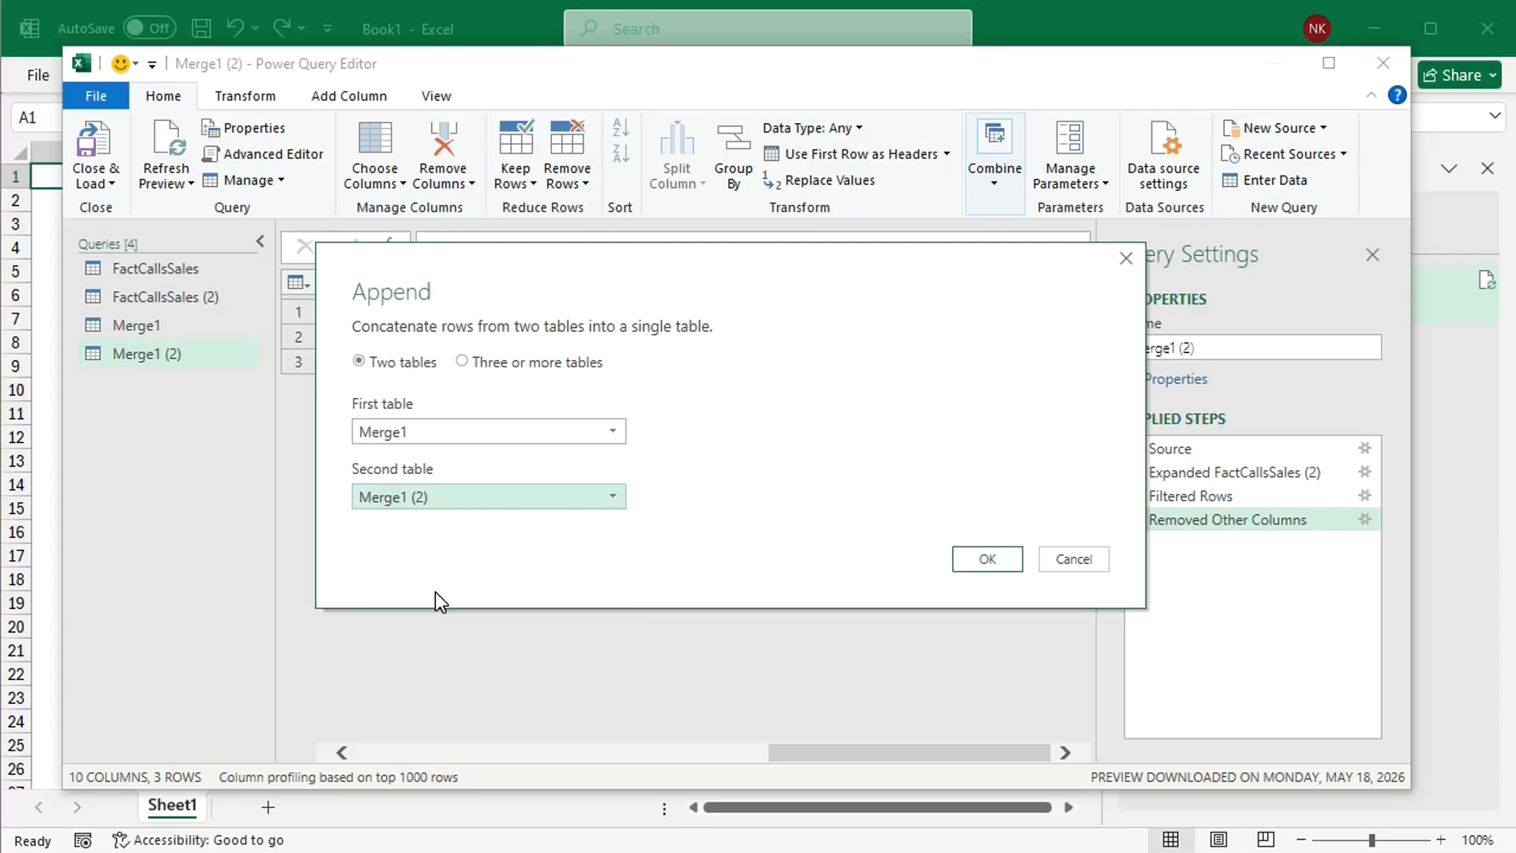
{"action": "left_click", "coordinate": [986, 560]}
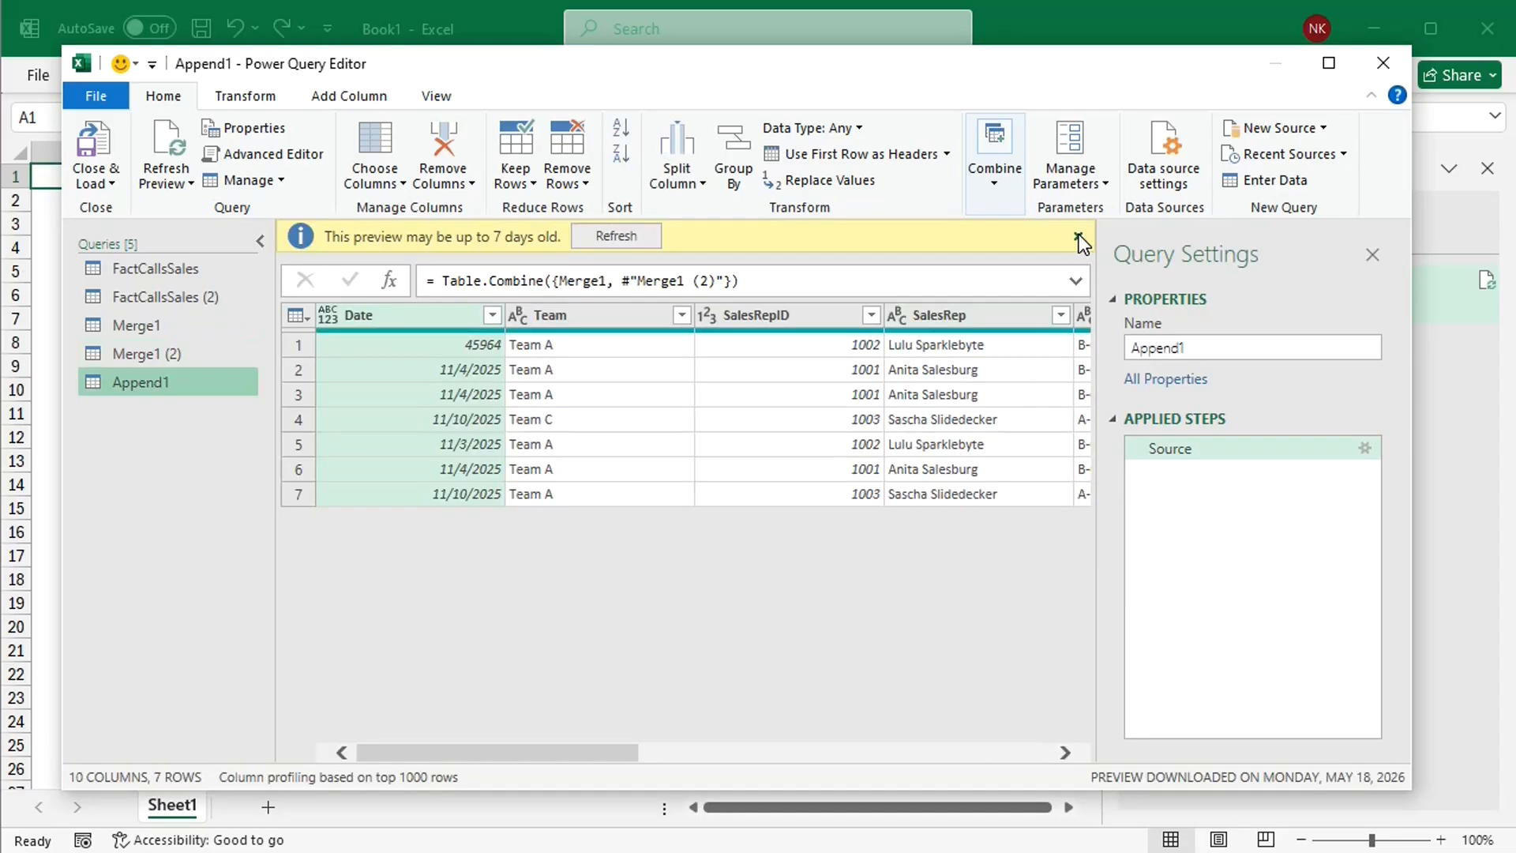
{"action": "left_click", "coordinate": [1078, 236]}
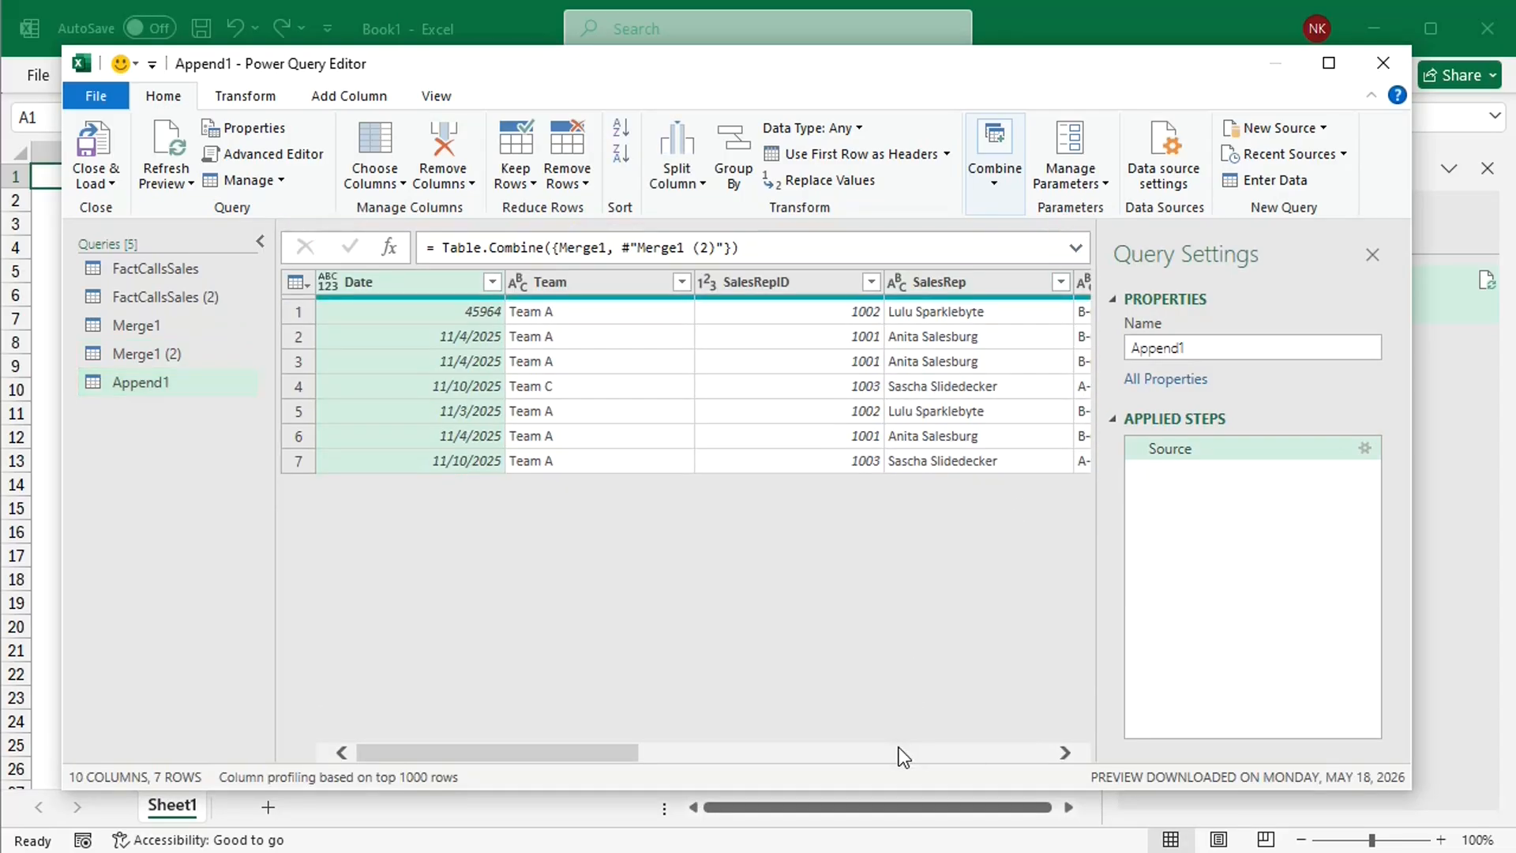
Step: Sort the appended query in ascending order by the Index column
{"action": "left_click_drag", "start_coordinate": [612, 747], "coordinate": [1012, 745]}
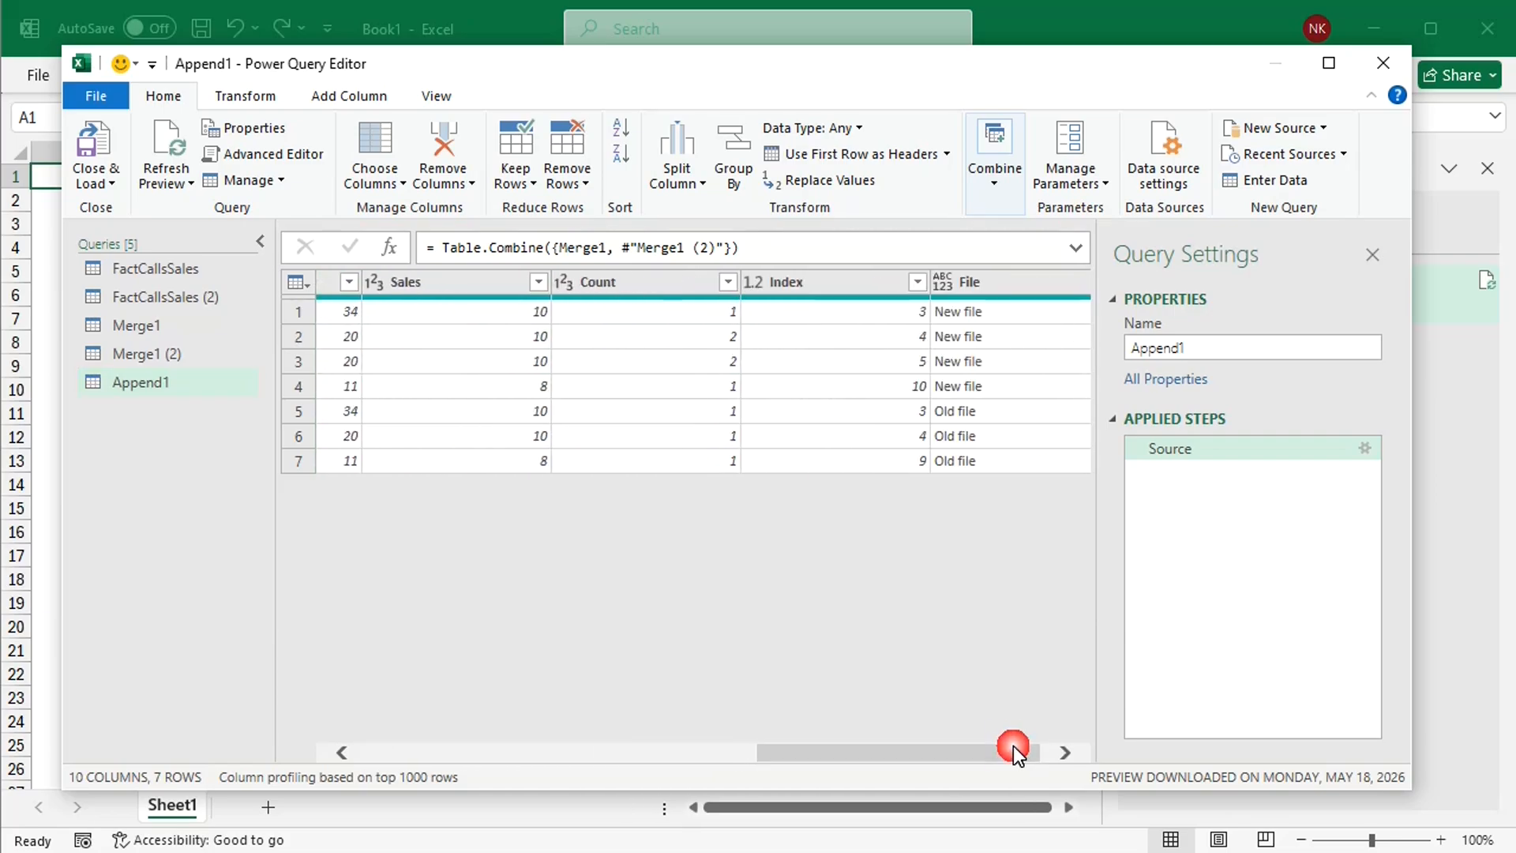
{"action": "left_click", "coordinate": [918, 285]}
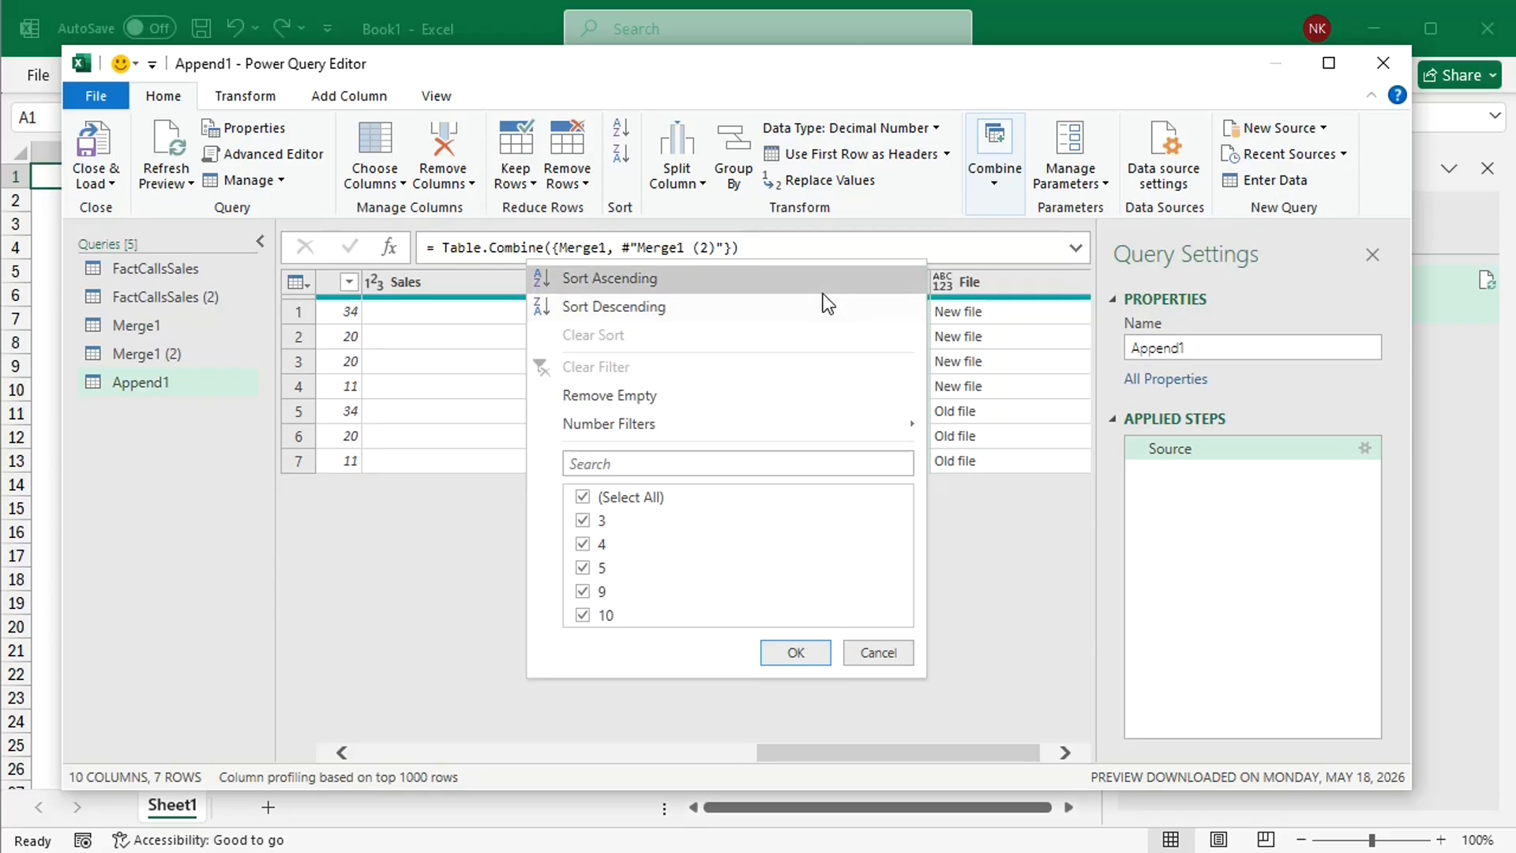
{"action": "left_click", "coordinate": [799, 283]}
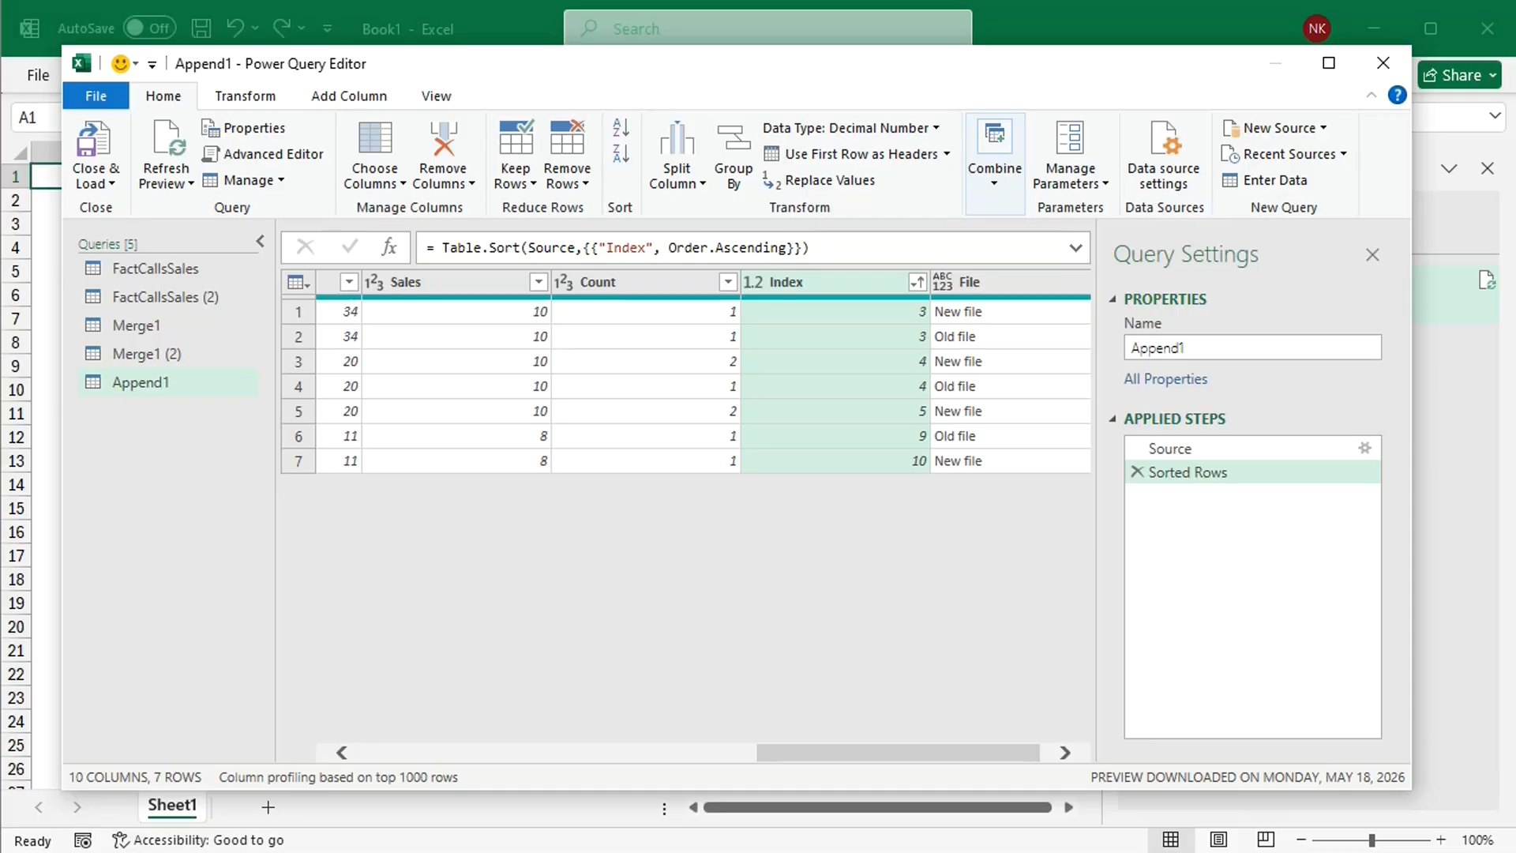
Step: Change the data type of the Date column in Append1 to Text, and close and load the queries to the workbook
{"action": "left_click_drag", "start_coordinate": [965, 754], "coordinate": [548, 750]}
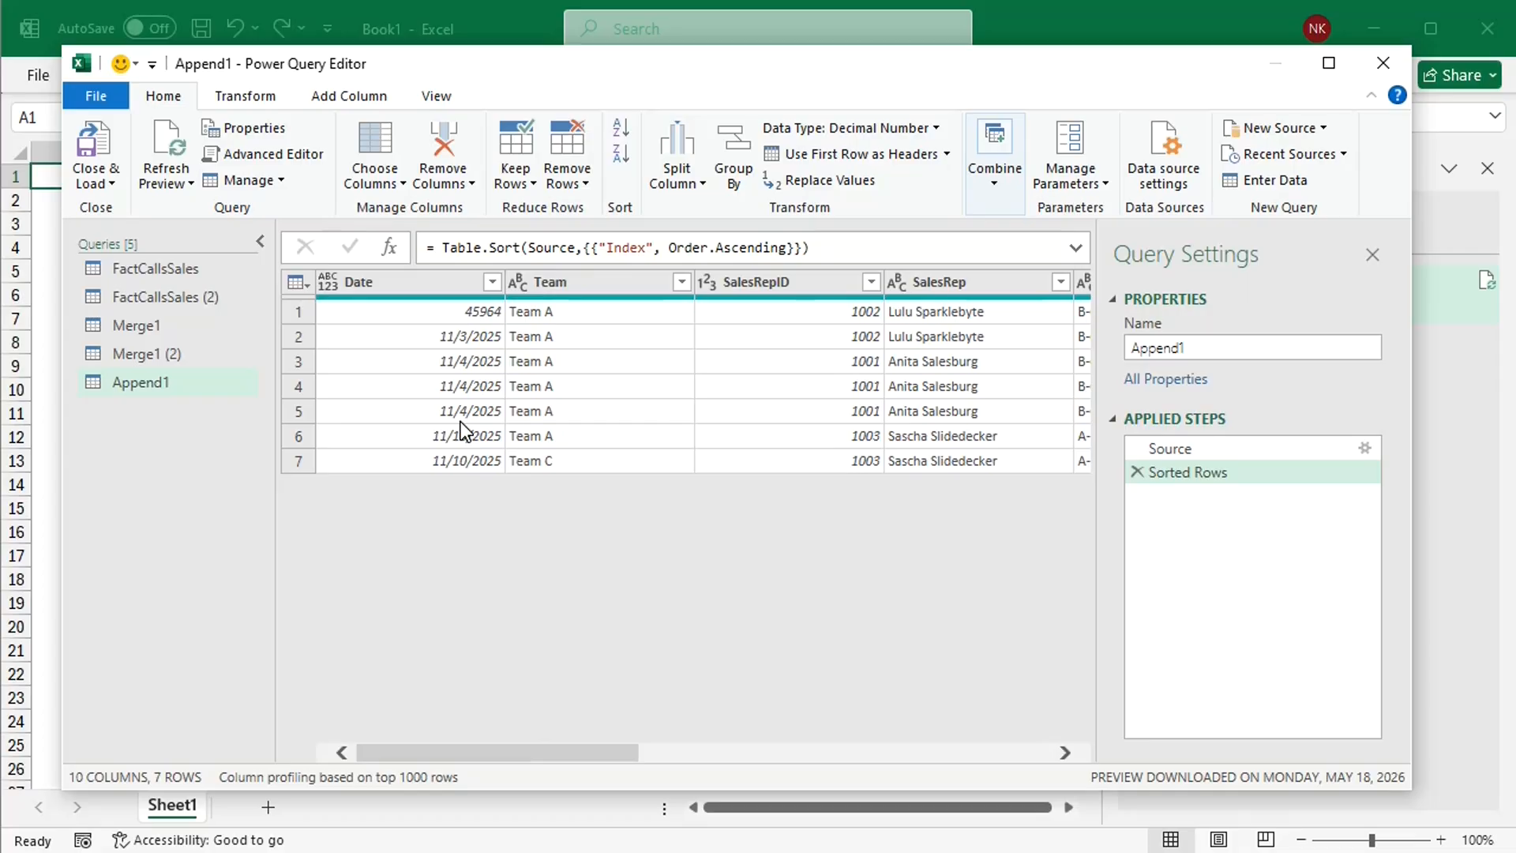
{"action": "left_click", "coordinate": [471, 280]}
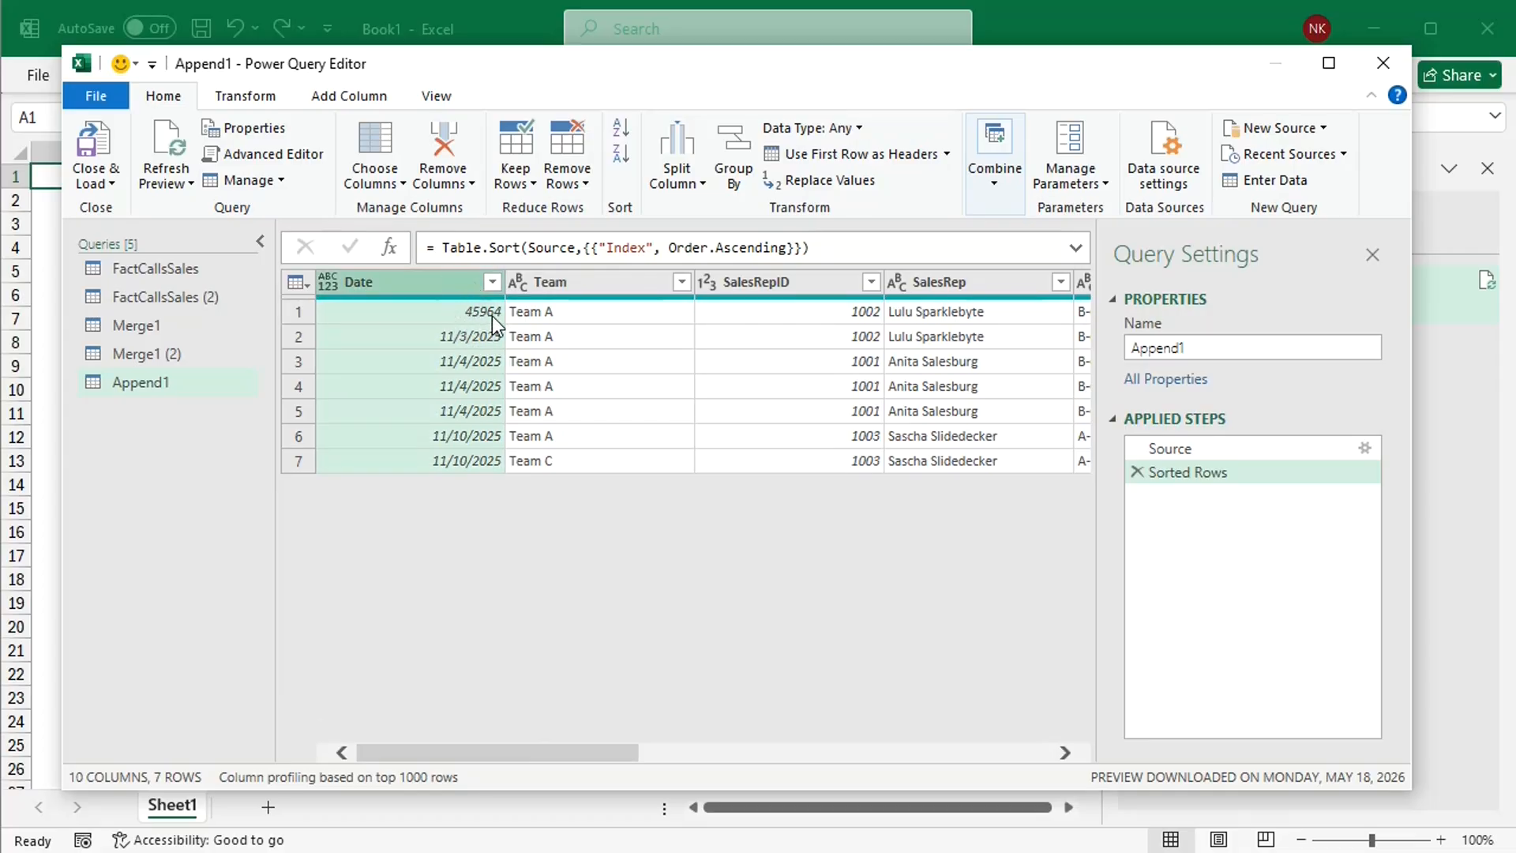
{"action": "right_click", "coordinate": [439, 284]}
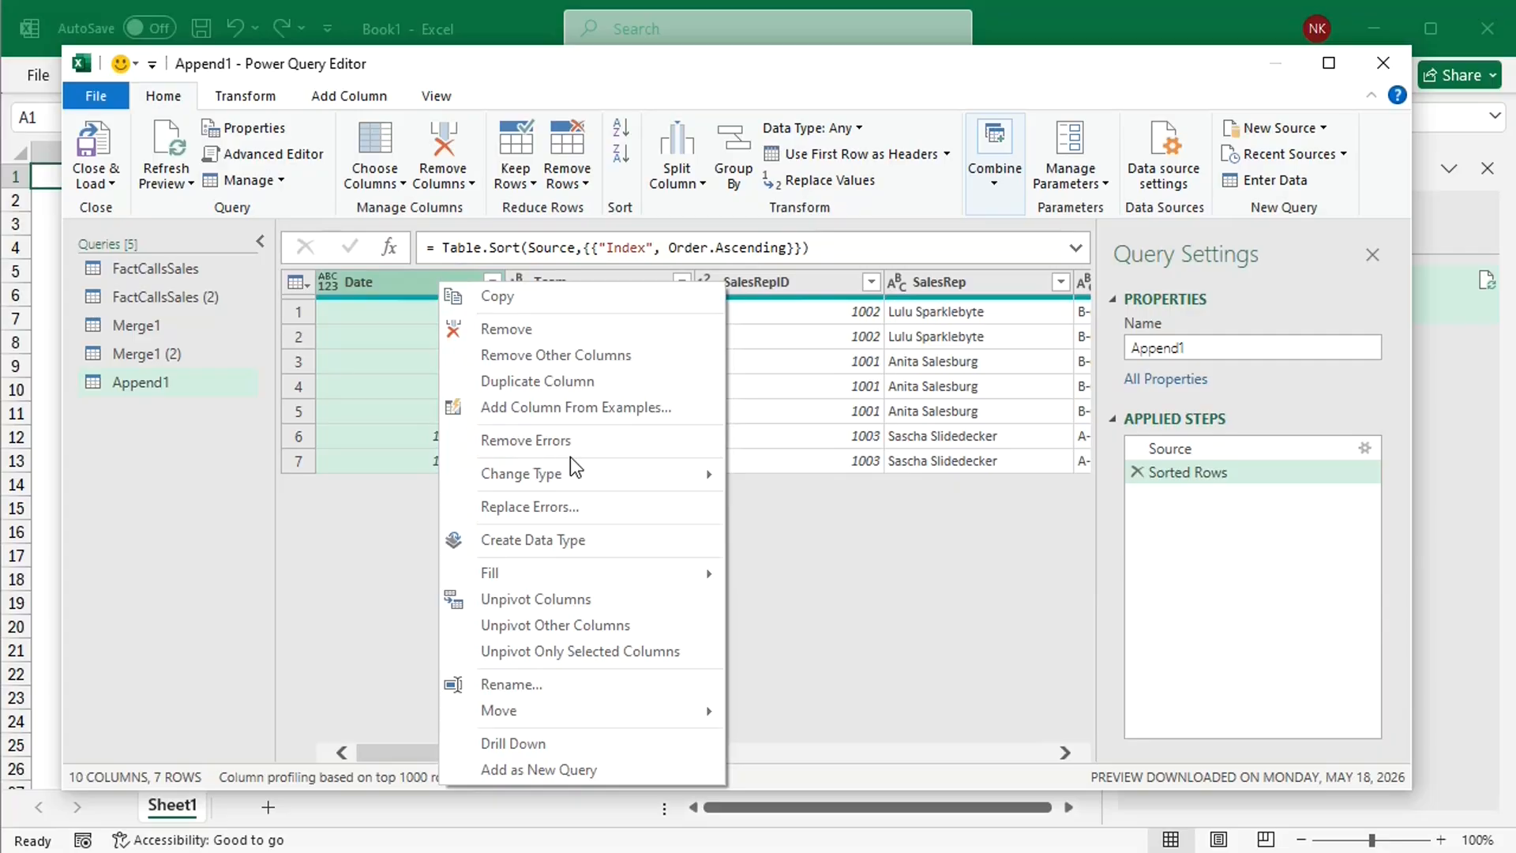
{"action": "mouse_move", "coordinate": [643, 474]}
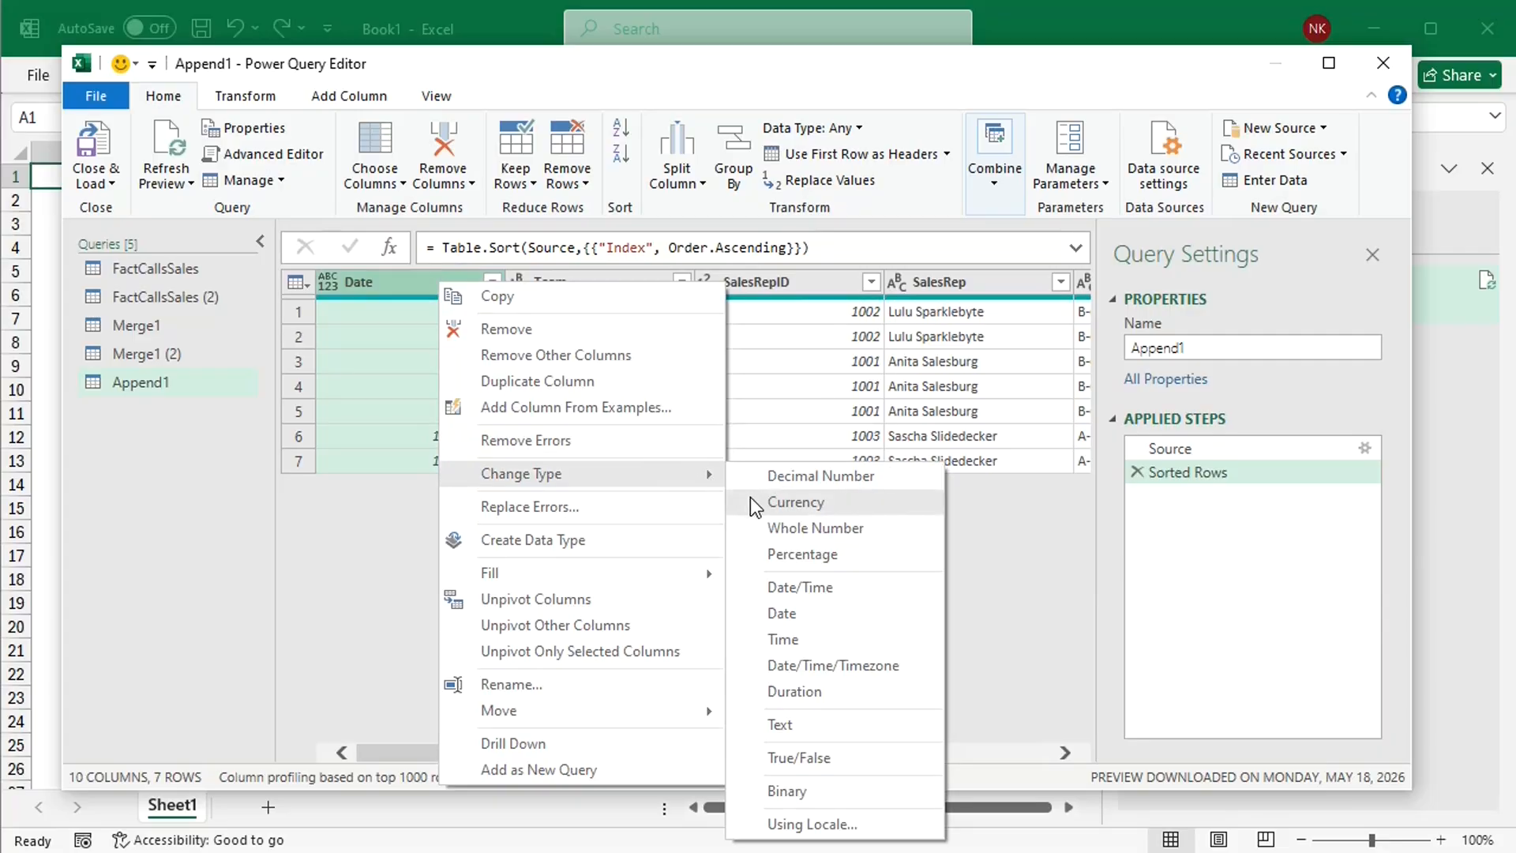
{"action": "left_click", "coordinate": [779, 724]}
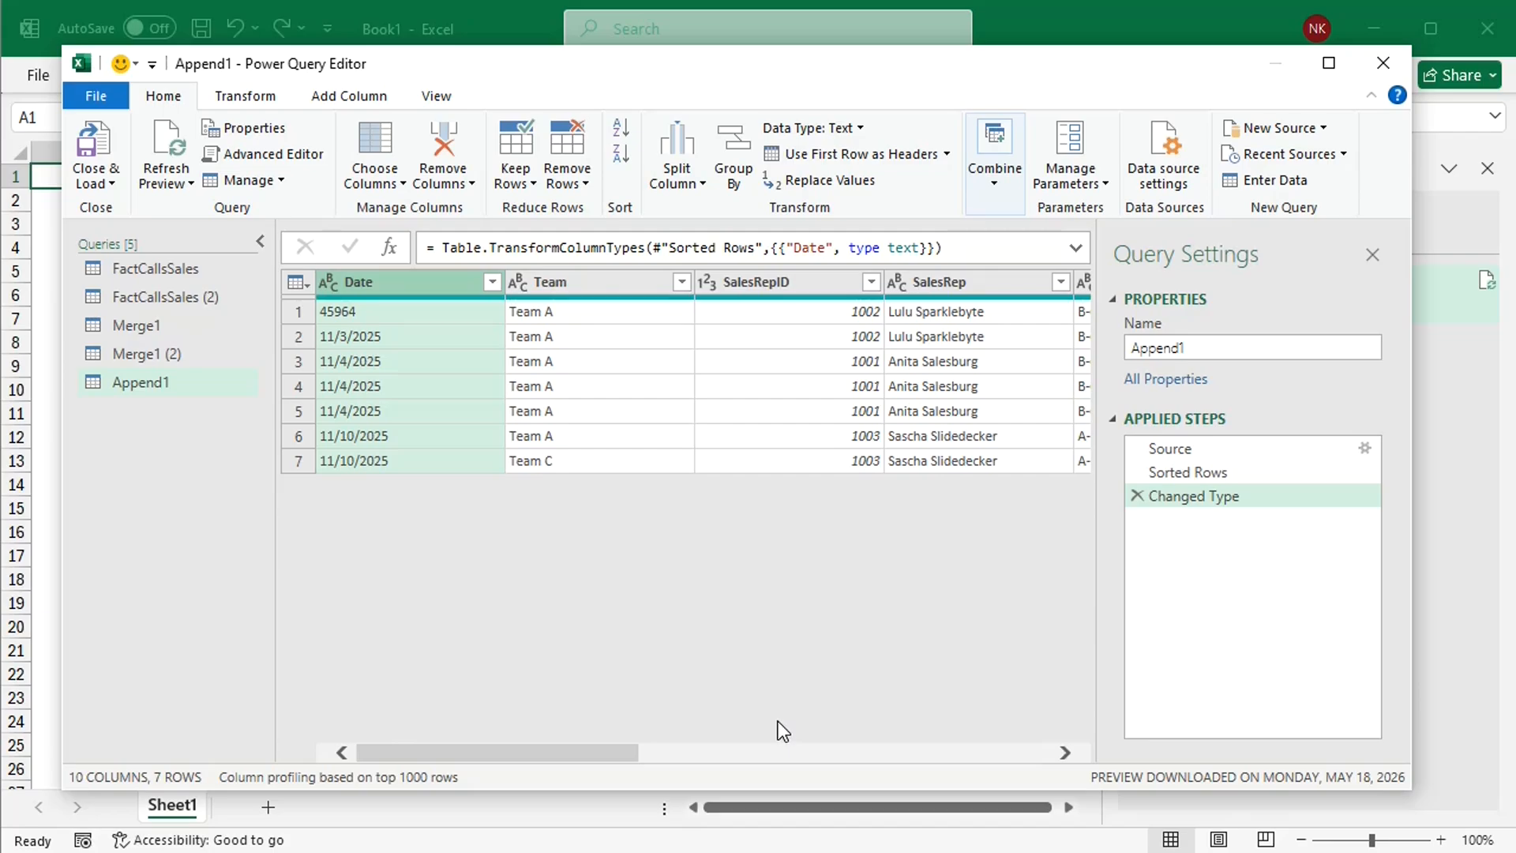
{"action": "left_click", "coordinate": [106, 177]}
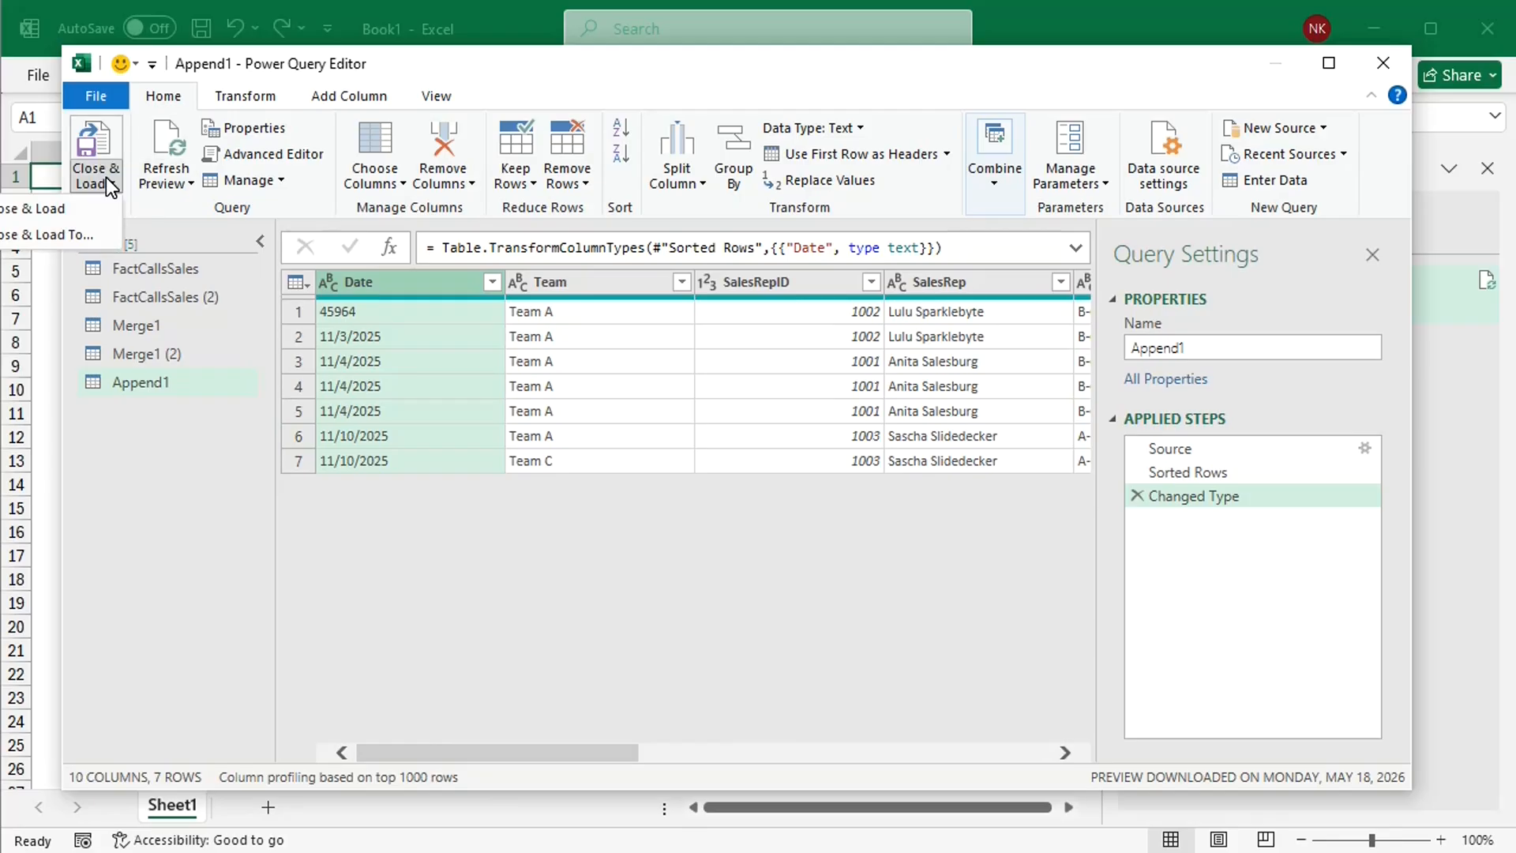
{"action": "left_click", "coordinate": [55, 210]}
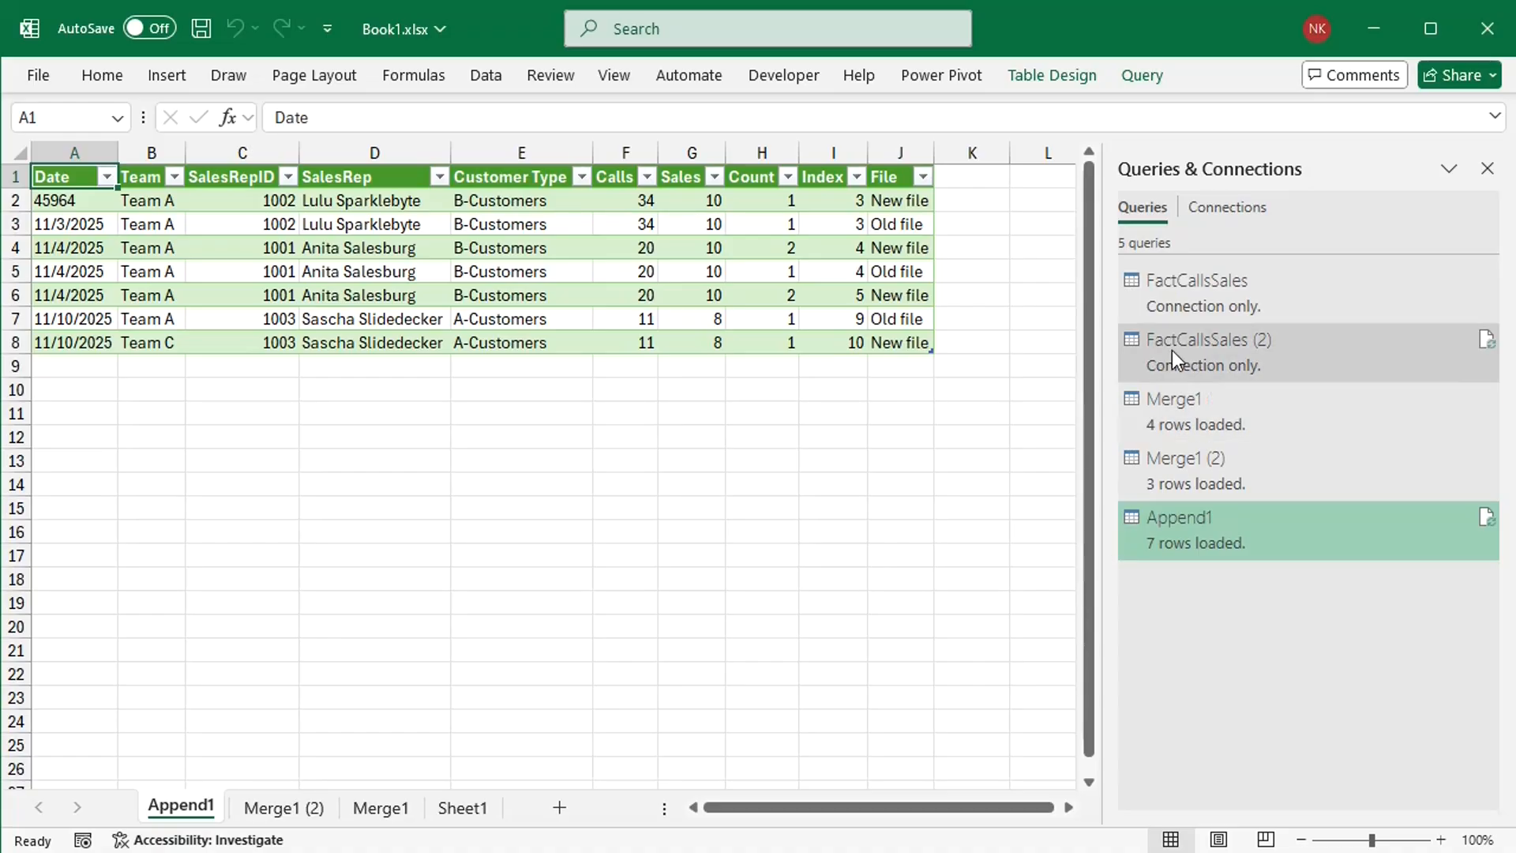
Step: Reopen the FactCallsSales query for editing in the Power Query Editor and duplicate it
{"action": "double_click", "coordinate": [1192, 286]}
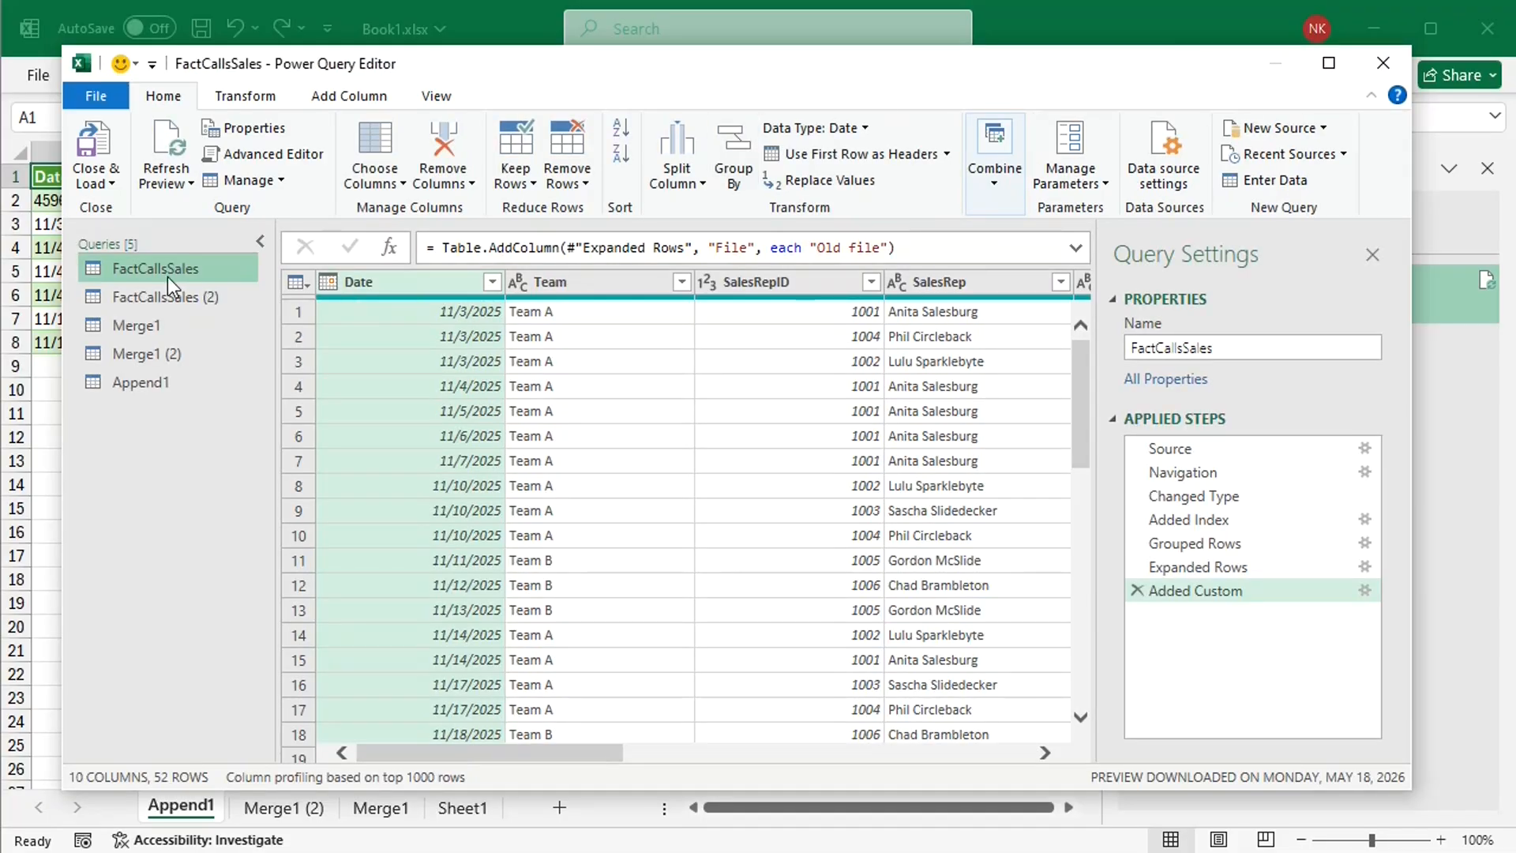
{"action": "right_click", "coordinate": [143, 268]}
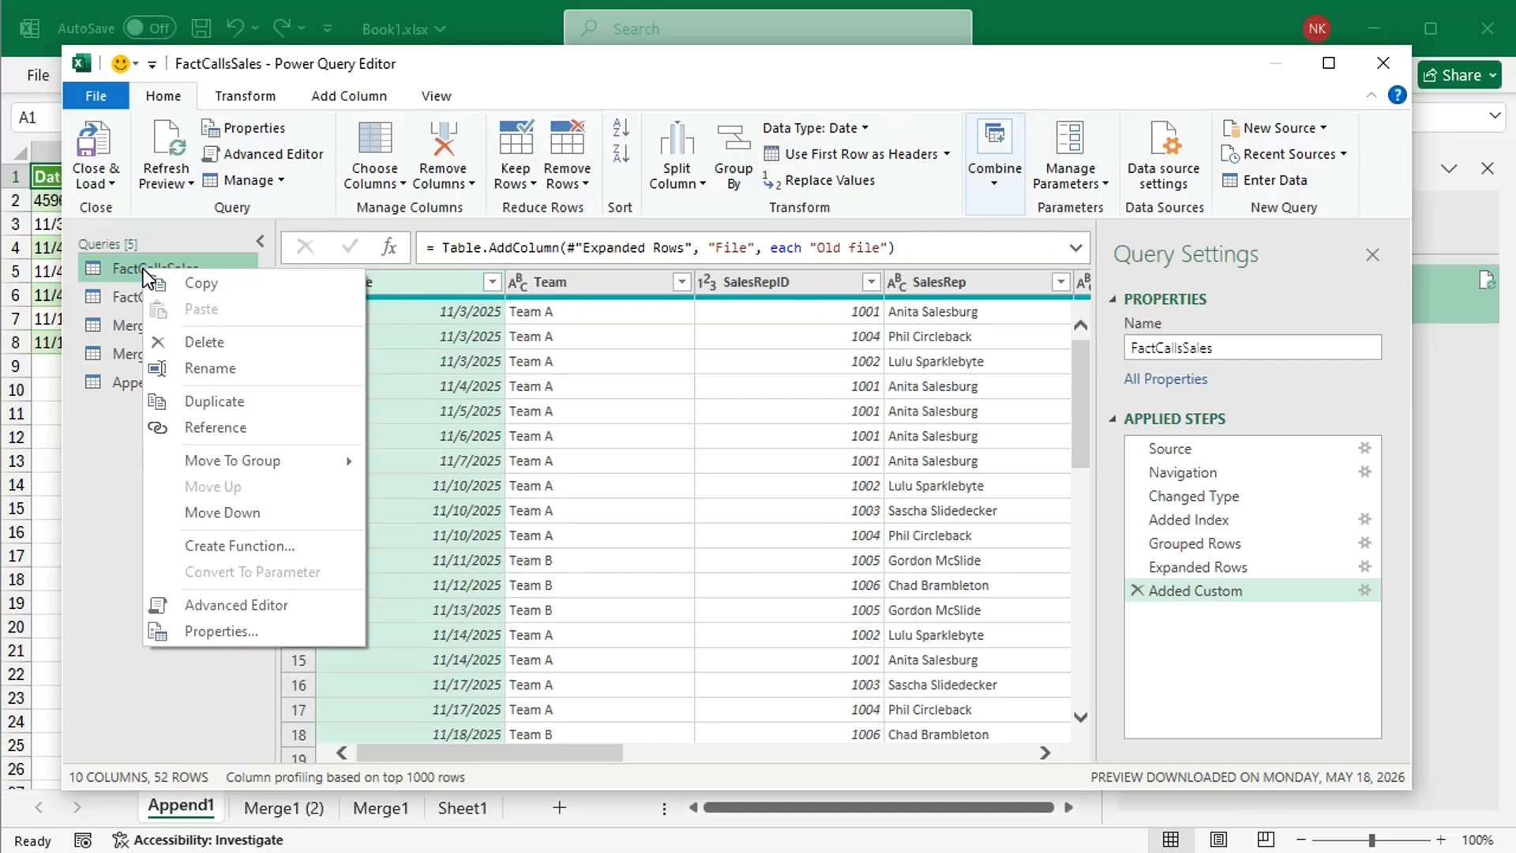
{"action": "left_click", "coordinate": [200, 403]}
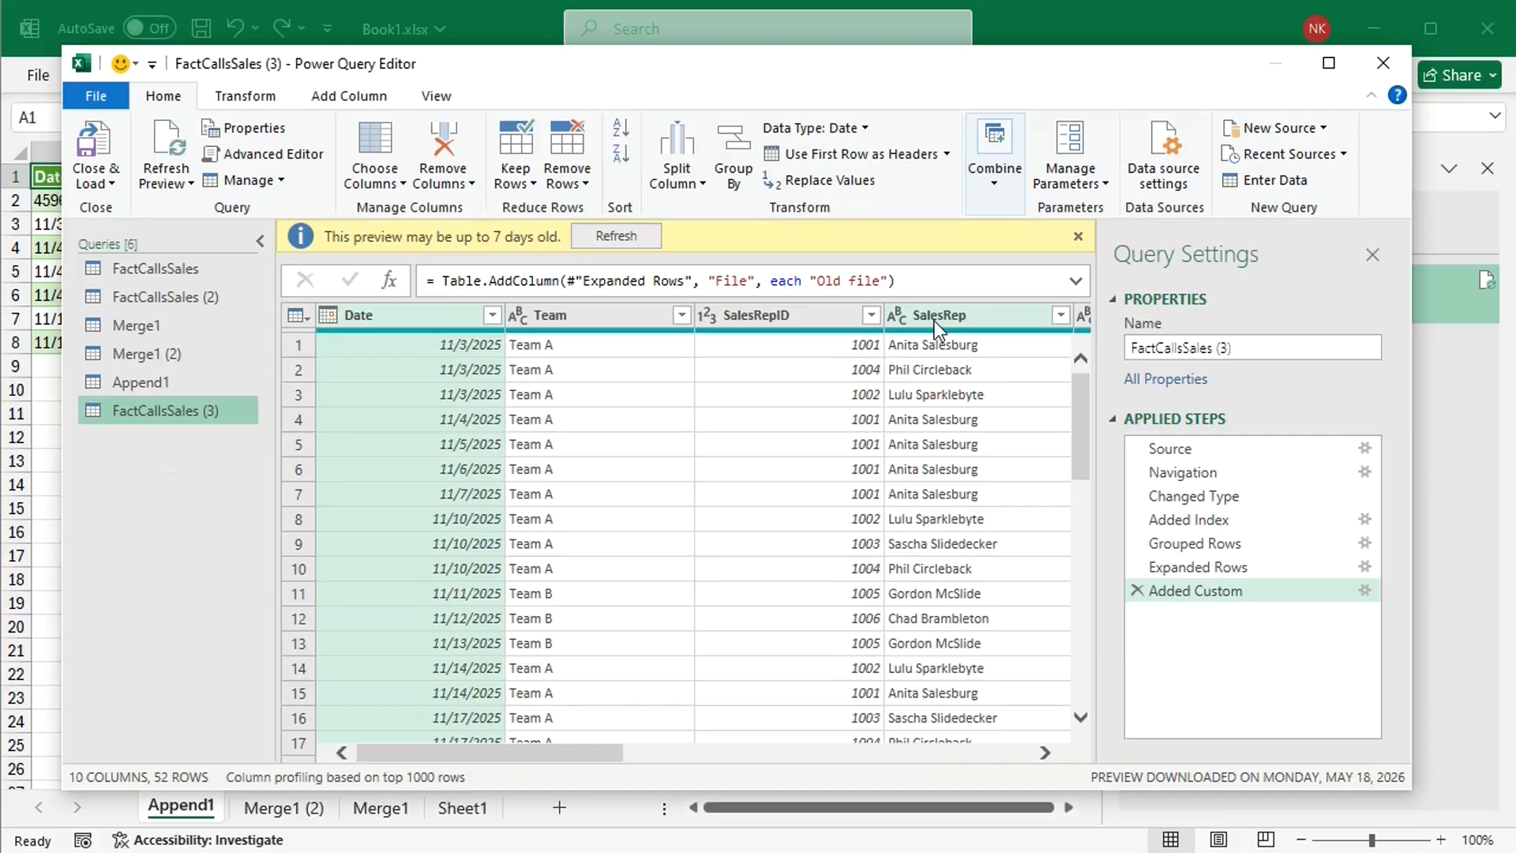
{"action": "left_click", "coordinate": [1076, 236]}
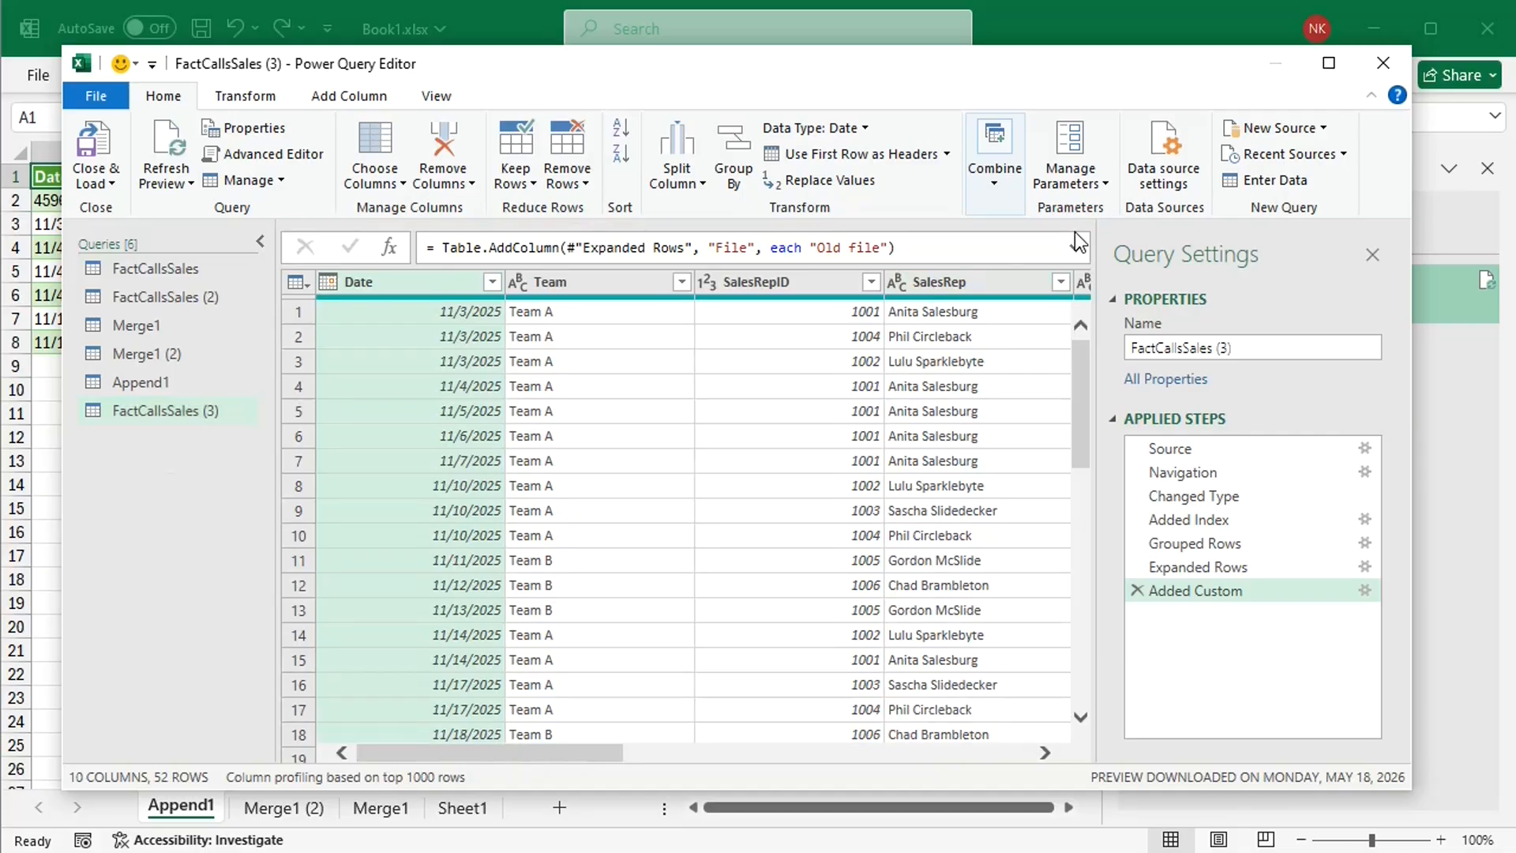
Step: Delete the Added Custom, Expanded Rows, Grouped Rows and Added Index steps from the duplicated FactCallsSales query
{"action": "left_click", "coordinate": [1137, 591]}
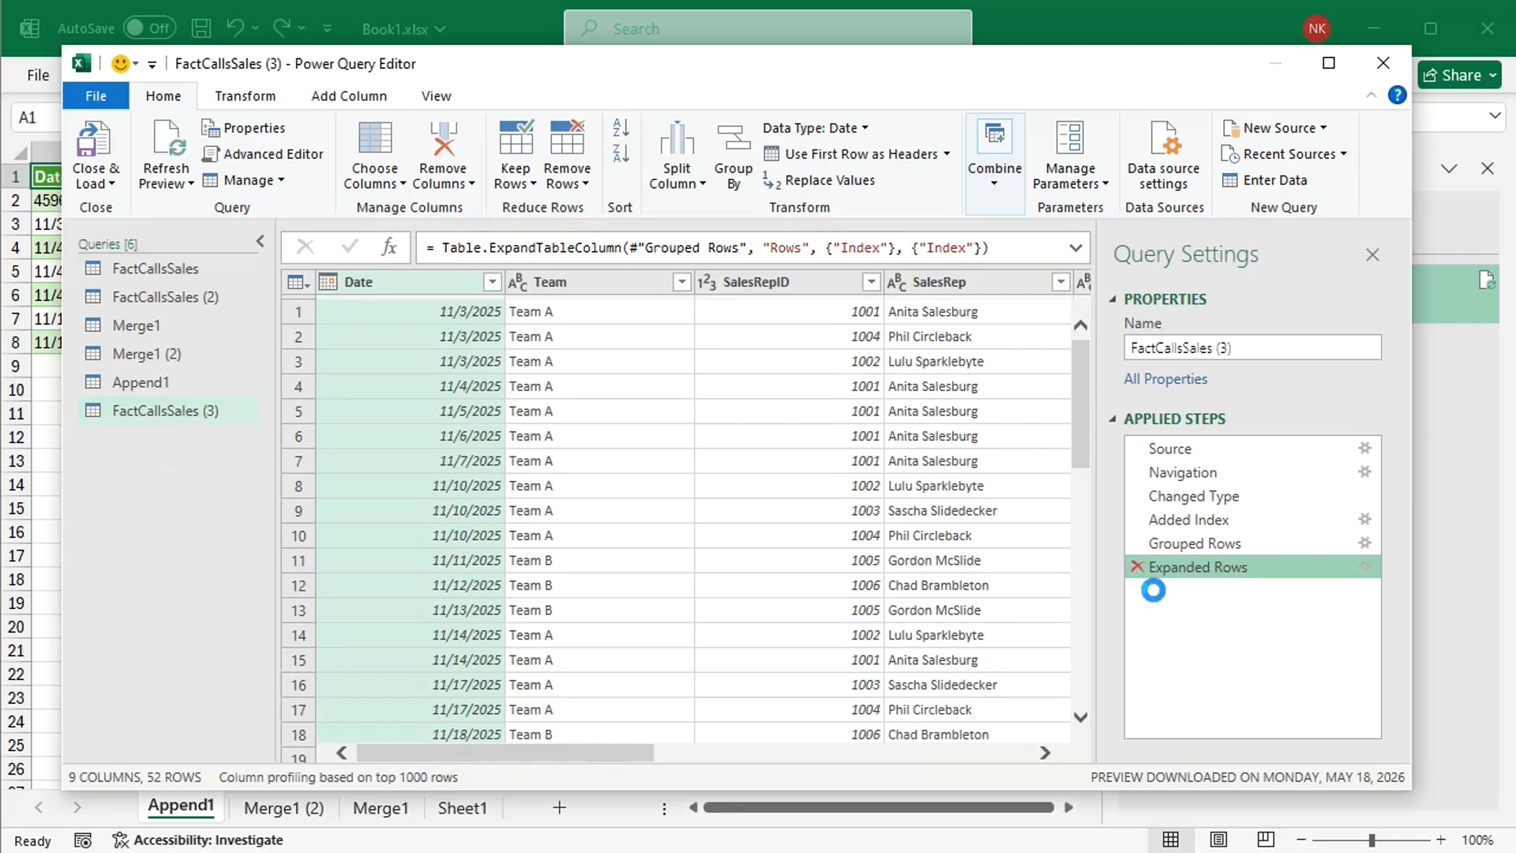
{"action": "left_click", "coordinate": [1136, 570]}
{"action": "left_click", "coordinate": [1137, 543]}
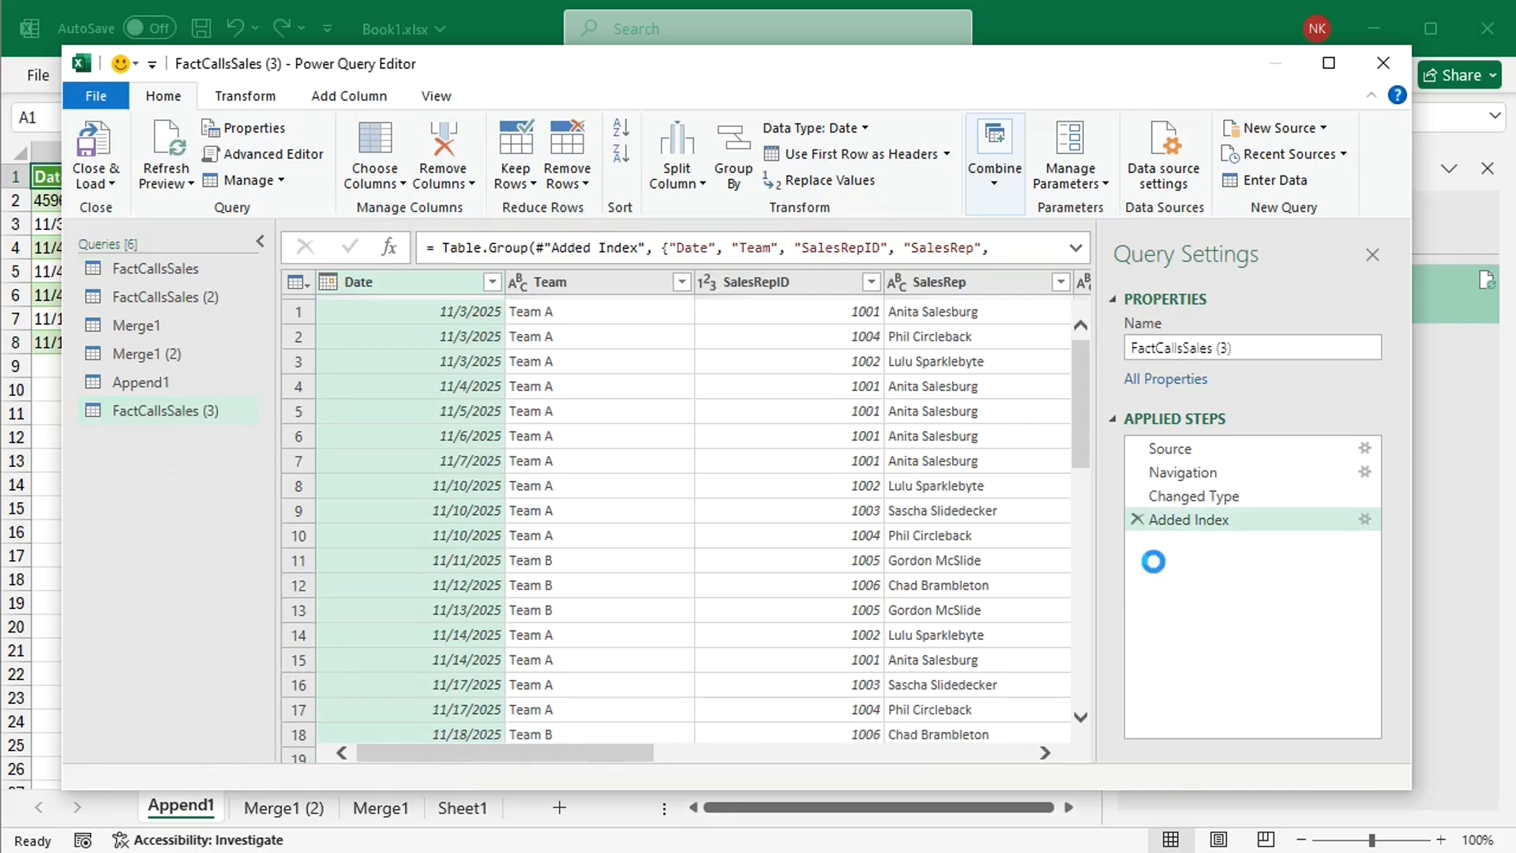
{"action": "left_click", "coordinate": [1137, 519]}
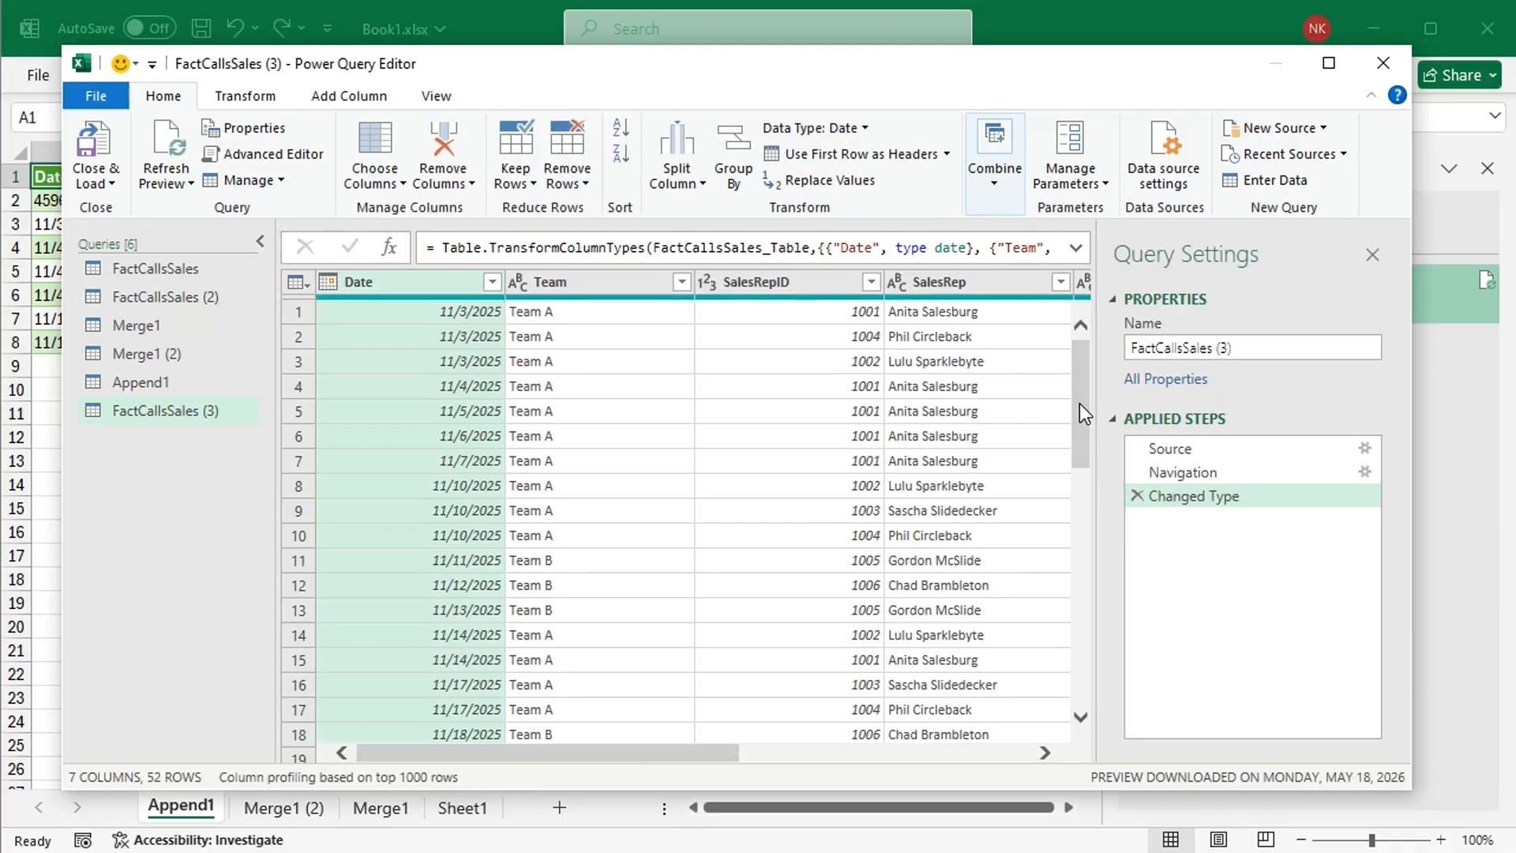
Step: Demote the column headers of FactCallsSales (3) to the first row and keep only the top 1 row
{"action": "left_click", "coordinate": [945, 153]}
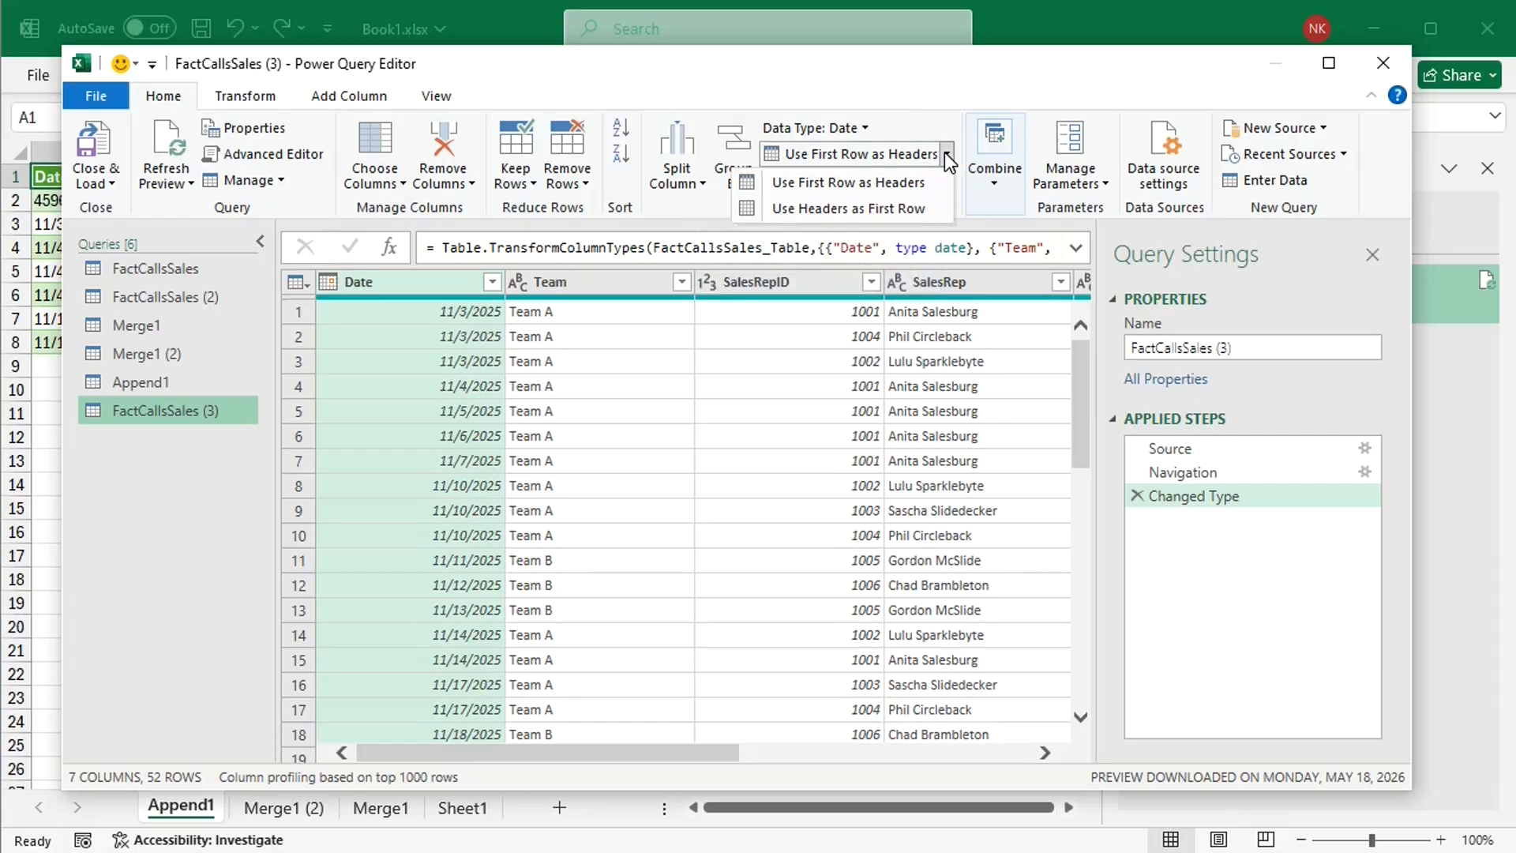
{"action": "left_click", "coordinate": [888, 208]}
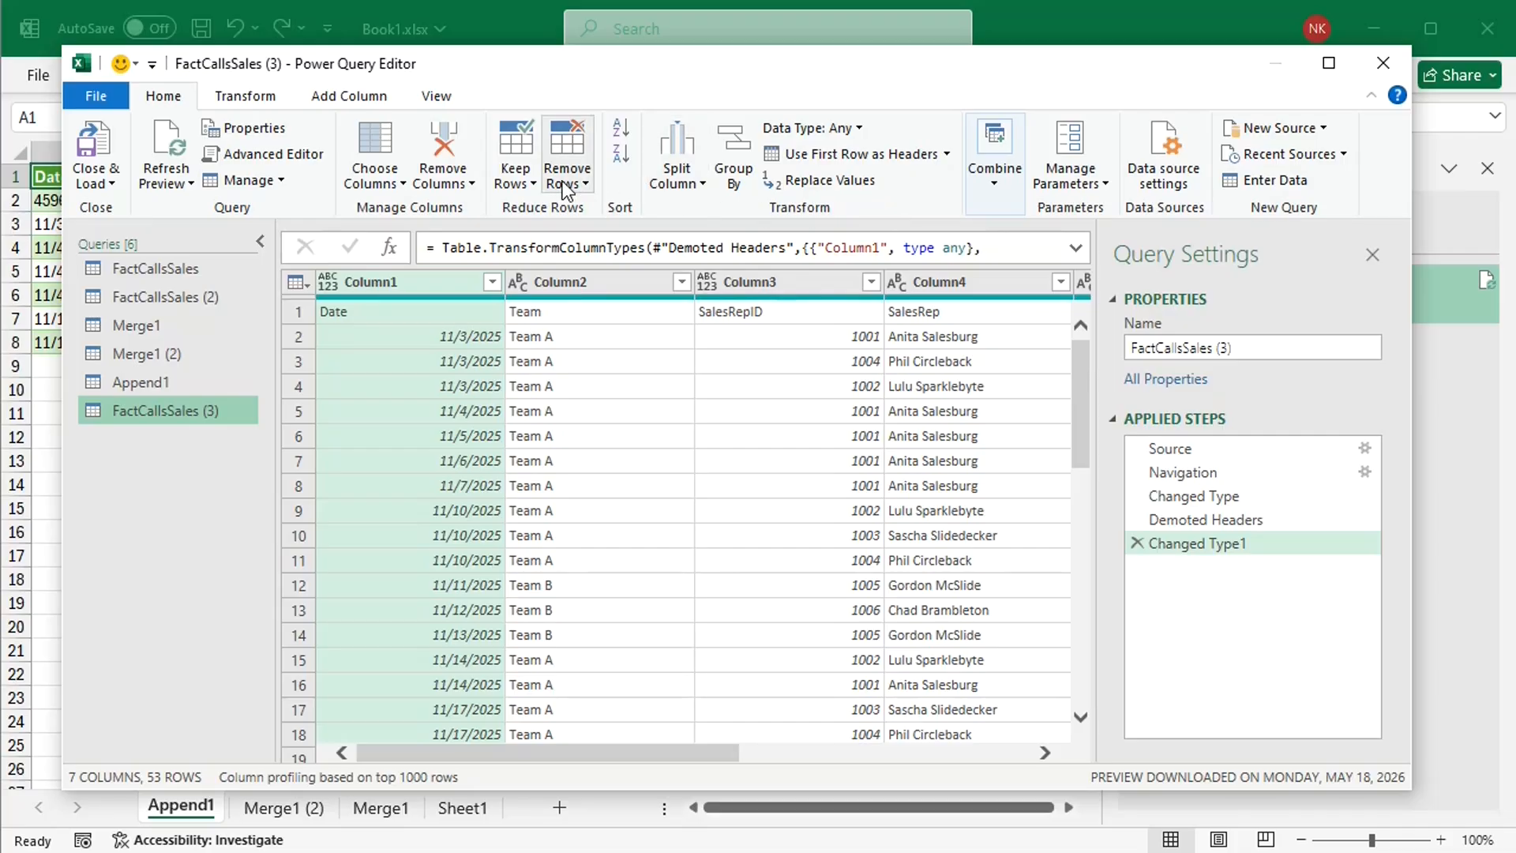
{"action": "left_click", "coordinate": [522, 179]}
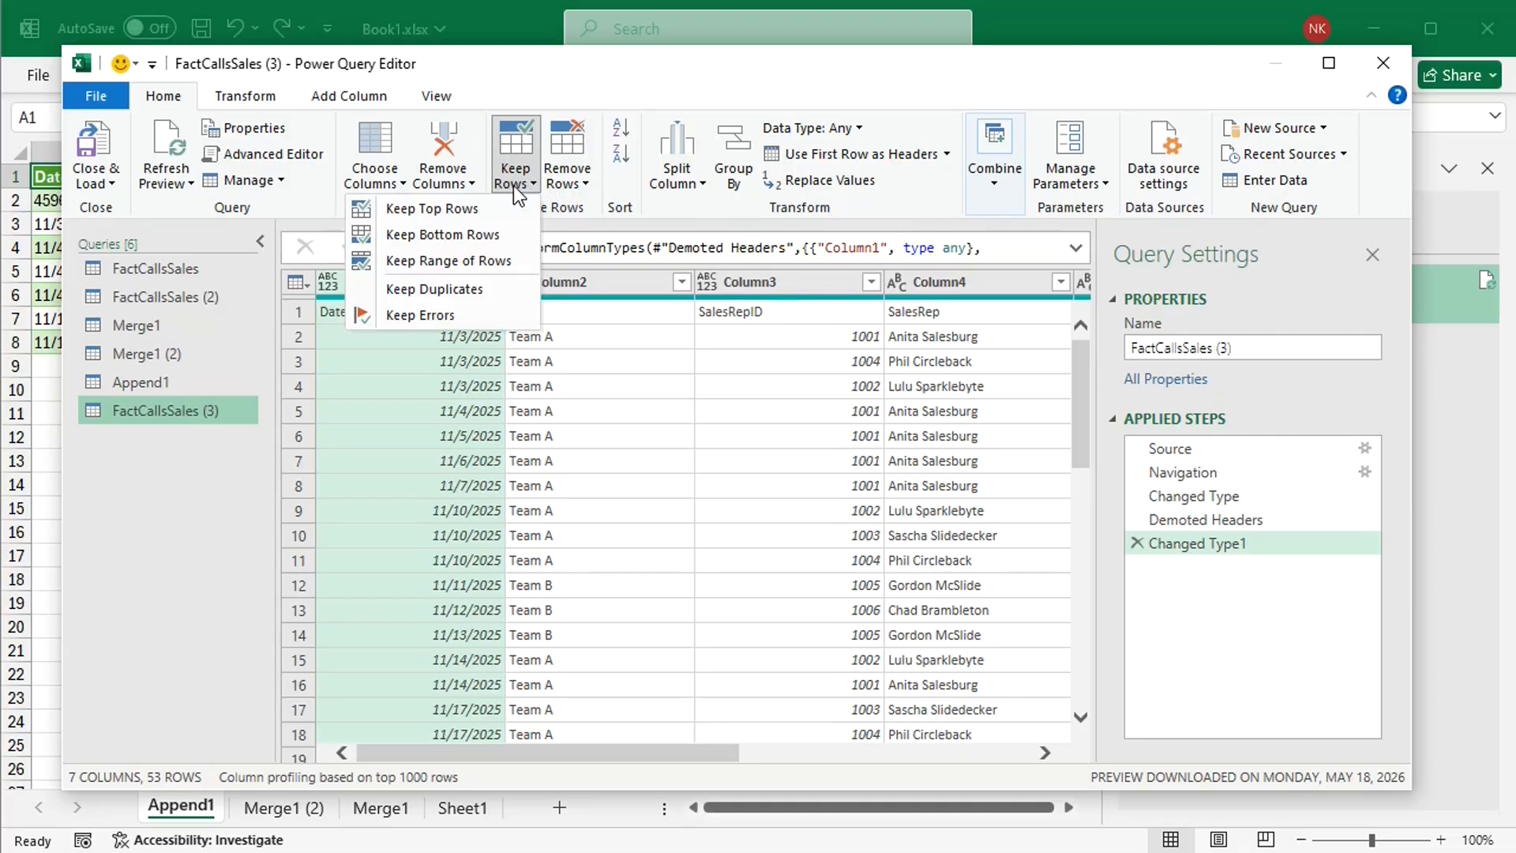
{"action": "left_click", "coordinate": [464, 210]}
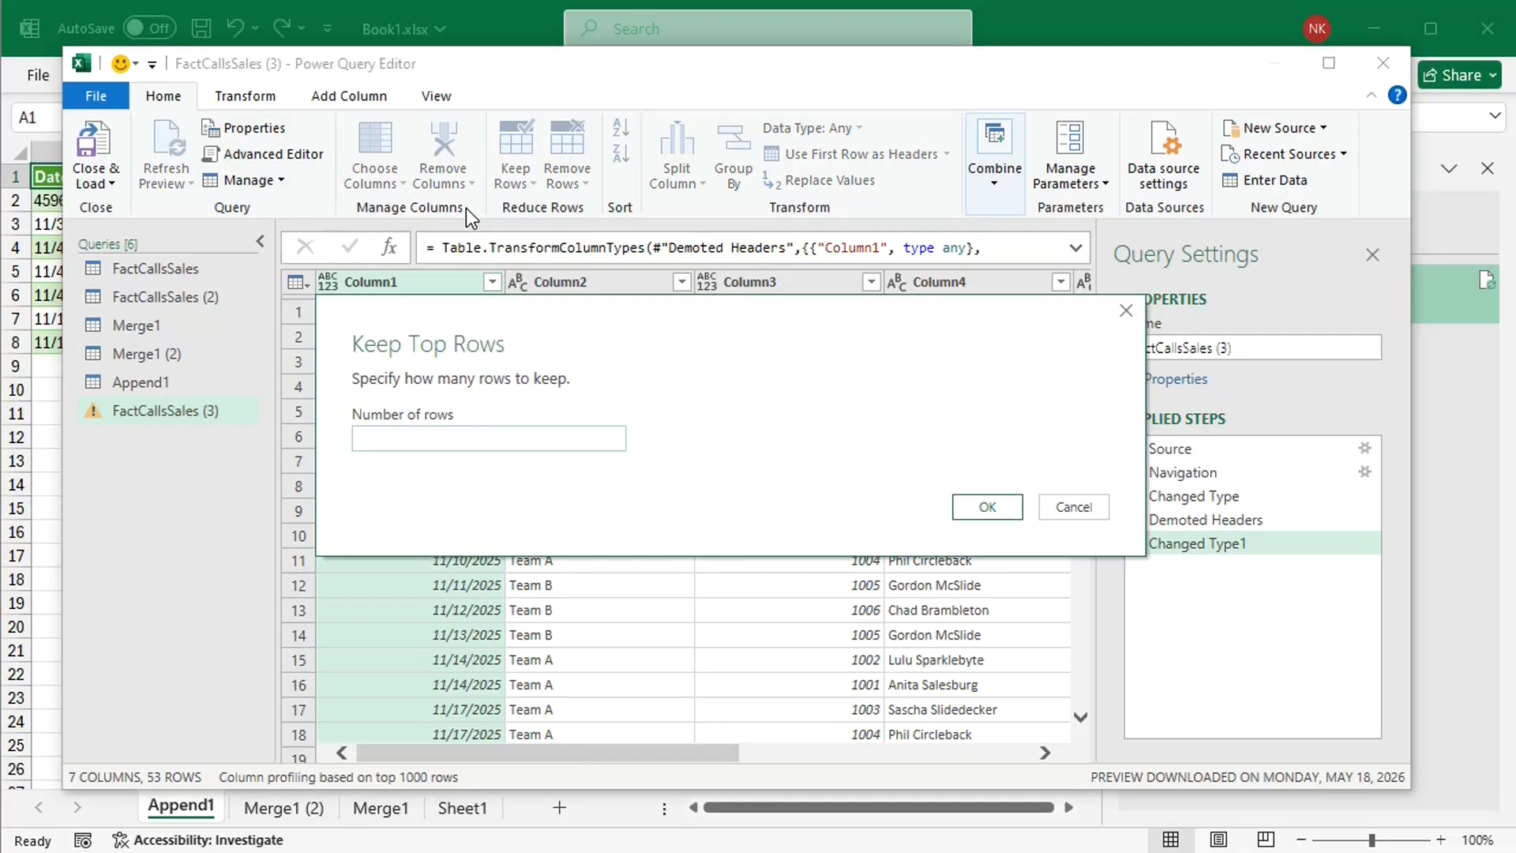
{"action": "type", "text": "1"}
{"action": "left_click", "coordinate": [987, 506]}
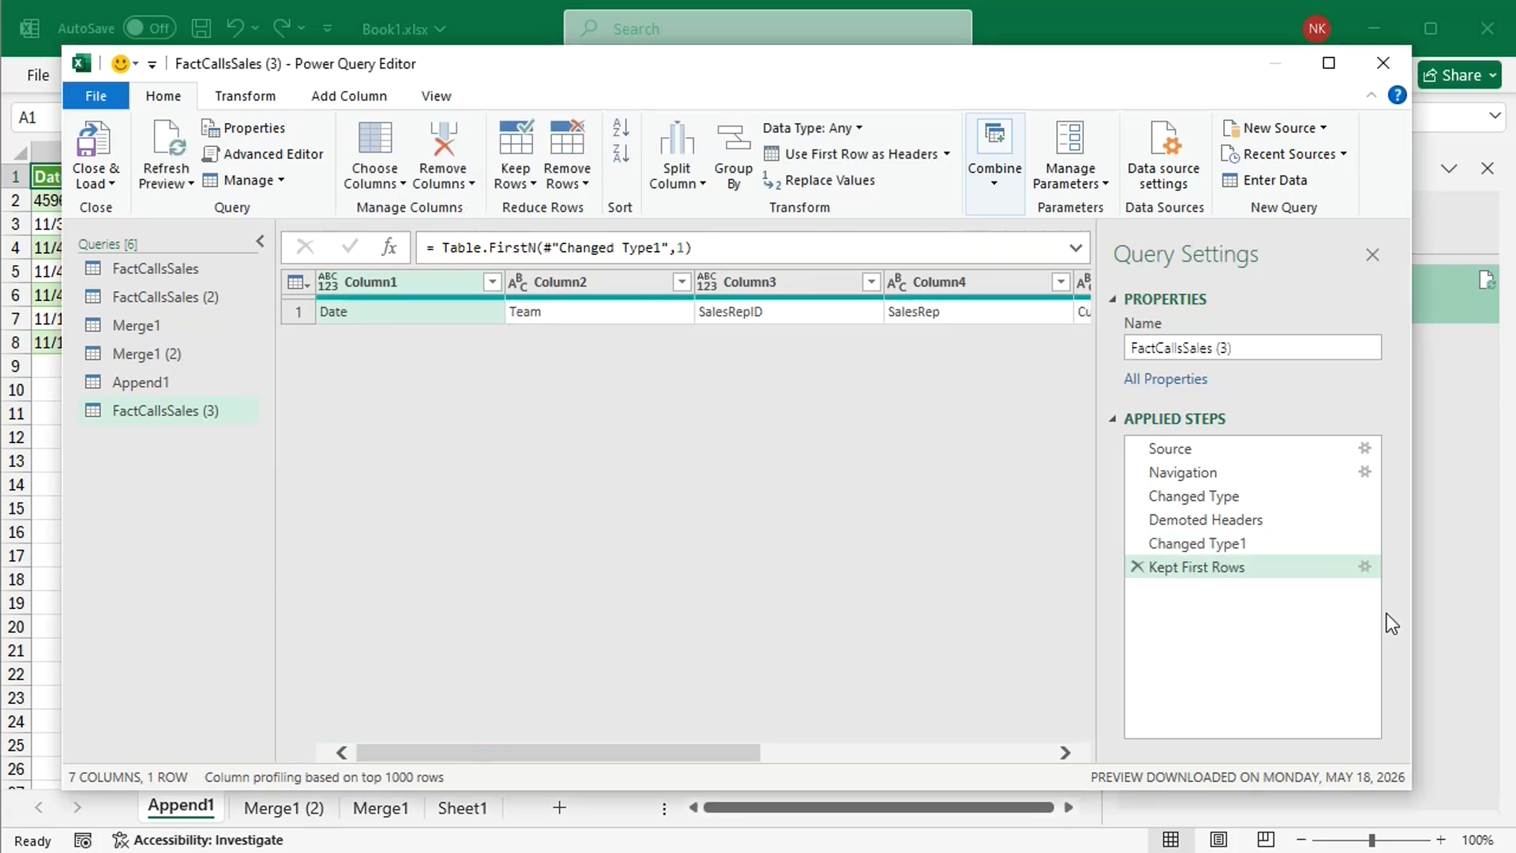
Step: Transpose the header row of FactCallsSales (3) into a column and add an index column starting from 1
{"action": "left_click", "coordinate": [251, 96]}
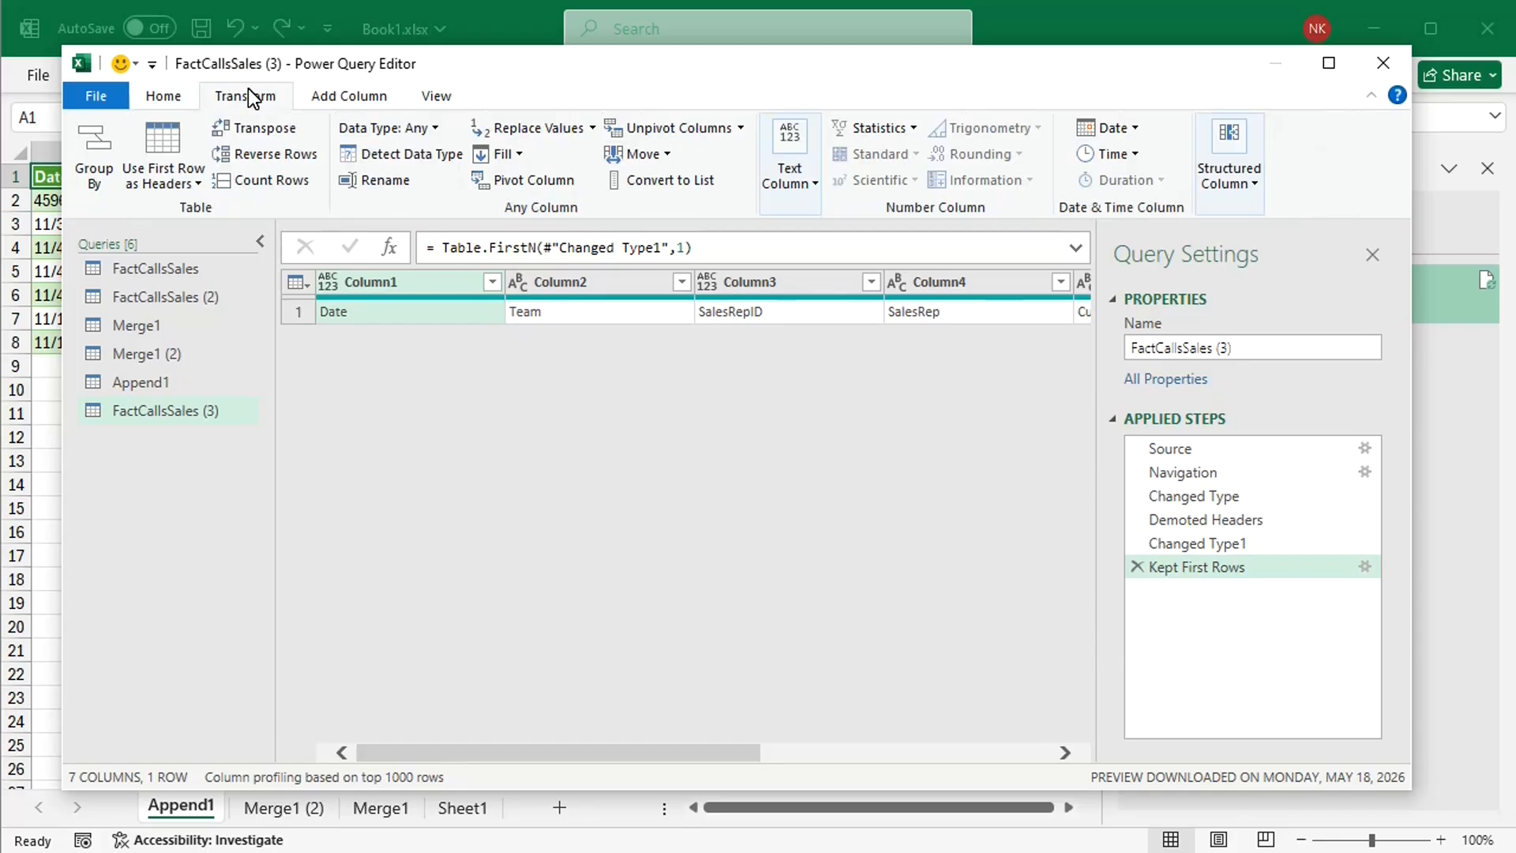
{"action": "left_click", "coordinate": [257, 131]}
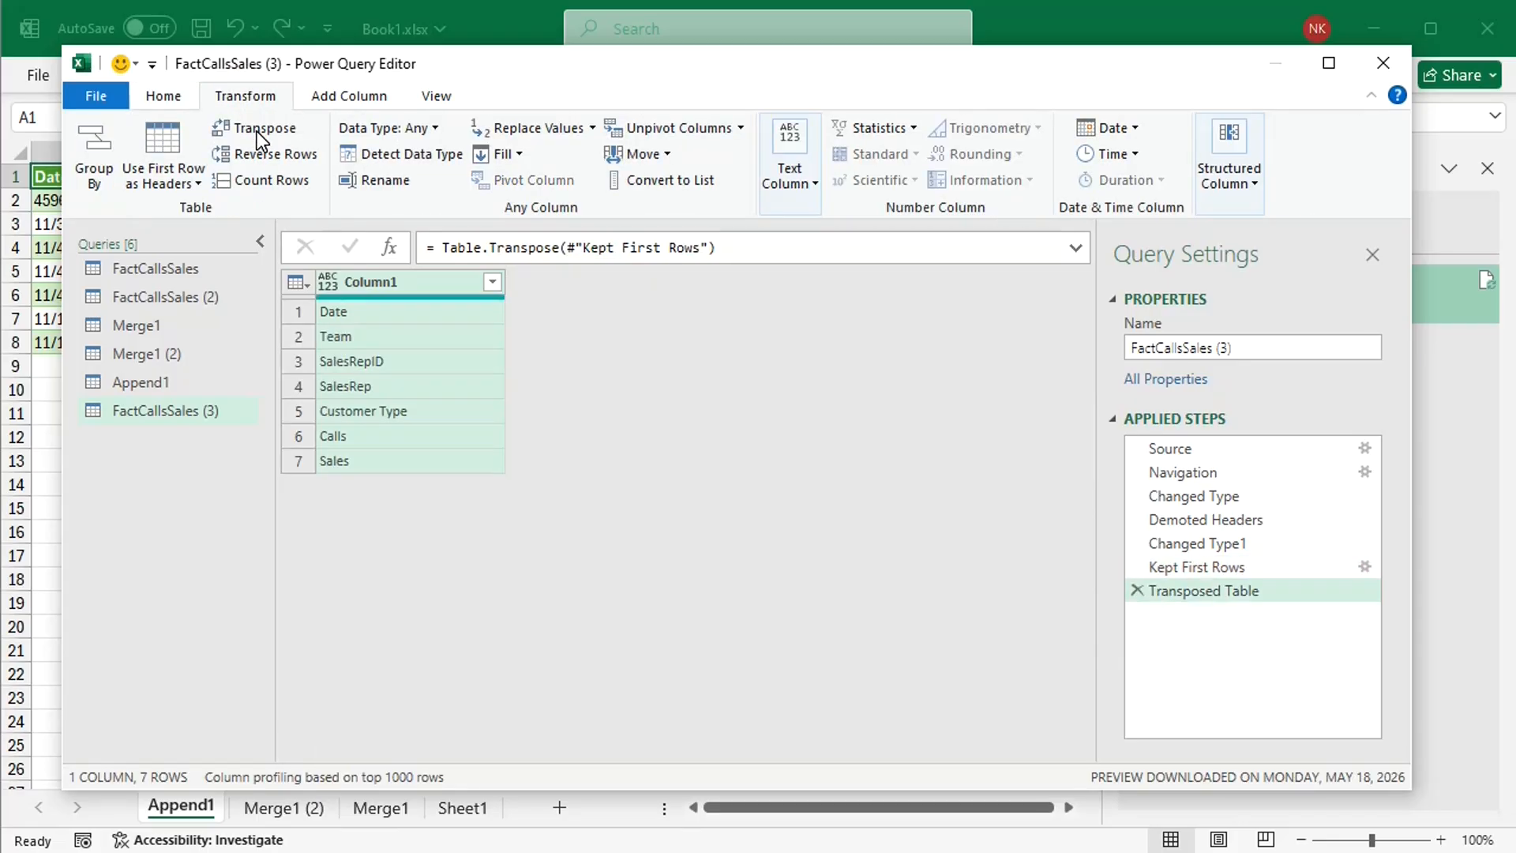
{"action": "left_click", "coordinate": [330, 96]}
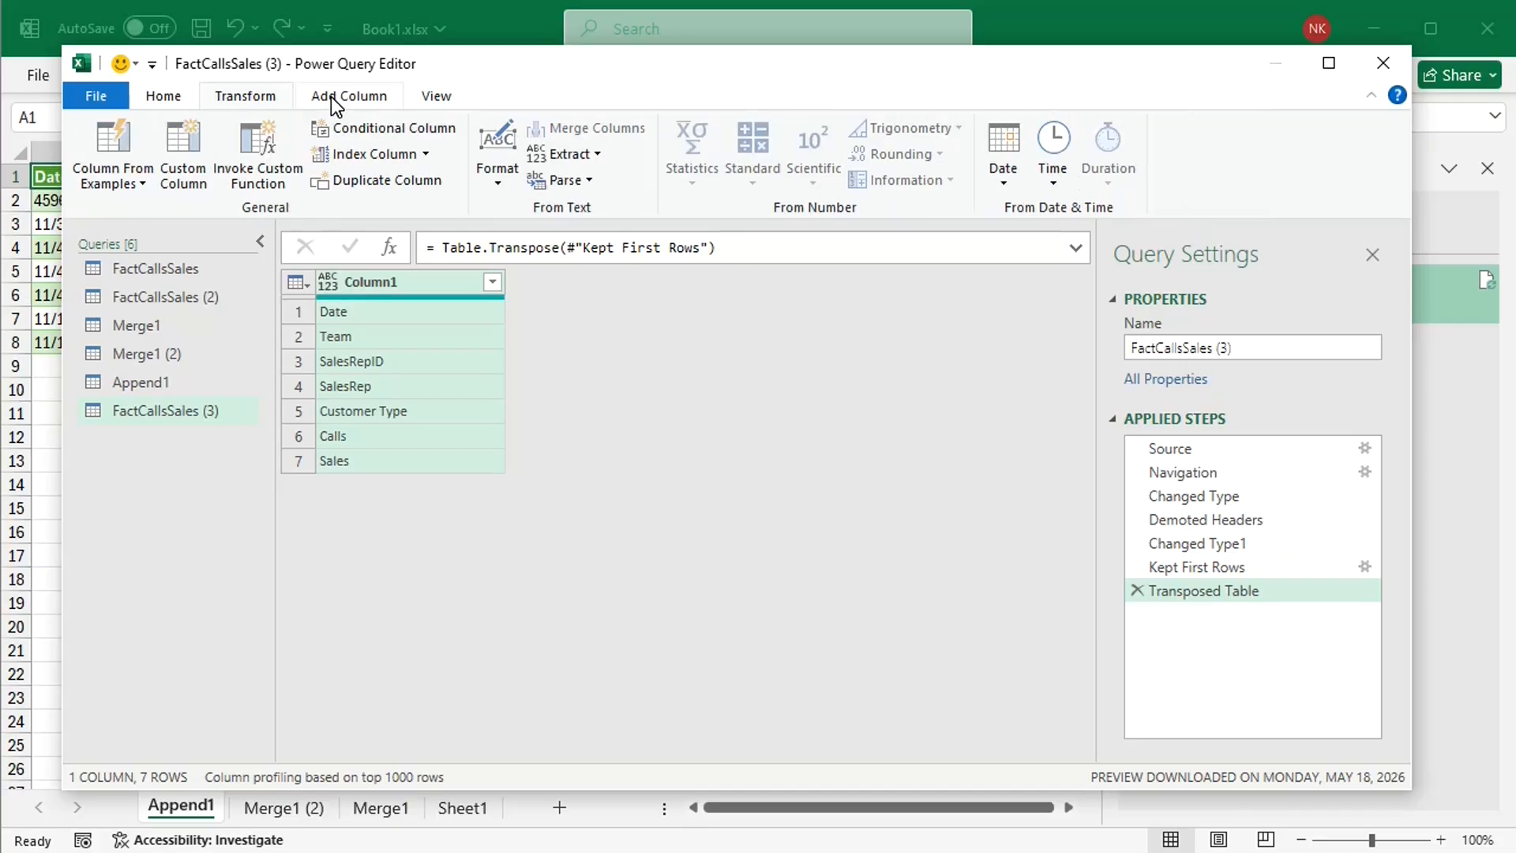
{"action": "left_click", "coordinate": [426, 154]}
{"action": "left_click", "coordinate": [371, 208]}
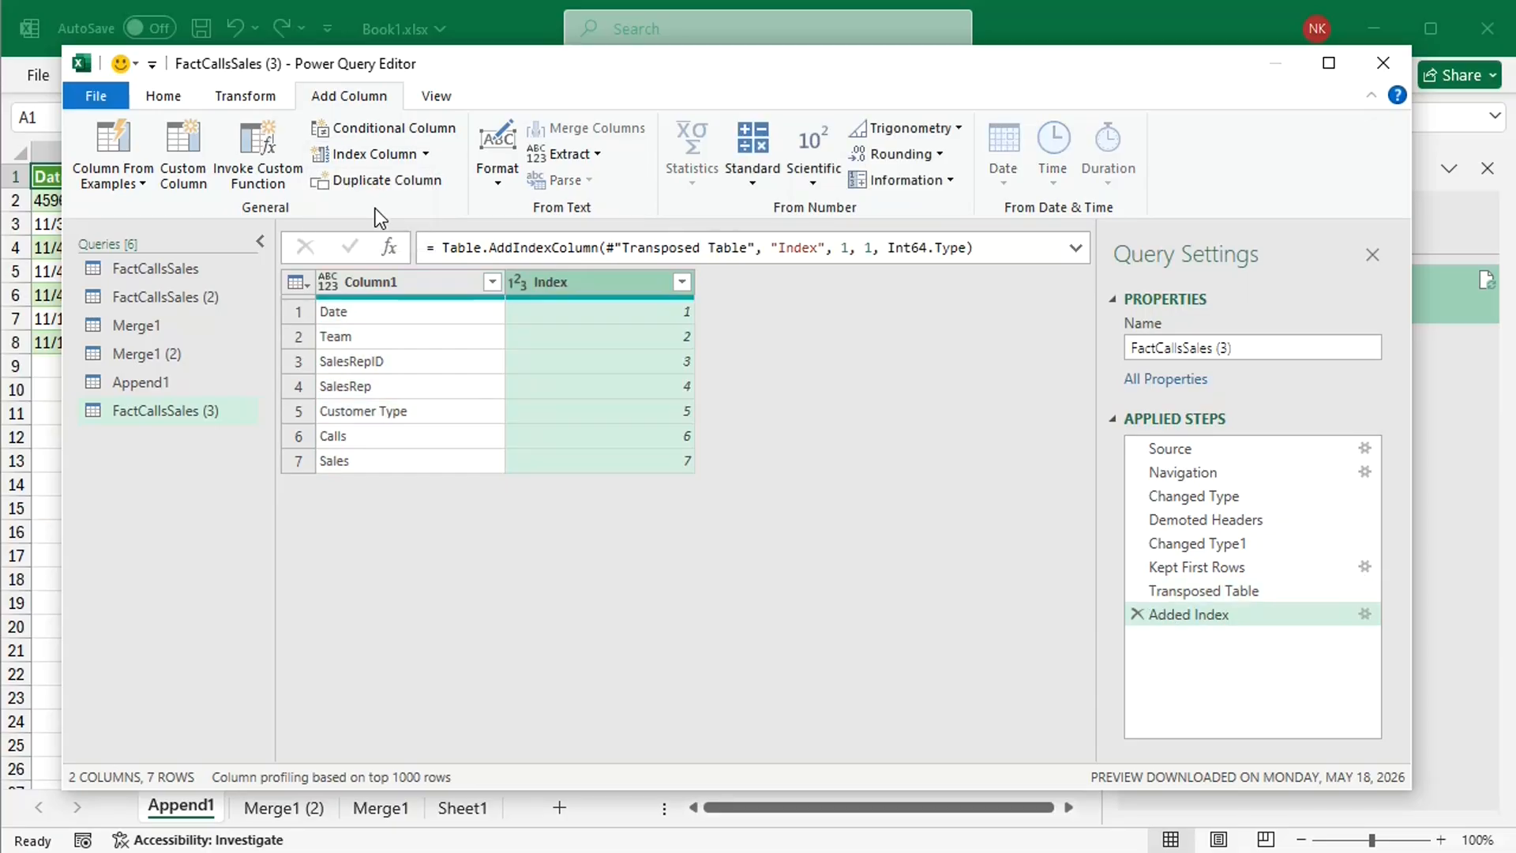
Step: Rename Column1 to Headers_old and the Index column to Index_old in FactCallsSales (3)
{"action": "double_click", "coordinate": [415, 282]}
{"action": "type", "text": "Headers_old"}
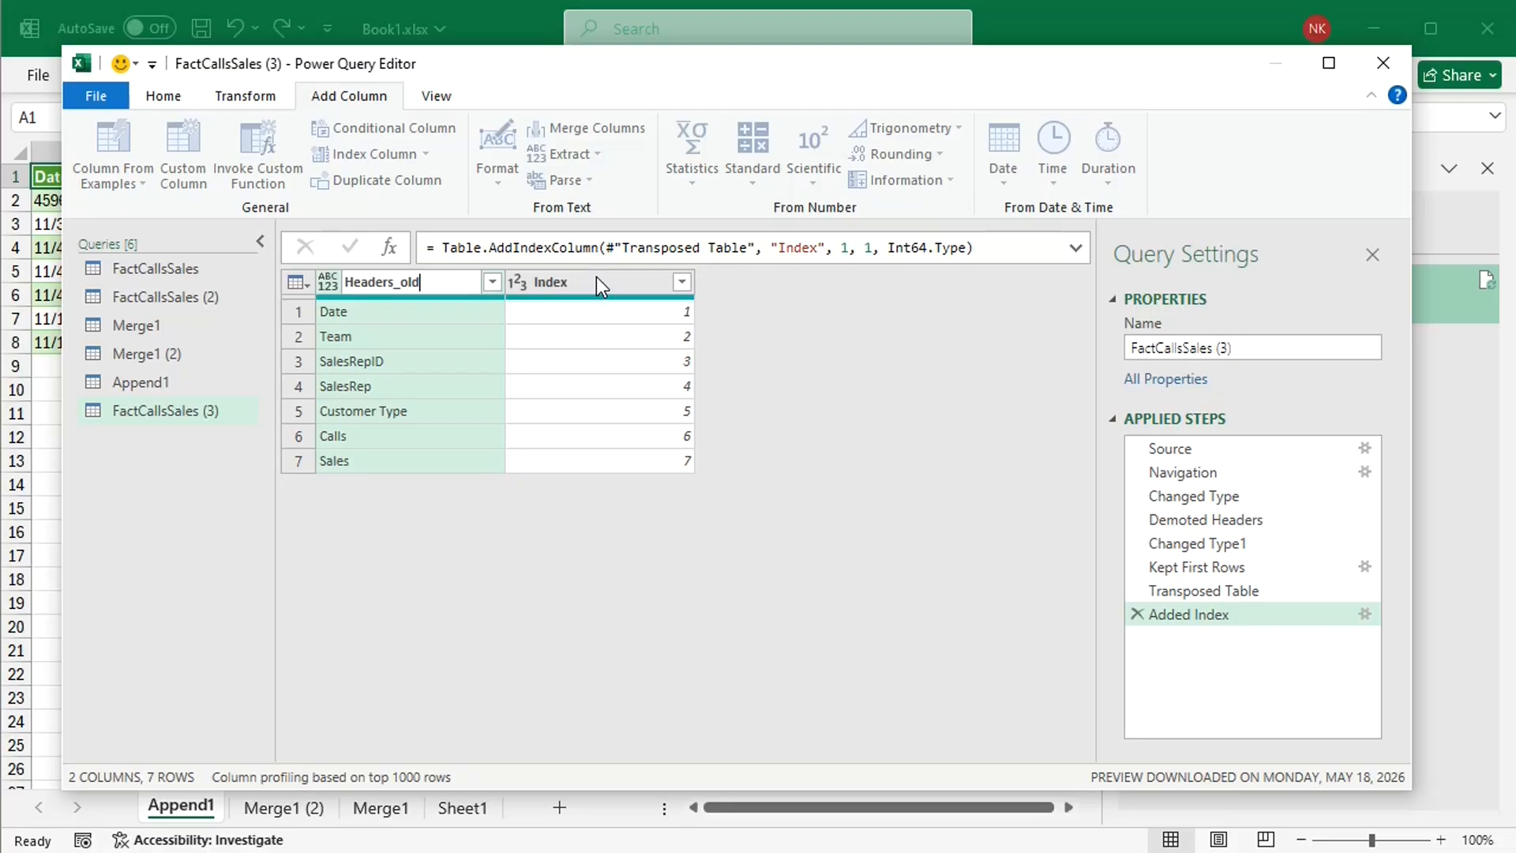
{"action": "key", "text": "Return"}
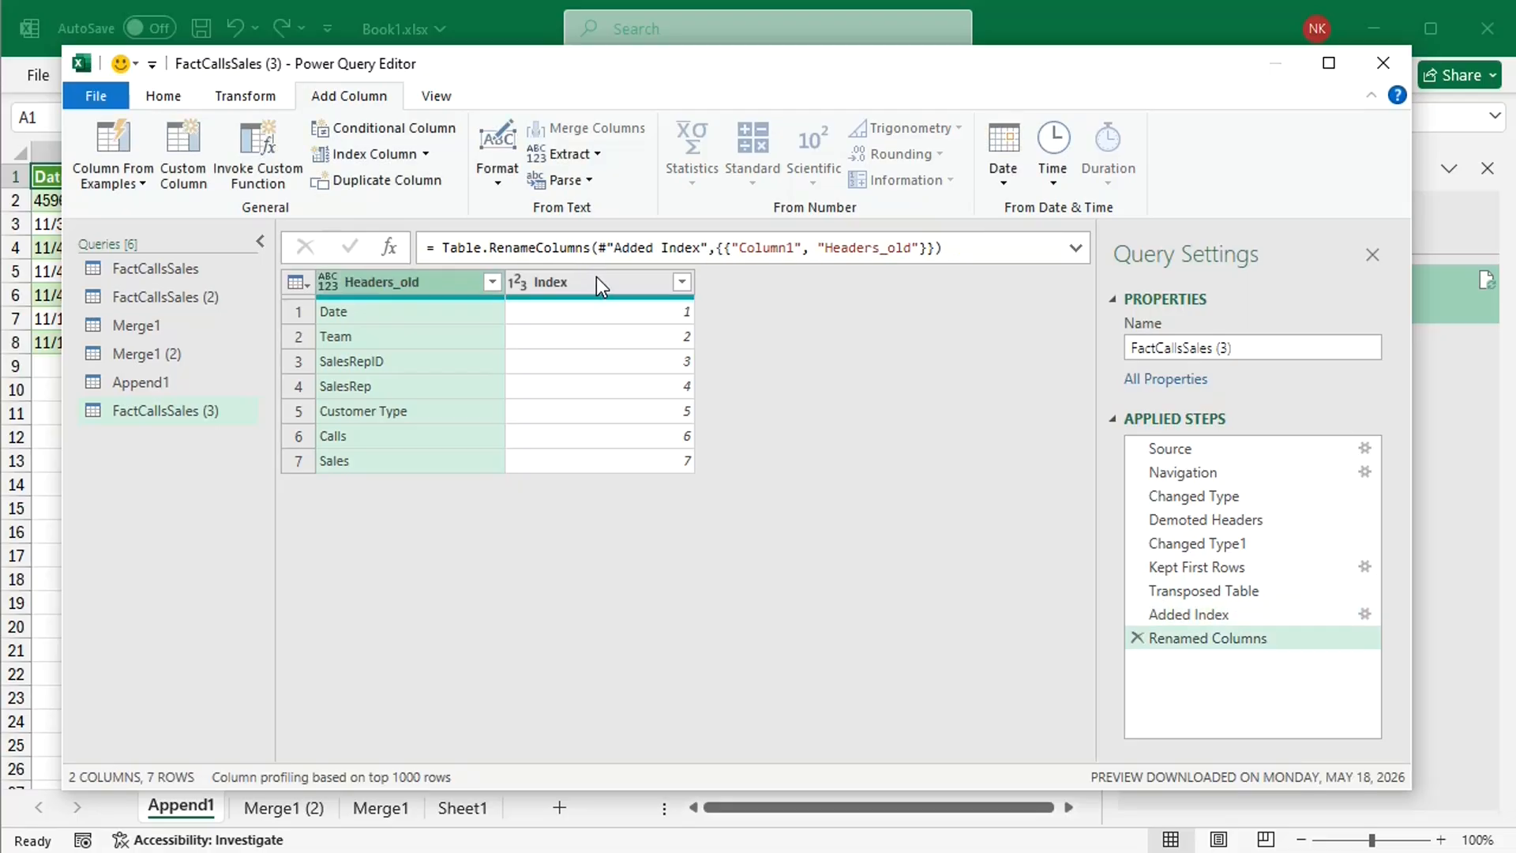
{"action": "left_click", "coordinate": [595, 276]}
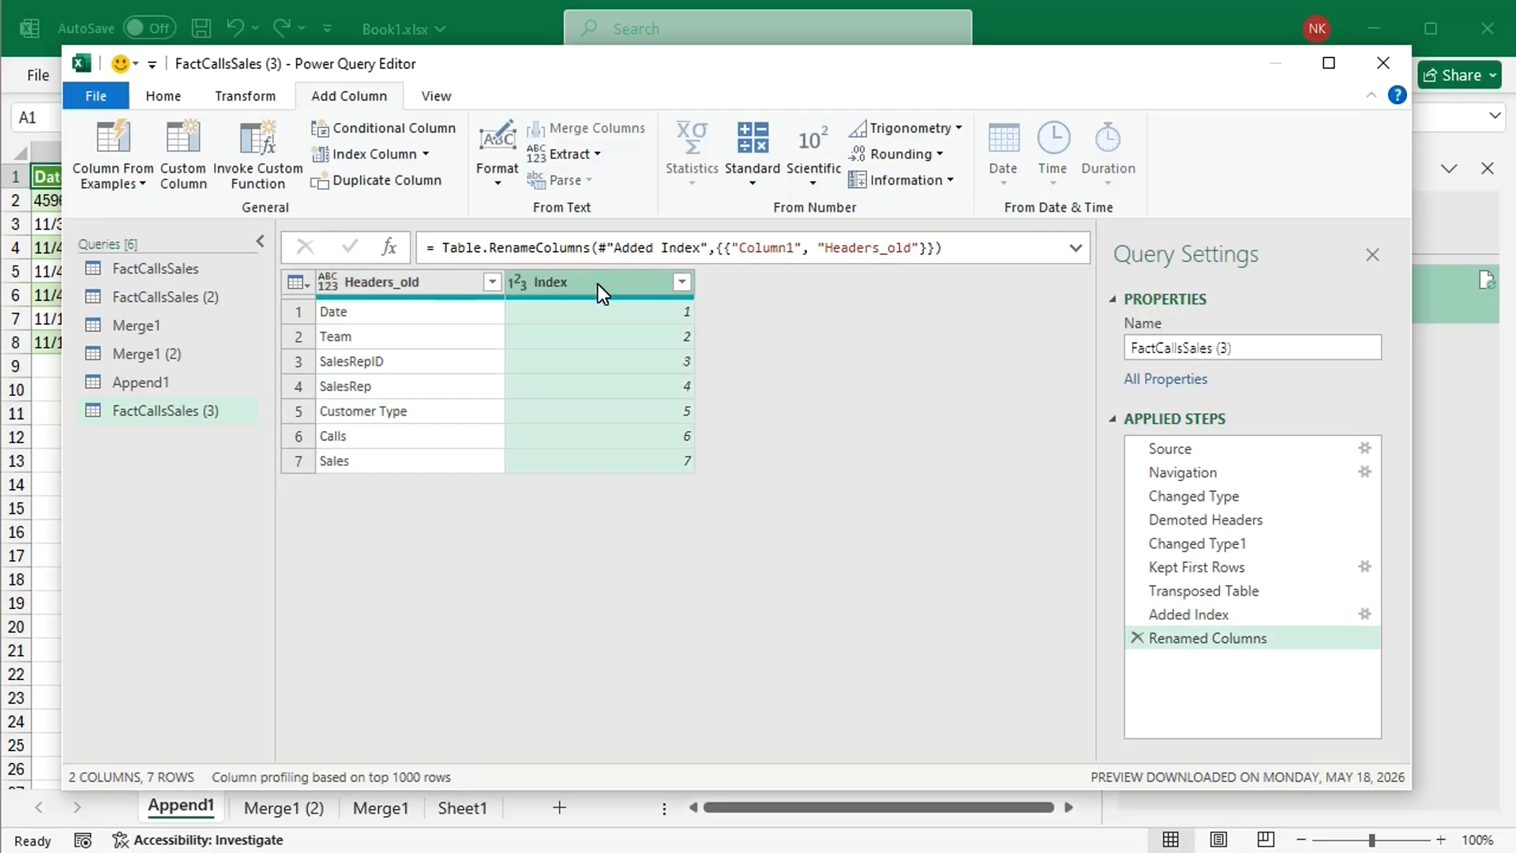
{"action": "double_click", "coordinate": [598, 283]}
{"action": "left_click", "coordinate": [609, 295]}
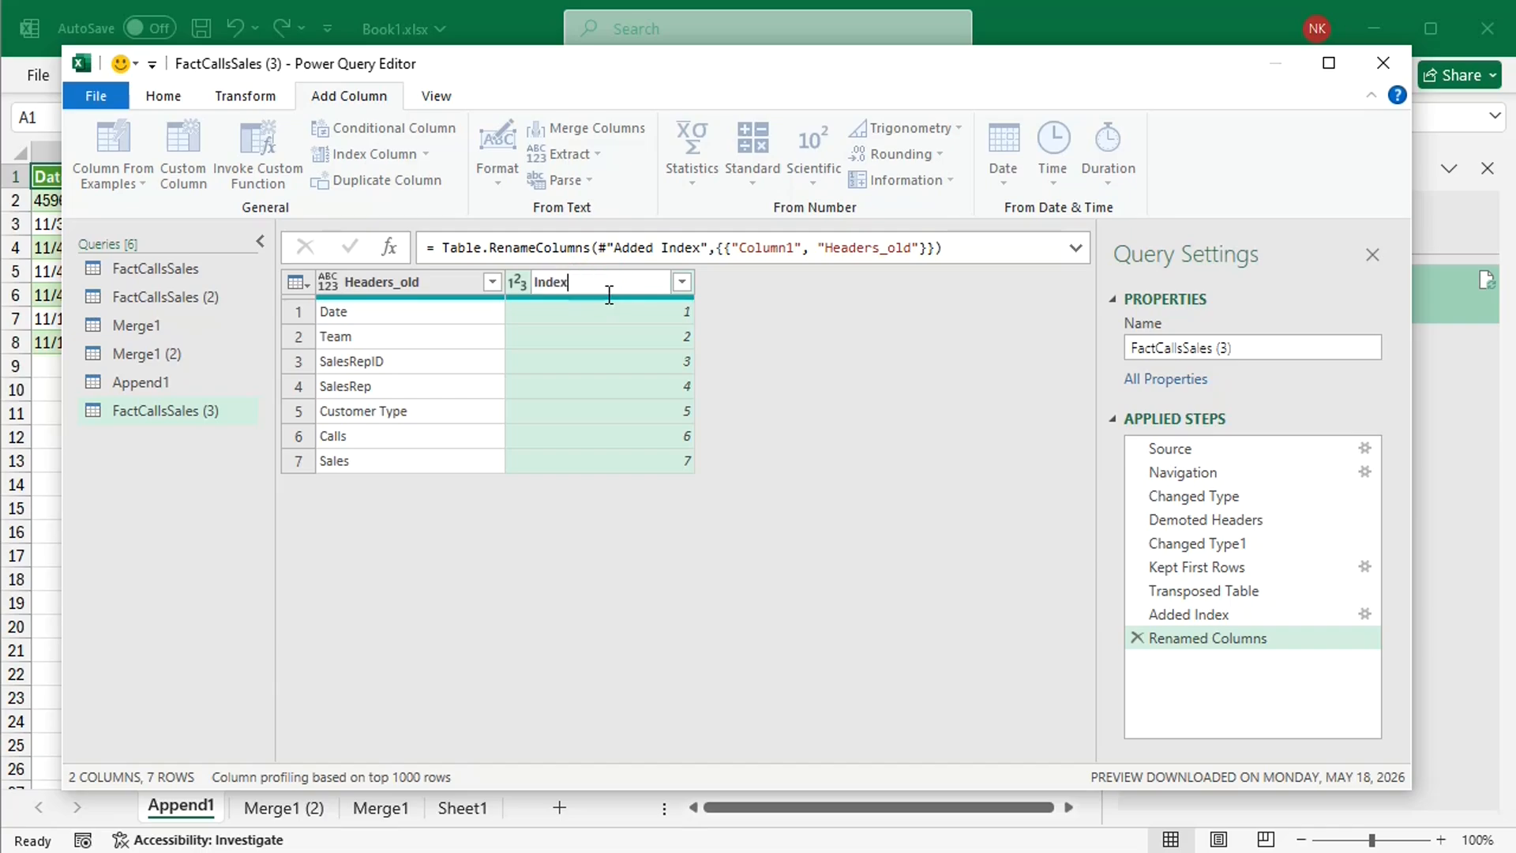
{"action": "type", "text": "_old"}
{"action": "key", "text": "Return"}
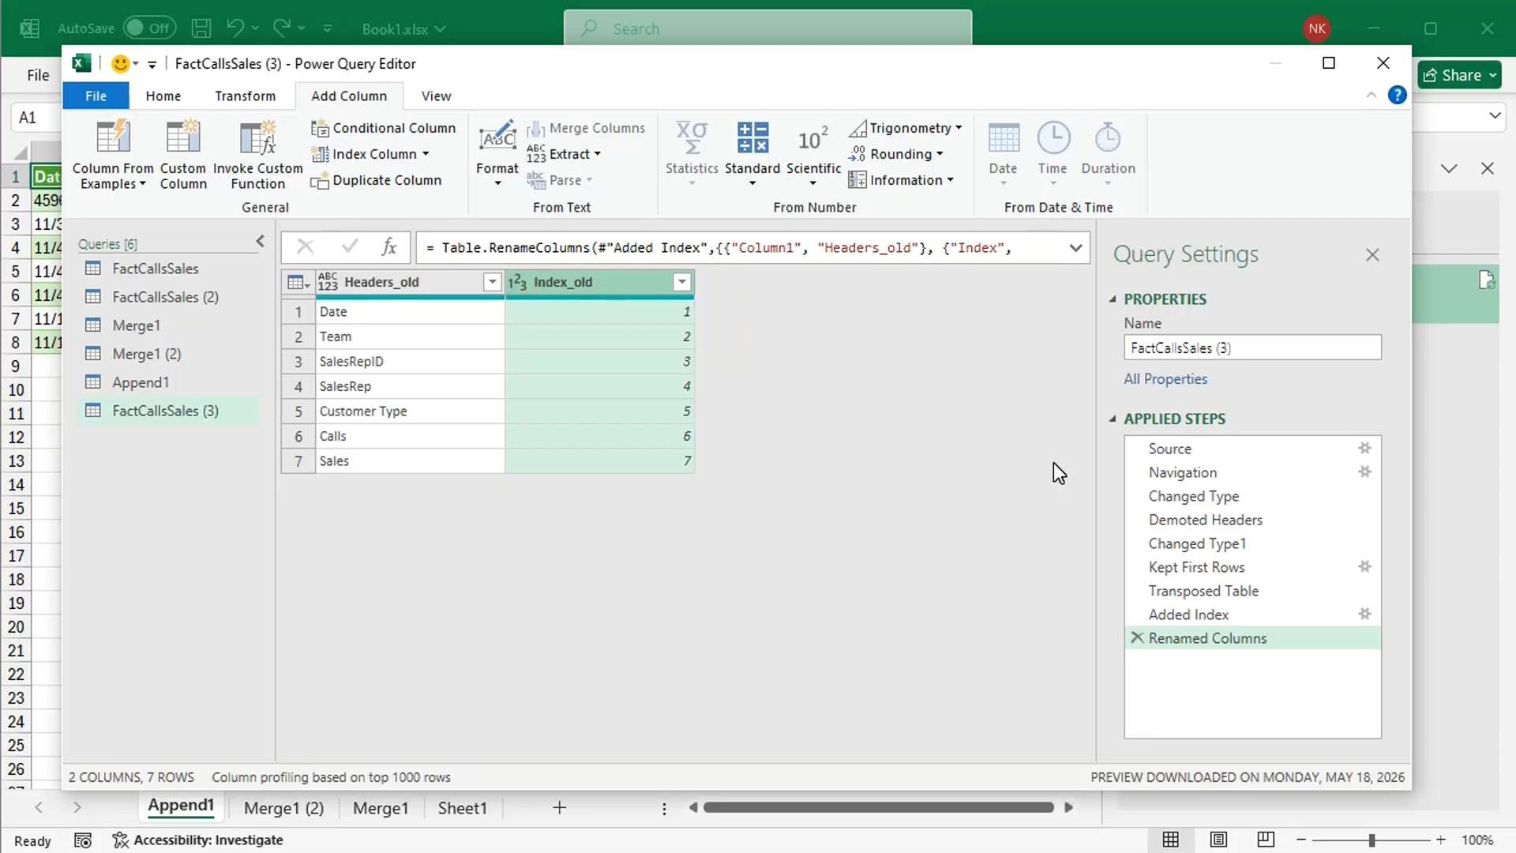
Step: Copy the M code of FactCallsSales (3) from the Demoted Headers step onward and reuse it in a duplicate of FactCallsSales (2)
{"action": "left_click", "coordinate": [442, 98]}
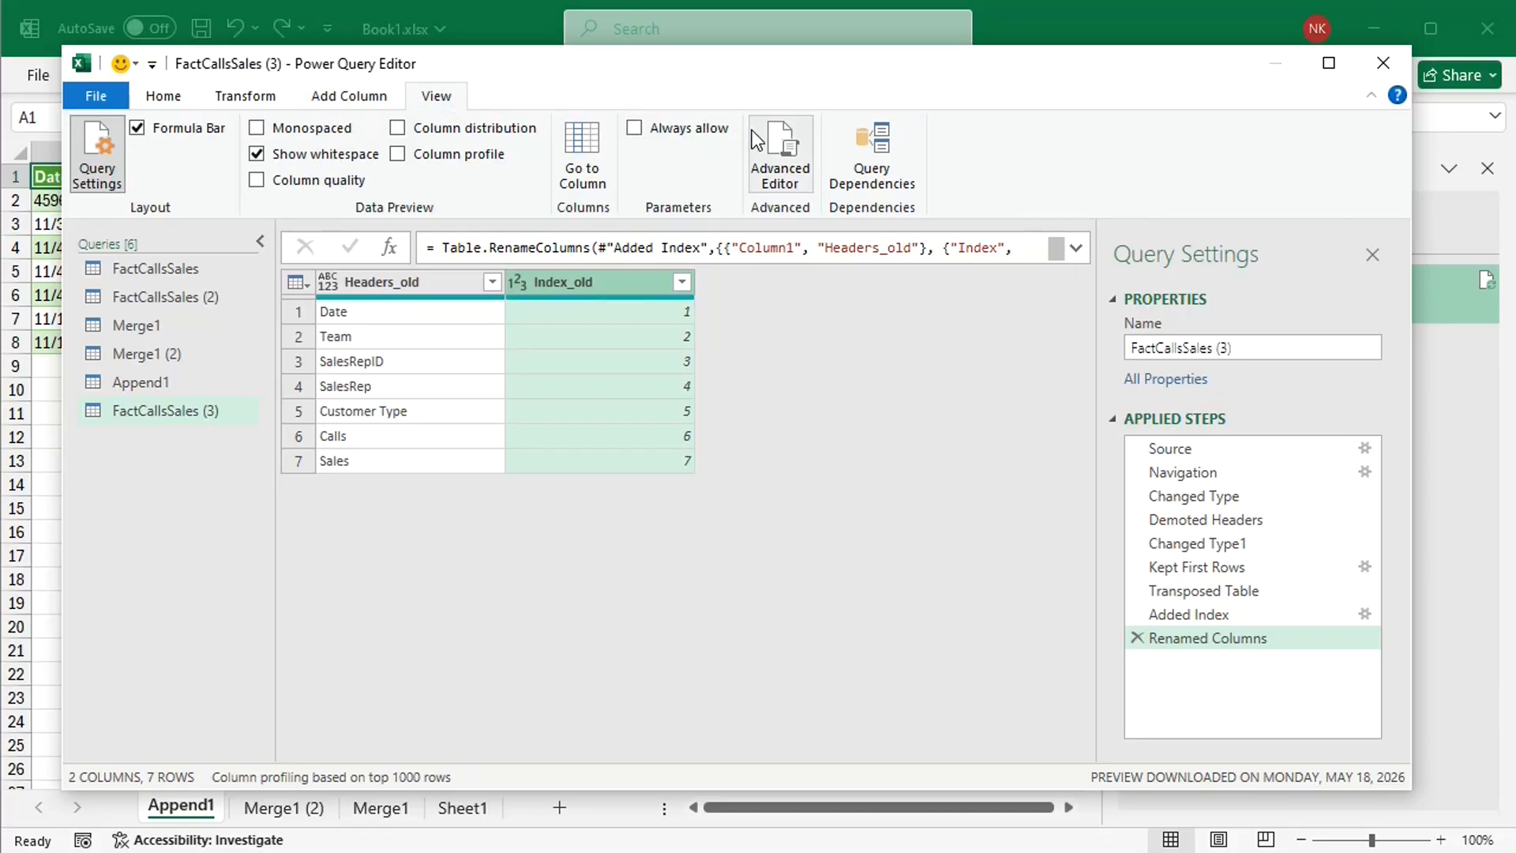
{"action": "left_click", "coordinate": [780, 168]}
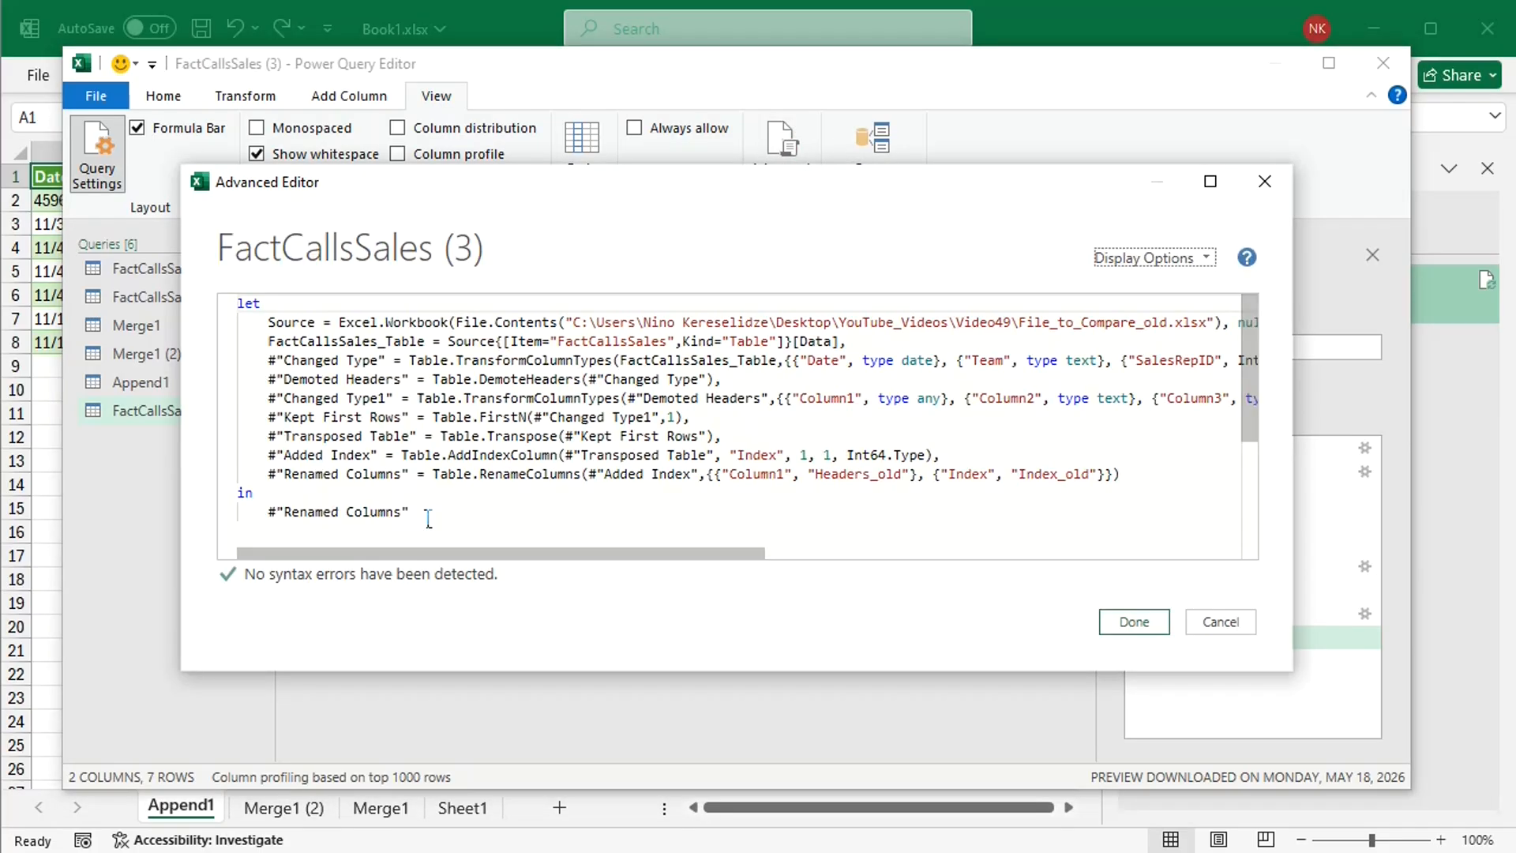
{"action": "left_click_drag", "start_coordinate": [428, 518], "coordinate": [246, 376]}
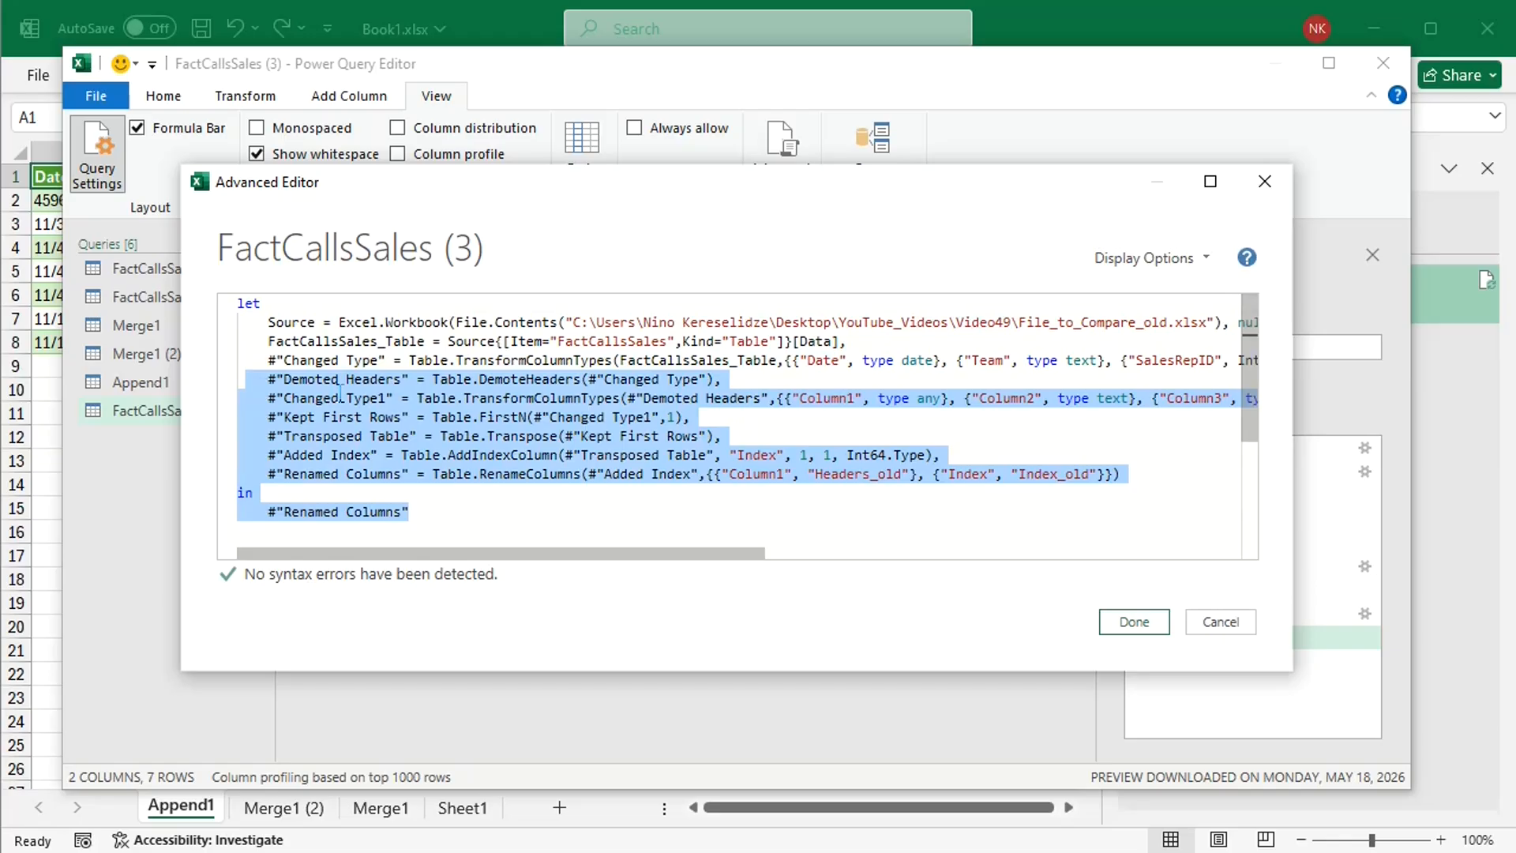
{"action": "left_click", "coordinate": [1214, 618]}
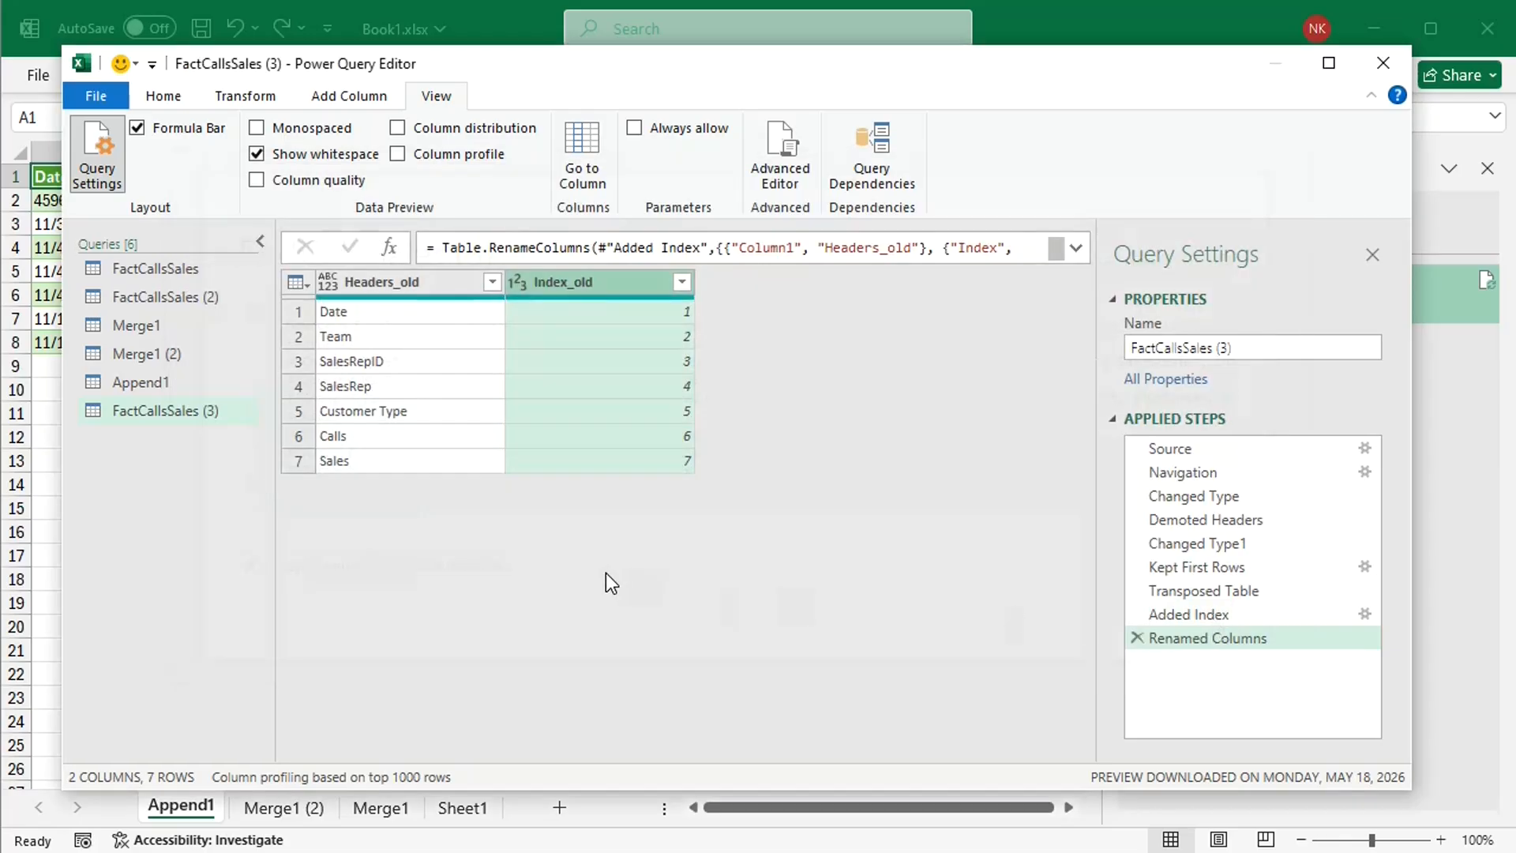
{"action": "right_click", "coordinate": [162, 290]}
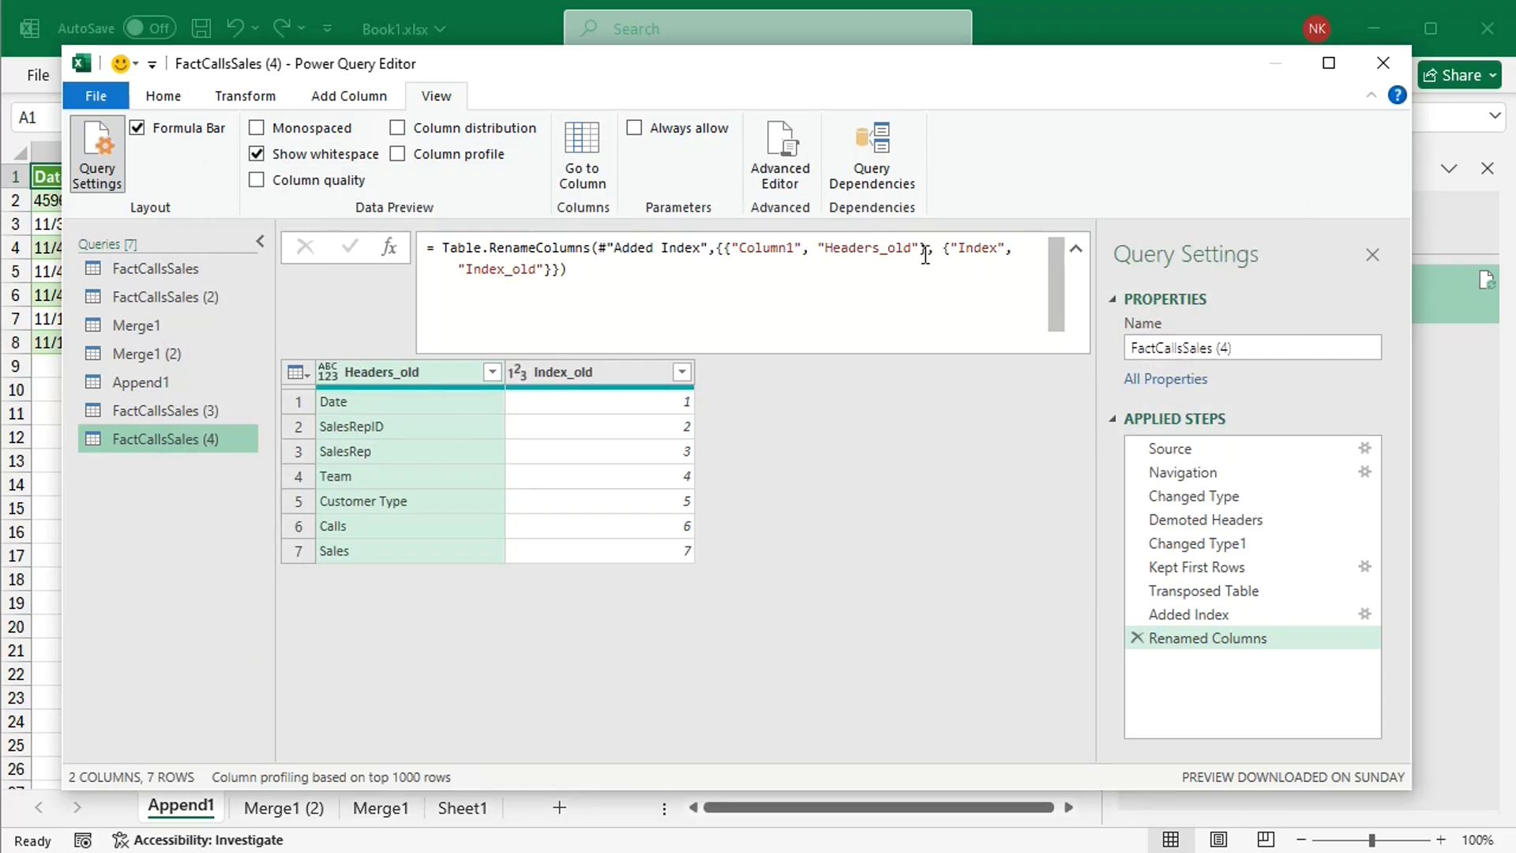
Step: Edit the Renamed Columns formula of FactCallsSales (4) so the columns are named Headers_new and Index_new
{"action": "left_click", "coordinate": [925, 255]}
{"action": "key", "text": "BackSpace"}
{"action": "key", "text": "BackSpace"}
{"action": "key", "text": "BackSpace"}
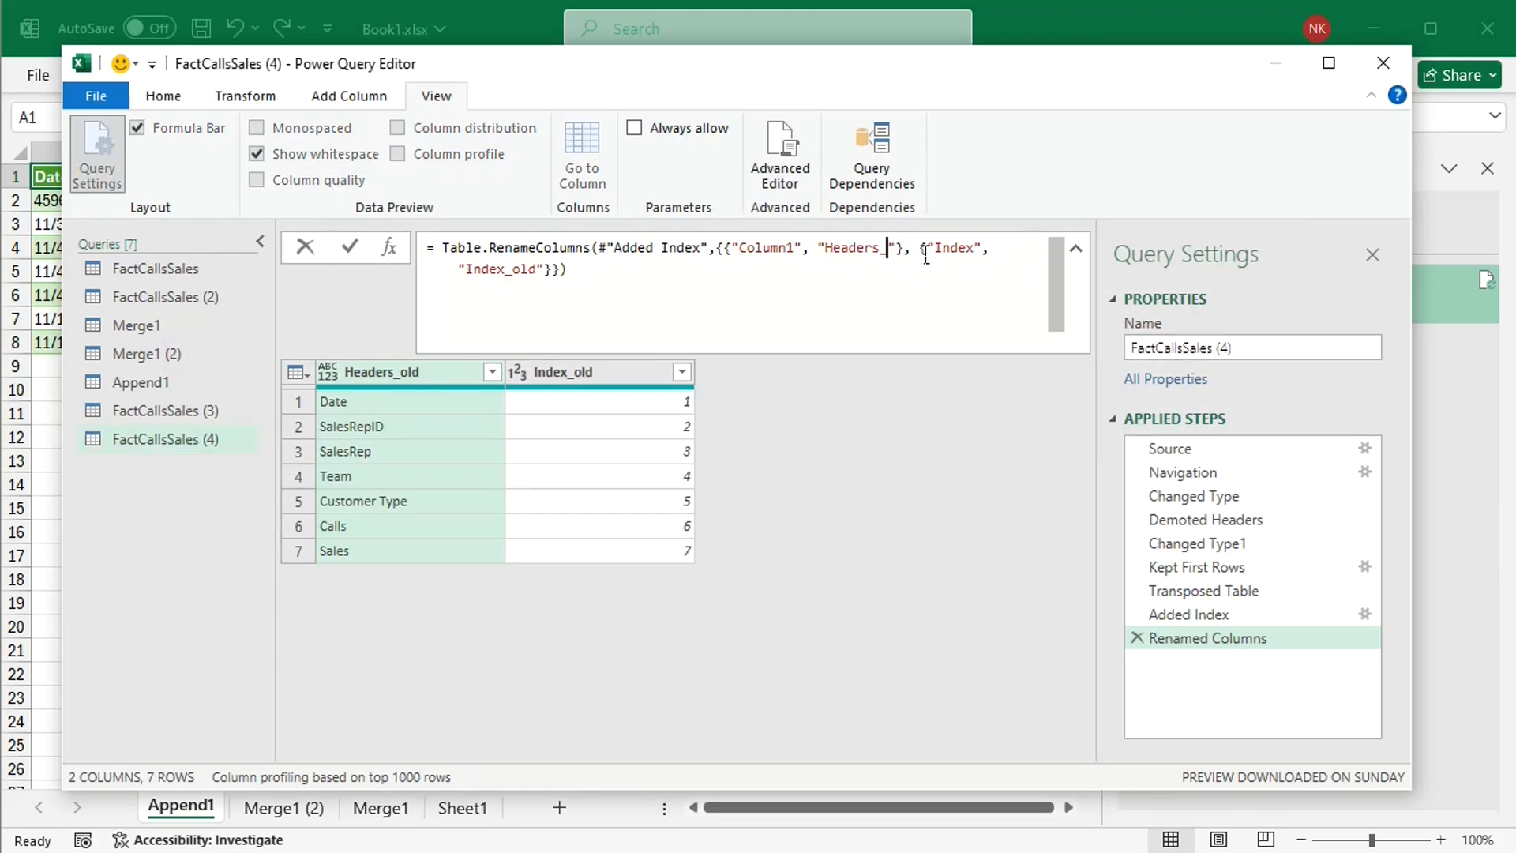
{"action": "type", "text": "new"}
{"action": "double_click", "coordinate": [545, 278]}
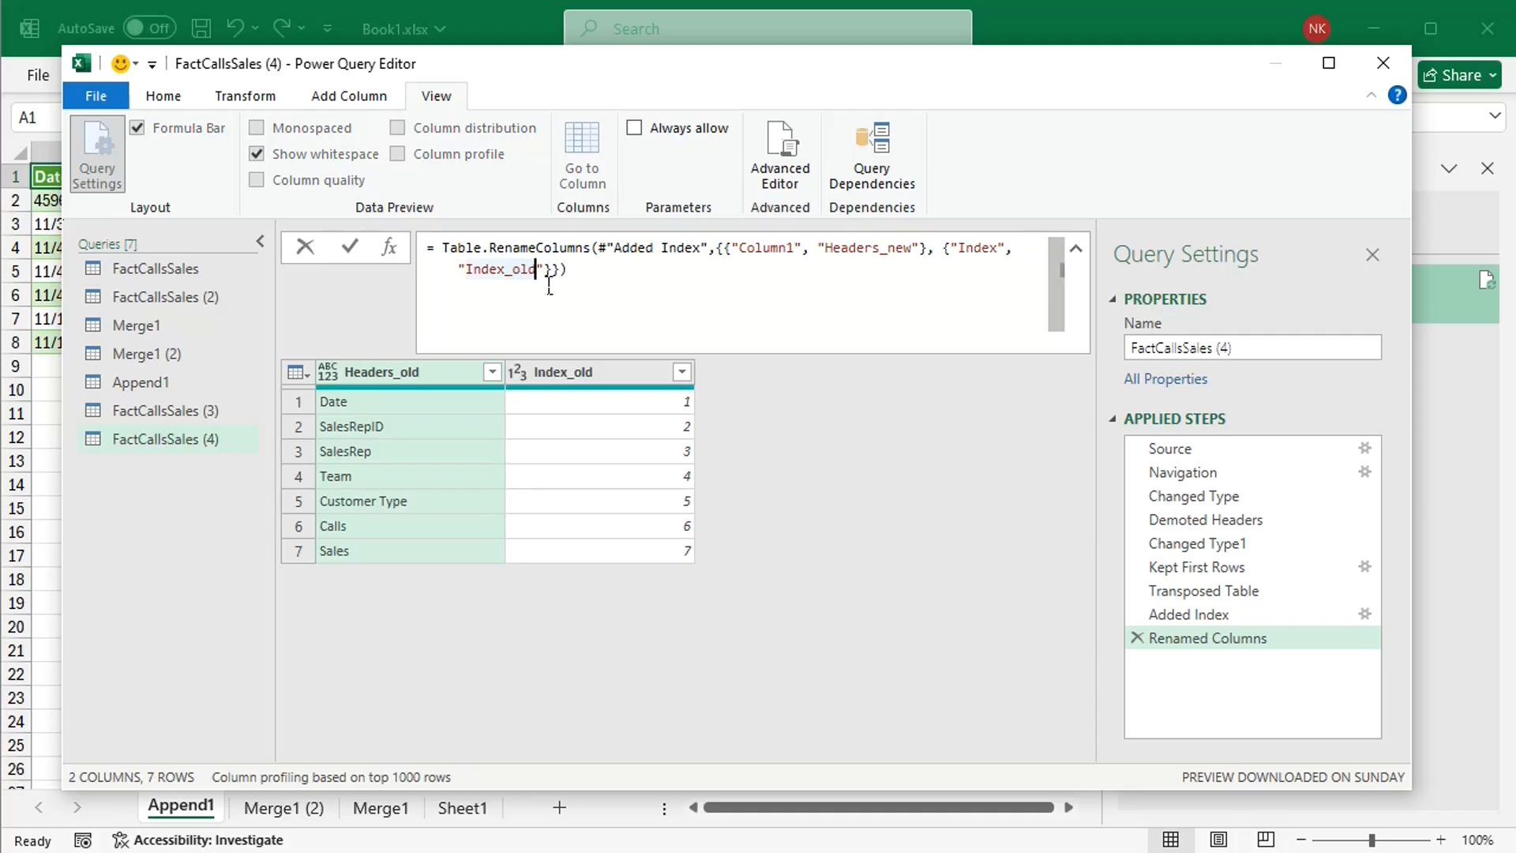
{"action": "key", "text": "BackSpace"}
{"action": "key", "text": "BackSpace"}
{"action": "key", "text": "BackSpace"}
{"action": "type", "text": "new"}
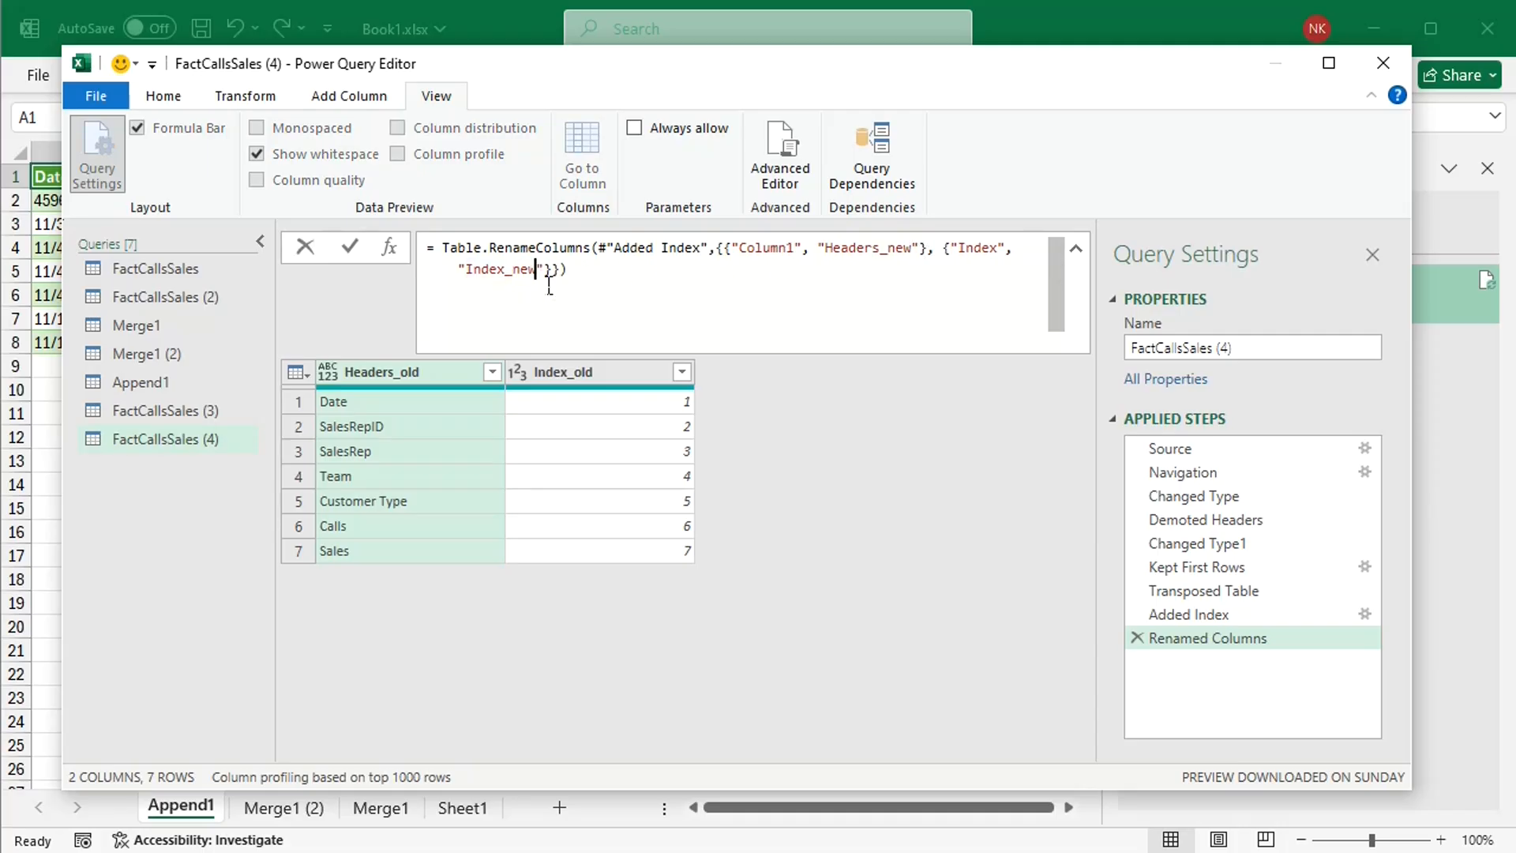
{"action": "left_click", "coordinate": [350, 244]}
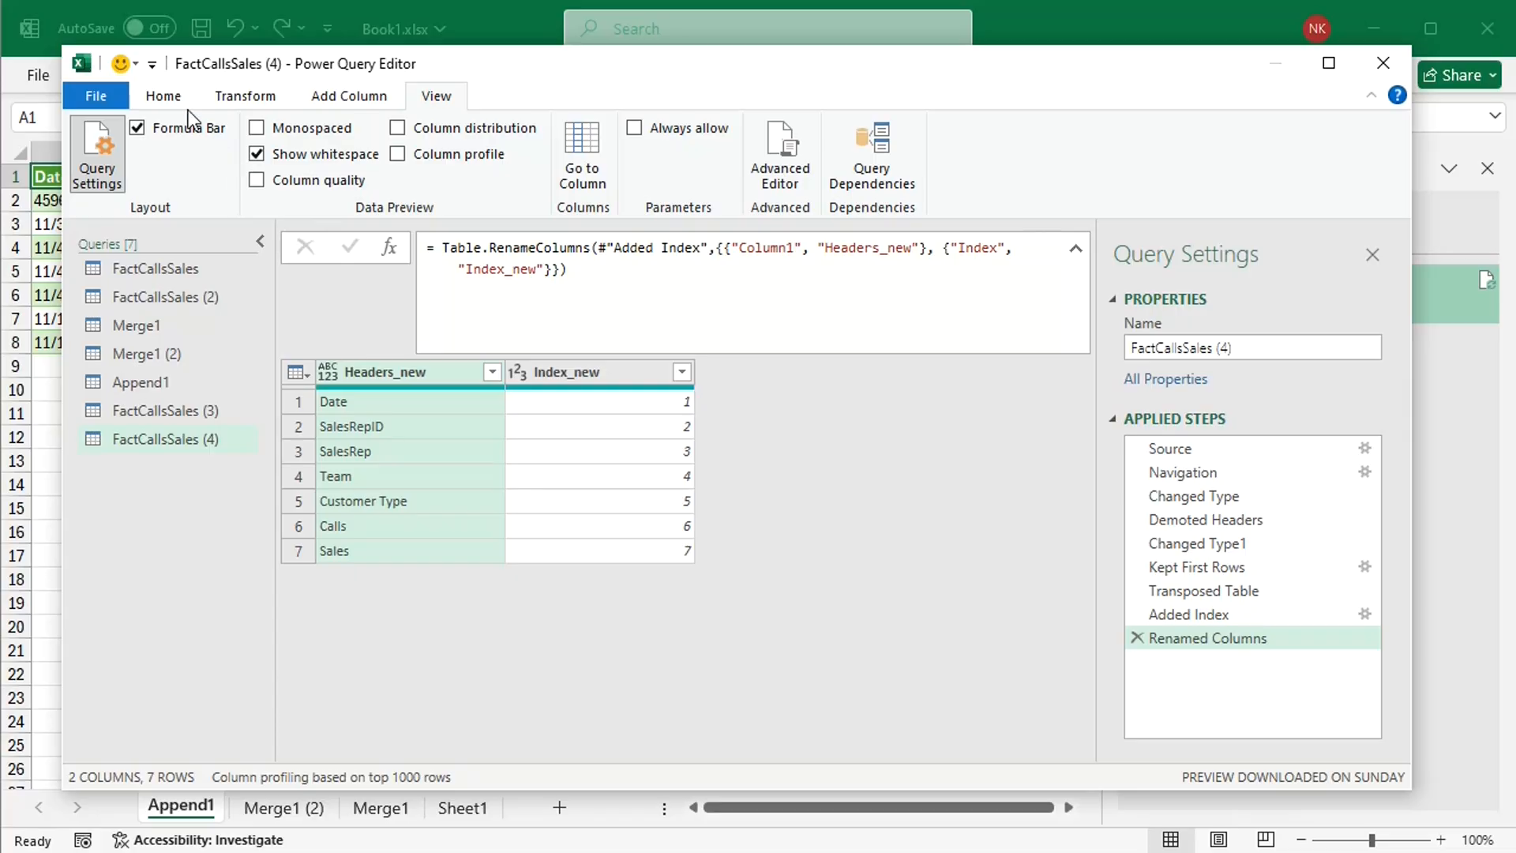
Step: Start merging queries as new, with FactCallsSales (3) as the first table and FactCallsSales (4) as the second
{"action": "left_click", "coordinate": [164, 96]}
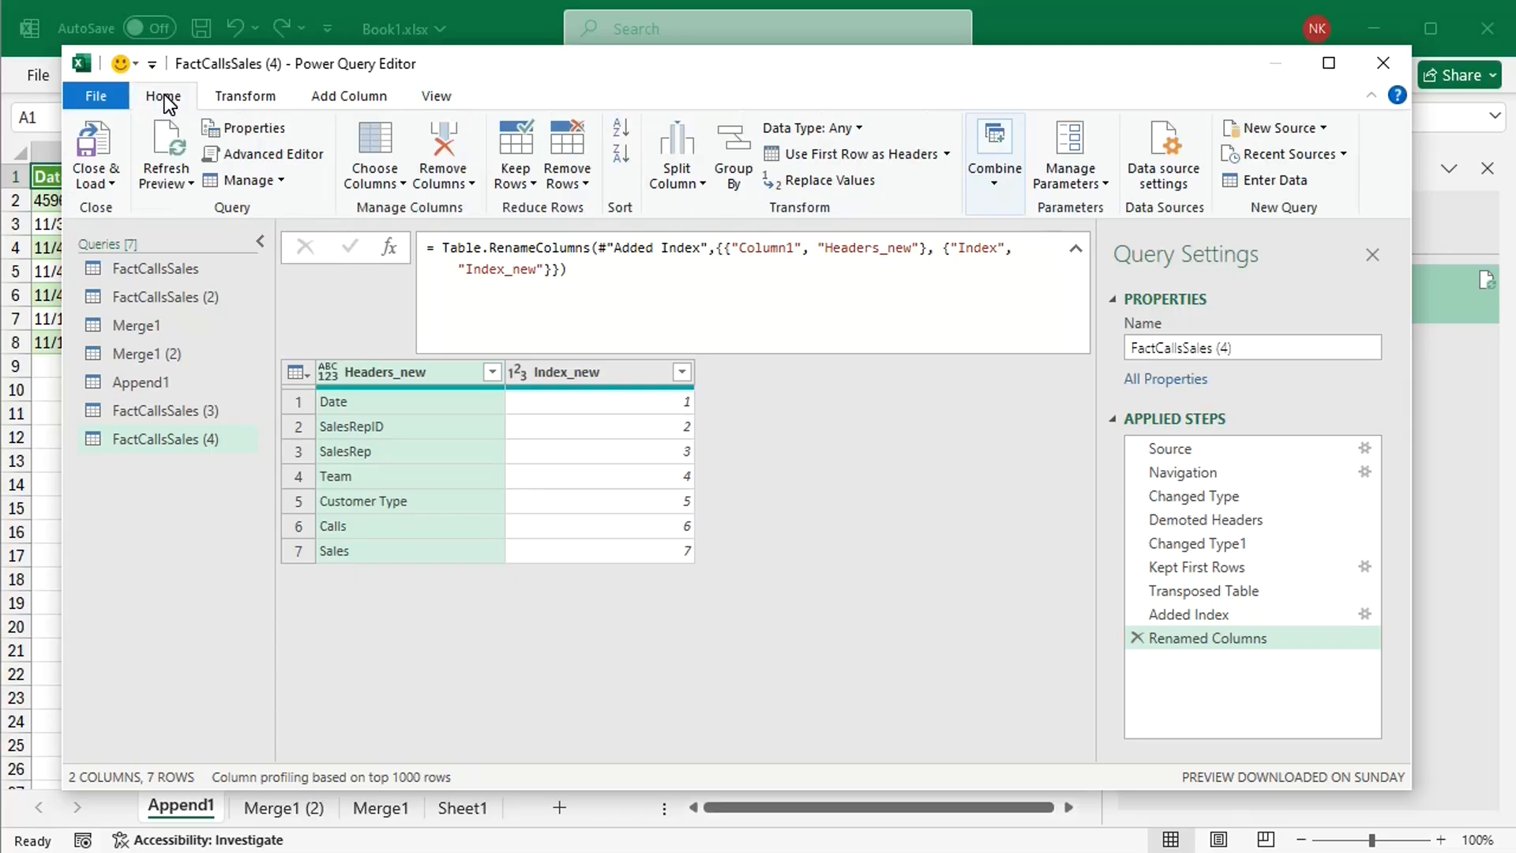
{"action": "left_click", "coordinate": [1001, 197]}
{"action": "left_click", "coordinate": [997, 235]}
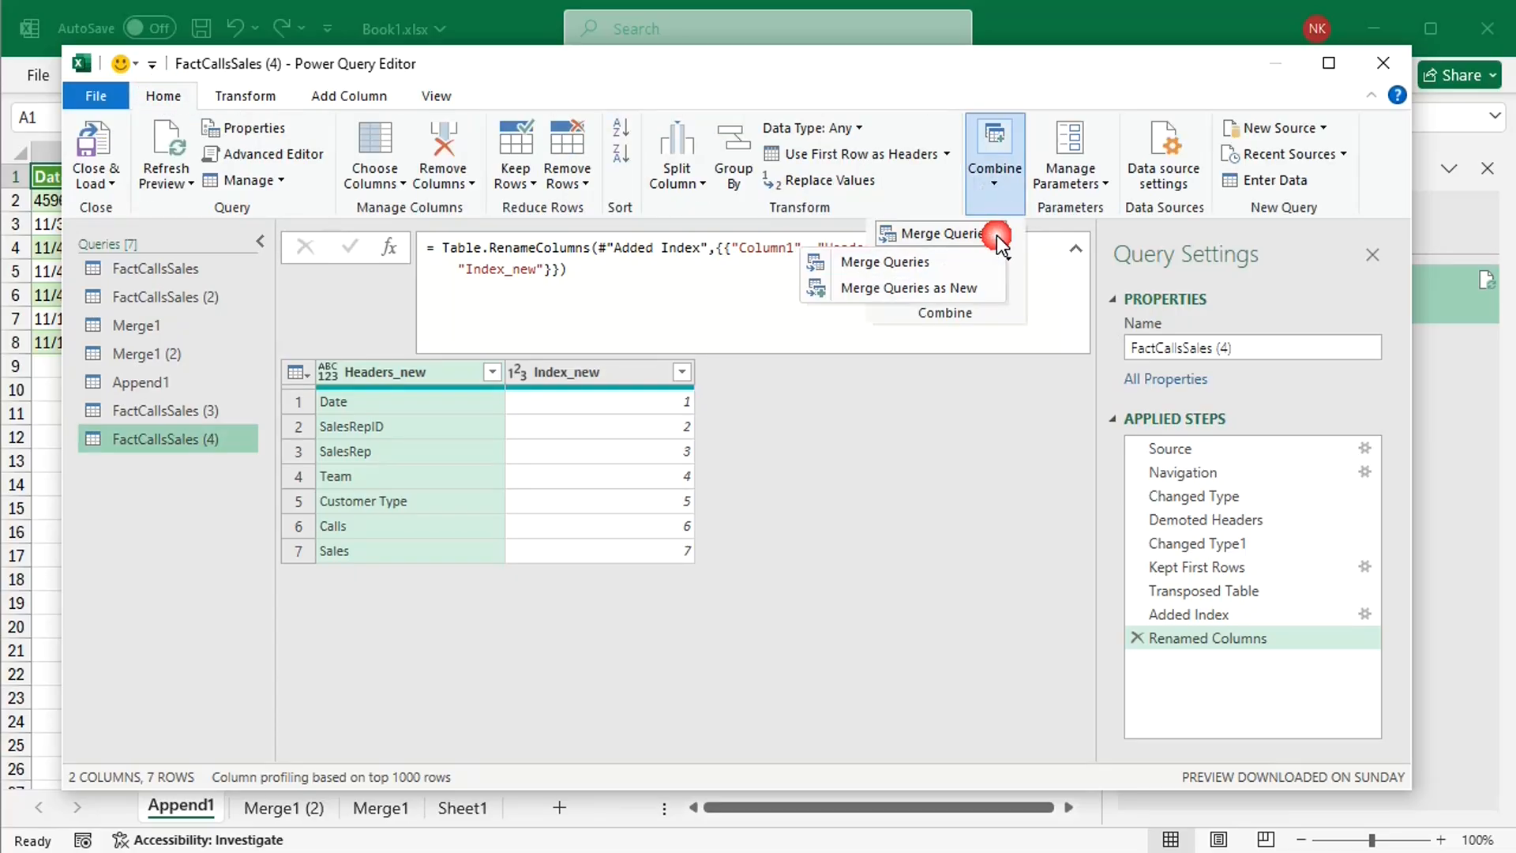
{"action": "left_click", "coordinate": [970, 287]}
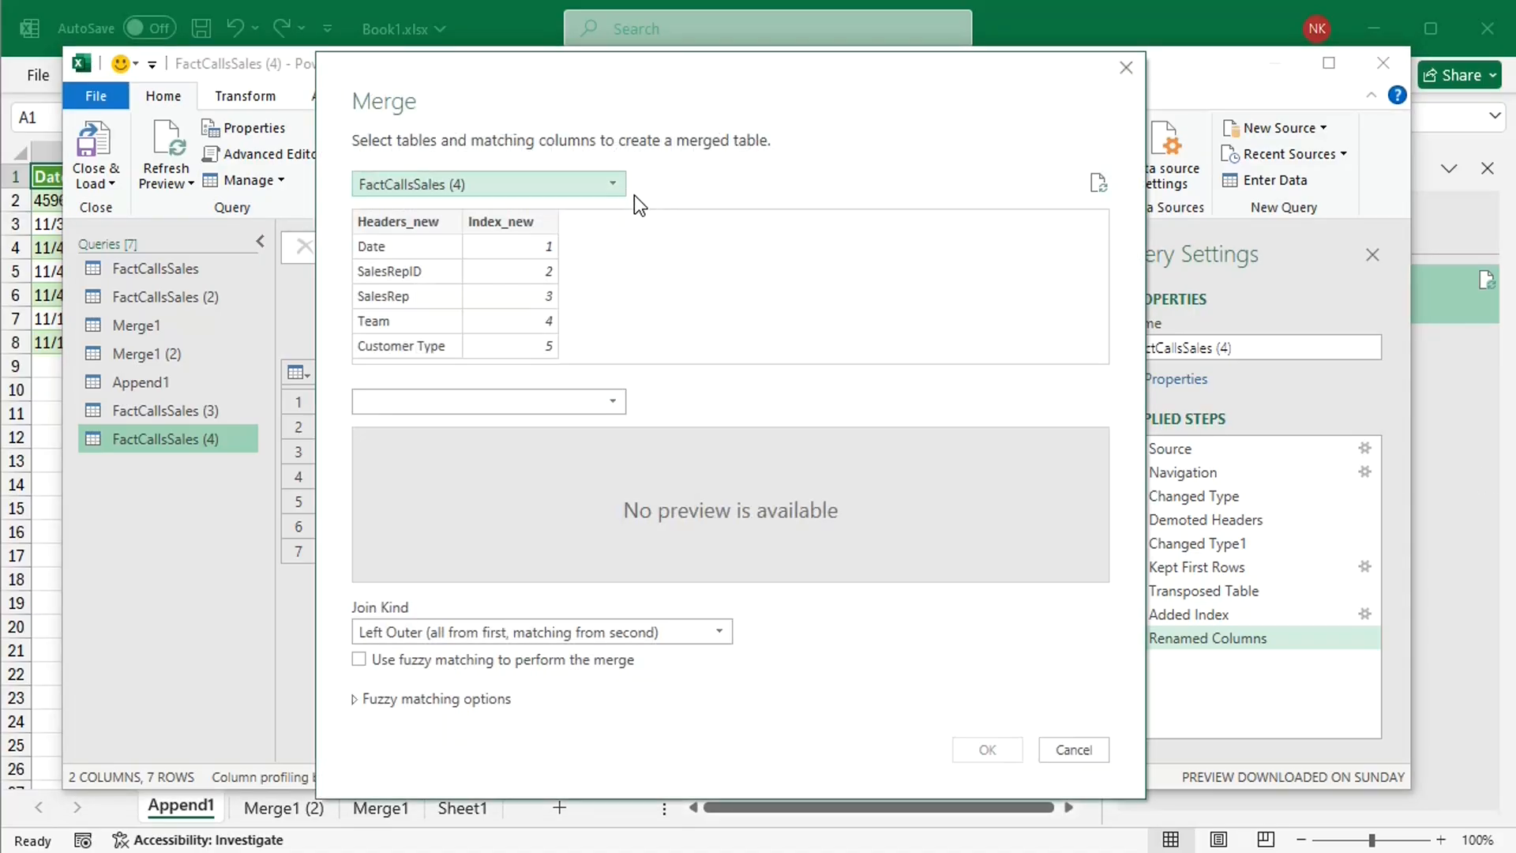
{"action": "left_click", "coordinate": [613, 183]}
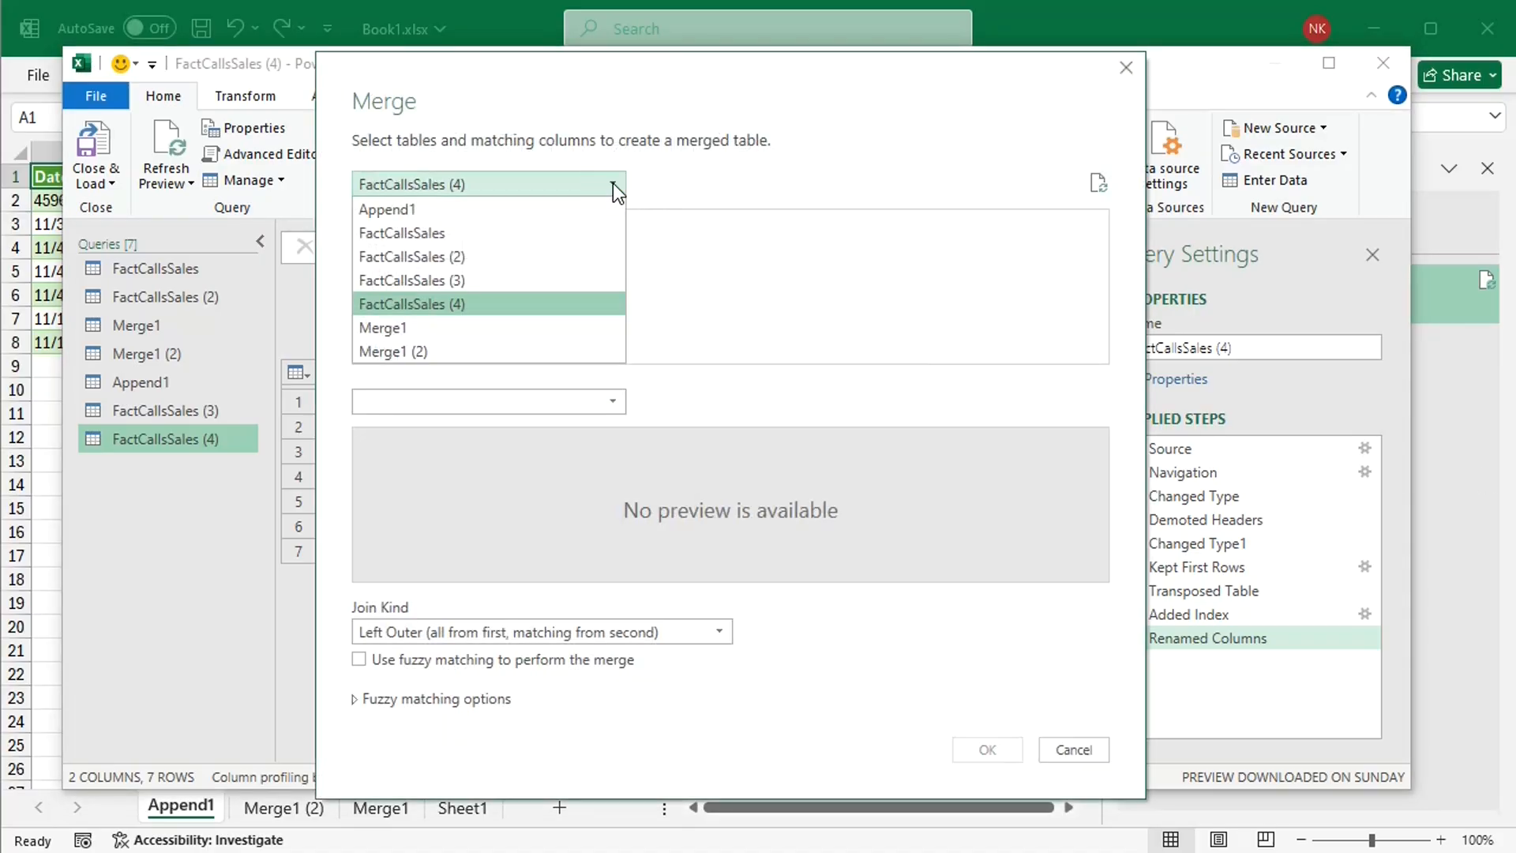
{"action": "left_click", "coordinate": [466, 280]}
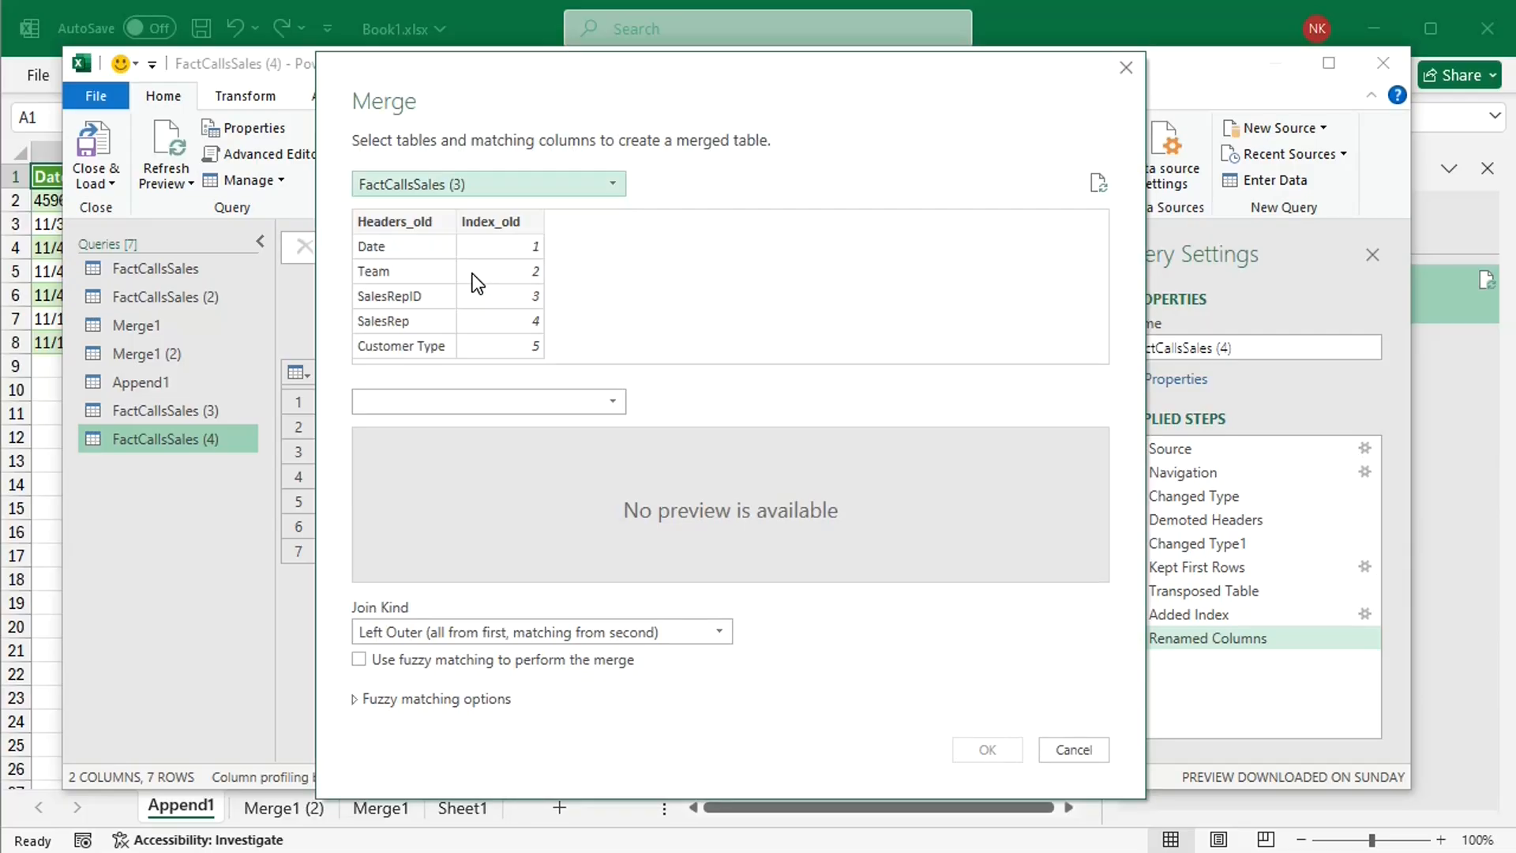
{"action": "left_click", "coordinate": [518, 401]}
{"action": "left_click", "coordinate": [430, 524]}
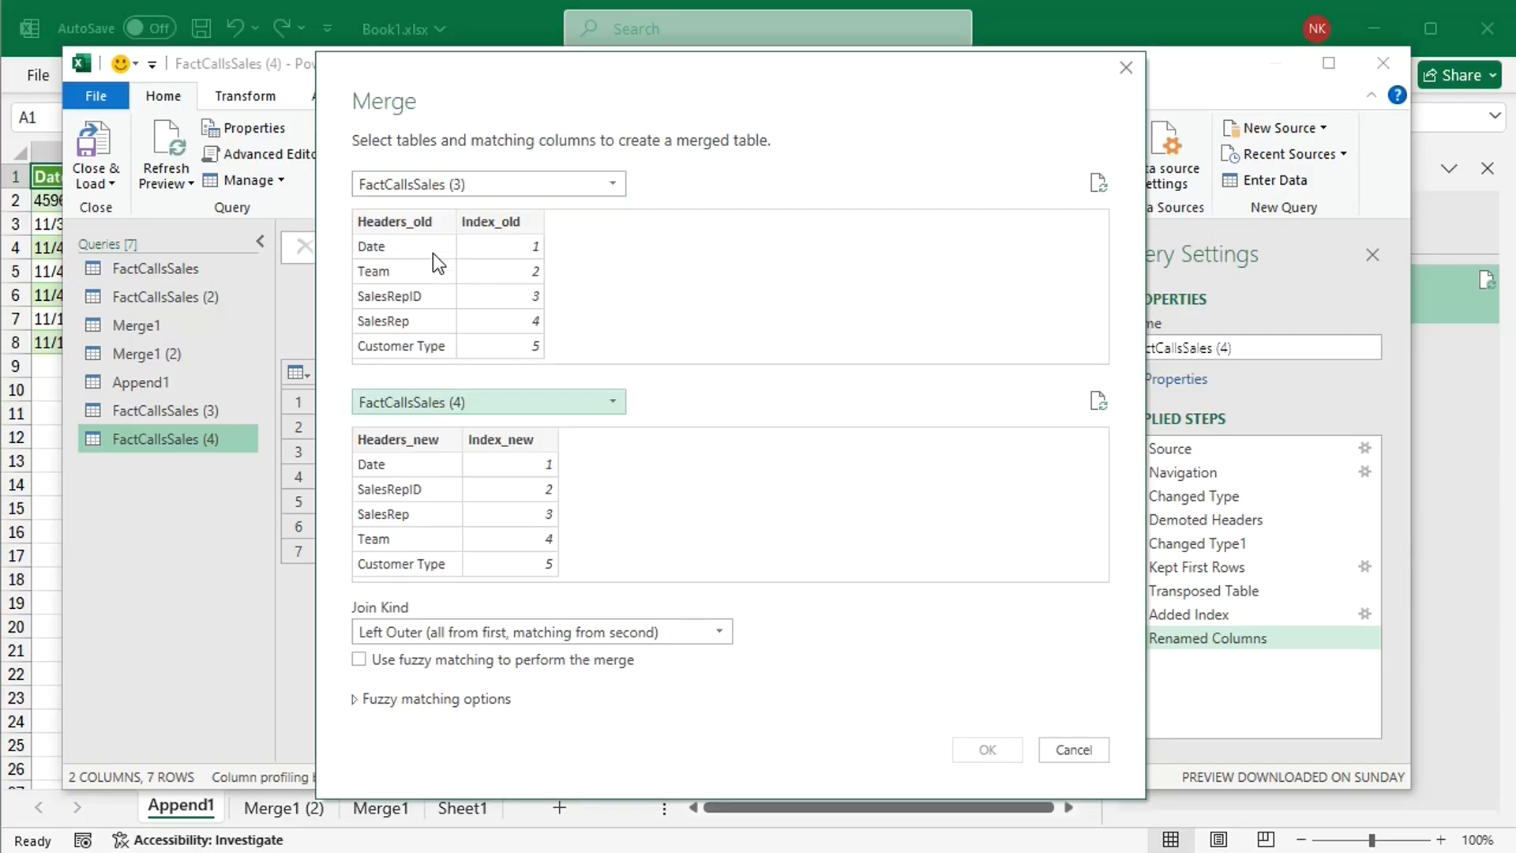
Step: Match Headers_old with Headers_new and create the merge using a Full Outer join
{"action": "left_click", "coordinate": [411, 221]}
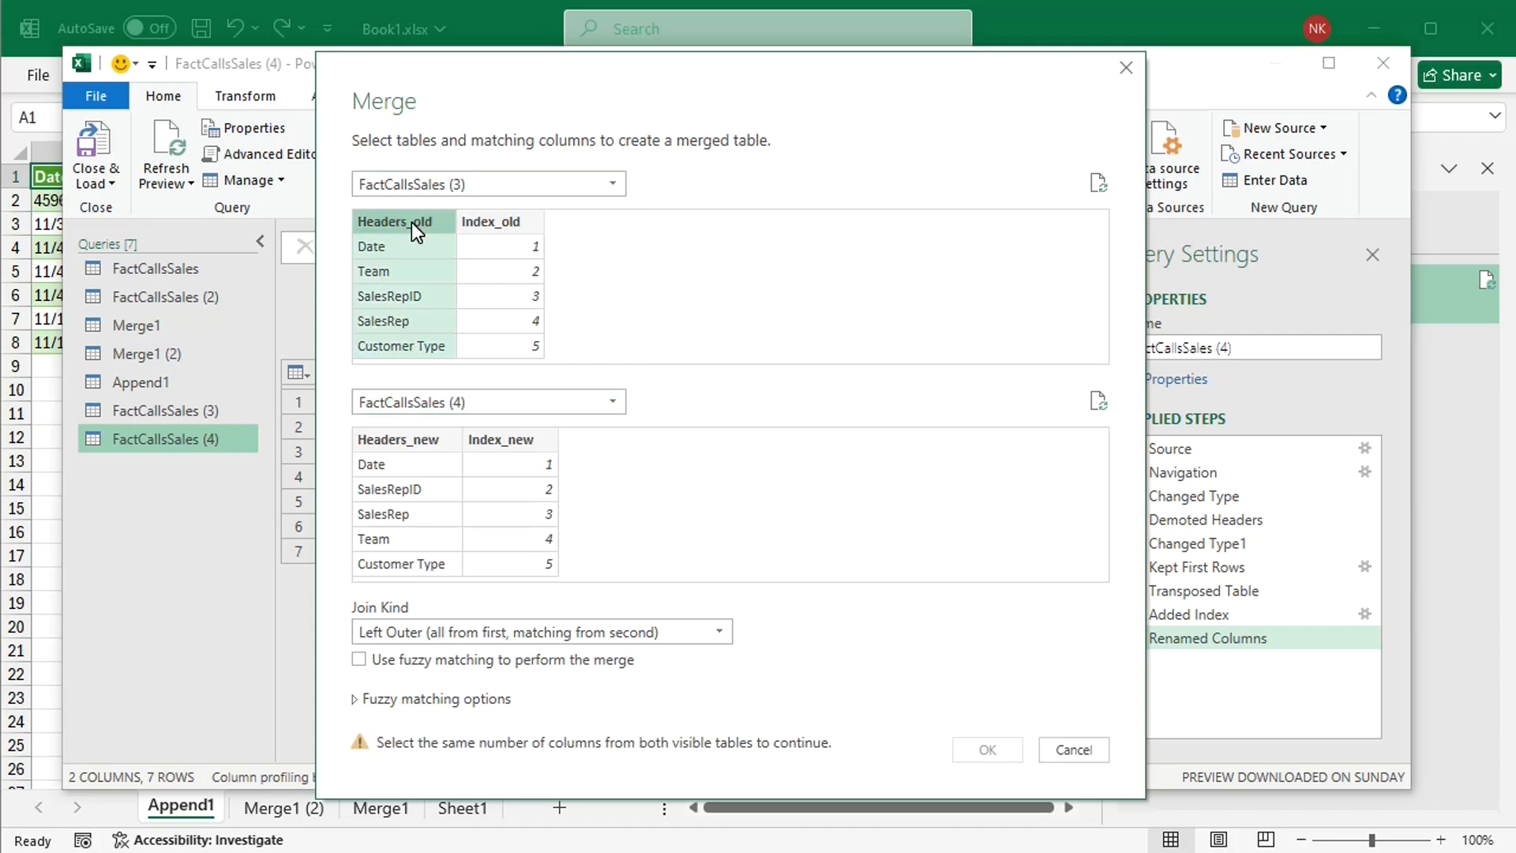
{"action": "left_click", "coordinate": [425, 441]}
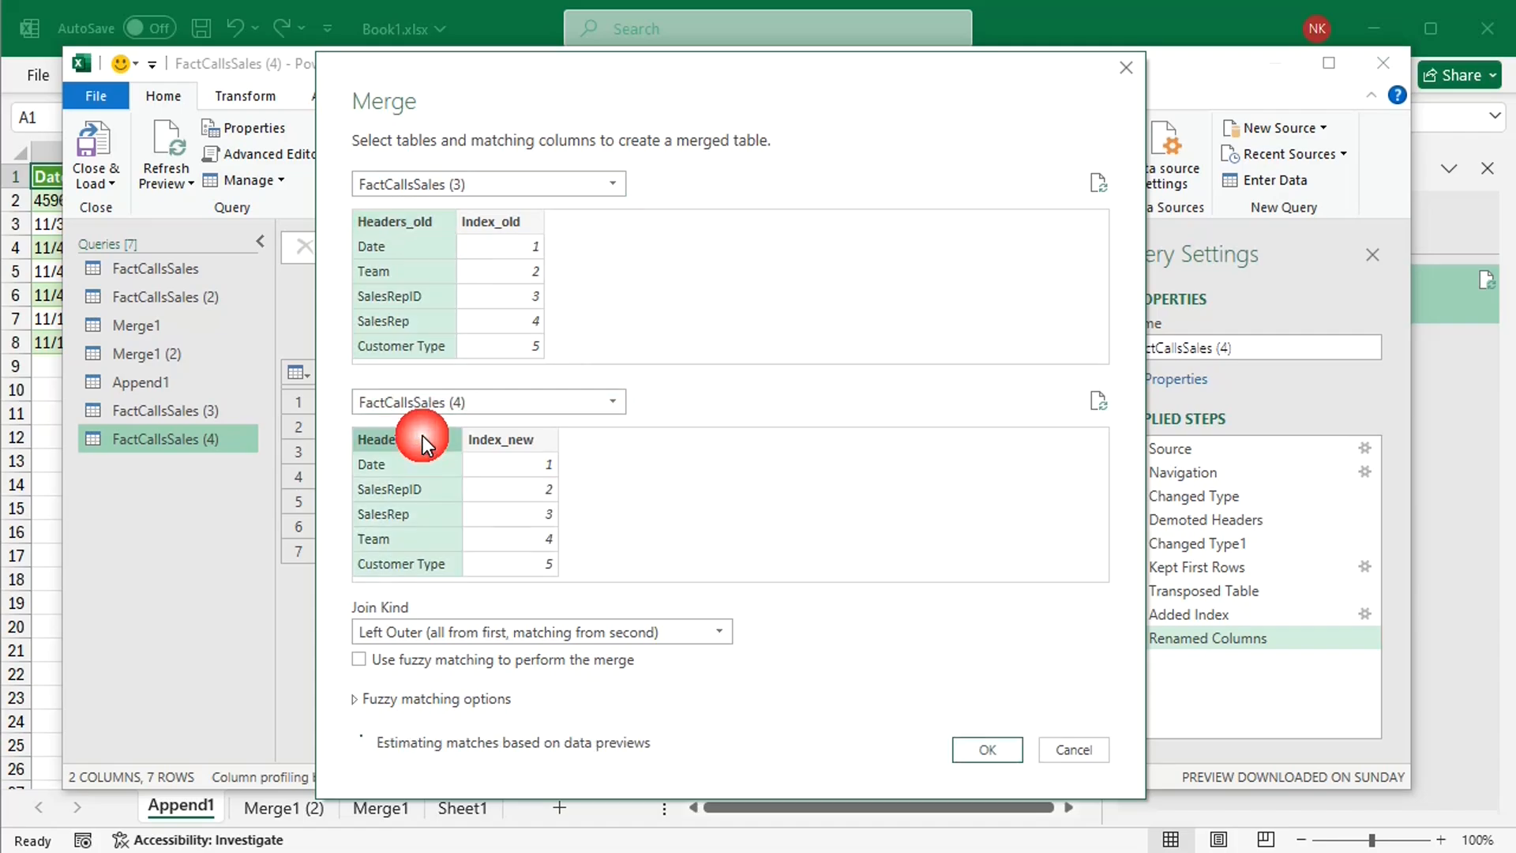
{"action": "left_click", "coordinate": [731, 627]}
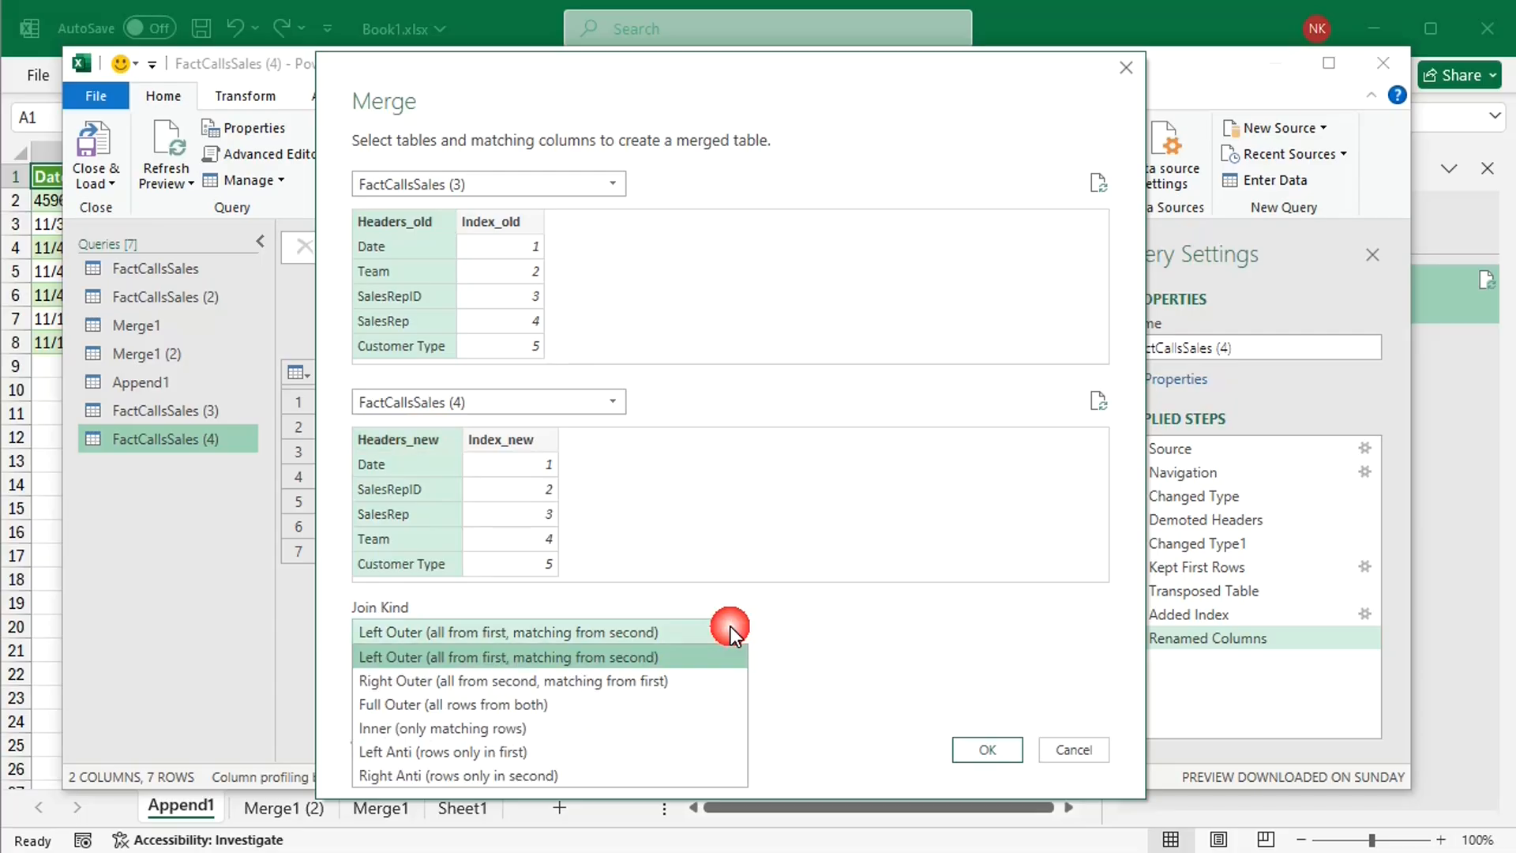
{"action": "left_click", "coordinate": [498, 702]}
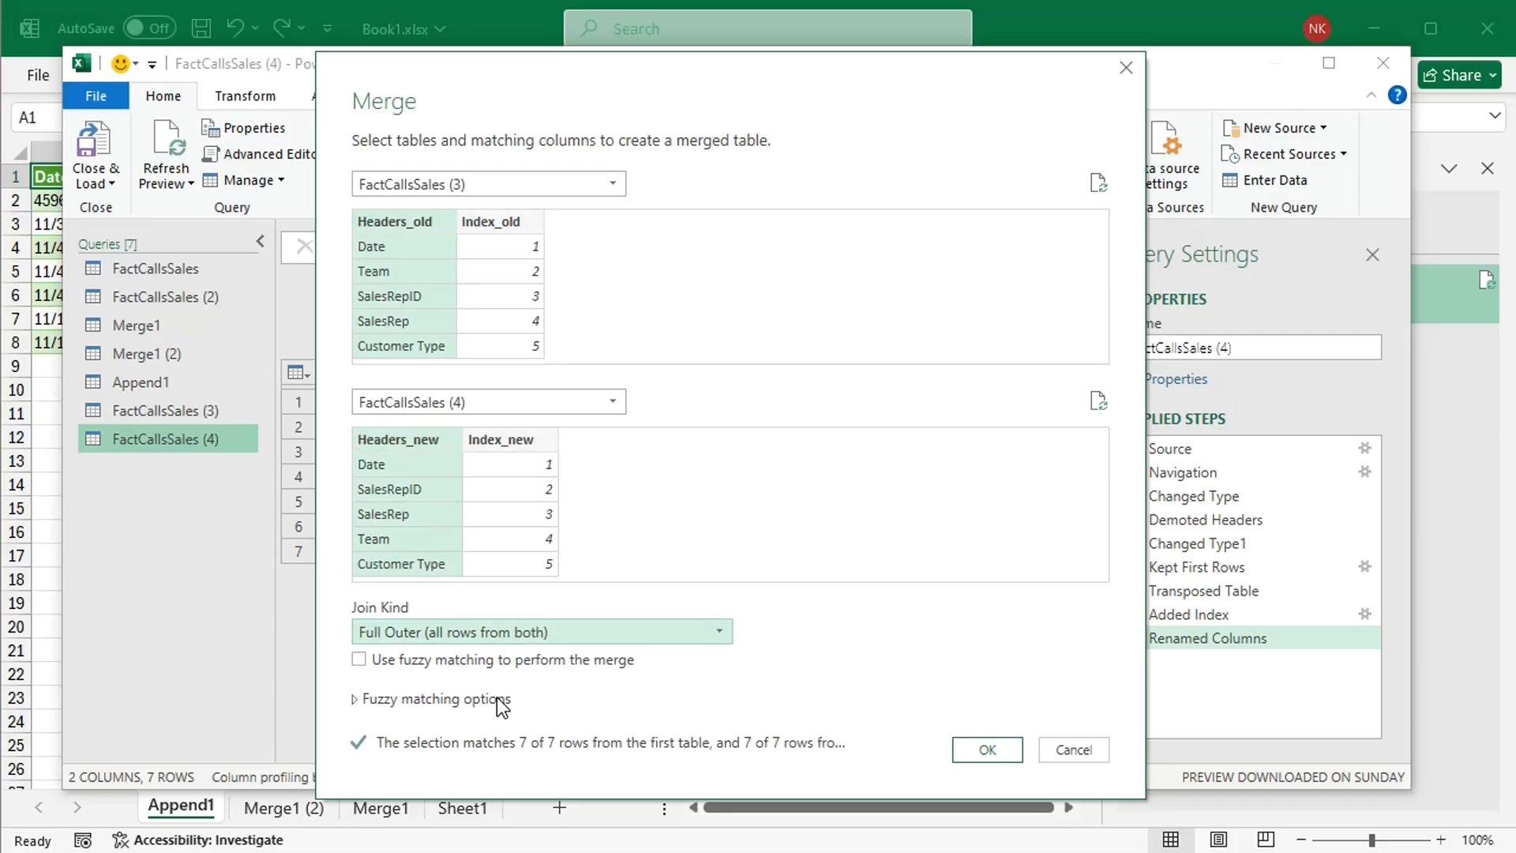
{"action": "left_click", "coordinate": [987, 749]}
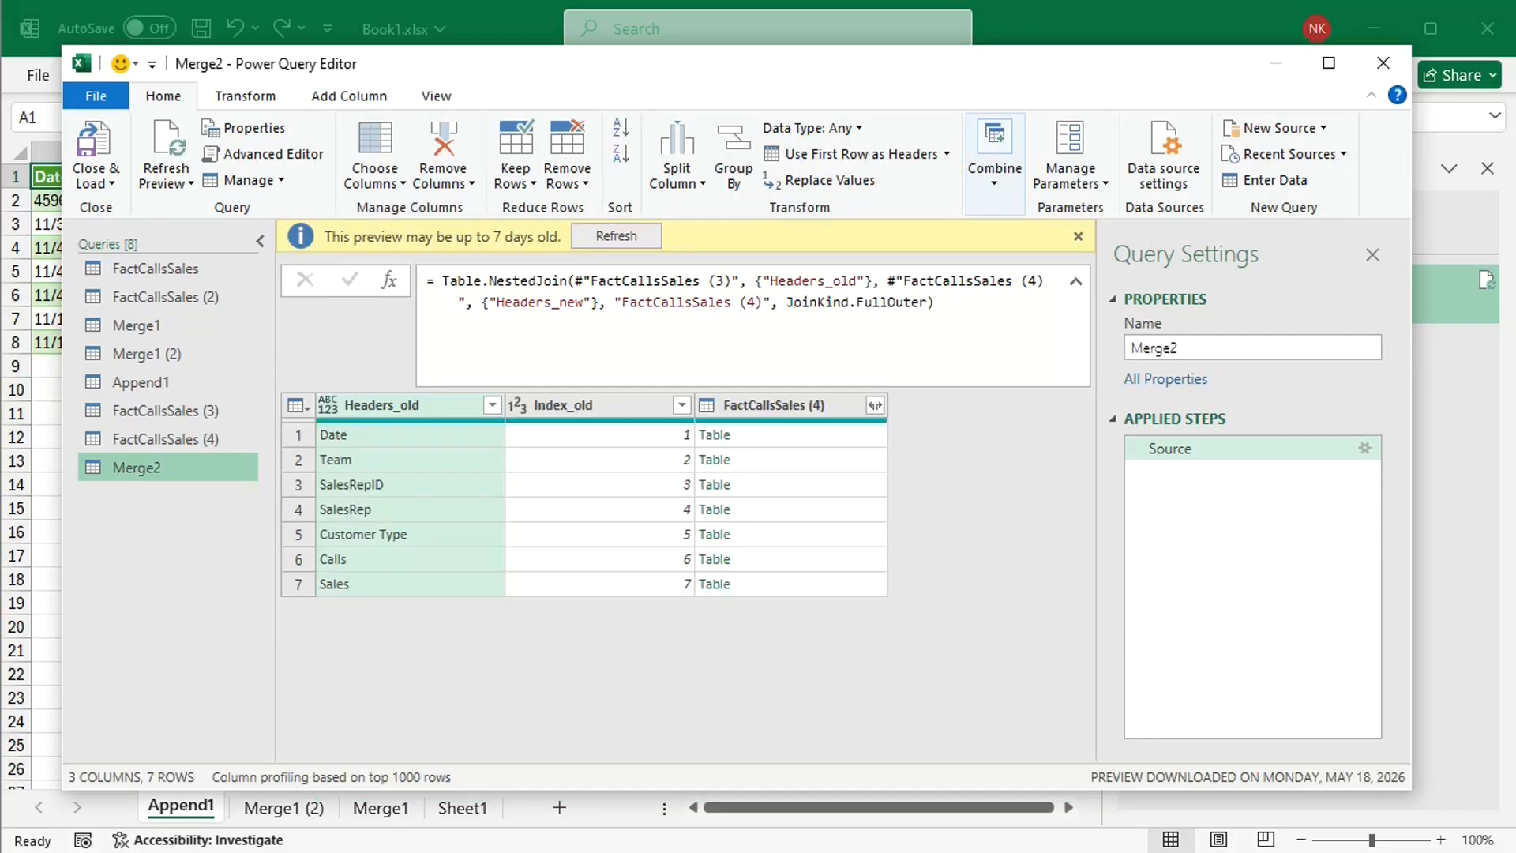
Step: Expand the FactCallsSales (4) column into Headers_new and Index_new without the original column name as prefix
{"action": "left_click", "coordinate": [1078, 234]}
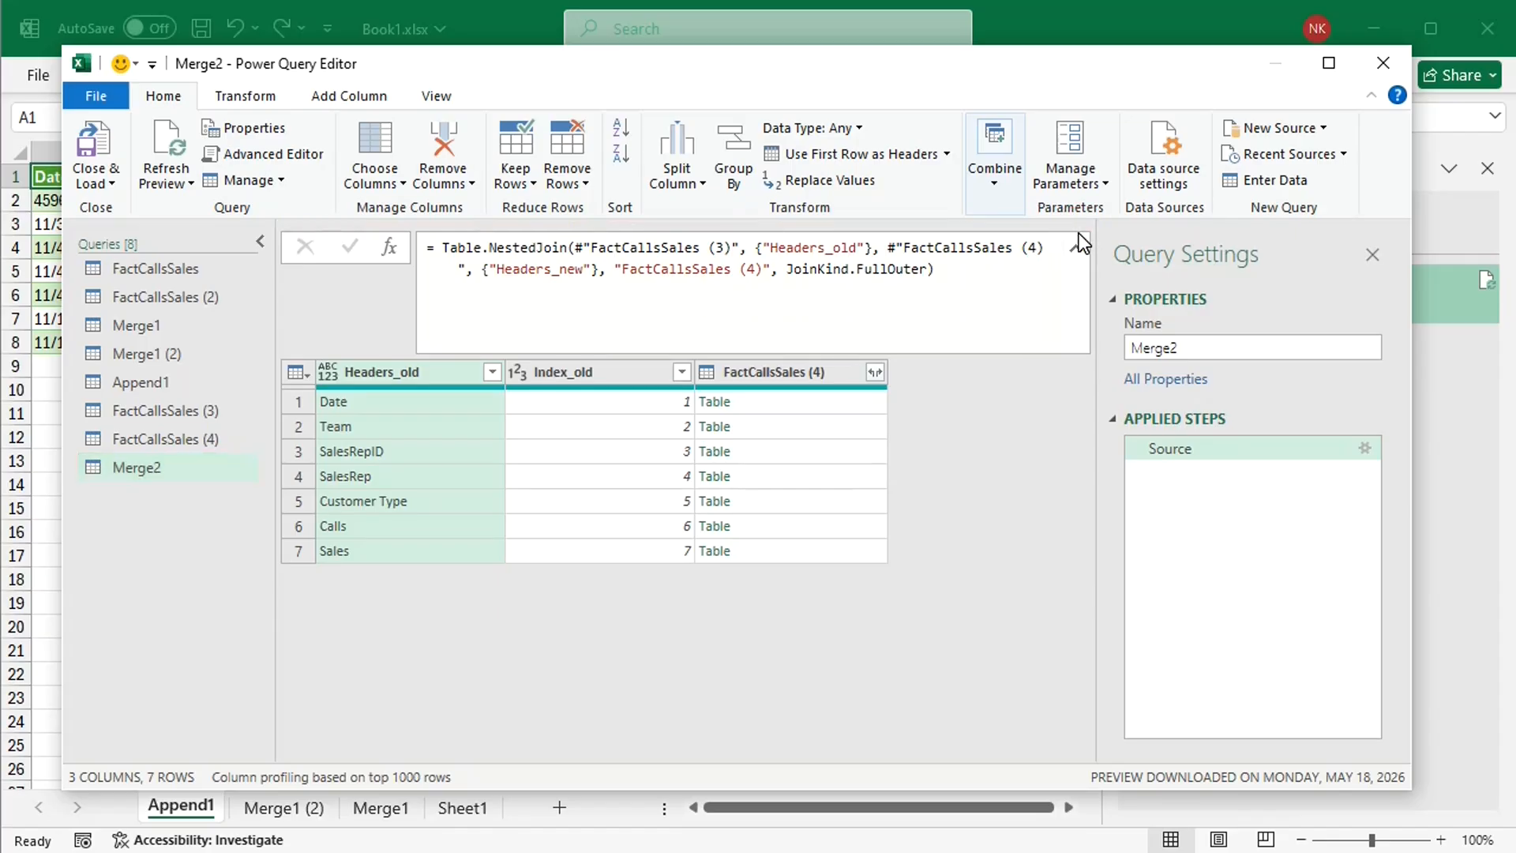
{"action": "left_click", "coordinate": [876, 373]}
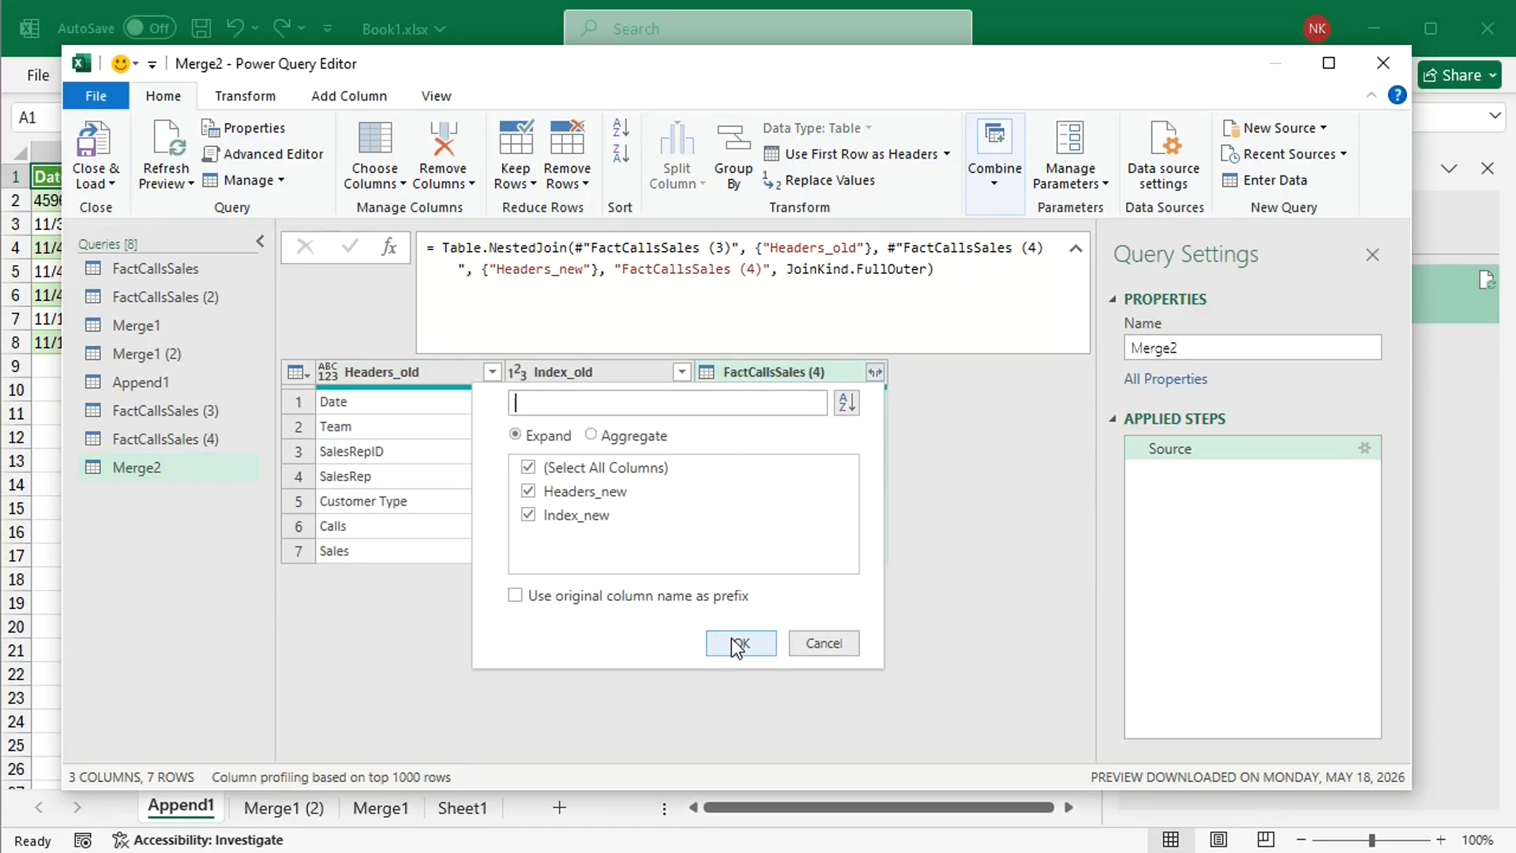
{"action": "left_click", "coordinate": [734, 640]}
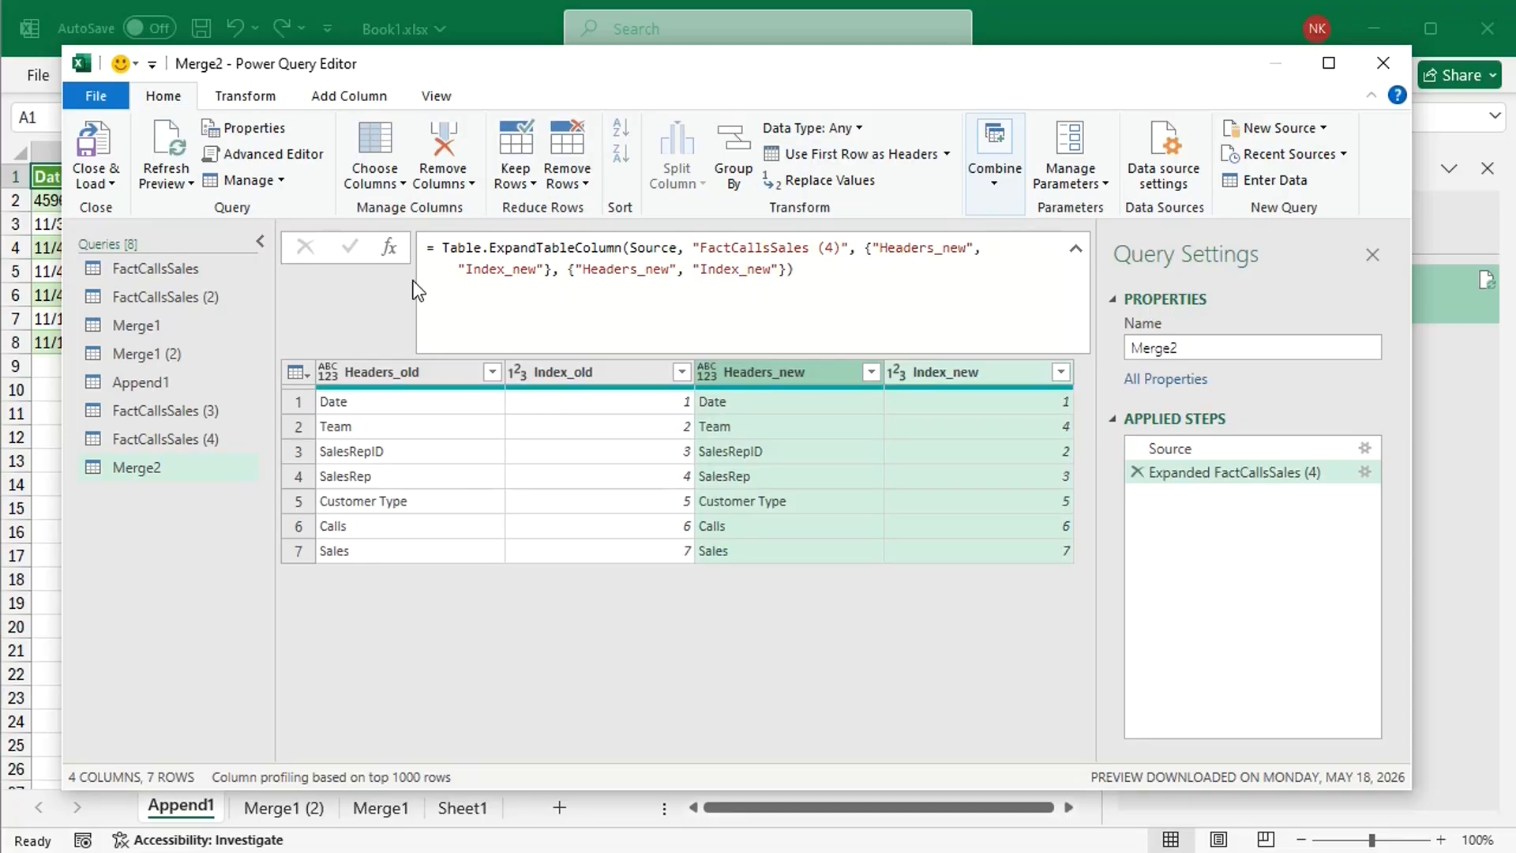
Step: Start a custom column in Merge2 and name it Difference
{"action": "left_click", "coordinate": [322, 101]}
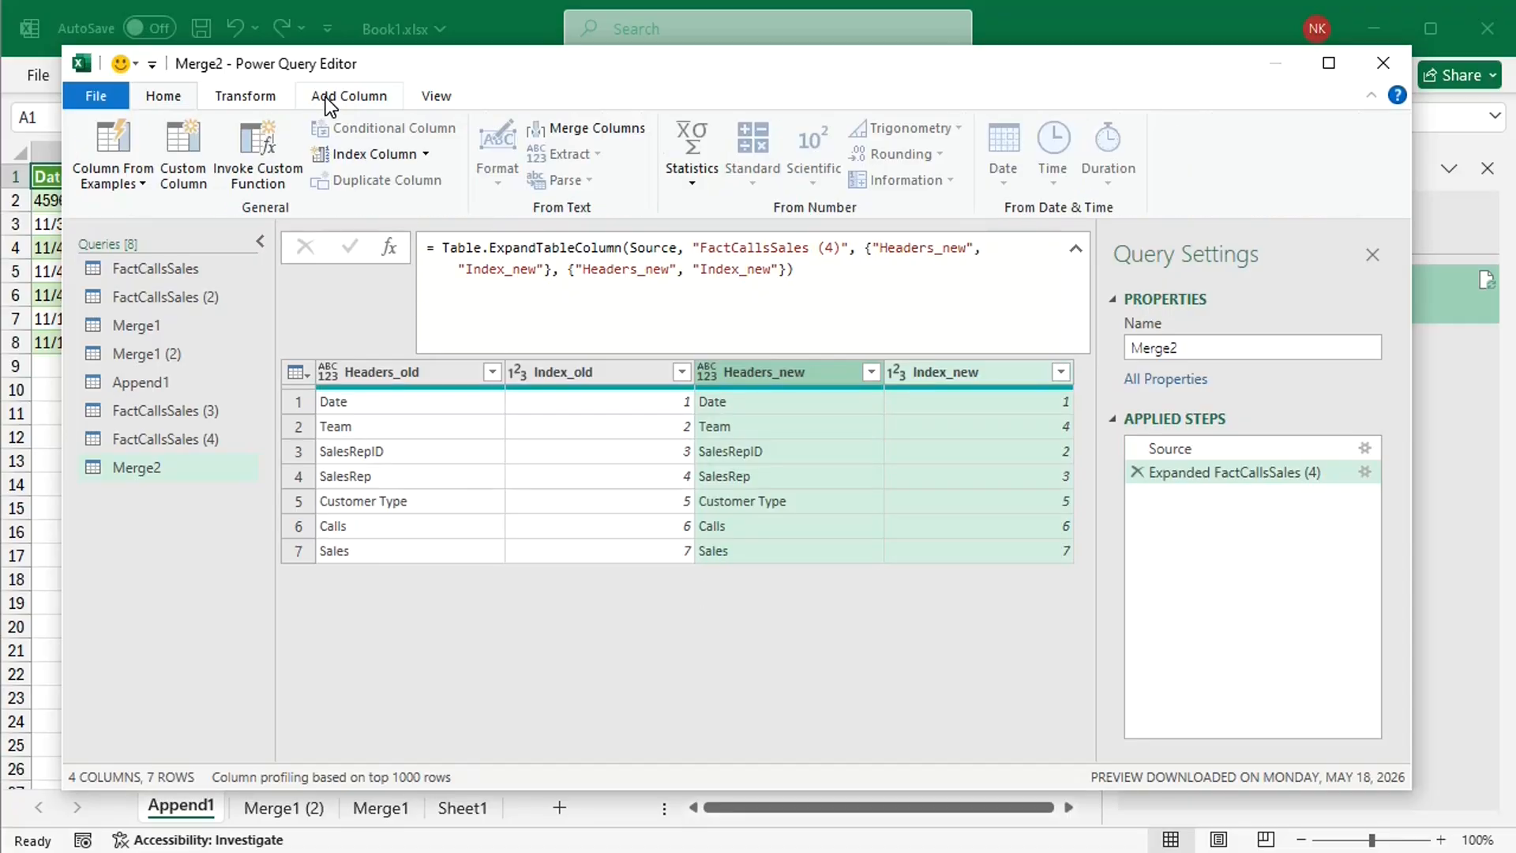
{"action": "left_click", "coordinate": [172, 158]}
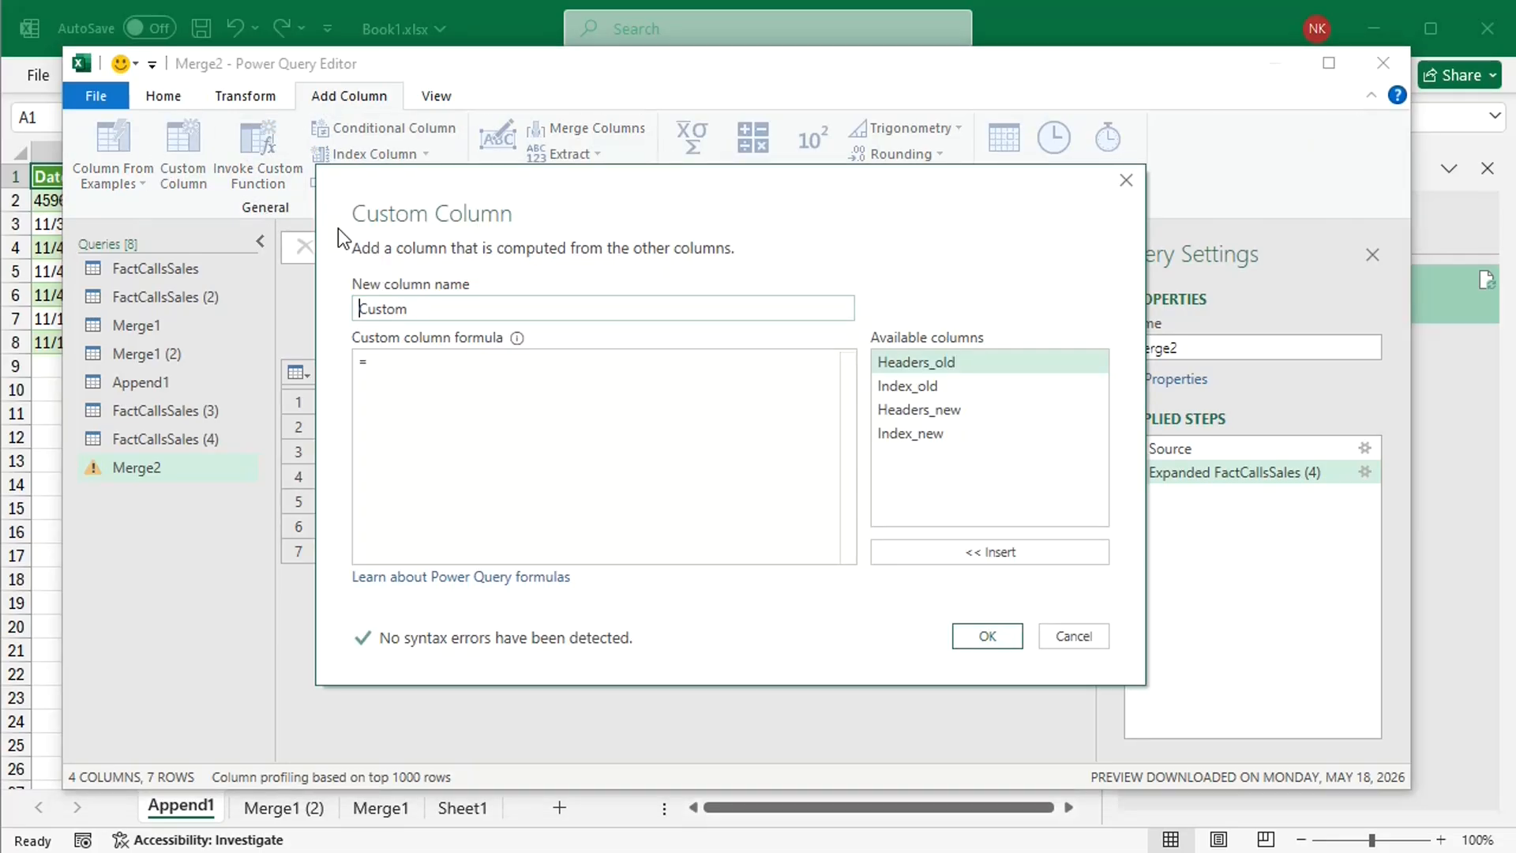
{"action": "left_click", "coordinate": [437, 310]}
{"action": "key", "text": "BackSpace"}
{"action": "key", "text": "BackSpace"}
{"action": "key", "text": "BackSpace"}
{"action": "key", "text": "BackSpace"}
{"action": "key", "text": "BackSpace"}
{"action": "key", "text": "BackSpace"}
{"action": "type", "text": "Di"}
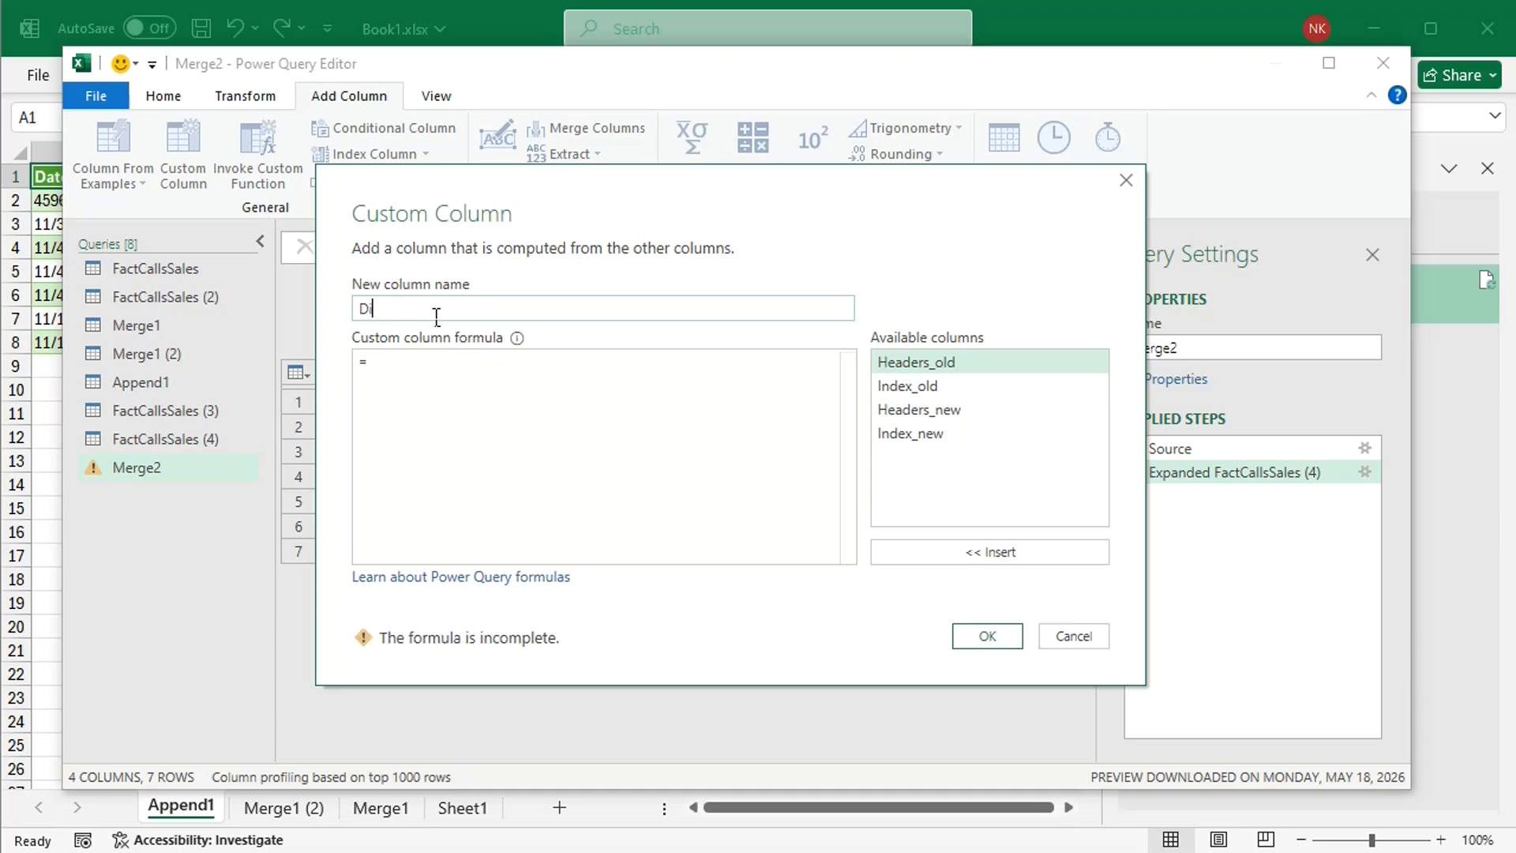
{"action": "type", "text": "fference"}
Step: Set the Difference column's formula to if [Index_old]=[Index_new] then 0 else 1 and create the column
{"action": "left_click", "coordinate": [427, 373]}
{"action": "type", "text": "if"}
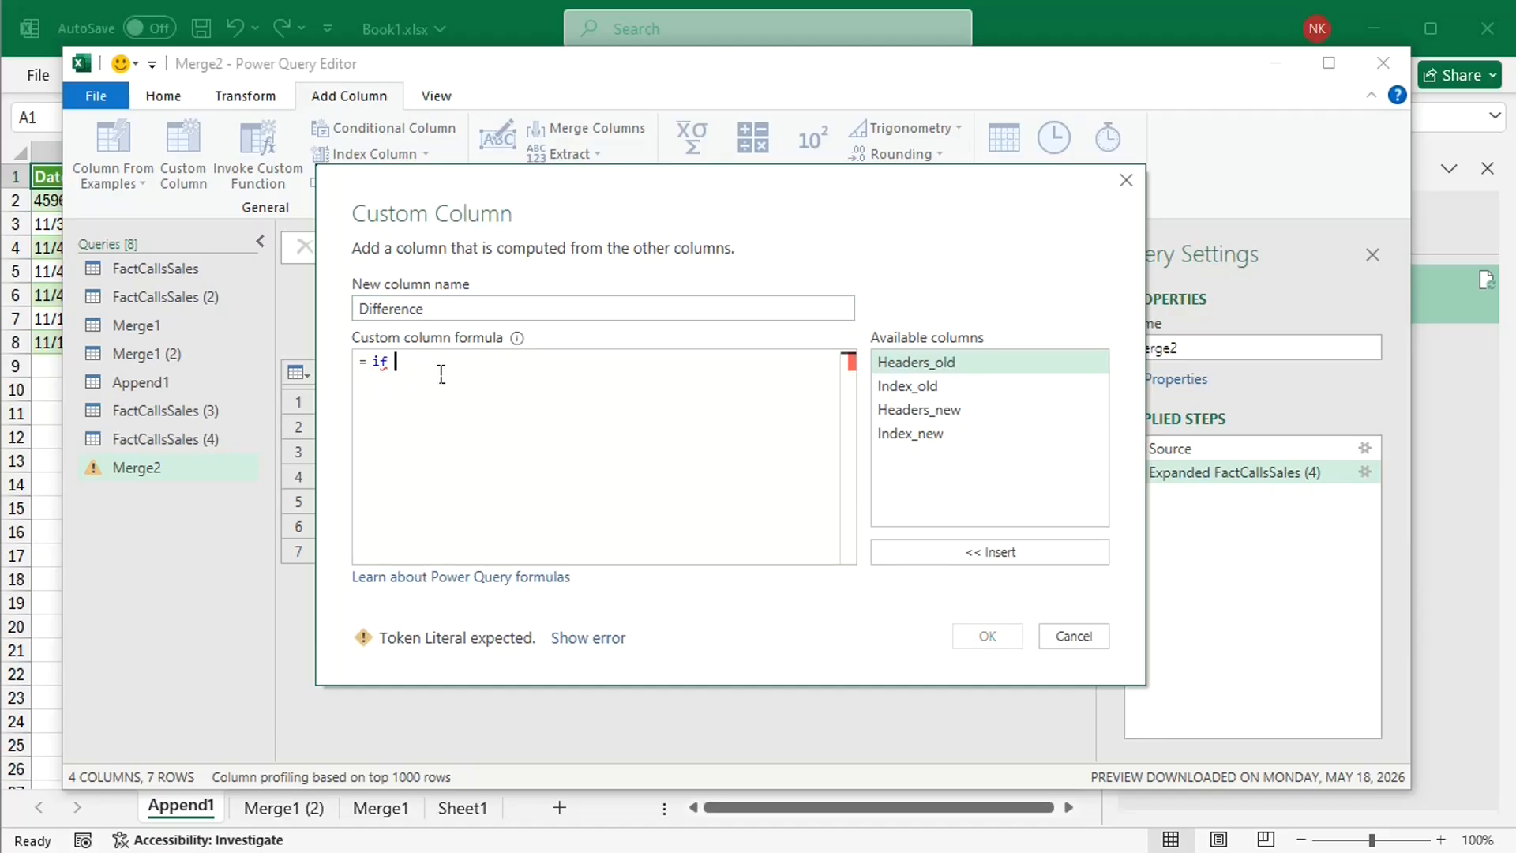
{"action": "double_click", "coordinate": [927, 387]}
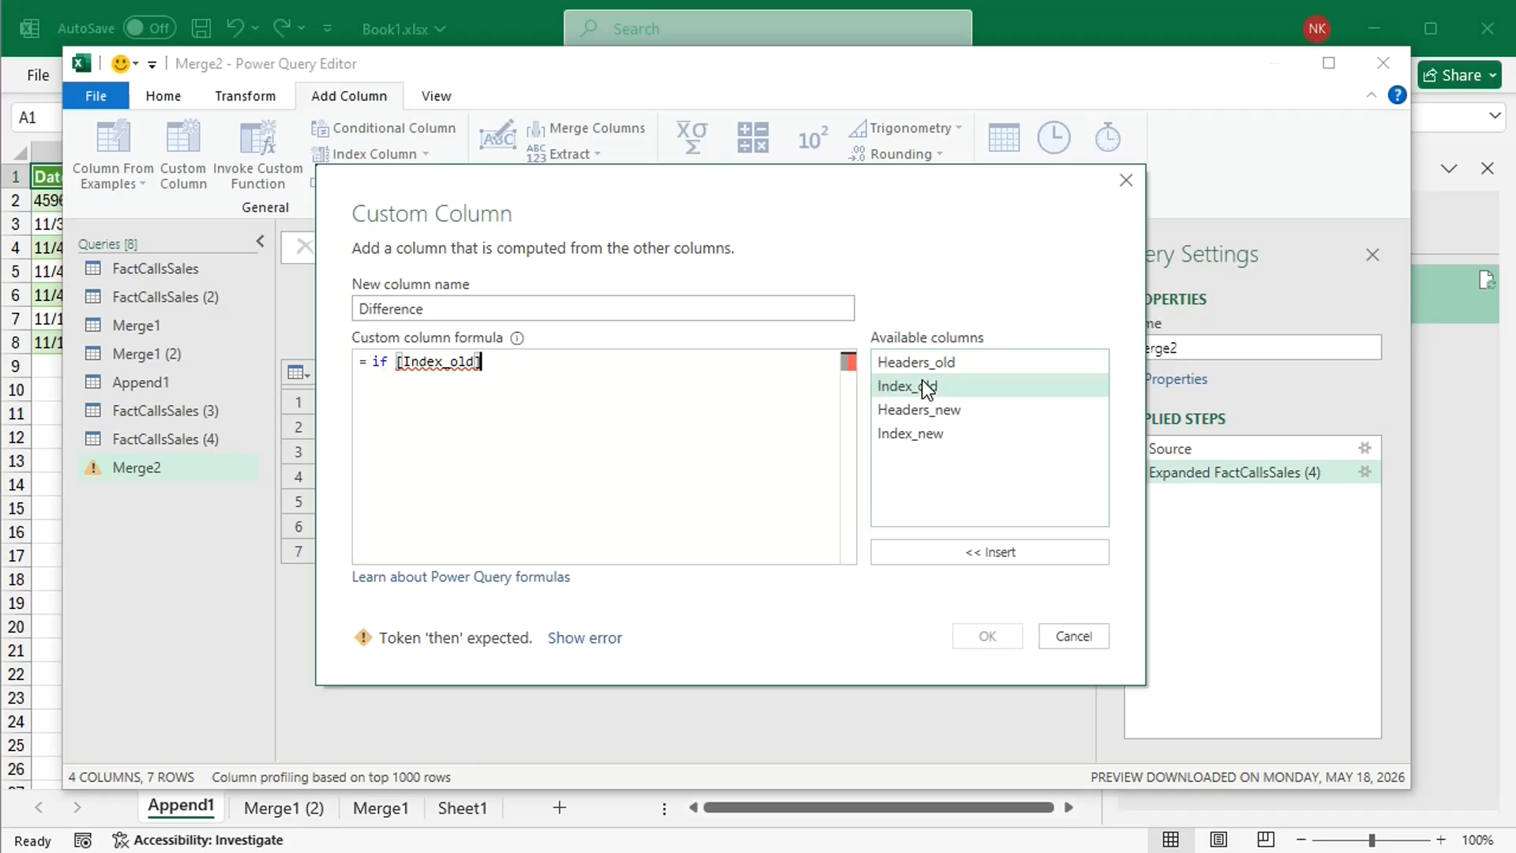
{"action": "type", "text": "="}
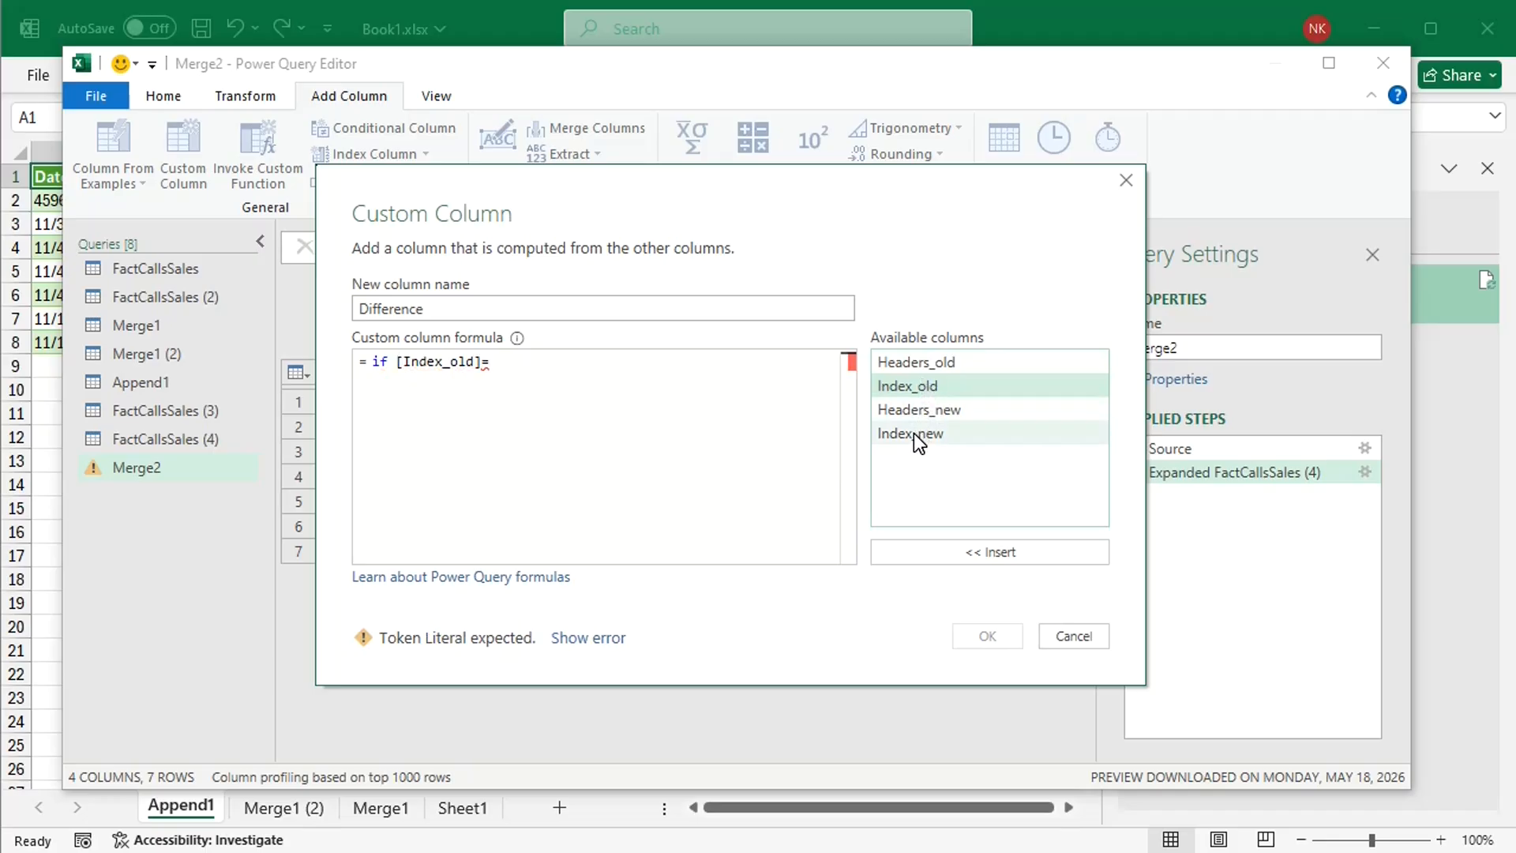
{"action": "double_click", "coordinate": [913, 434]}
{"action": "type", "text": "then"}
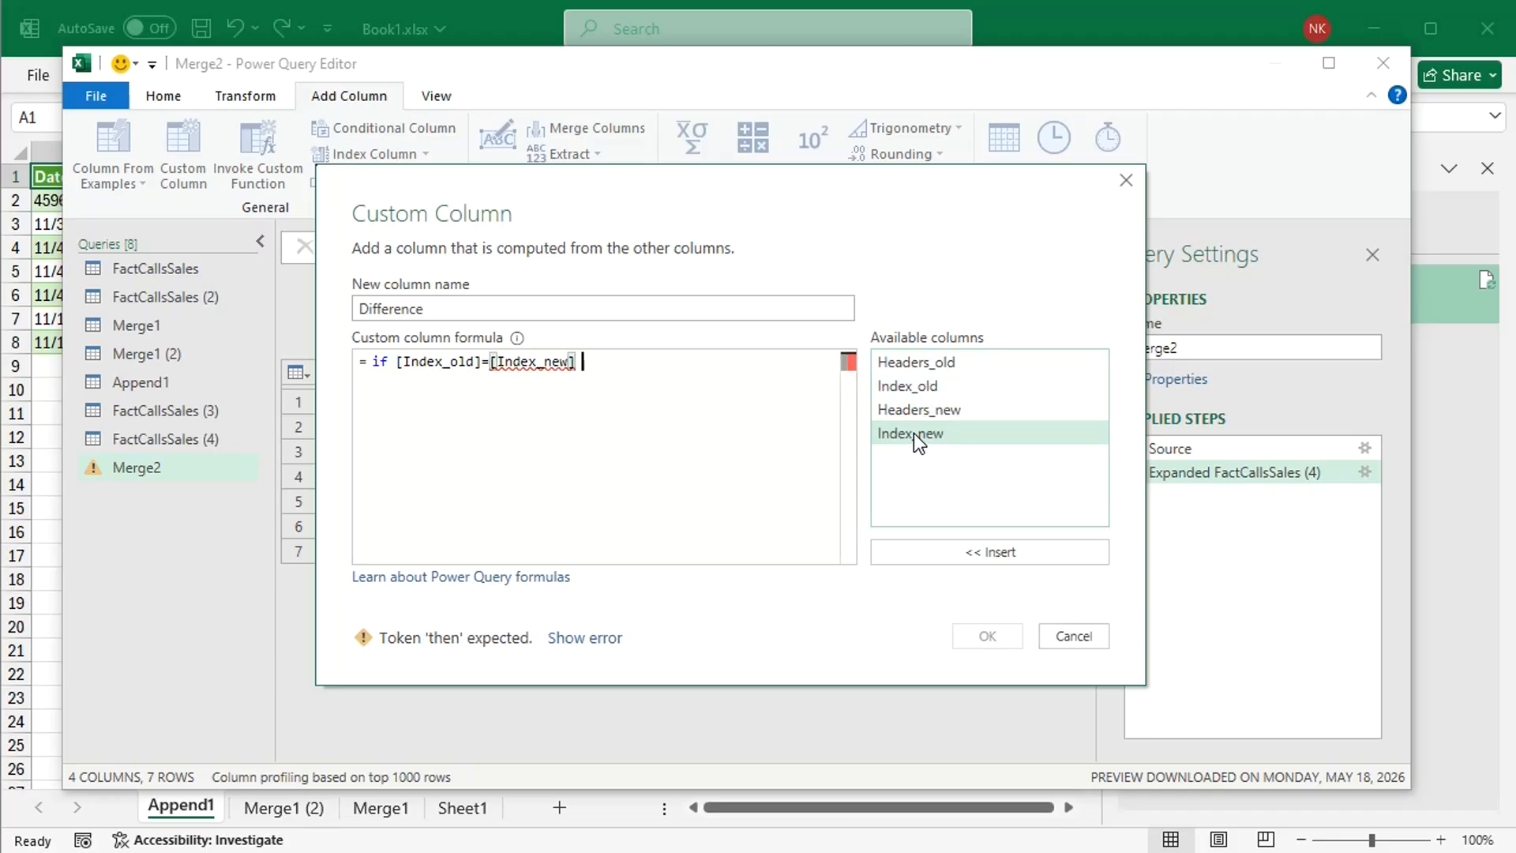
{"action": "type", "text": " 0 e"}
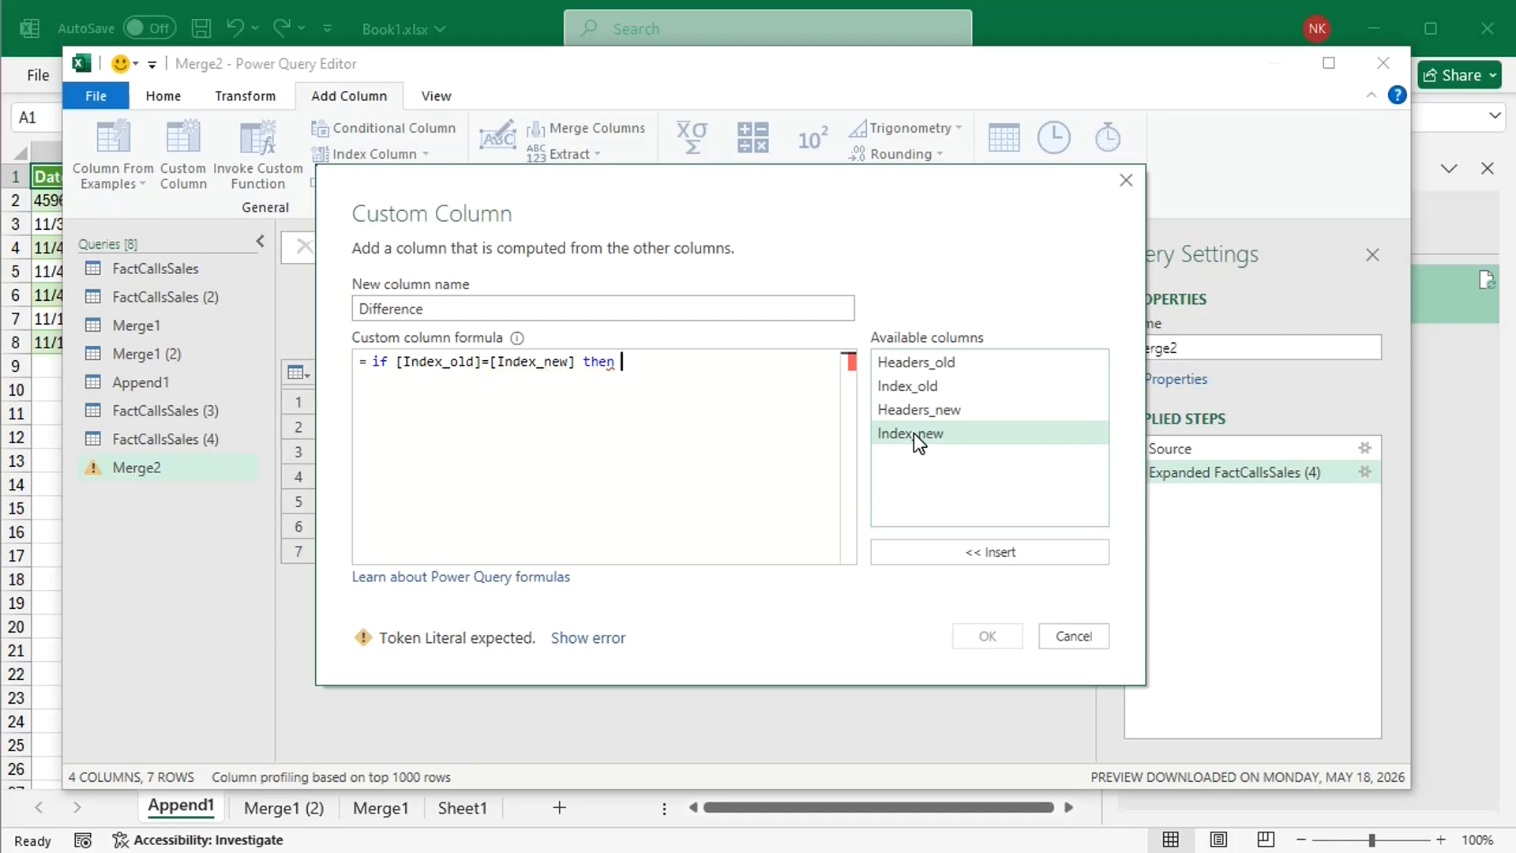
{"action": "type", "text": "lse 1"}
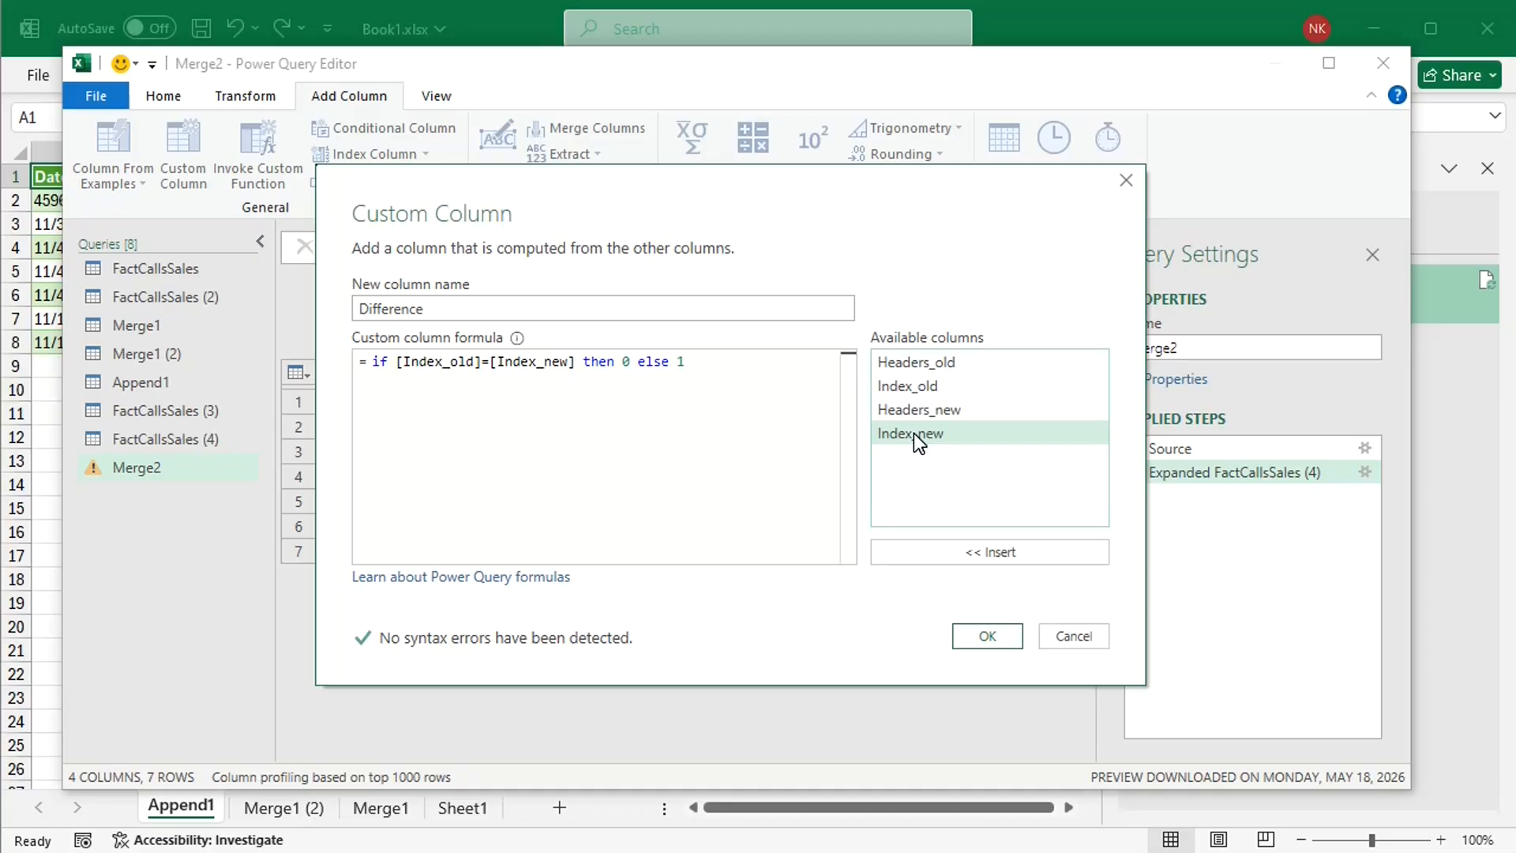
{"action": "left_click", "coordinate": [987, 637]}
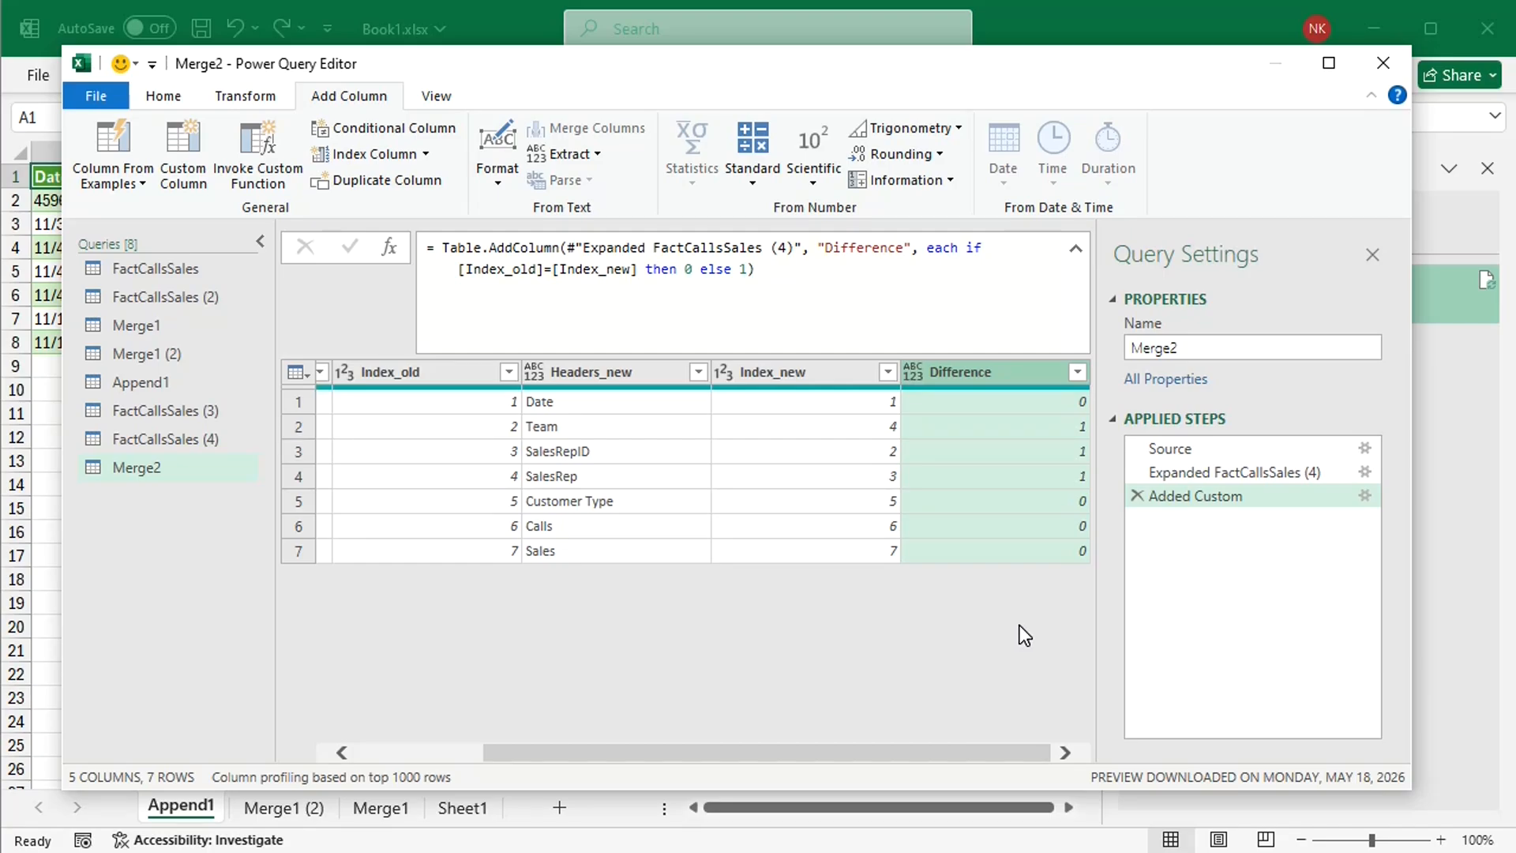
Step: Filter the Difference column to keep only rows with value 1, and remove that column from Merge2
{"action": "left_click", "coordinate": [1077, 372]}
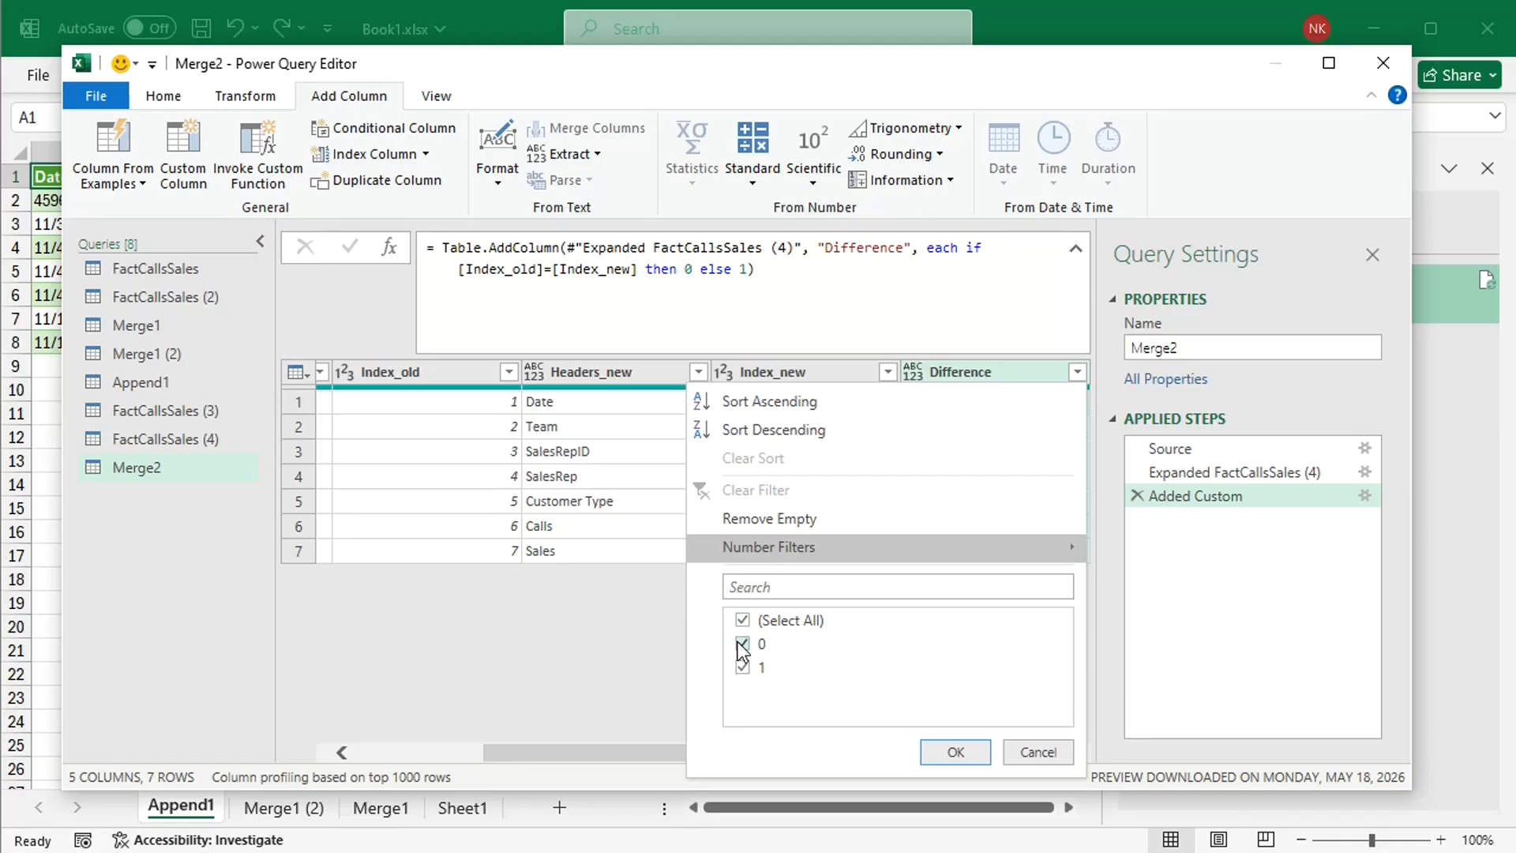
{"action": "left_click", "coordinate": [741, 644]}
{"action": "left_click", "coordinate": [948, 751]}
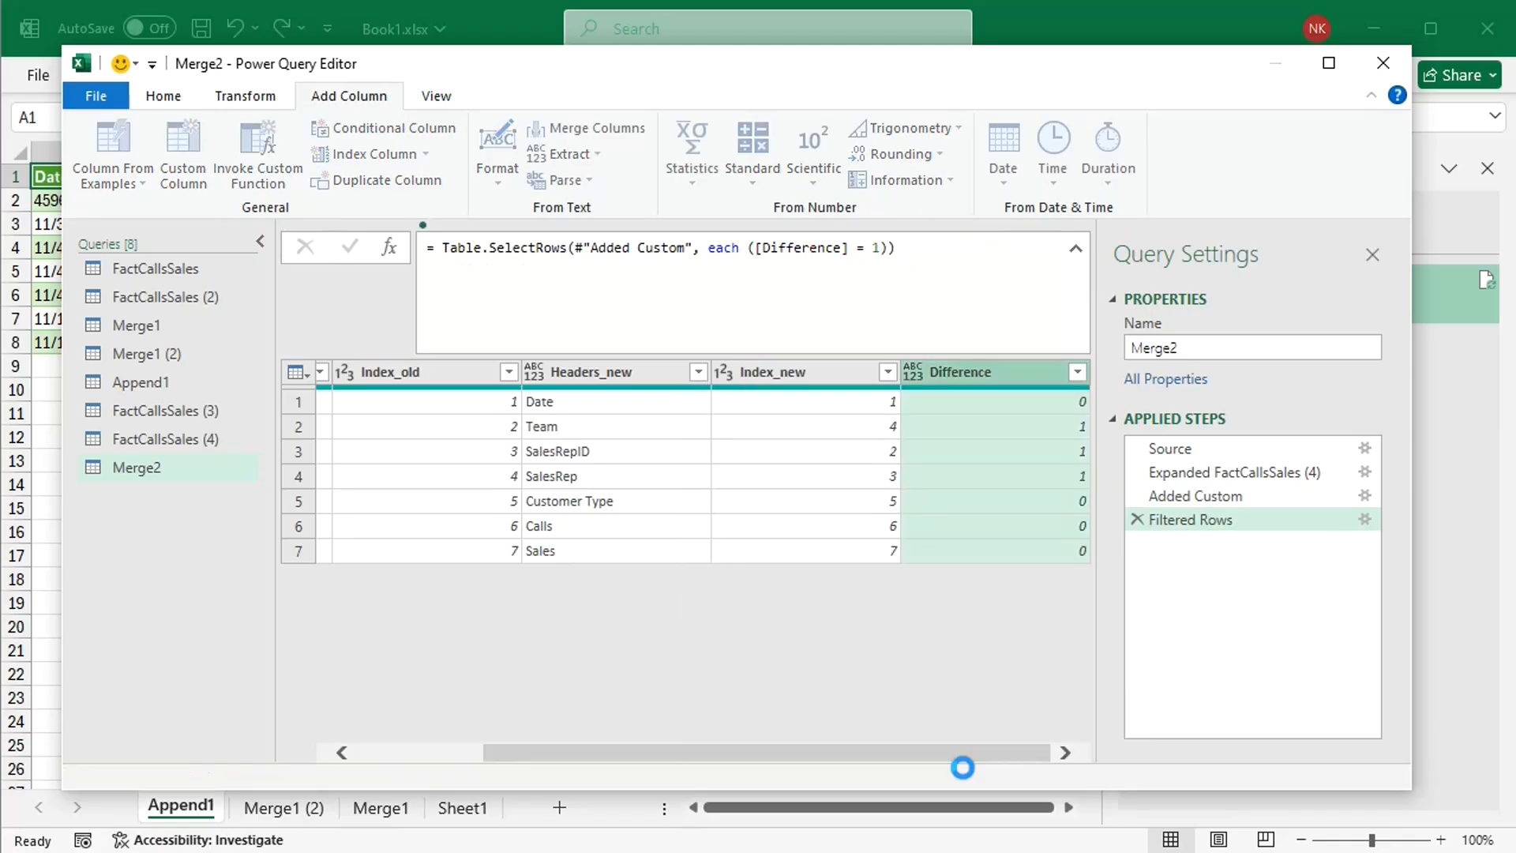
{"action": "right_click", "coordinate": [974, 371]}
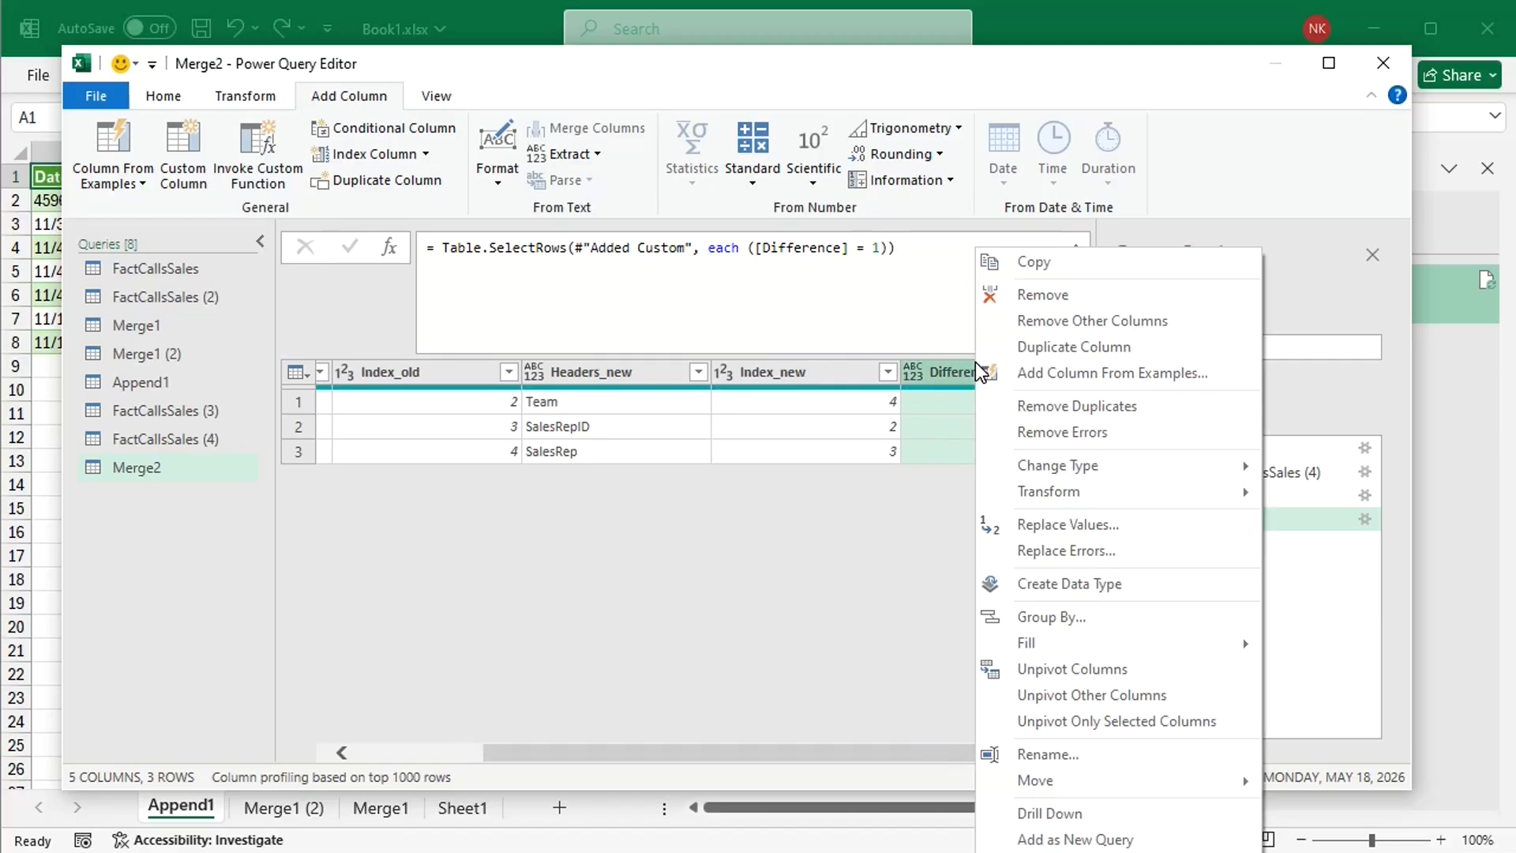
{"action": "left_click", "coordinate": [1044, 296]}
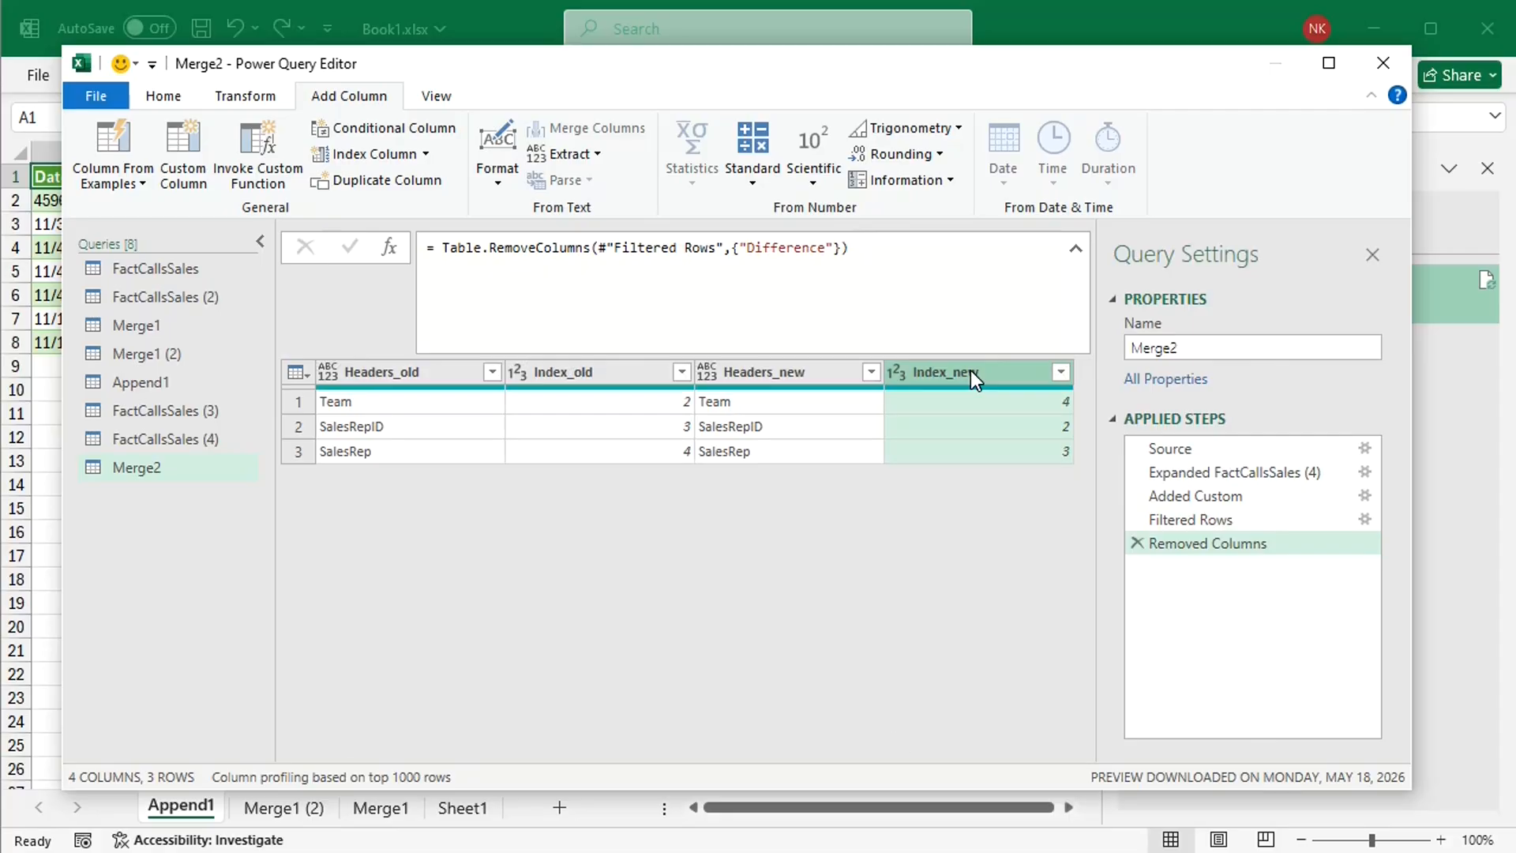
Step: Move the Index_new column in front of Headers_new and load the Merge2 query to a worksheet
{"action": "left_click_drag", "start_coordinate": [908, 371], "coordinate": [786, 383]}
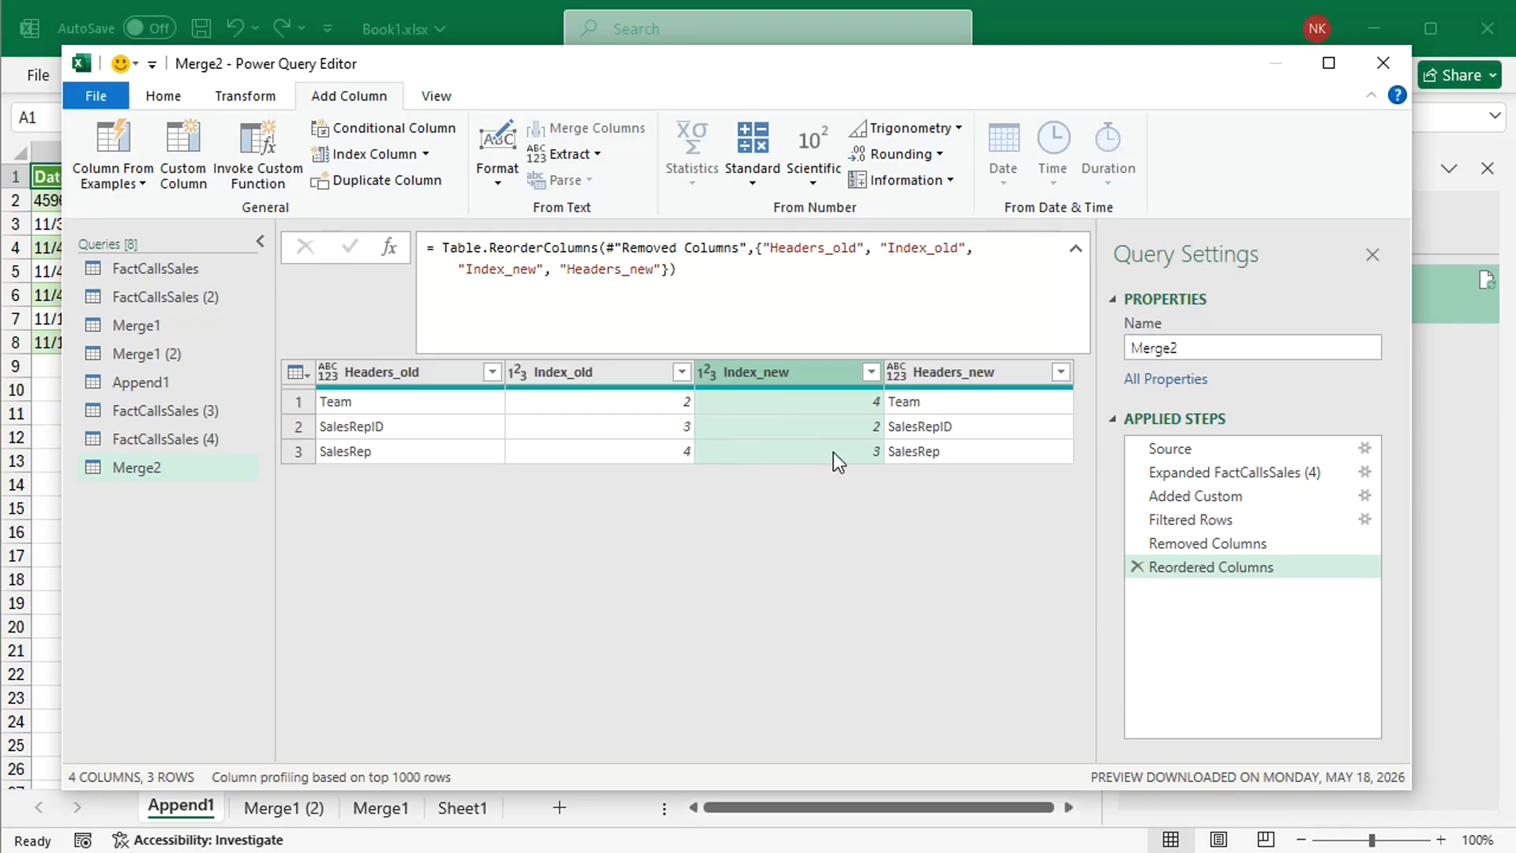
{"action": "left_click", "coordinate": [164, 96]}
{"action": "left_click", "coordinate": [89, 147]}
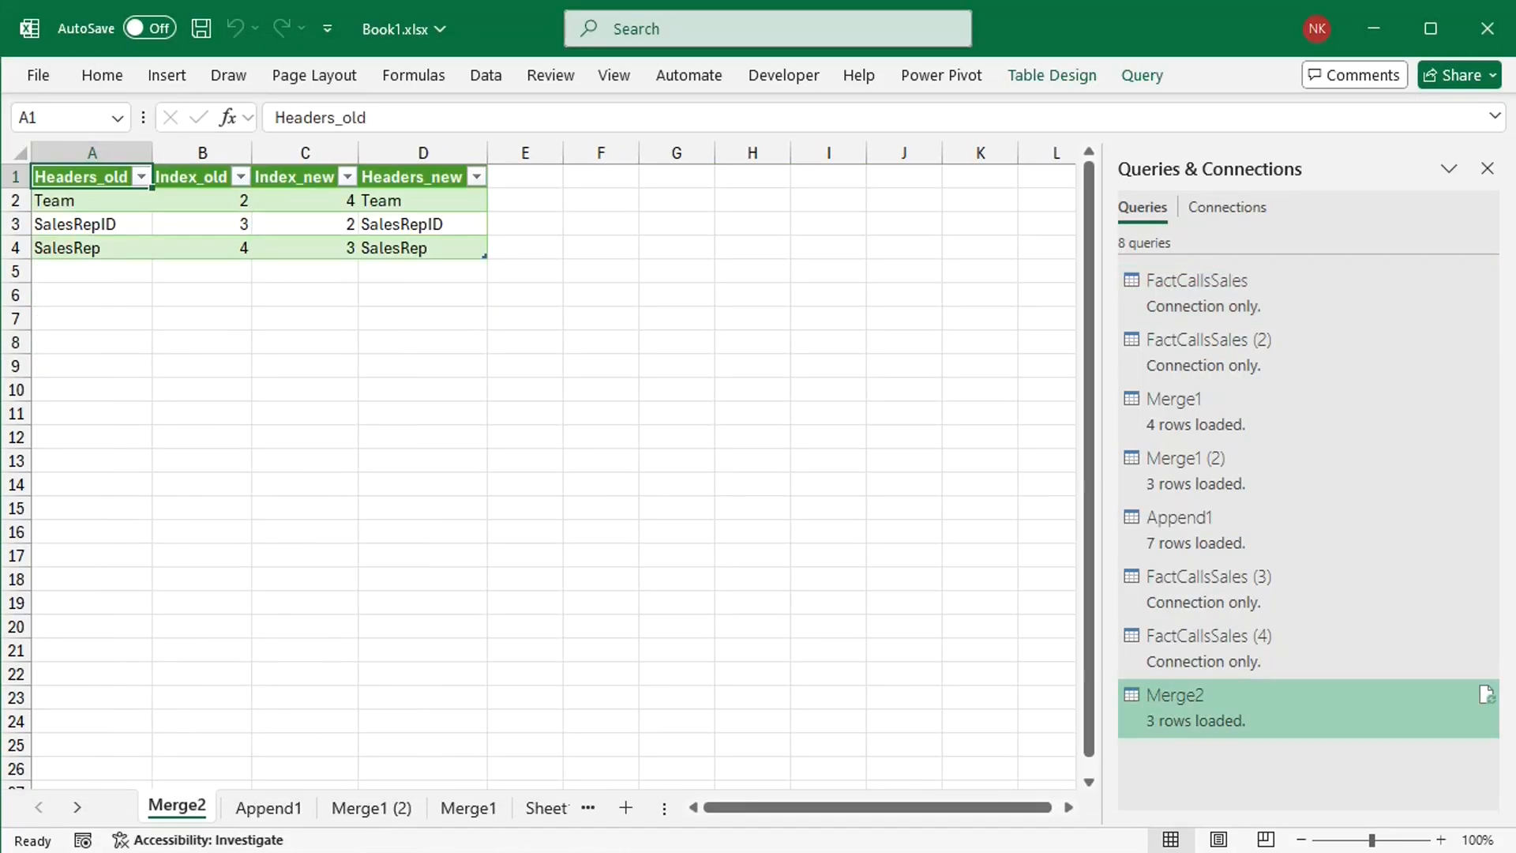
Step: Reopen the Merge2 query in the Power Query Editor and open the data source settings
{"action": "double_click", "coordinate": [1328, 702]}
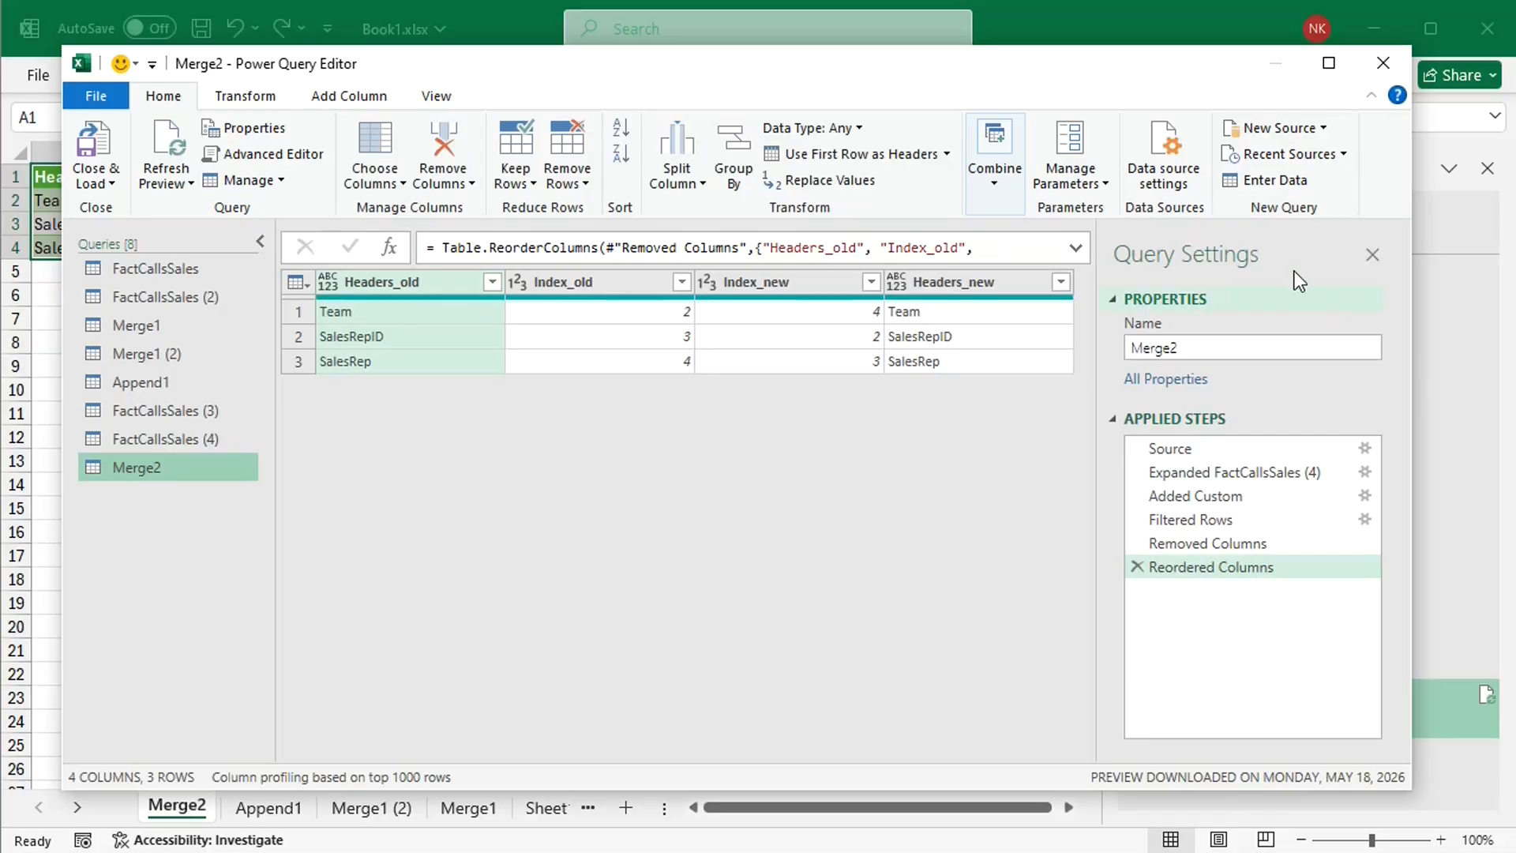
{"action": "left_click", "coordinate": [1165, 167]}
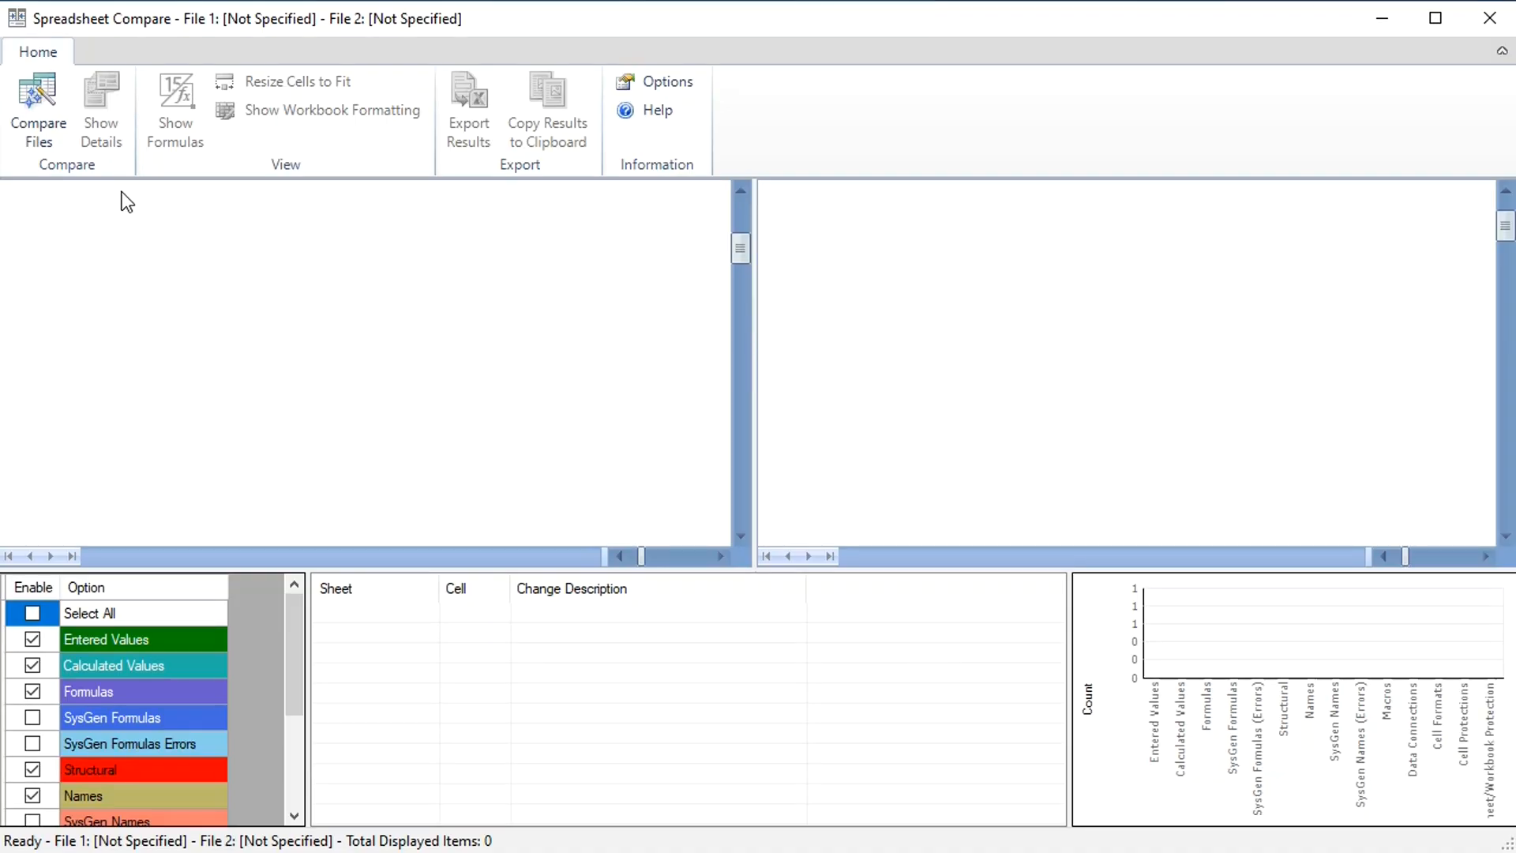
Step: In Spreadsheet Compare, compare File_to_Compare_old as the older file with File_to_Compare_new as the newer file
{"action": "left_click", "coordinate": [41, 117]}
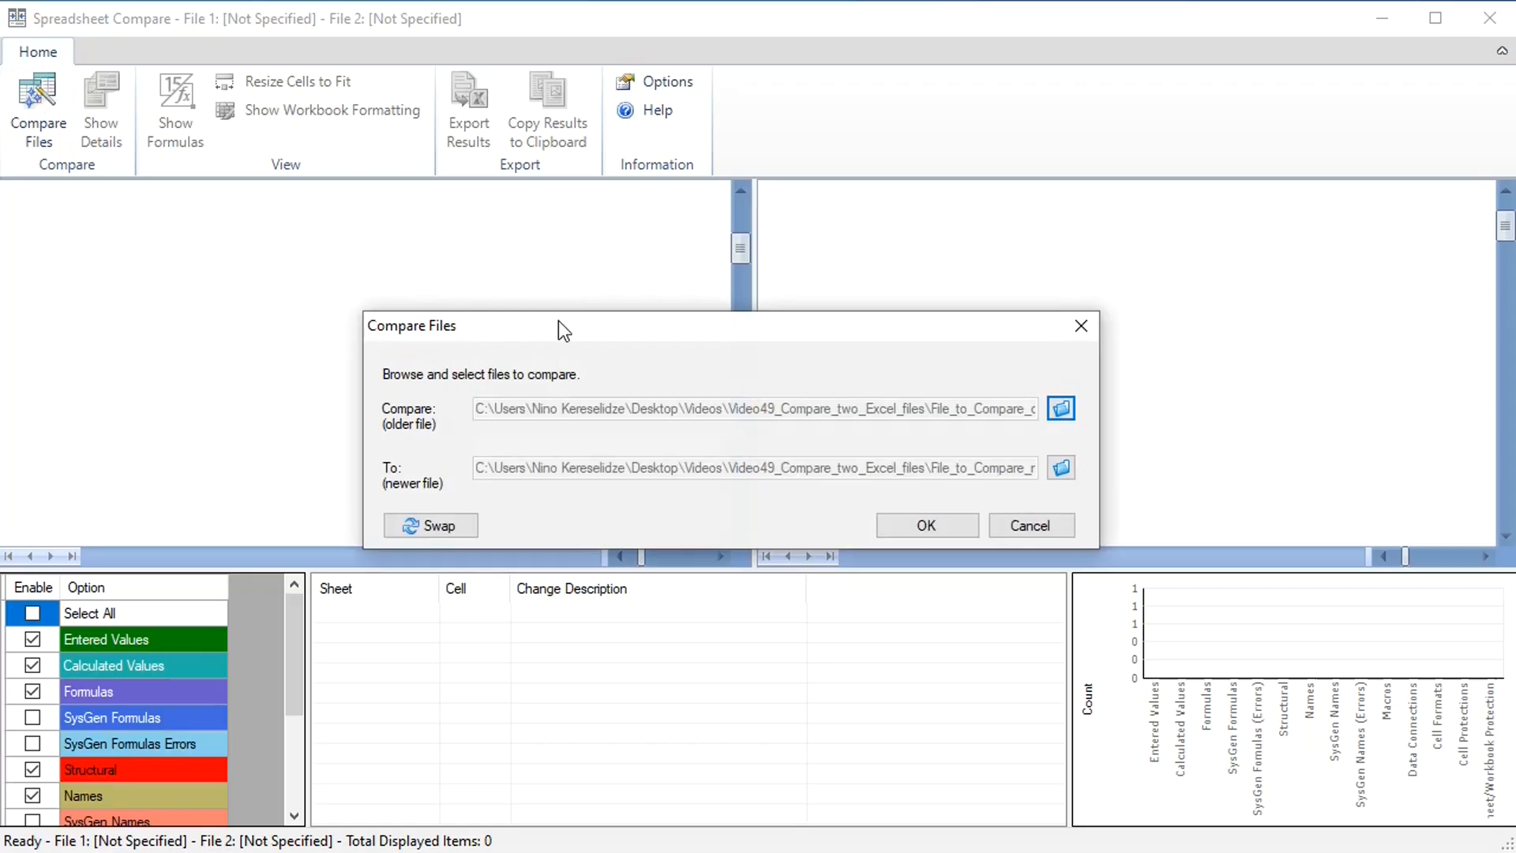
{"action": "left_click", "coordinate": [1054, 410]}
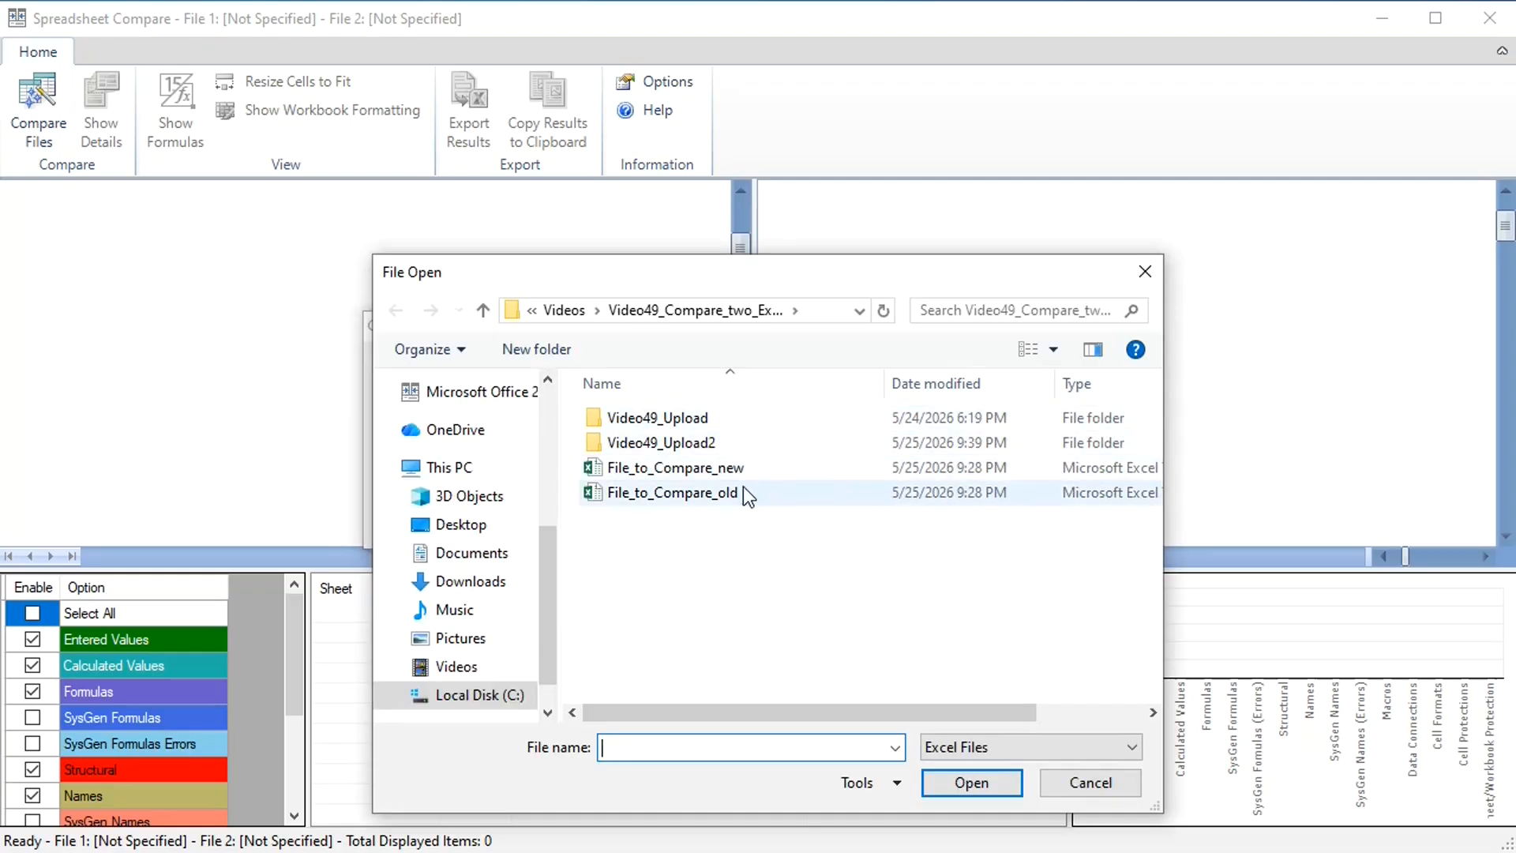
{"action": "left_click", "coordinate": [715, 491]}
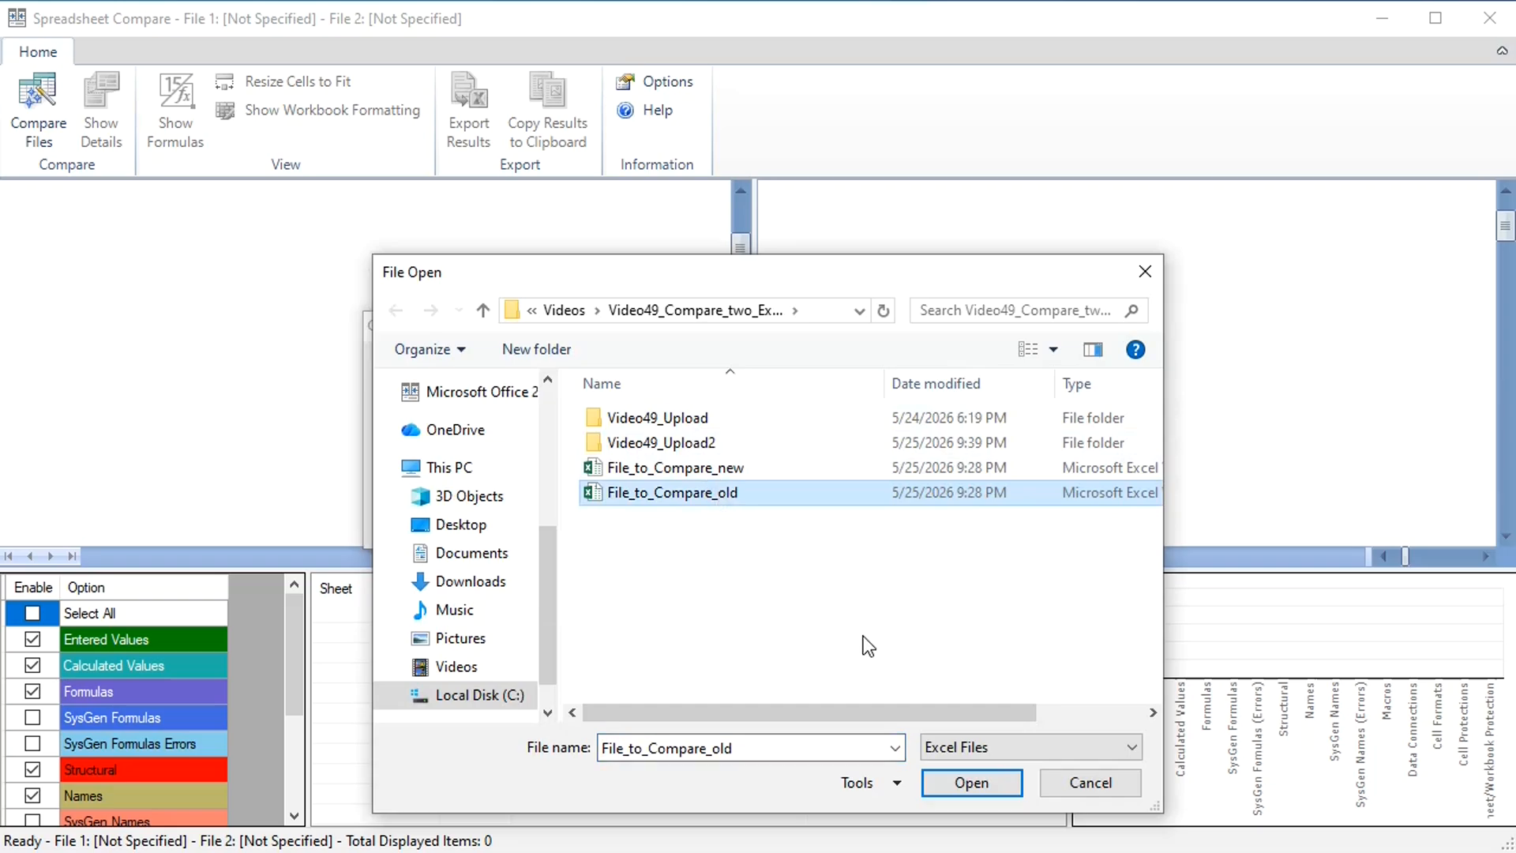
{"action": "left_click", "coordinate": [947, 779]}
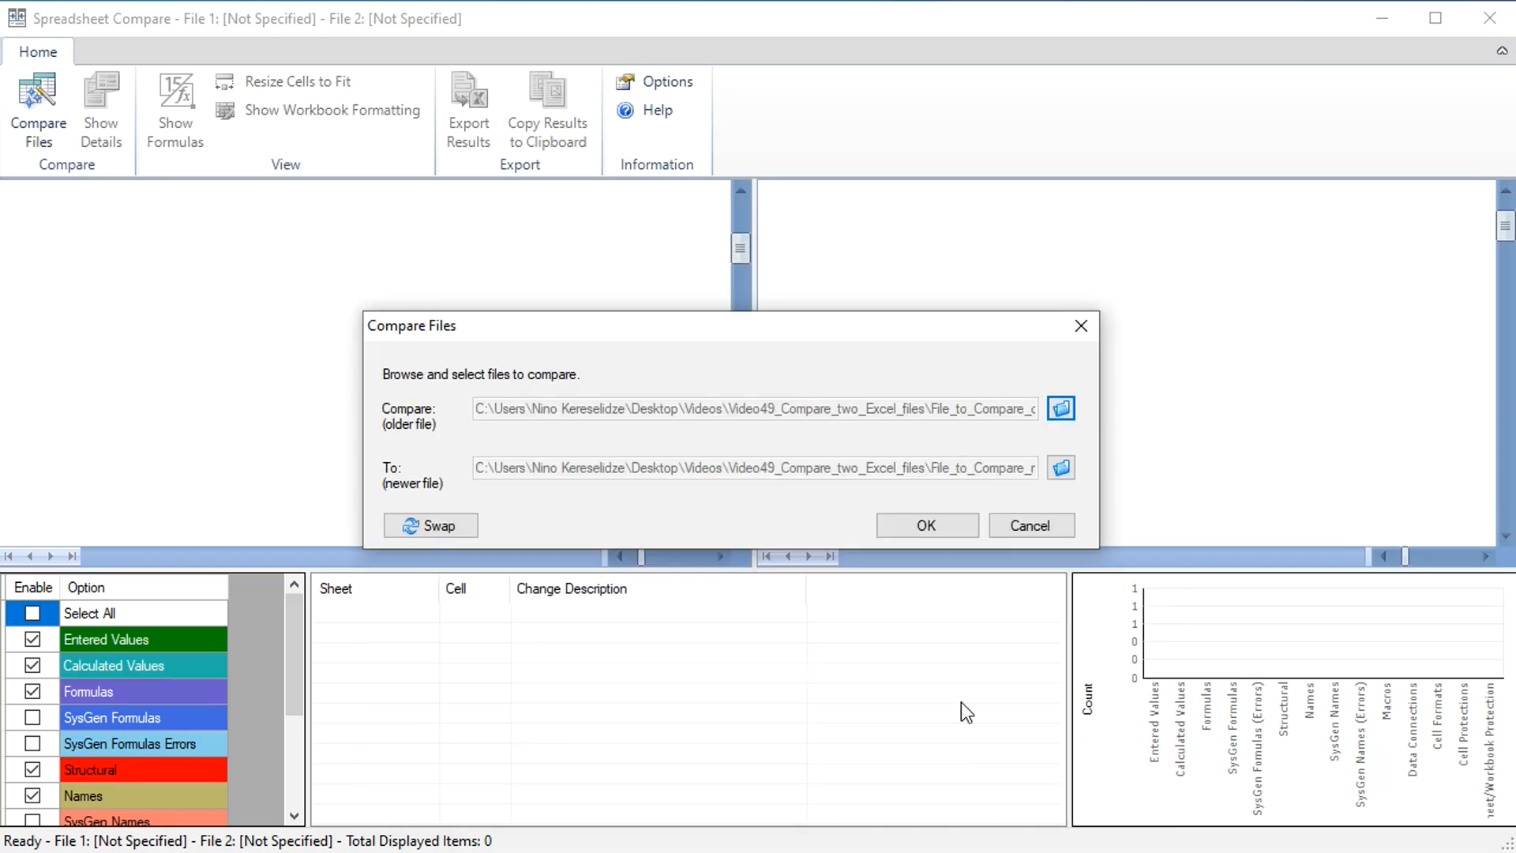
{"action": "left_click", "coordinate": [1061, 468]}
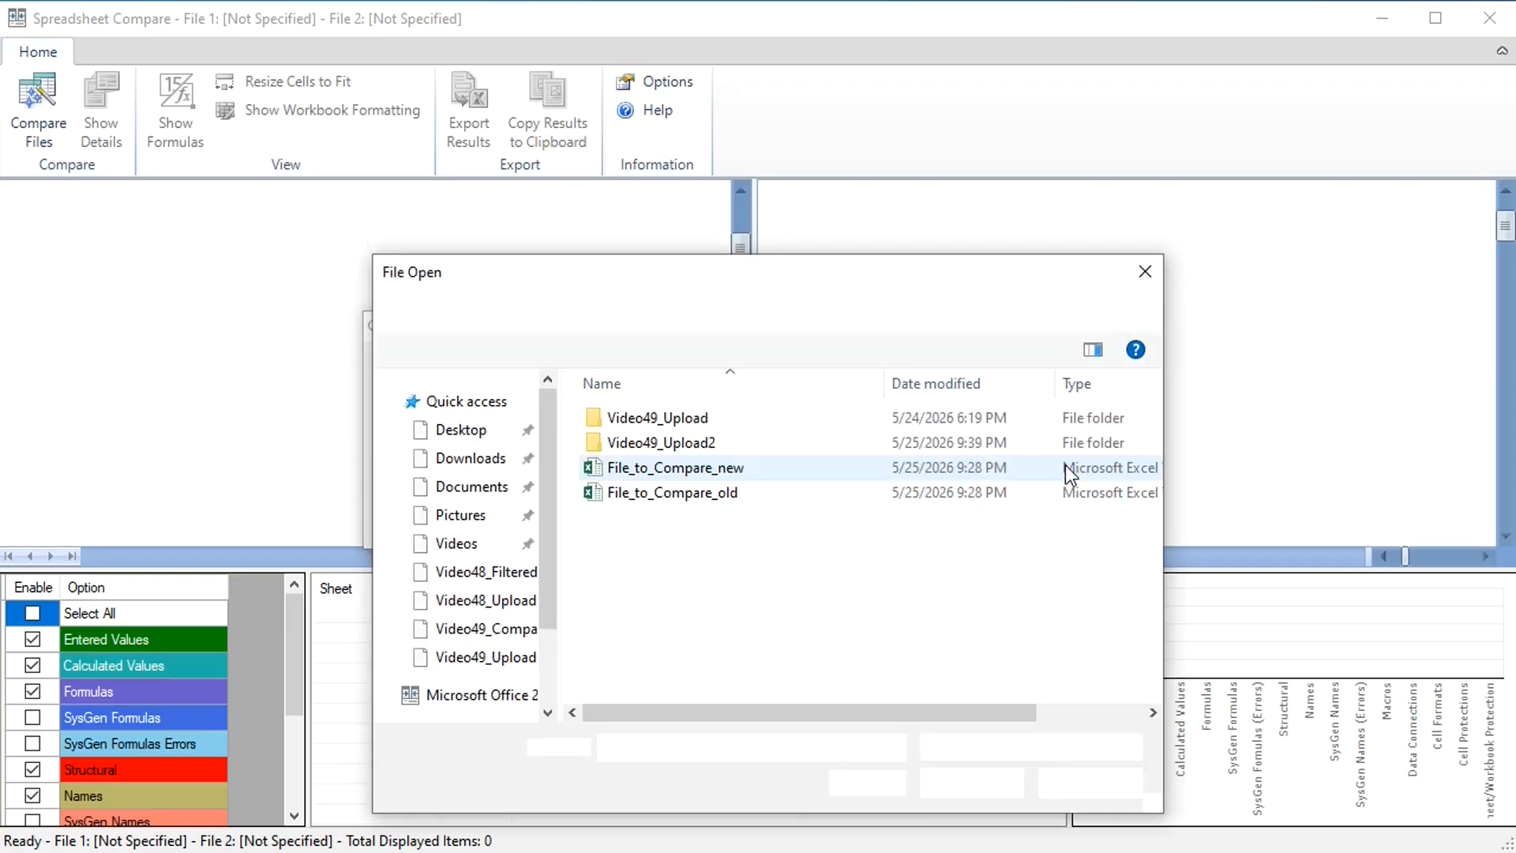
{"action": "left_click", "coordinate": [715, 473]}
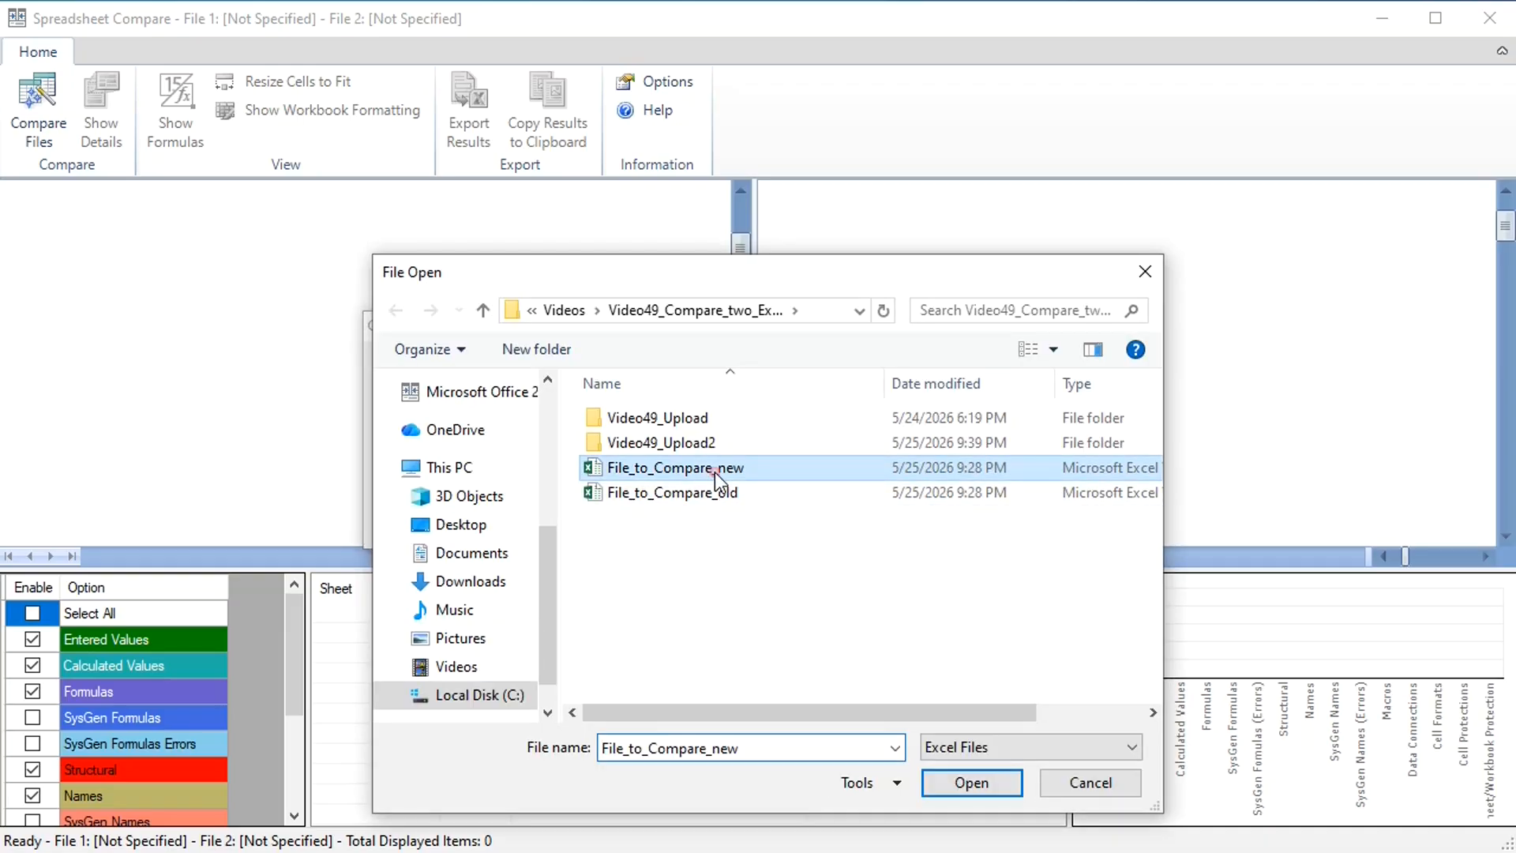
{"action": "left_click", "coordinate": [942, 780]}
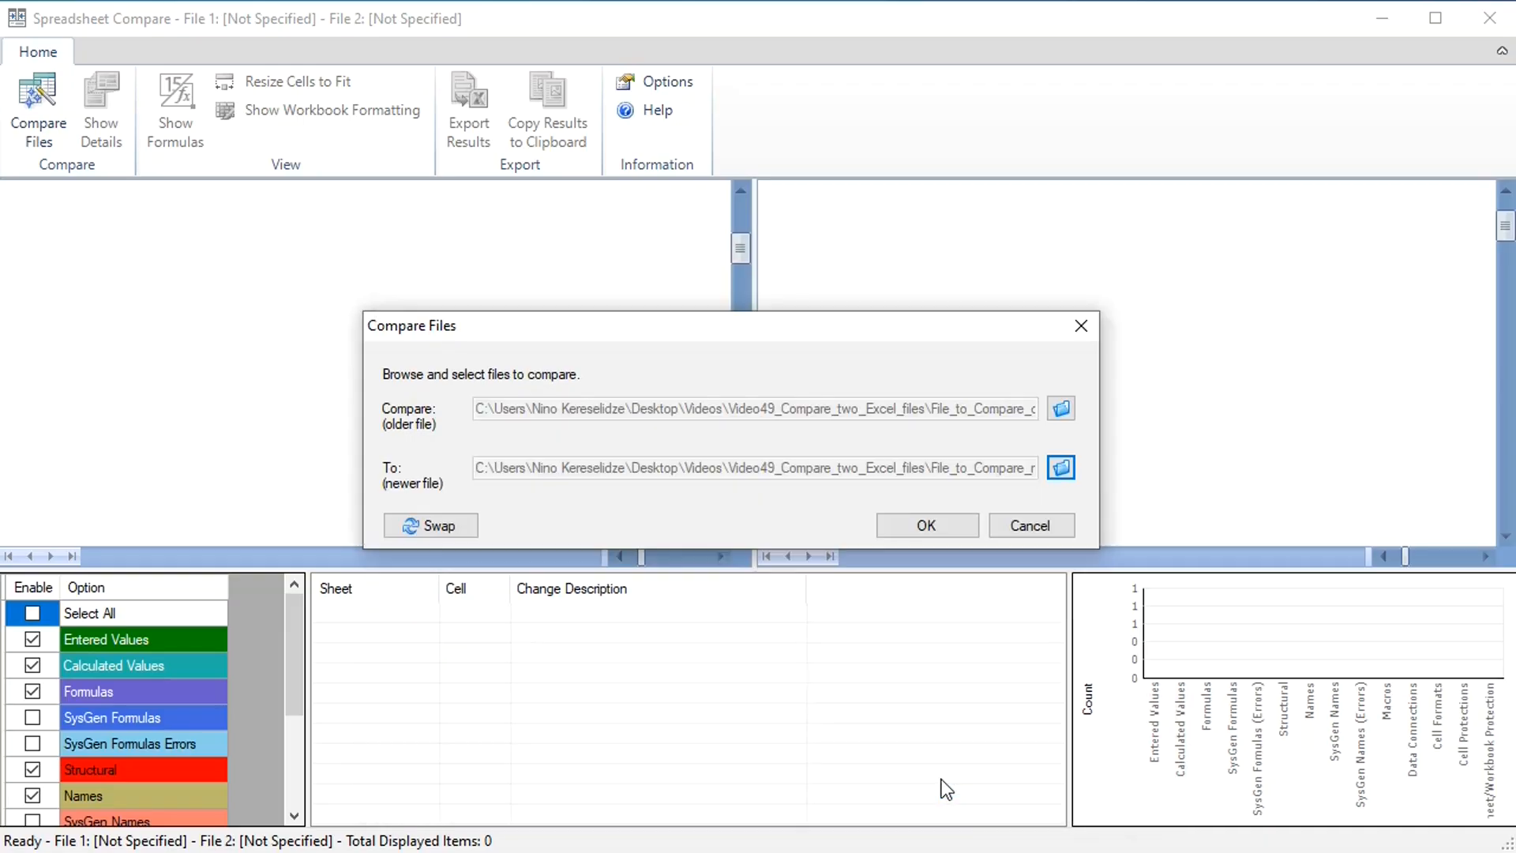
{"action": "left_click", "coordinate": [912, 524]}
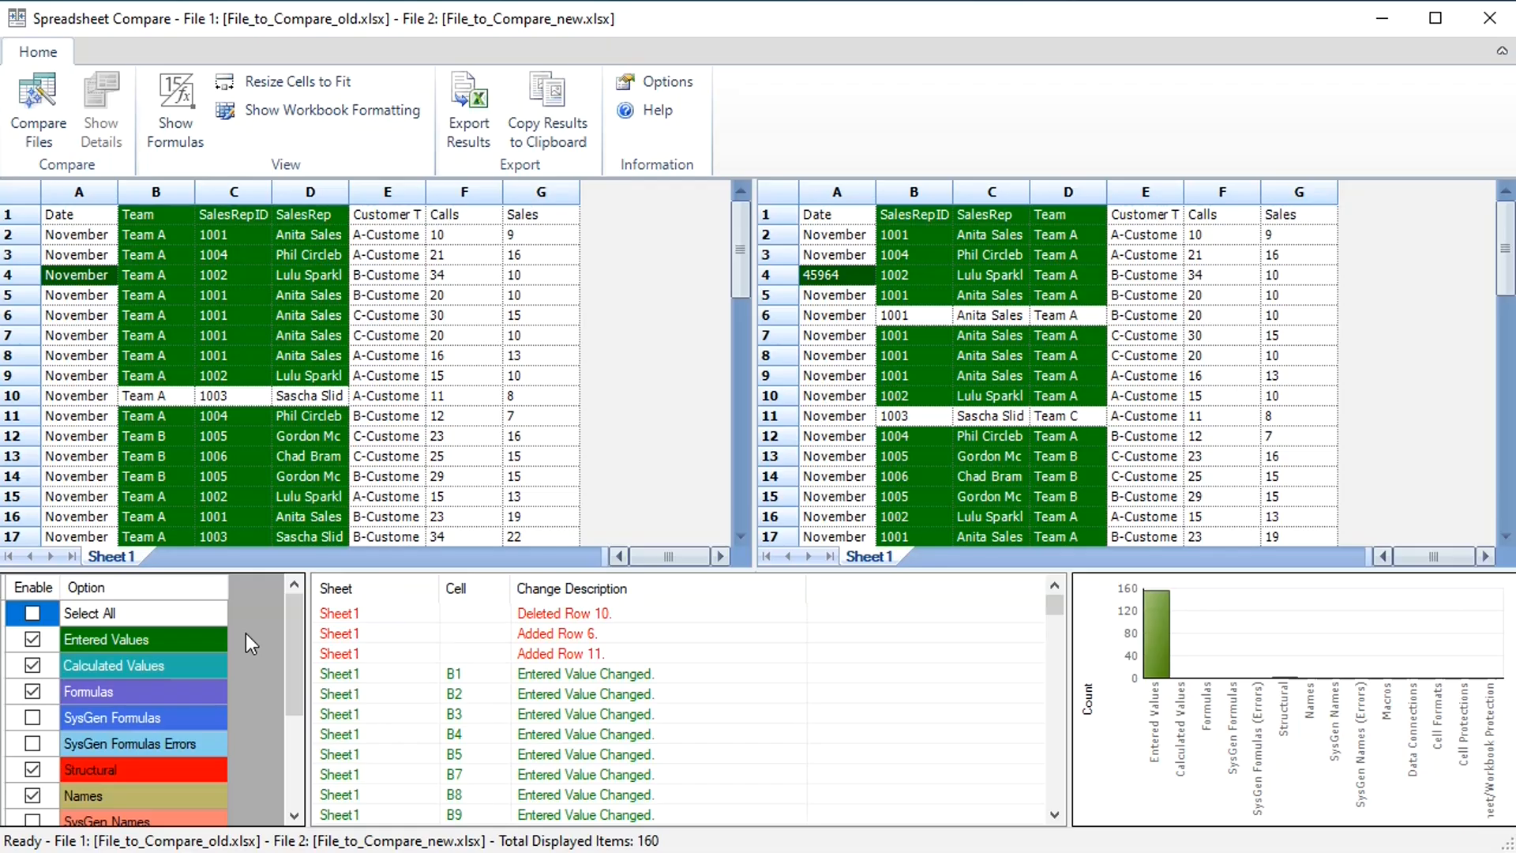
Step: Exclude the Entered Values and Structural differences from the comparison results
{"action": "left_click", "coordinate": [32, 639]}
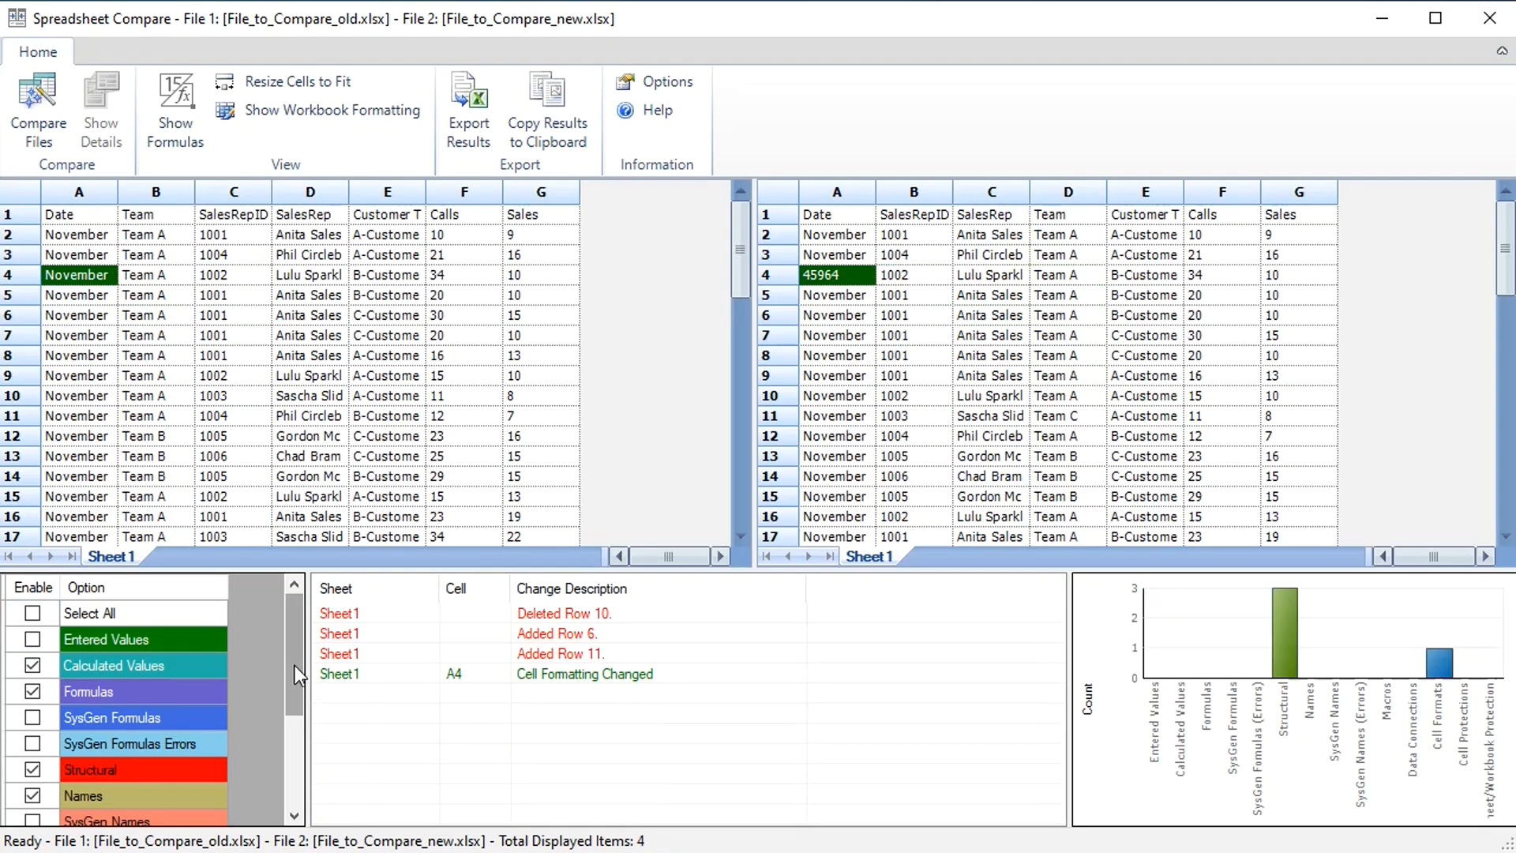
{"action": "left_click_drag", "start_coordinate": [295, 665], "coordinate": [295, 693]}
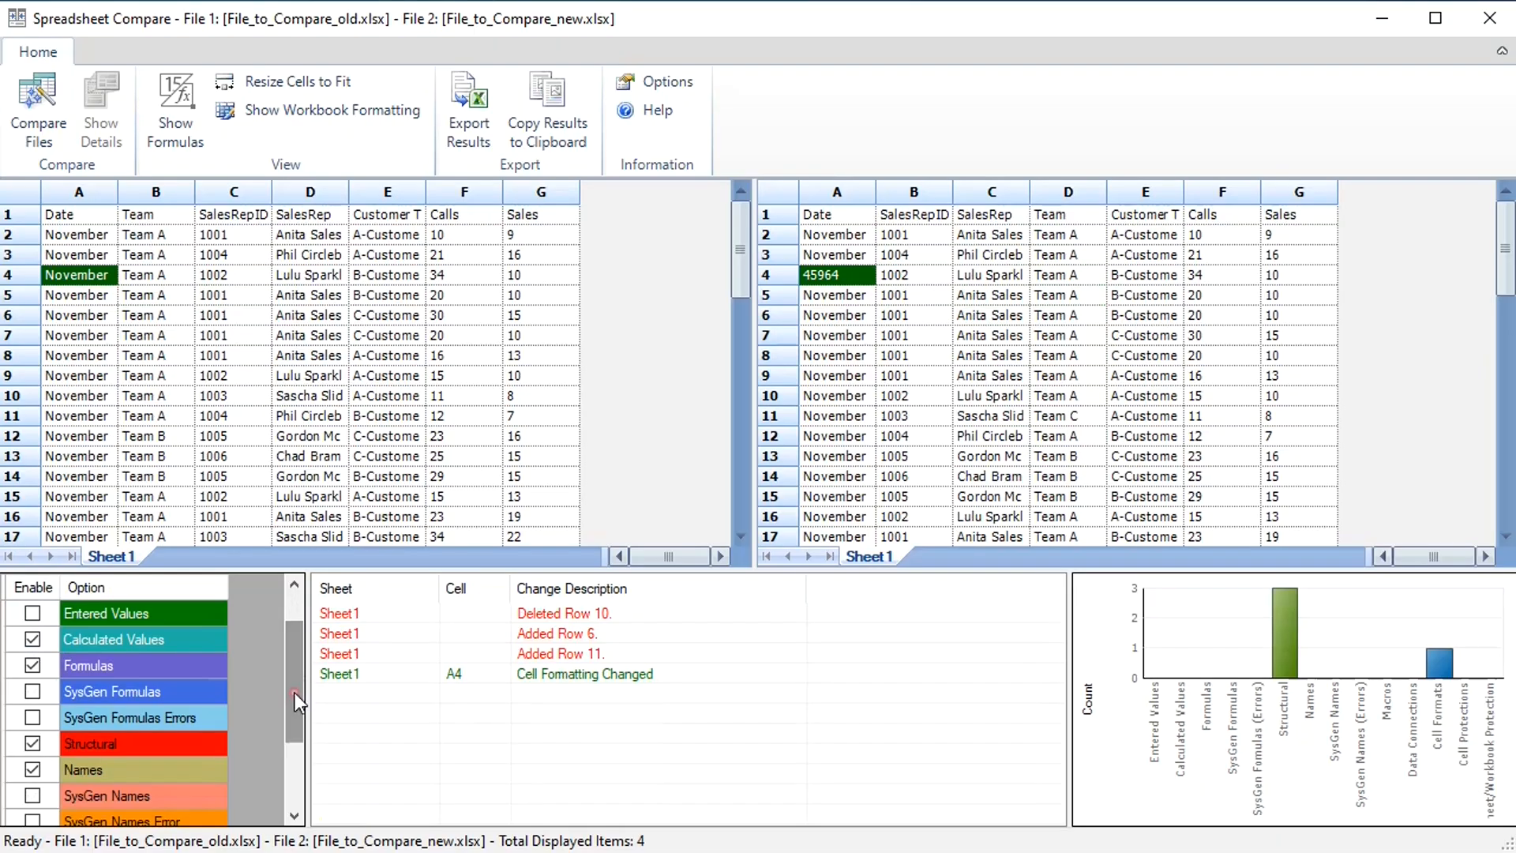
{"action": "left_click", "coordinate": [32, 743]}
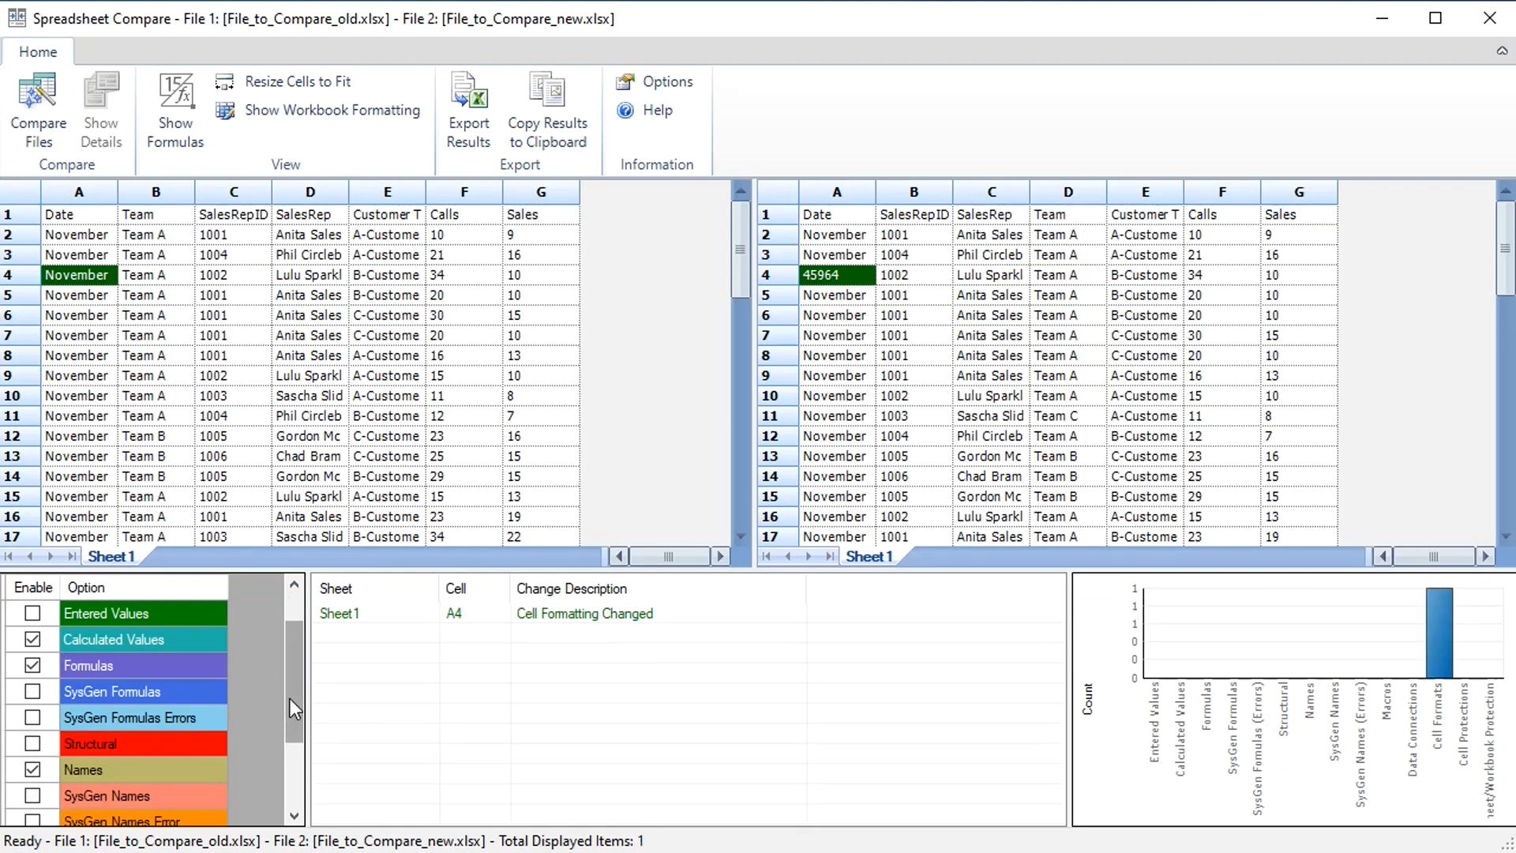
{"action": "left_click_drag", "start_coordinate": [290, 698], "coordinate": [290, 750]}
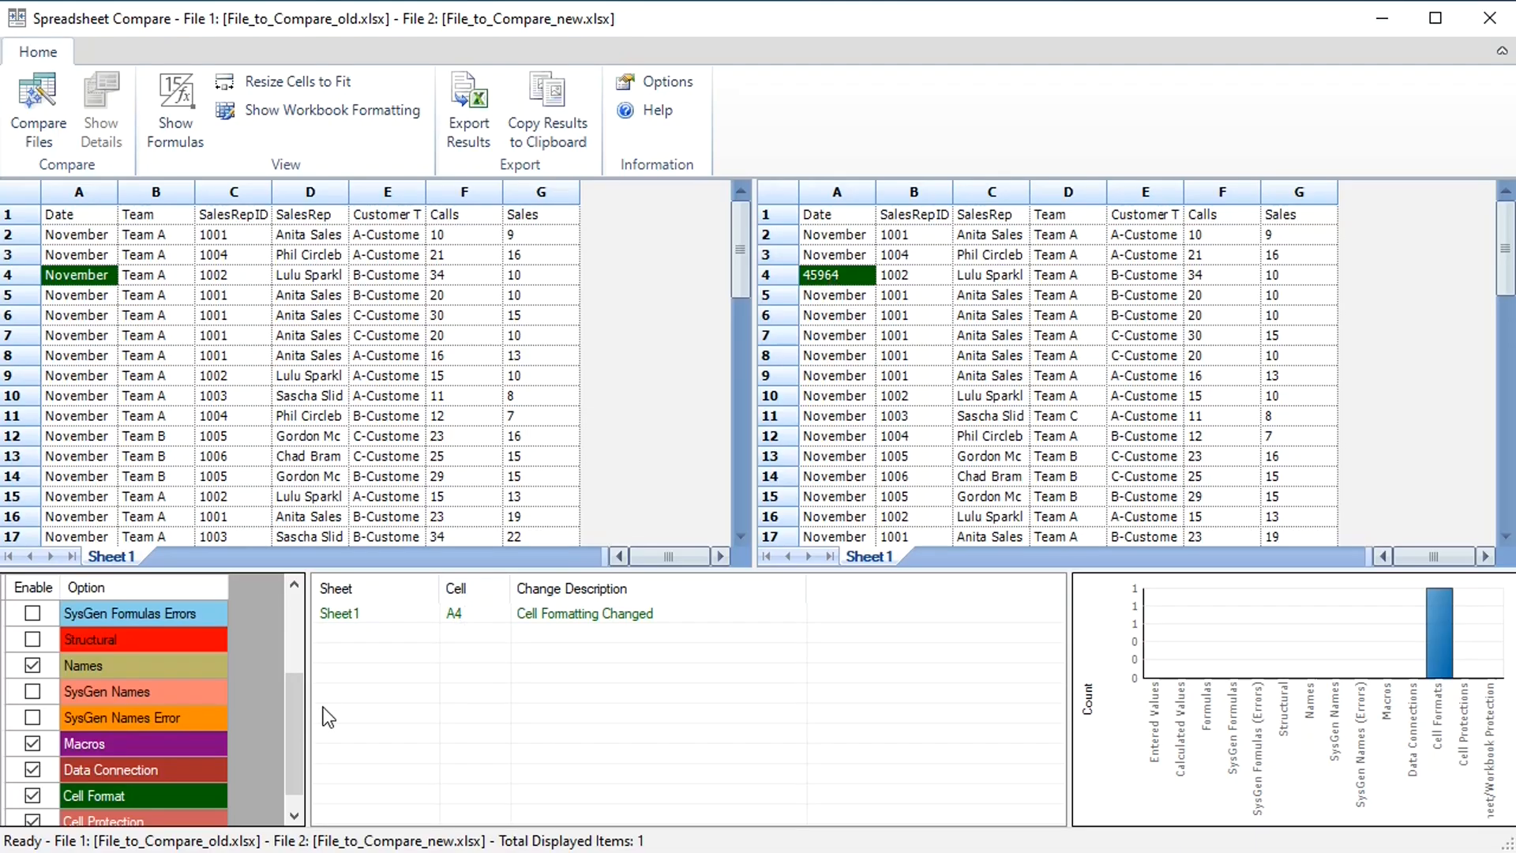
Step: Include the Structural and Entered Values differences in the comparison results again
{"action": "left_click_drag", "start_coordinate": [291, 731], "coordinate": [290, 671]}
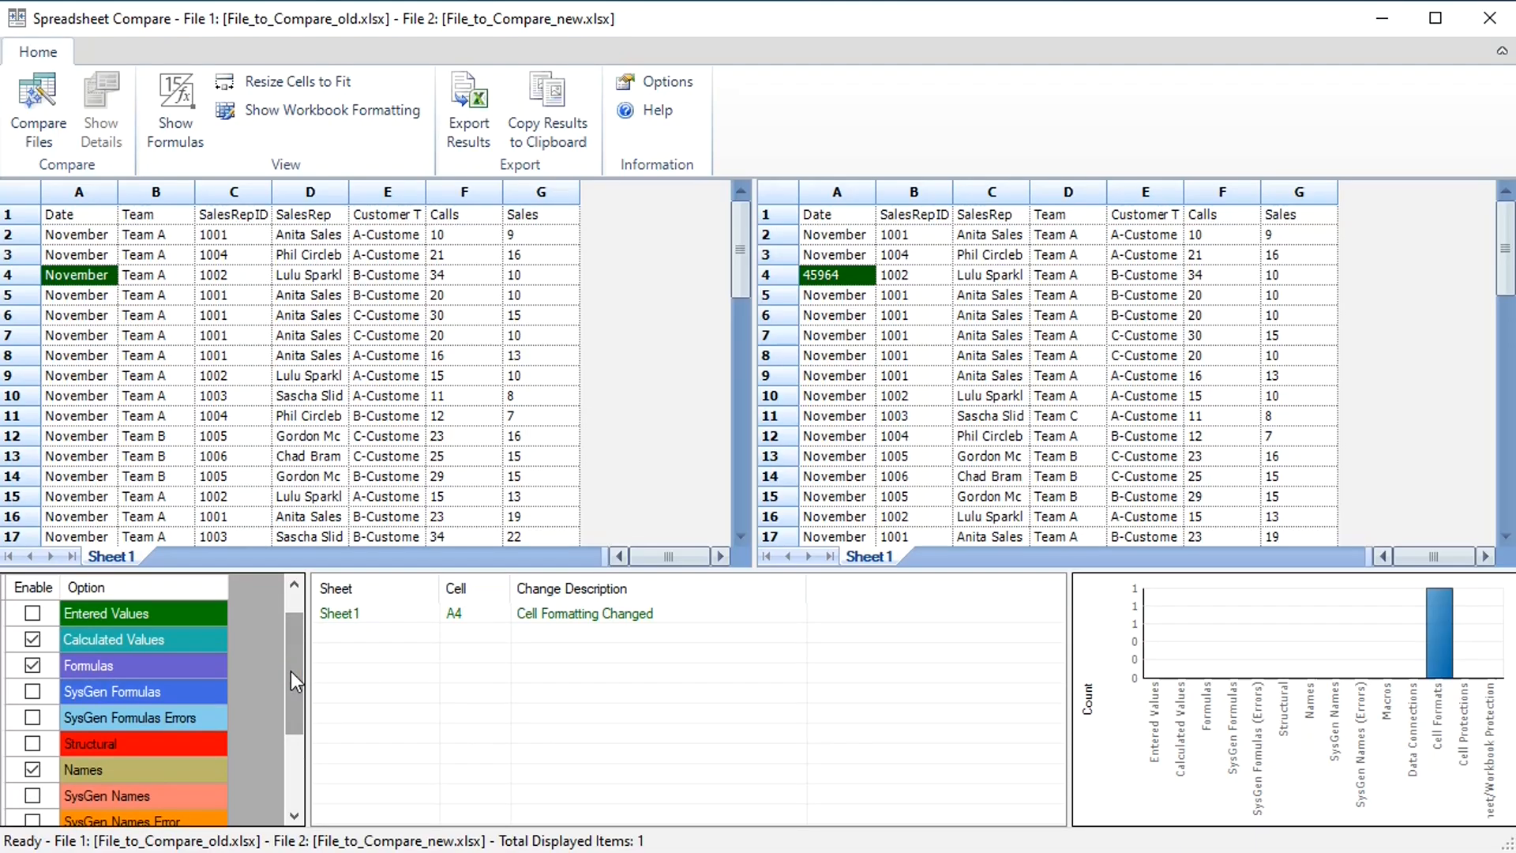
{"action": "left_click", "coordinate": [32, 746]}
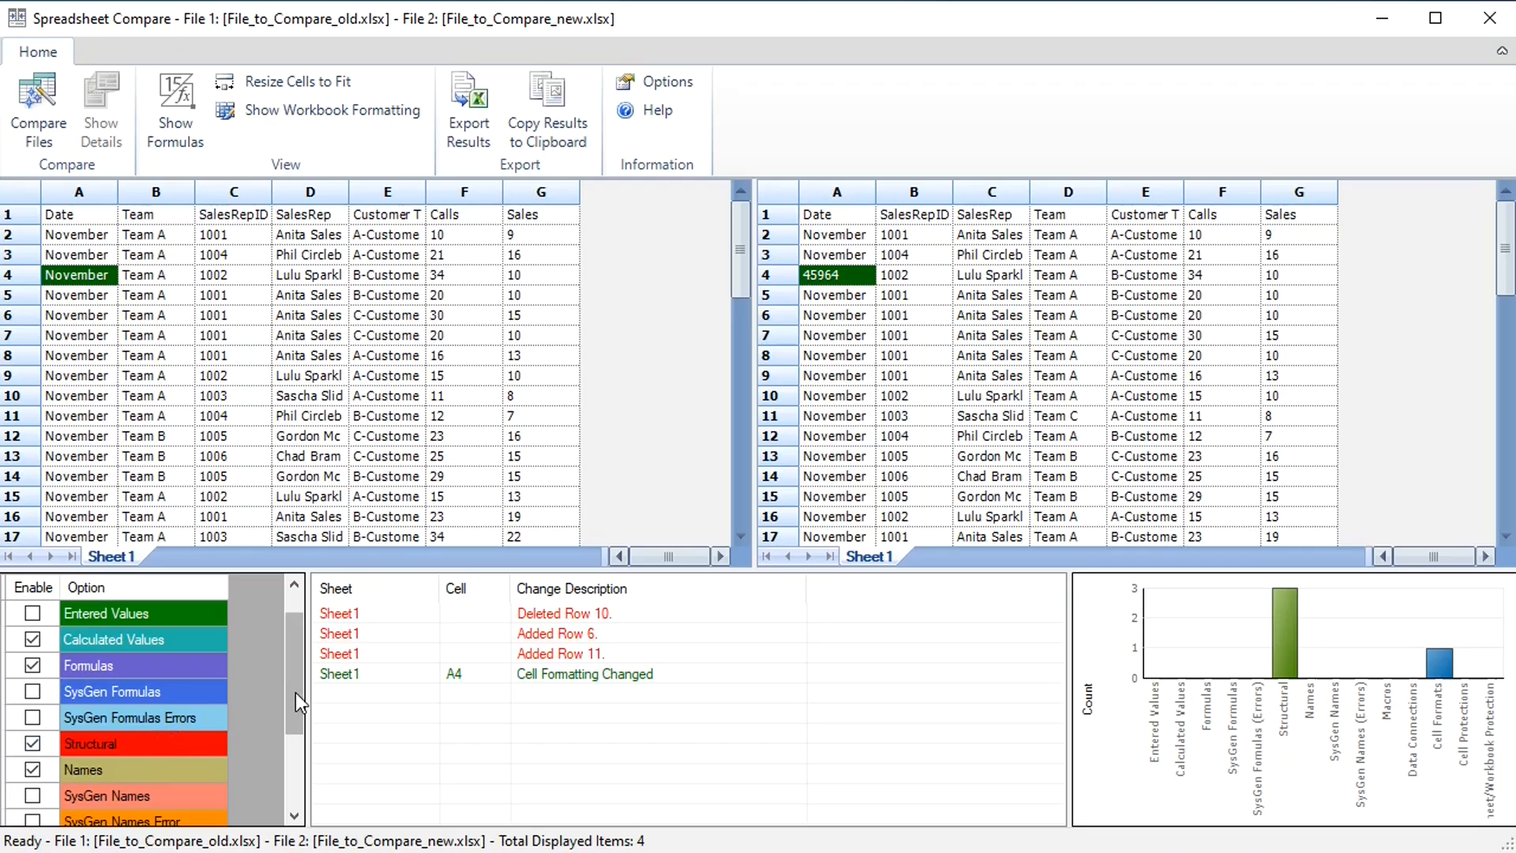
{"action": "left_click_drag", "start_coordinate": [290, 679], "coordinate": [293, 646]}
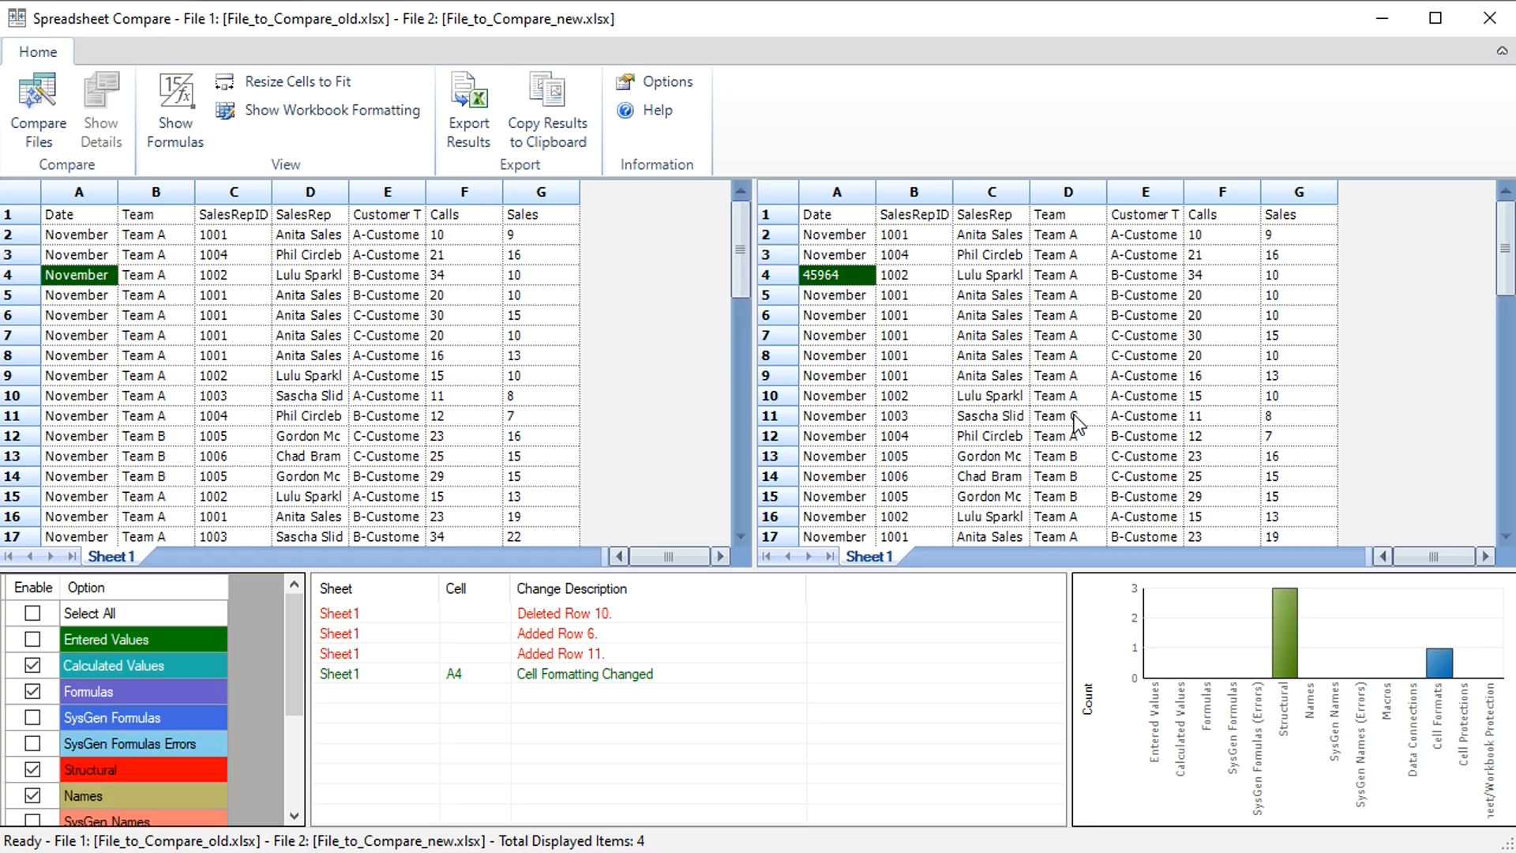
{"action": "left_click", "coordinate": [31, 638]}
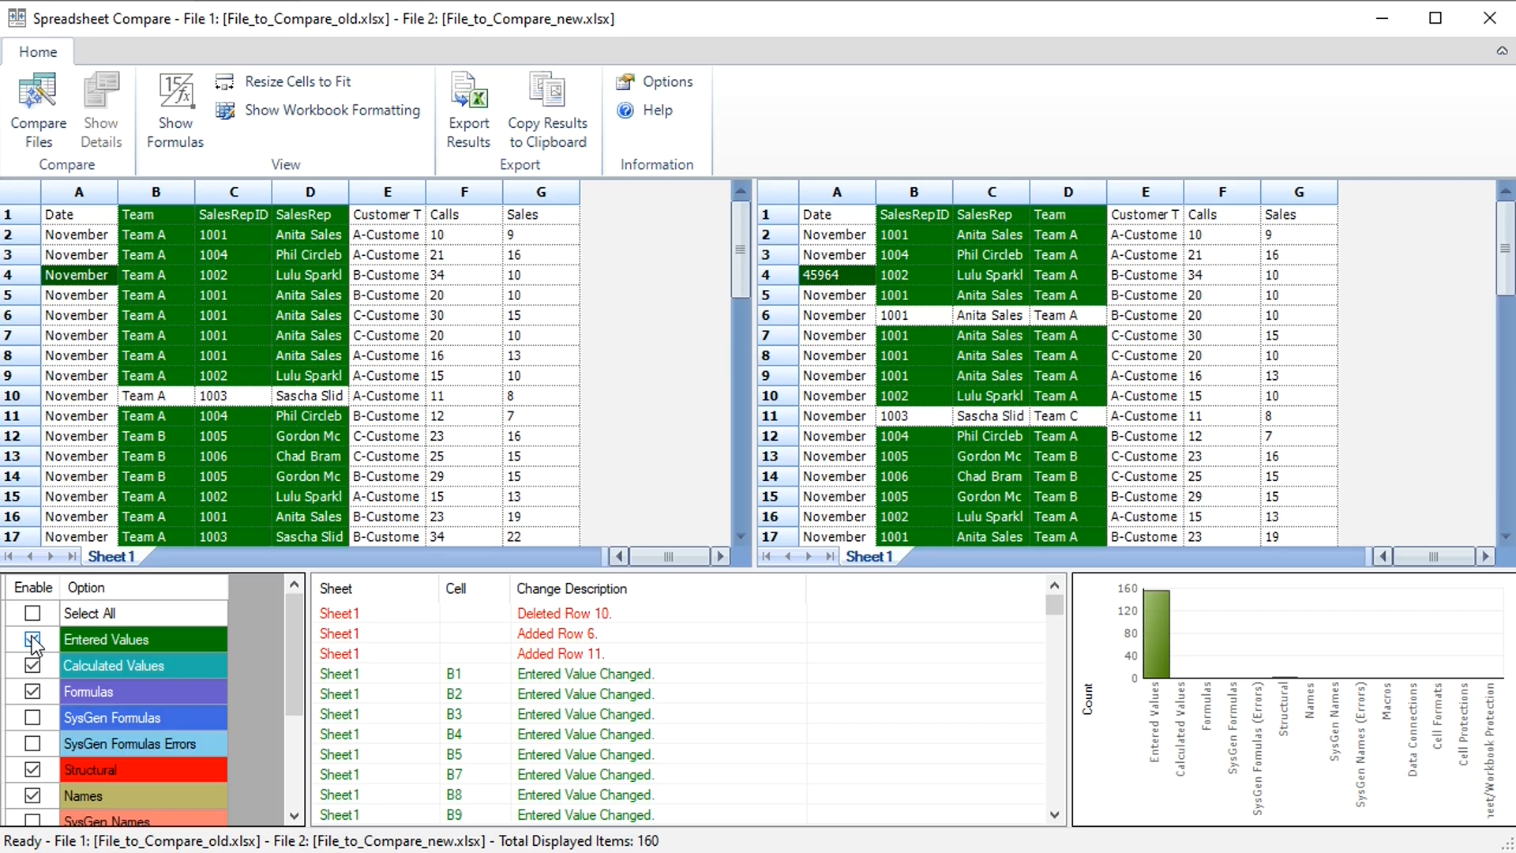